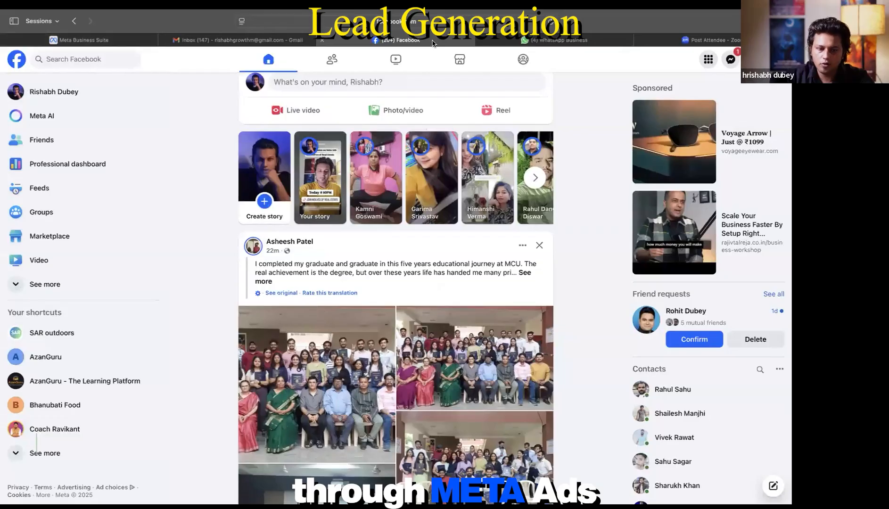
Step: Open Ads Manager from the expanded See more shortcuts in Facebook's sidebar
click(30, 293)
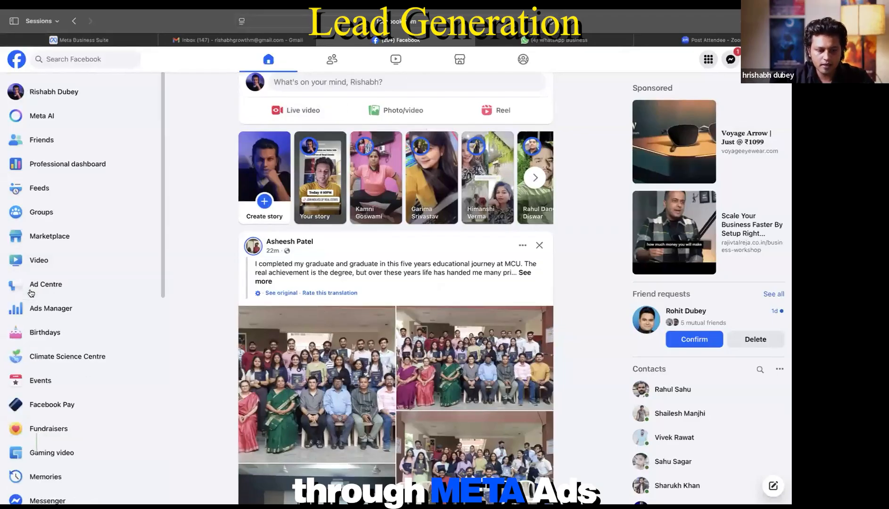
scroll(31, 292, down, 3)
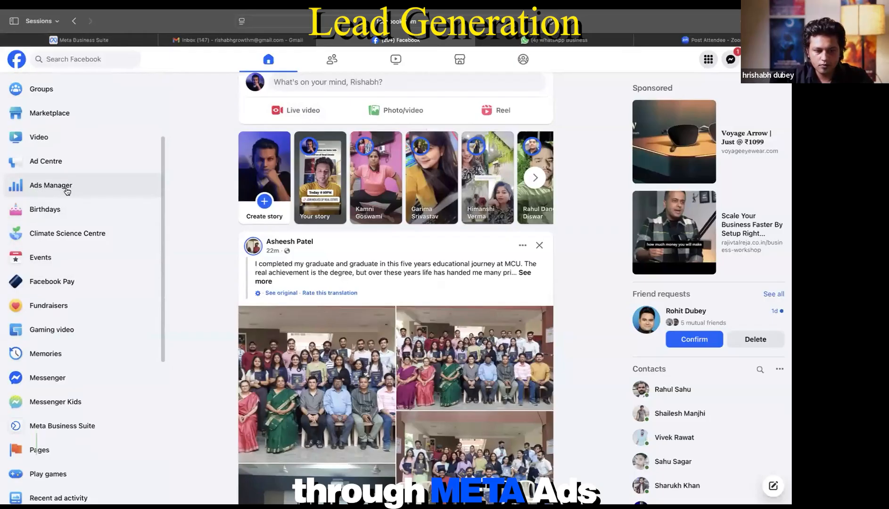
click(66, 190)
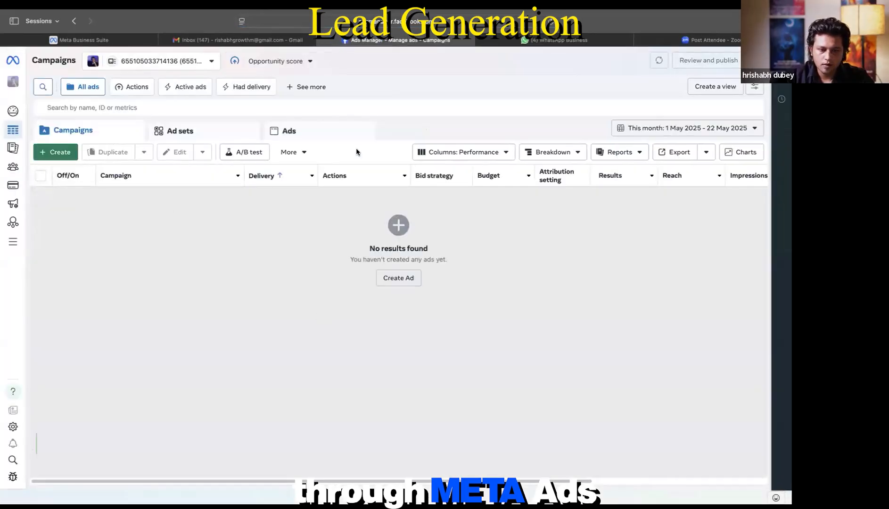
Step: Dismiss the payment updates popup and look over the opportunity score and ad account list
click(178, 394)
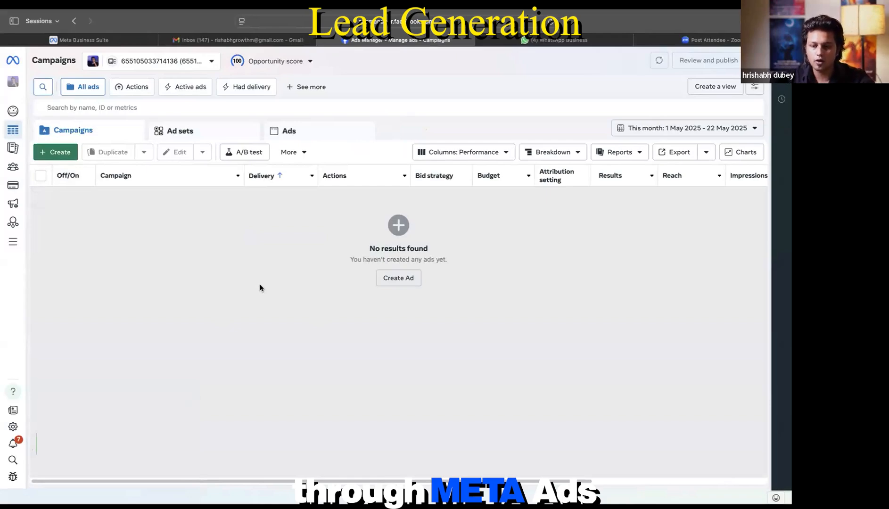
click(301, 61)
click(212, 62)
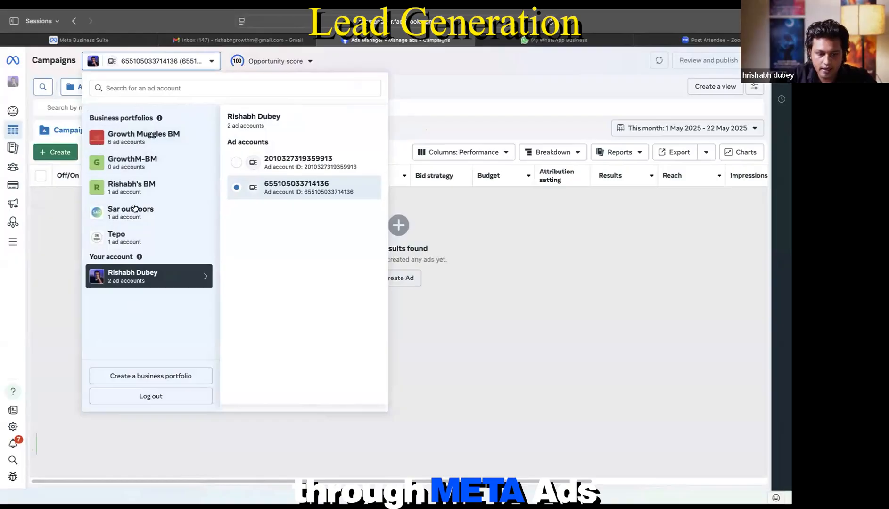
click(64, 284)
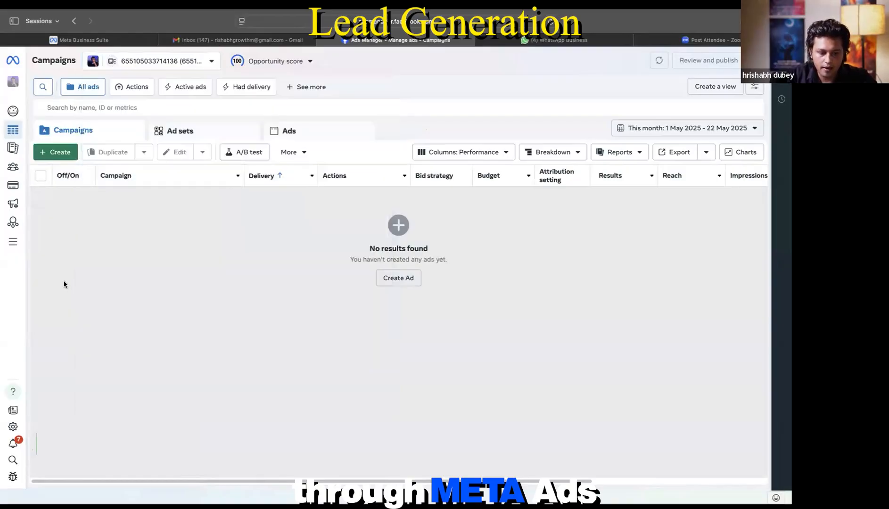
Step: Start a new business portfolio from the portfolios and ad accounts list
click(142, 68)
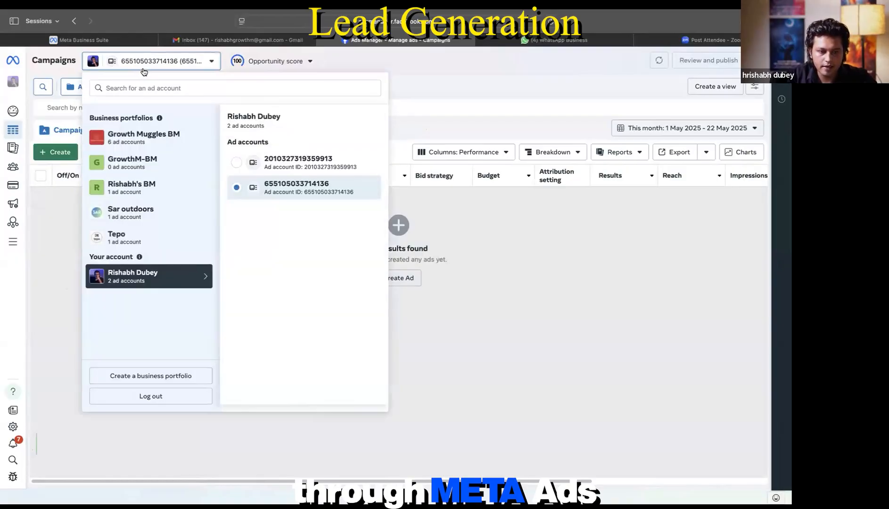
click(69, 281)
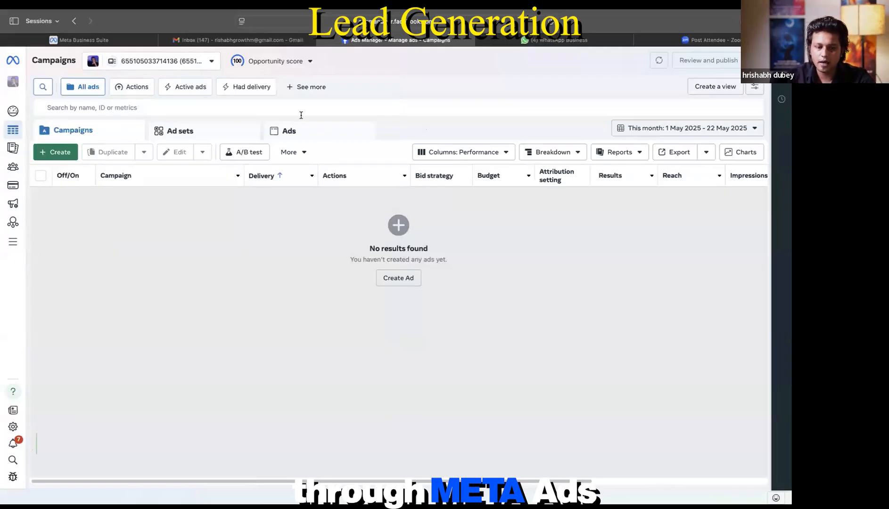
click(210, 62)
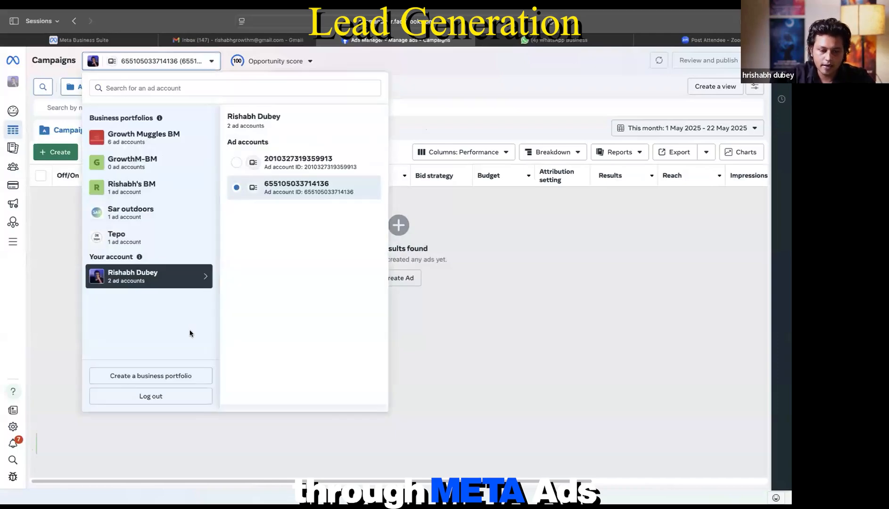
click(170, 381)
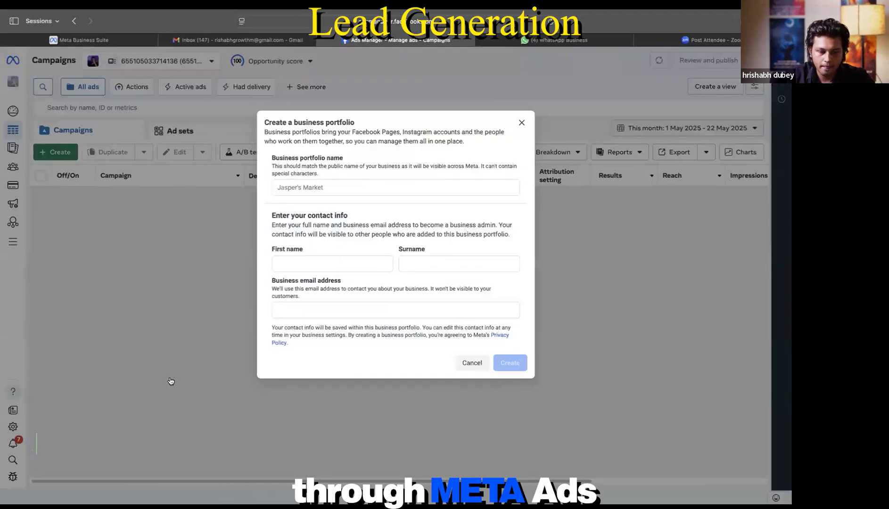
Step: Name the portfolio 'XyZ Properties' and enter the admin's first name and surname
click(363, 187)
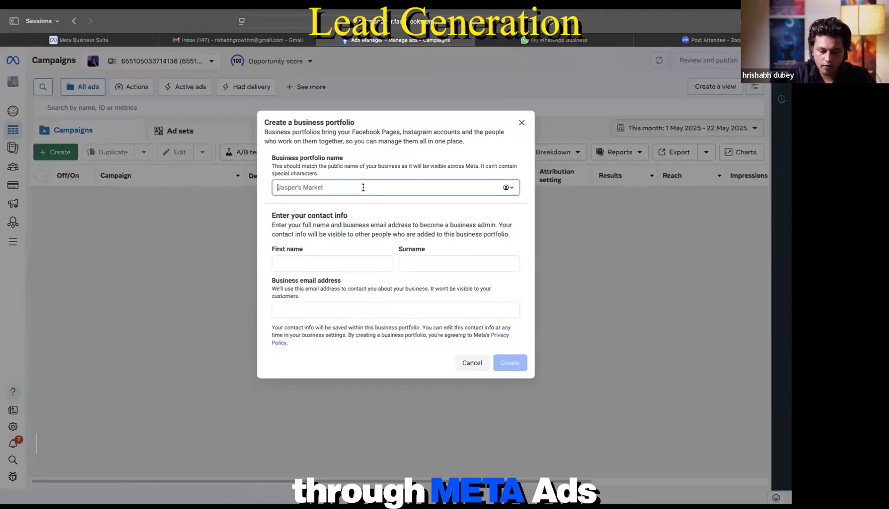
text(XyZ)
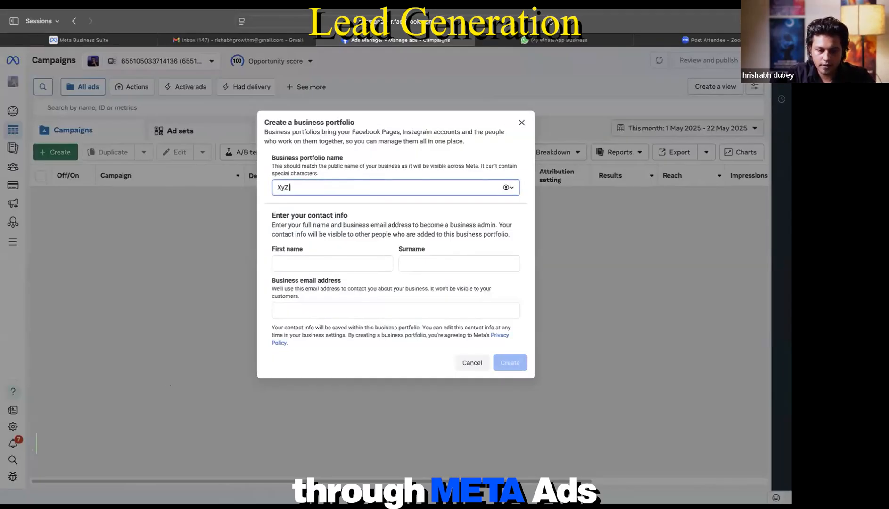
text( Properties)
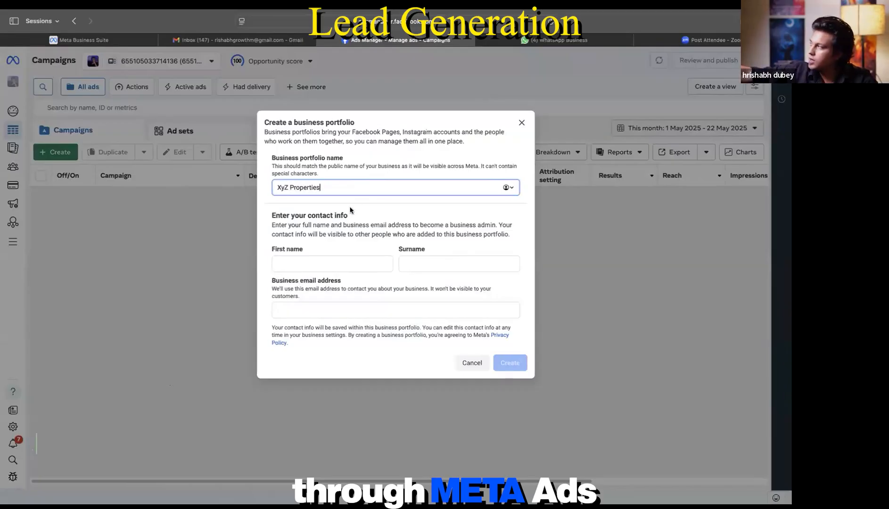
click(320, 265)
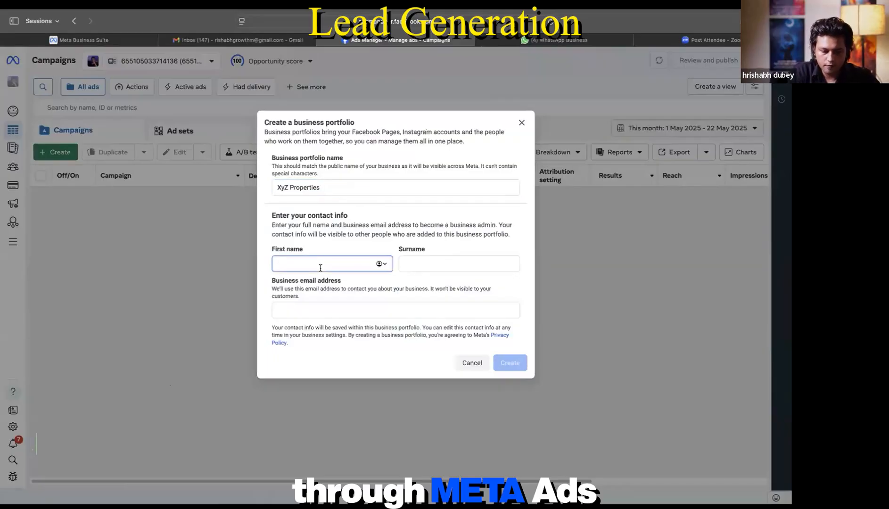
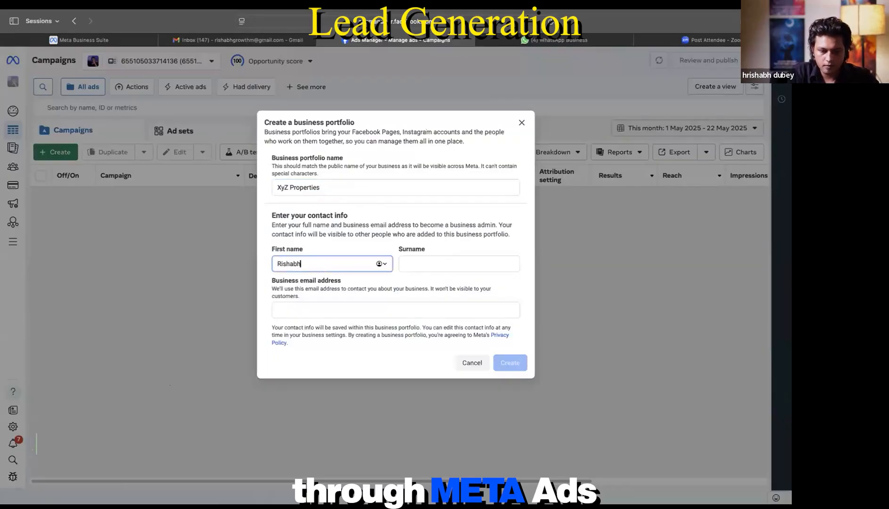
click(409, 264)
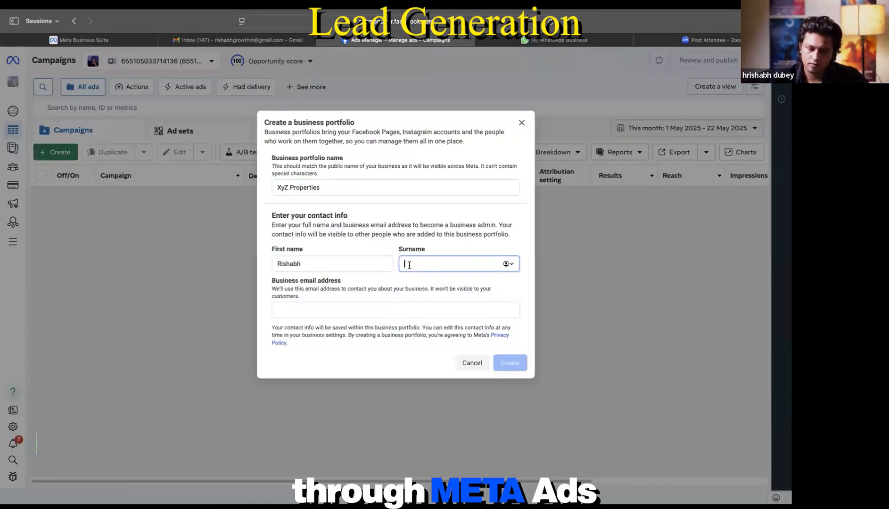
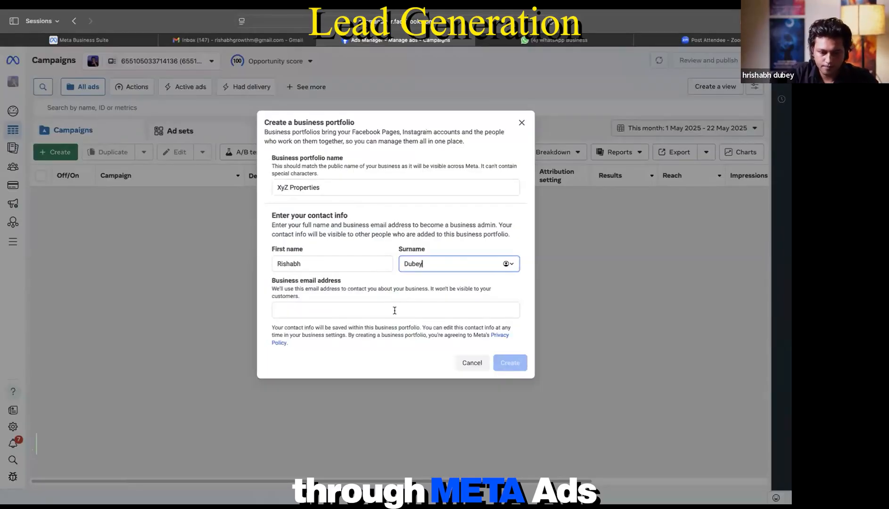
Step: Enter the admin's business email address and submit the new portfolio
click(394, 311)
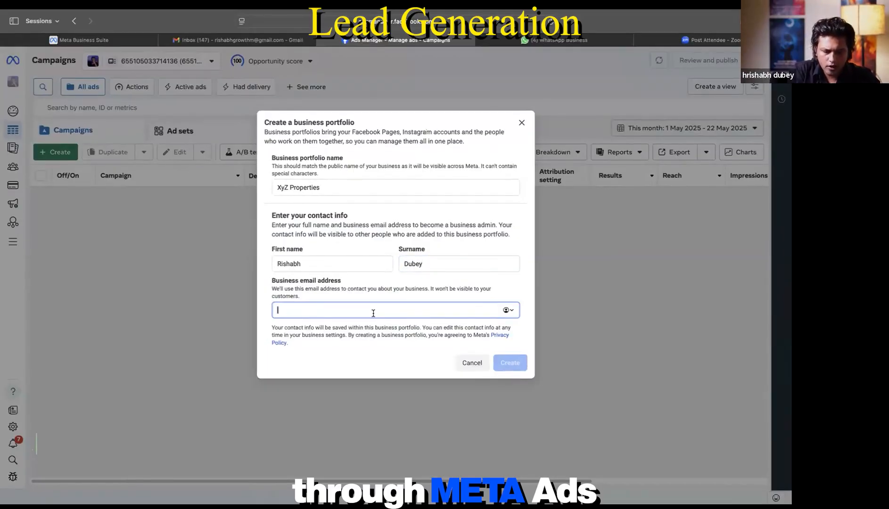
text(growt)
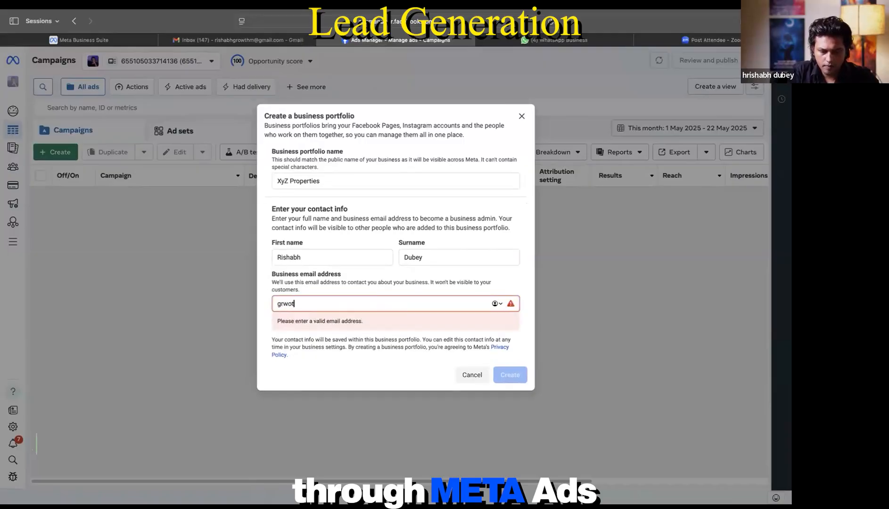
key(BackSpace)
key(BackSpace)
key(BackSpace)
key(BackSpace)
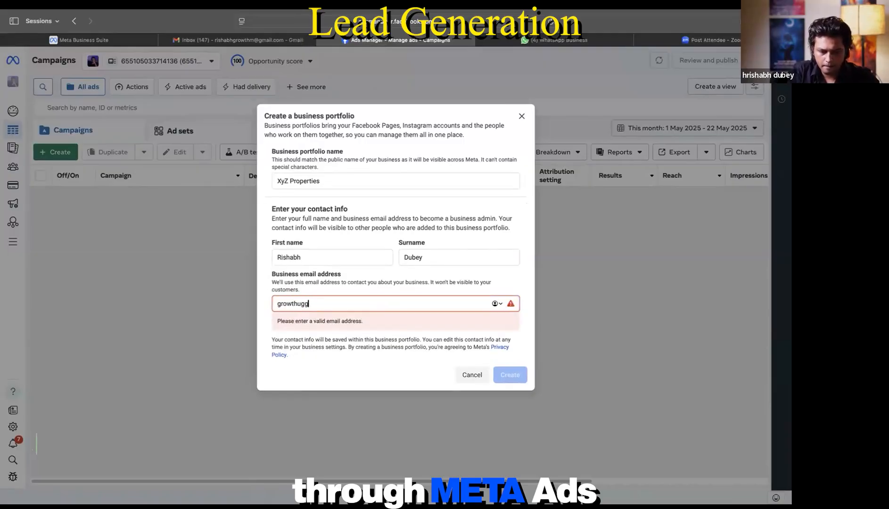
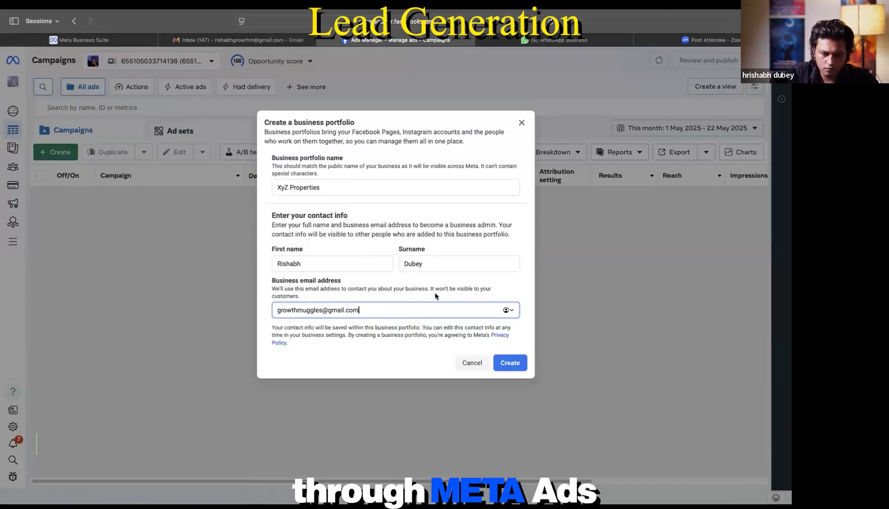
click(513, 363)
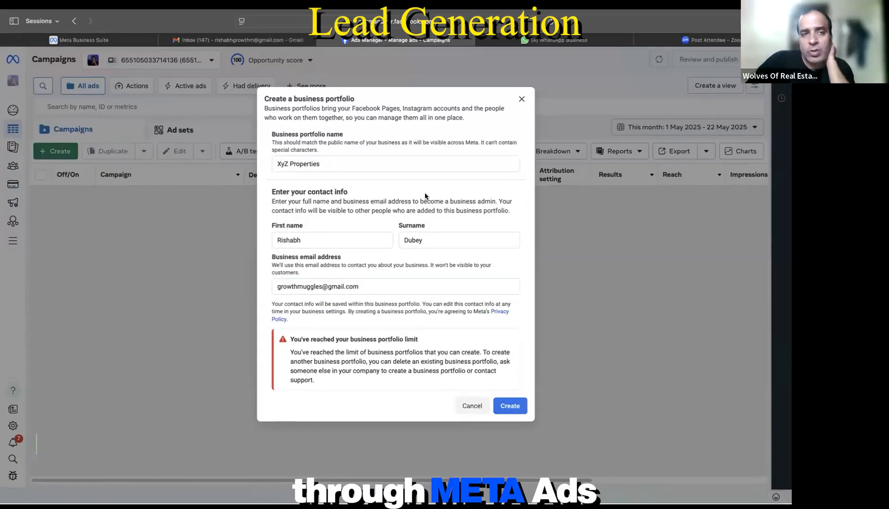
Step: Cancel the Create a business portfolio dialog
click(471, 407)
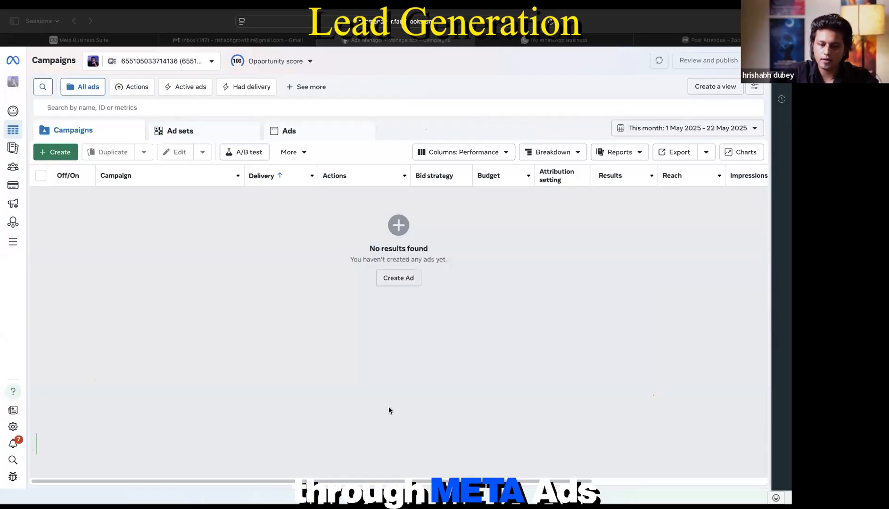
Step: Switch to the GM-One ad account under the Growth Muggles BM portfolio
click(206, 61)
click(210, 63)
click(211, 65)
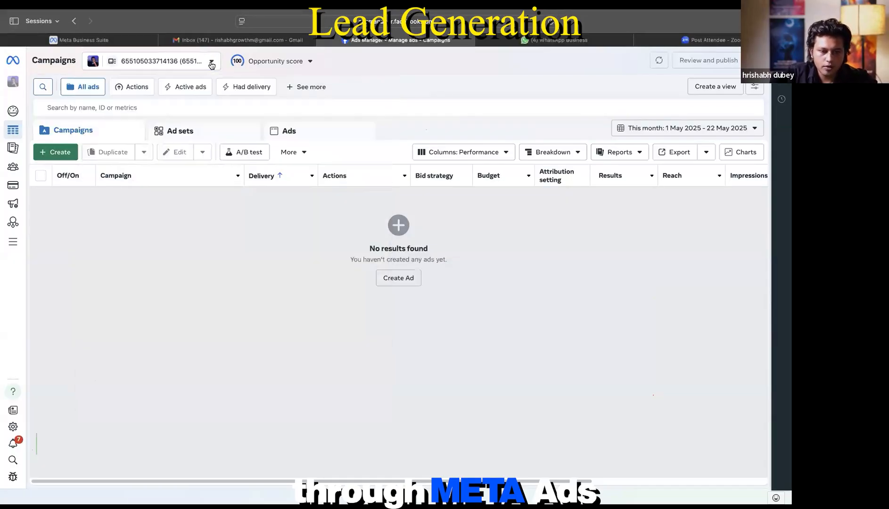
click(211, 65)
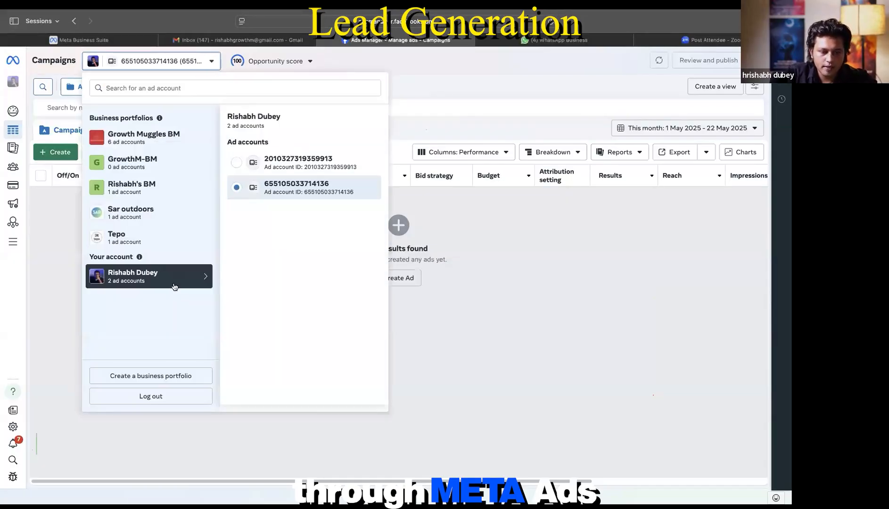
click(144, 136)
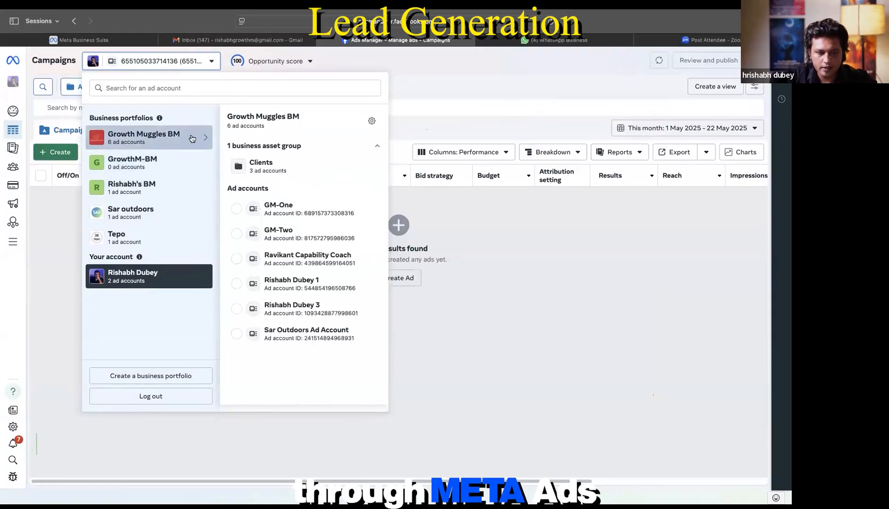
click(237, 211)
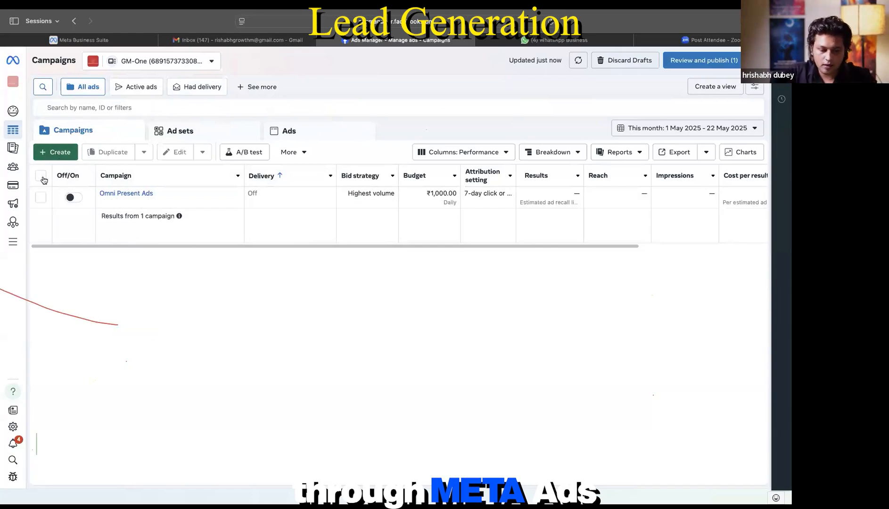
Step: Check the ad account updates panel, then begin creating a new GM-One campaign
mouse_move(10, 466)
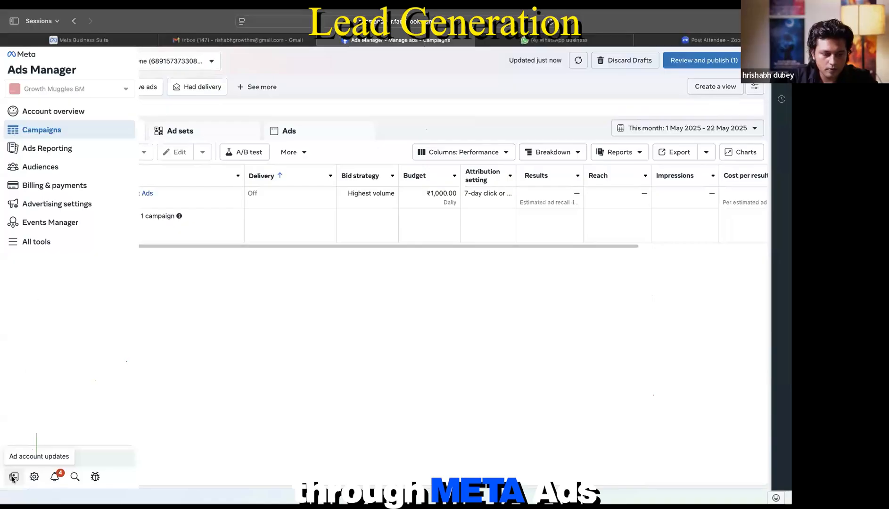
click(14, 476)
click(14, 474)
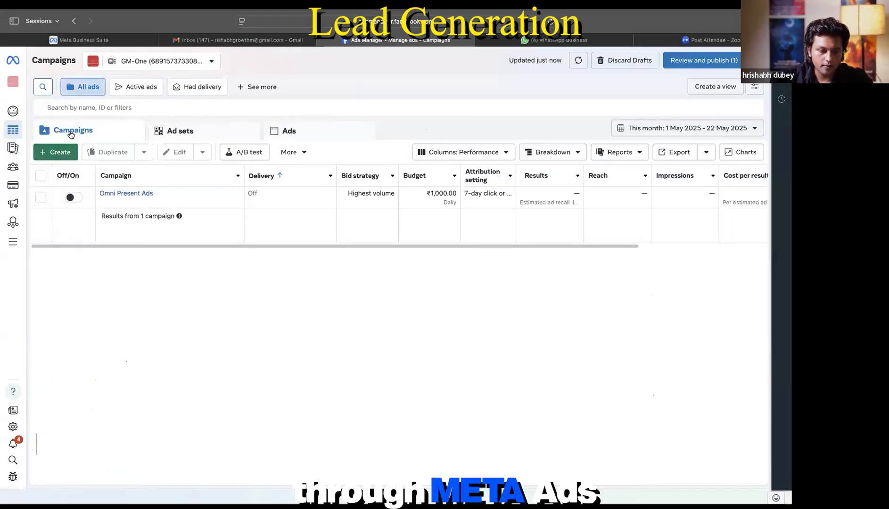
click(55, 152)
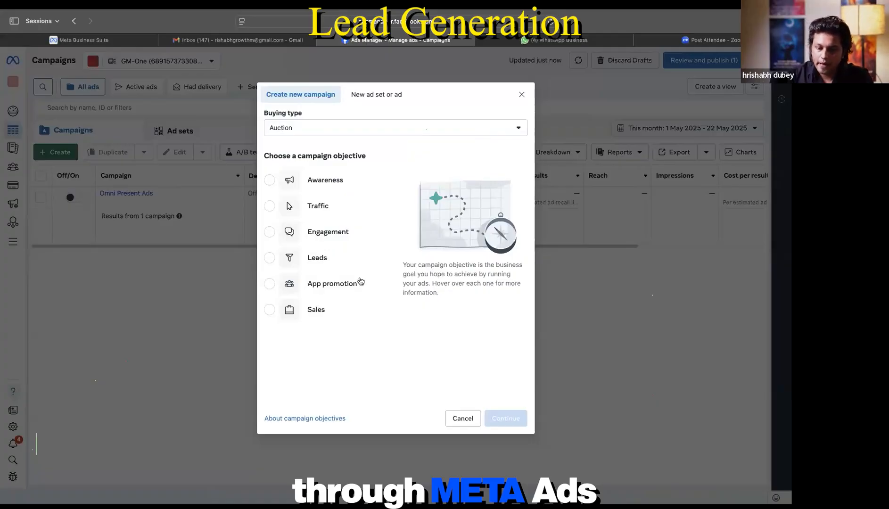
mouse_move(318, 187)
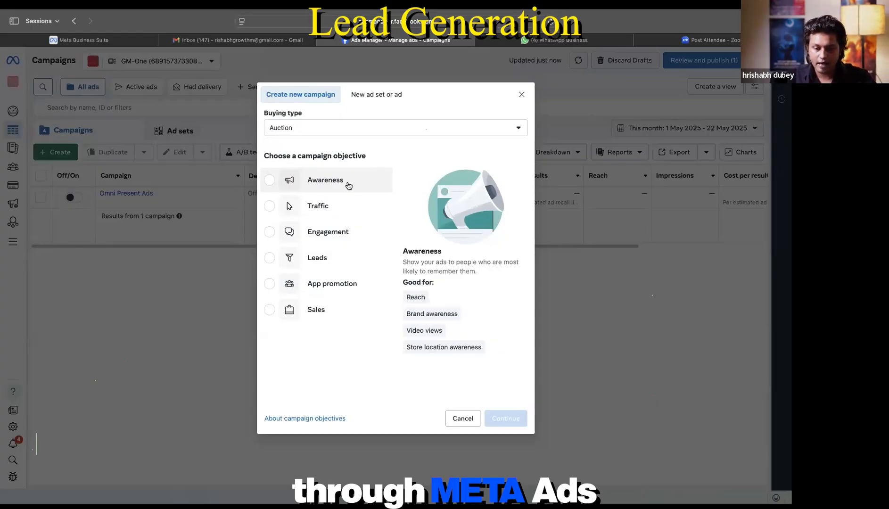
Step: Pick Traffic as the campaign objective
click(328, 206)
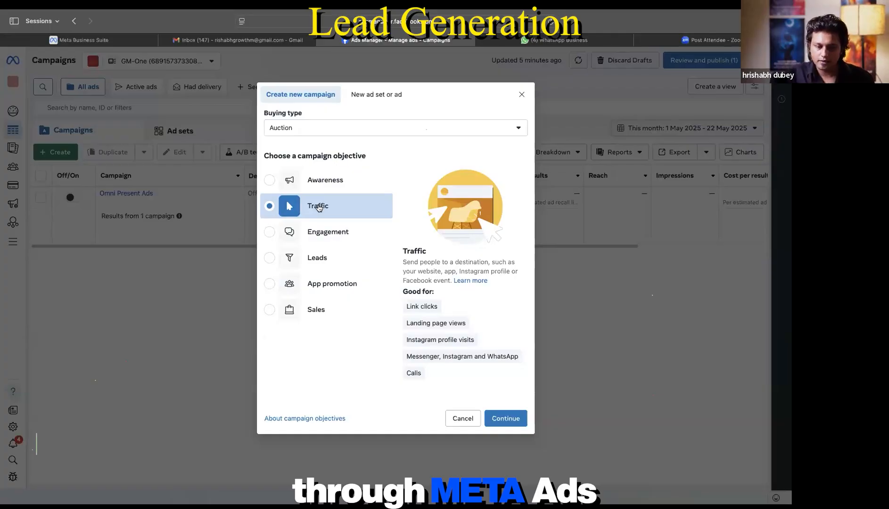
Step: Change the campaign objective to Leads and continue to the setup choice
click(322, 236)
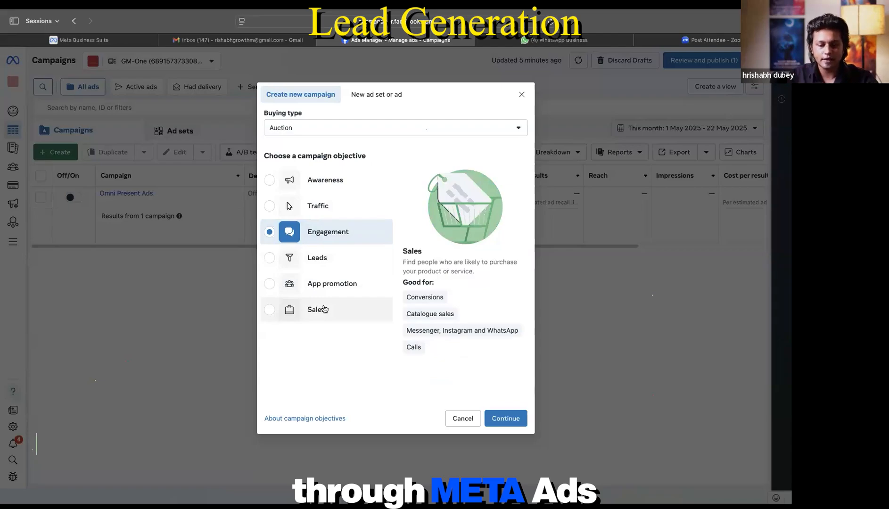
click(324, 262)
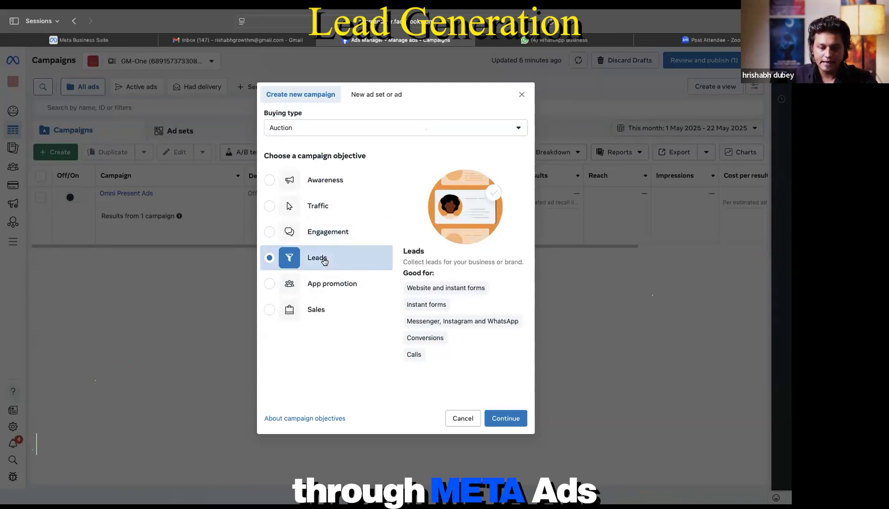
click(504, 418)
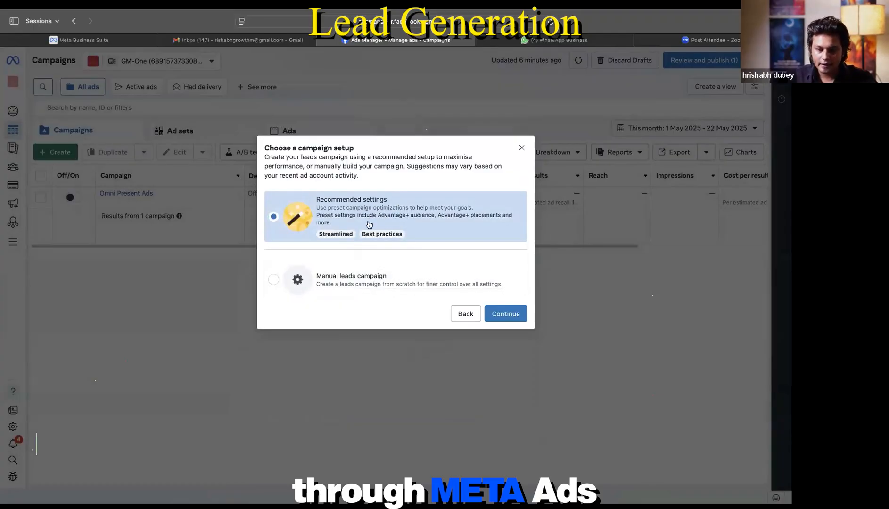
Step: Set up the Leads campaign manually and name it 'DLF- Gurgaon- 3CR'
click(276, 281)
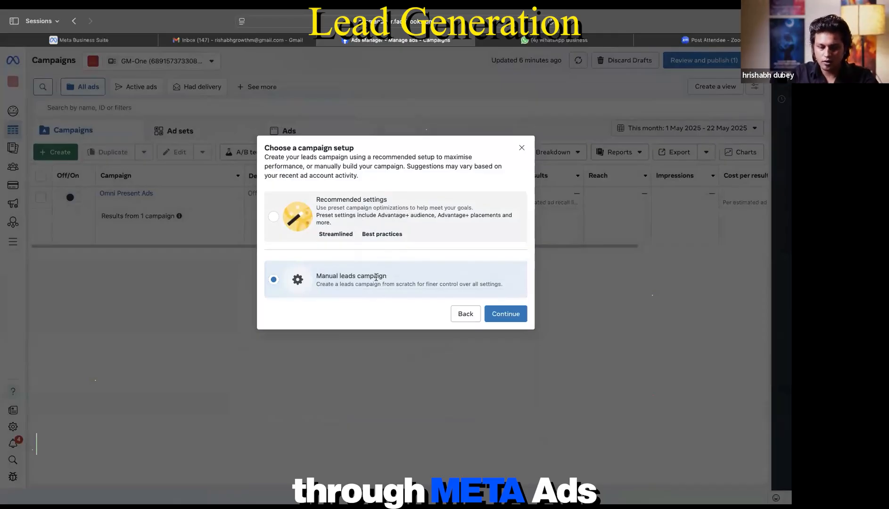
click(502, 314)
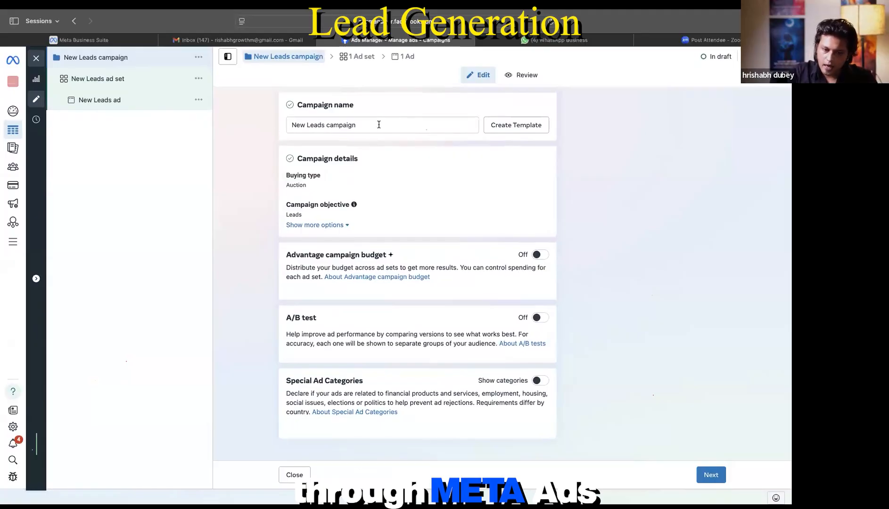
drag(378, 125, 250, 123)
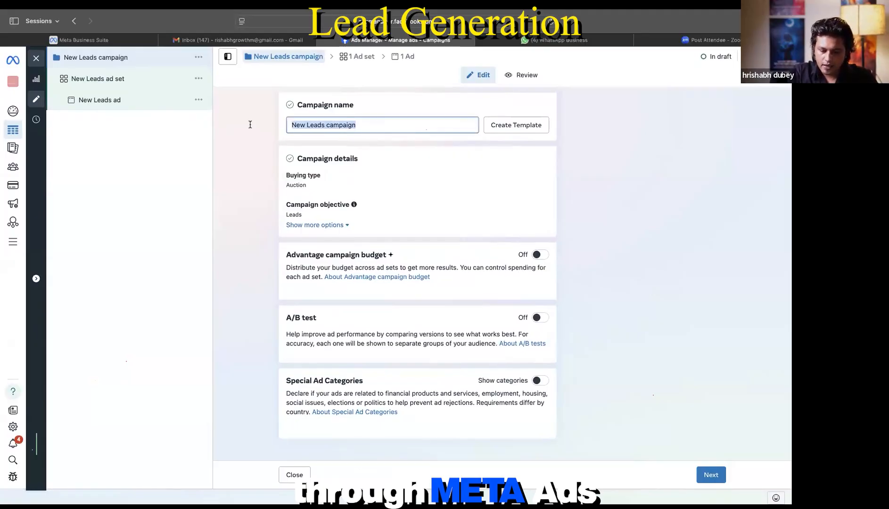
text(DIF)
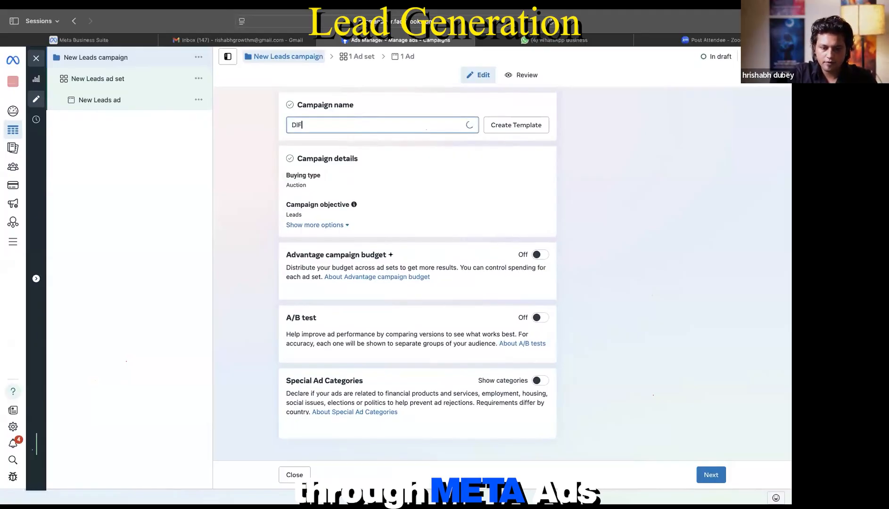
key(BackSpace)
key(BackSpace)
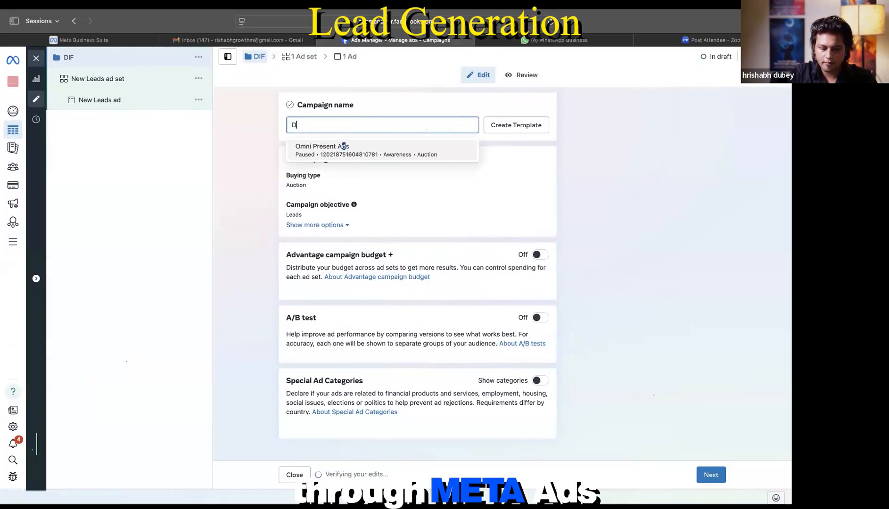
text(LF-)
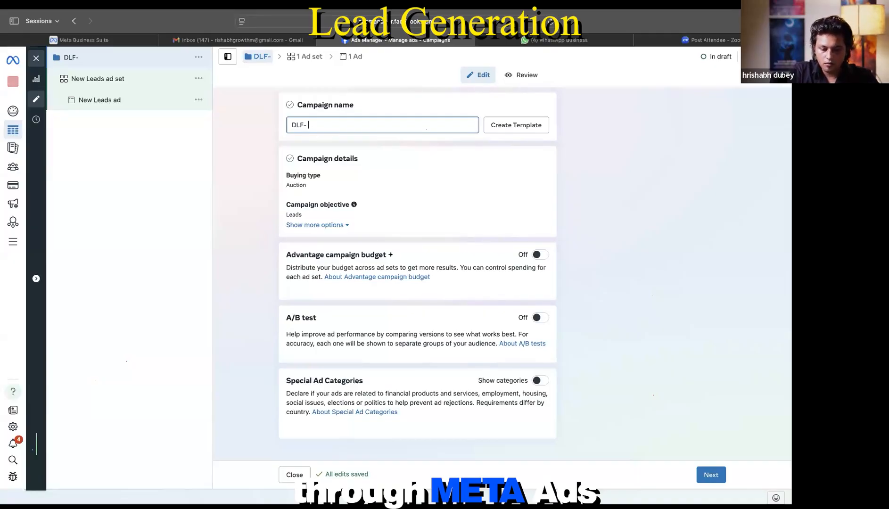
text(Gurgaon-)
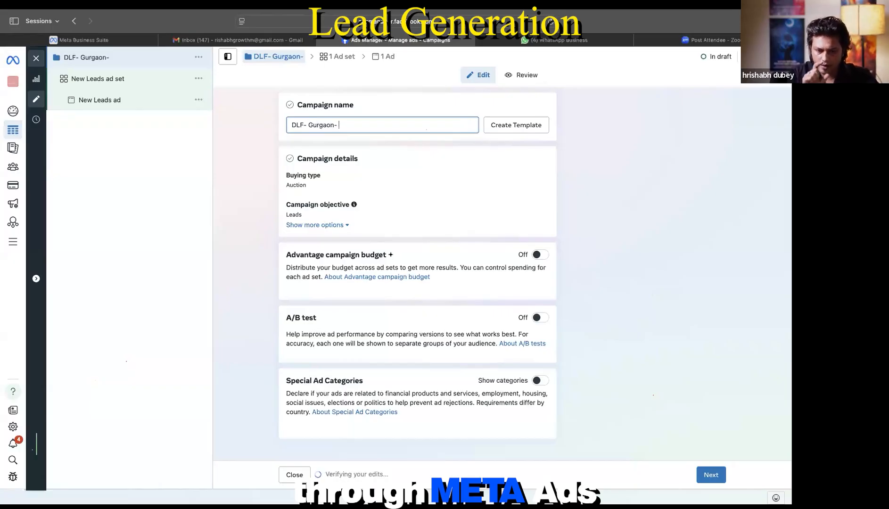
text(3CR.)
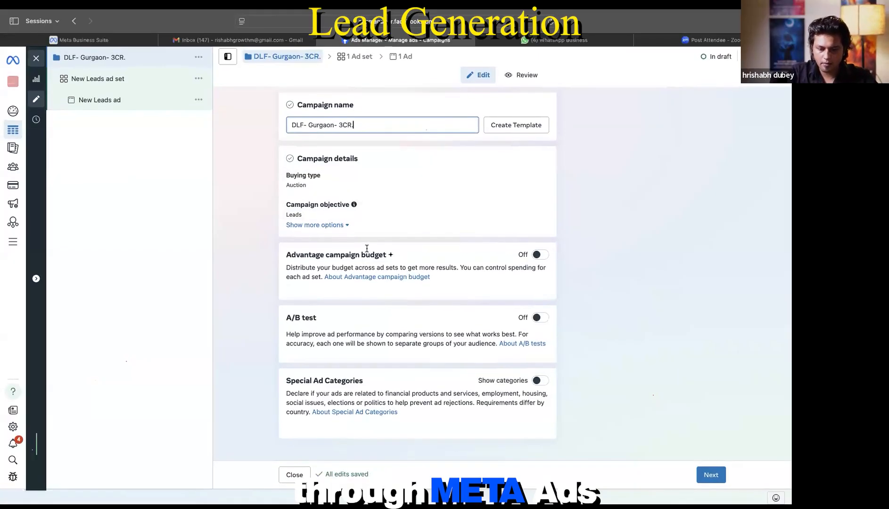
Step: Open the New Leads ad set, clear its default name, and reach the Conversion section
click(103, 84)
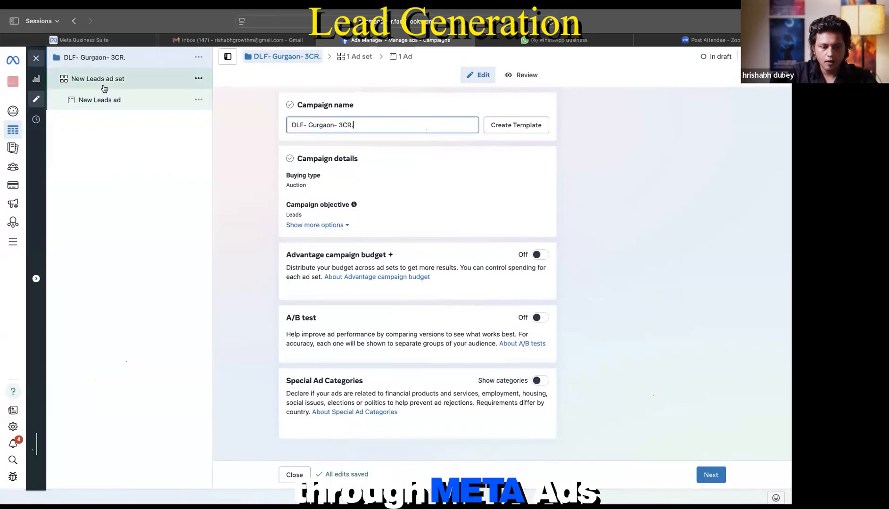
drag(367, 125, 271, 125)
key(BackSpace)
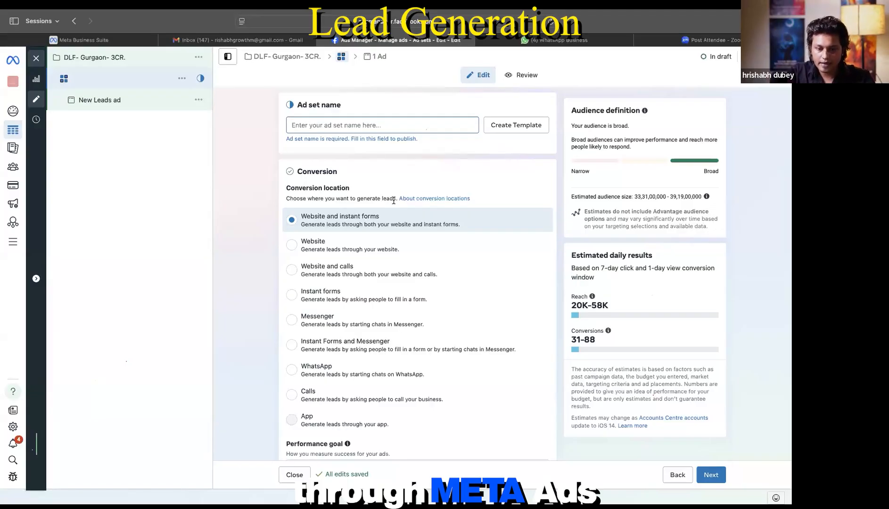
scroll(394, 201, down, 3)
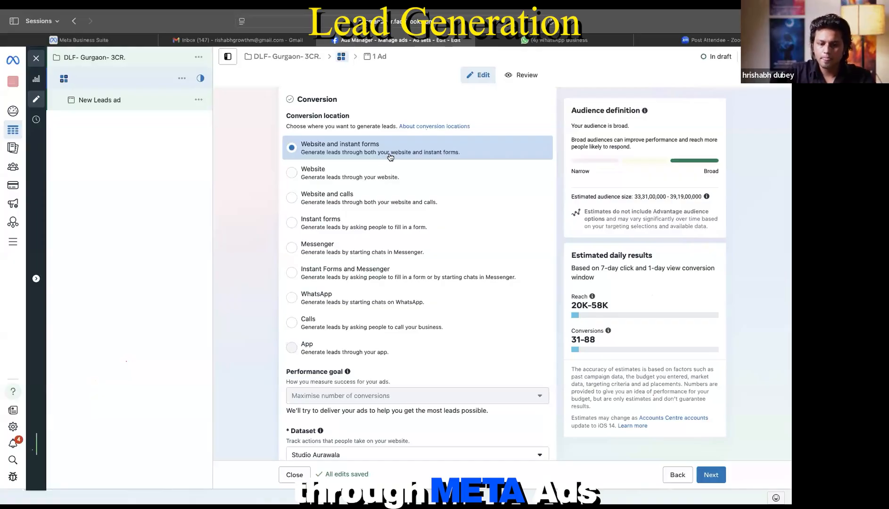
Step: Try Website, Website and calls, Instant forms and Messenger, then settle on WhatsApp as conversion location
click(341, 178)
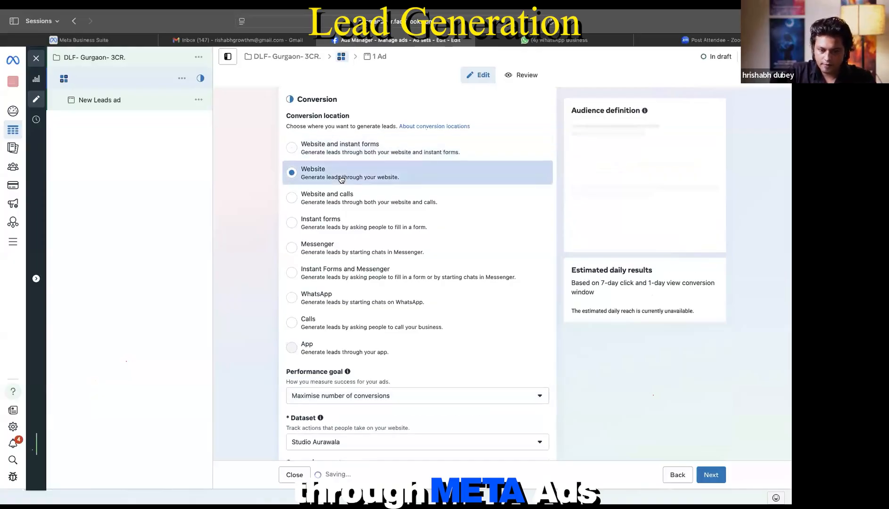
click(349, 207)
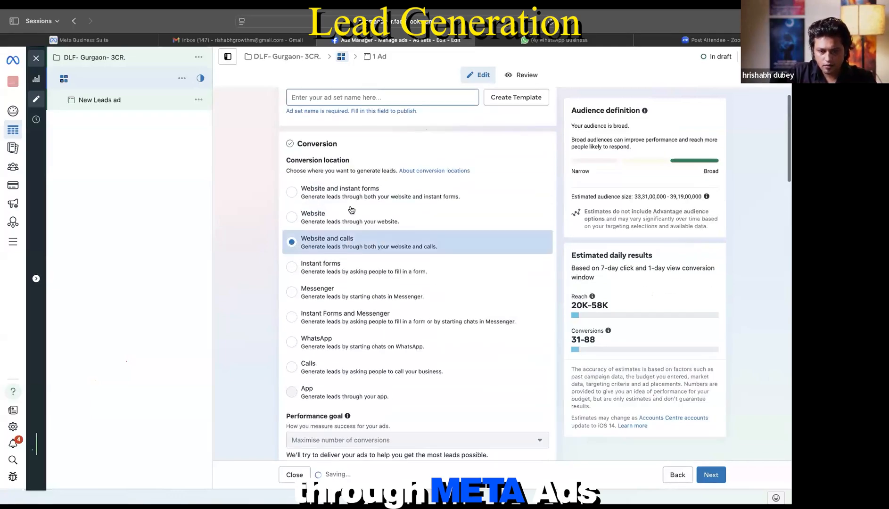
click(357, 277)
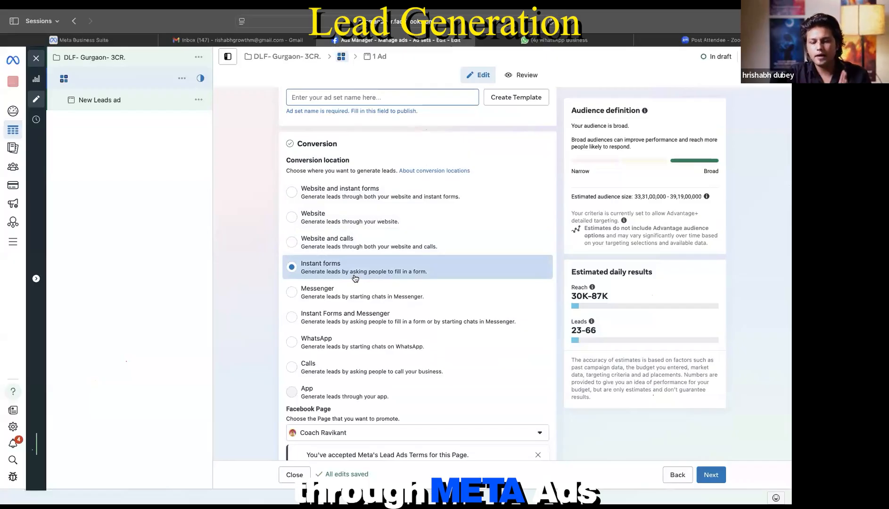
scroll(355, 278, down, 1)
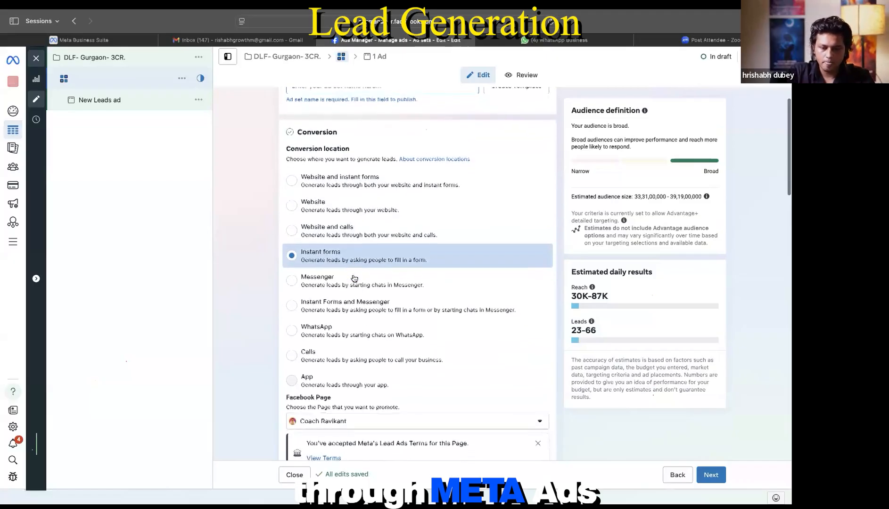
click(352, 281)
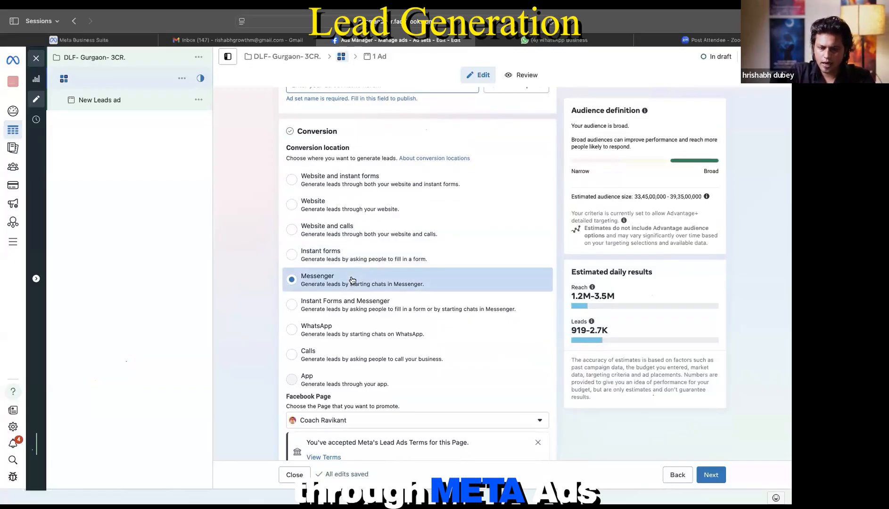
scroll(349, 278, down, 3)
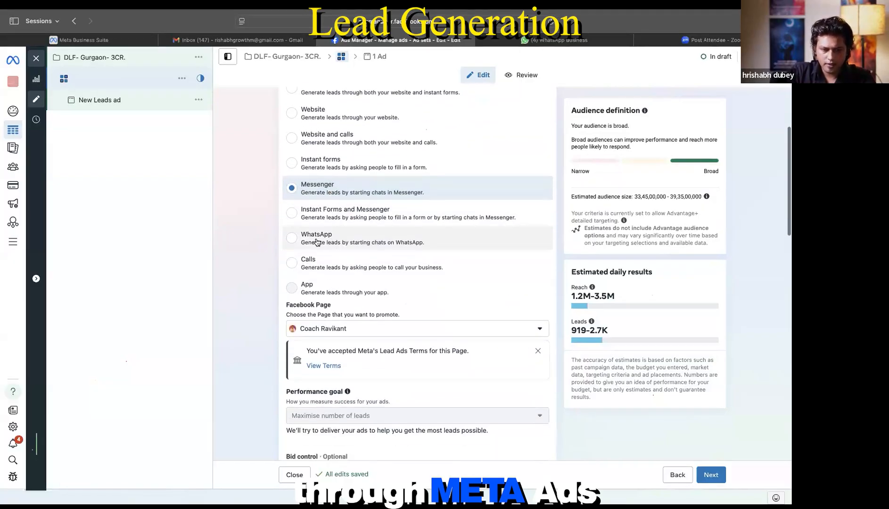
click(317, 243)
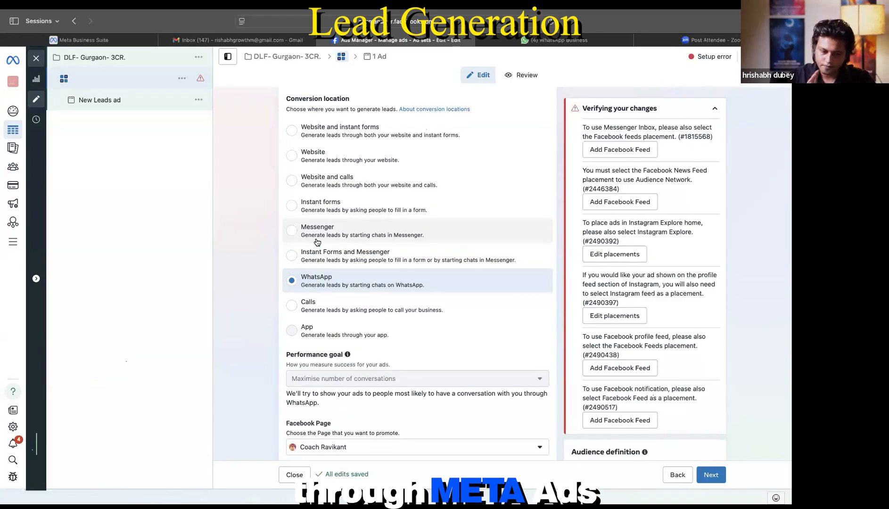
Step: Re-select WhatsApp as the conversion location
scroll(317, 241, down, 2)
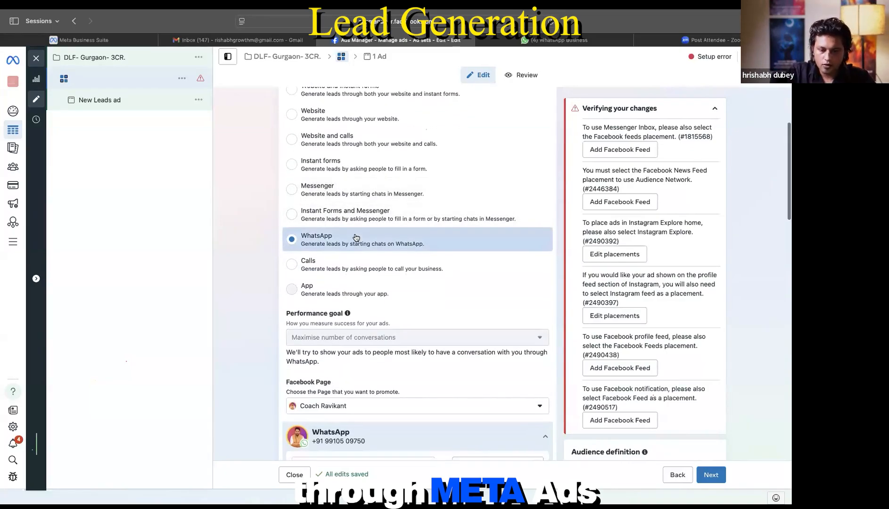
scroll(355, 226, down, 4)
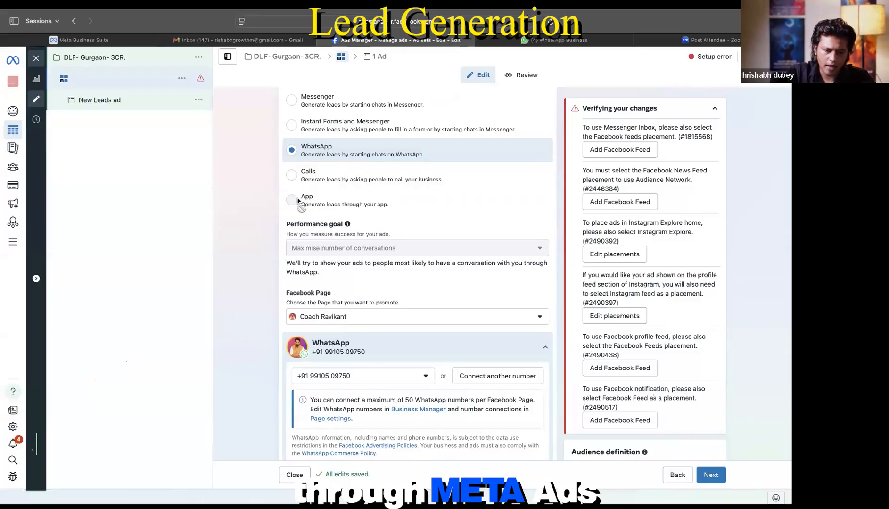
mouse_move(298, 201)
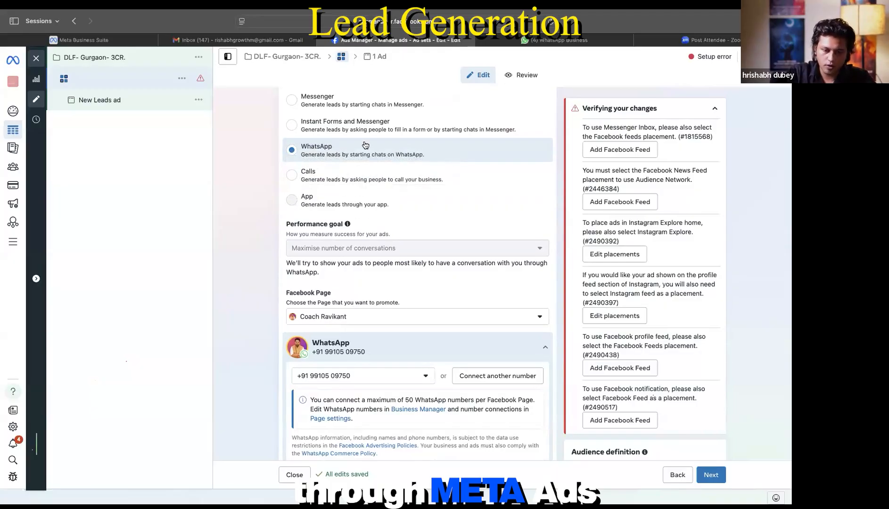
click(359, 156)
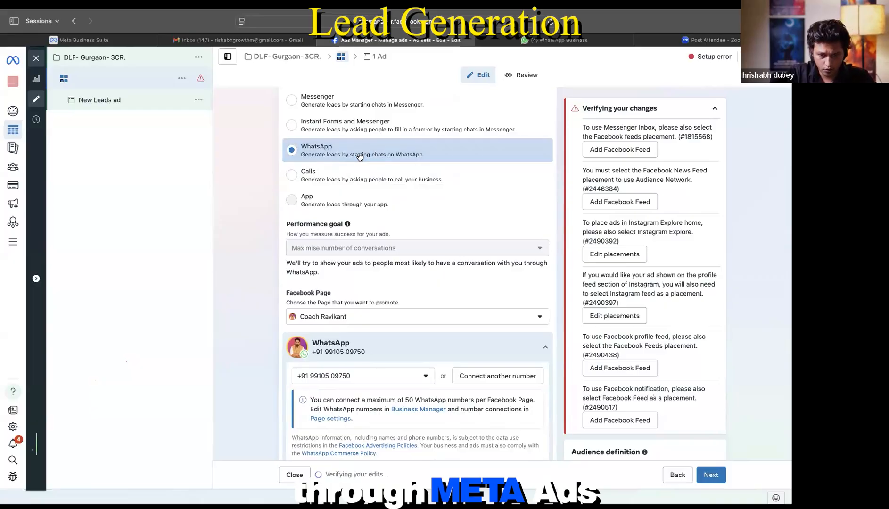
Step: Choose Growth Muggles as the Facebook Page the ad set promotes
scroll(358, 154, down, 2)
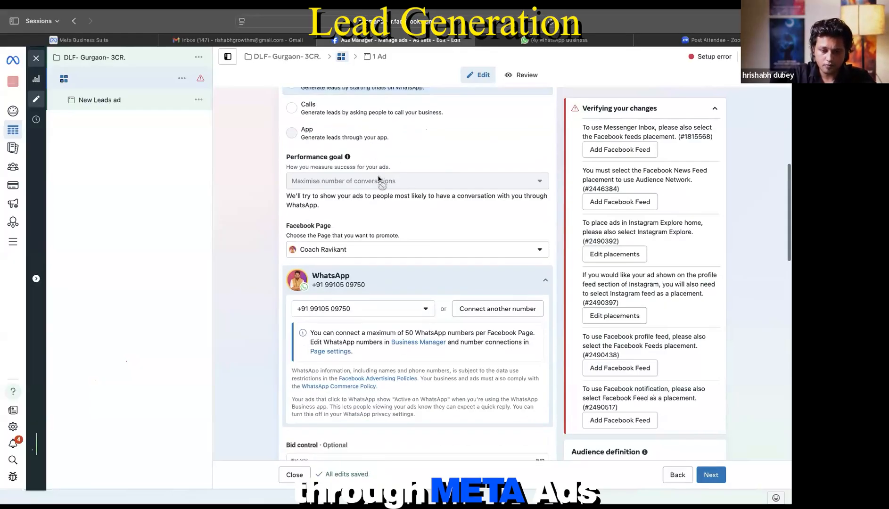
scroll(372, 154, down, 2)
scroll(391, 152, down, 1)
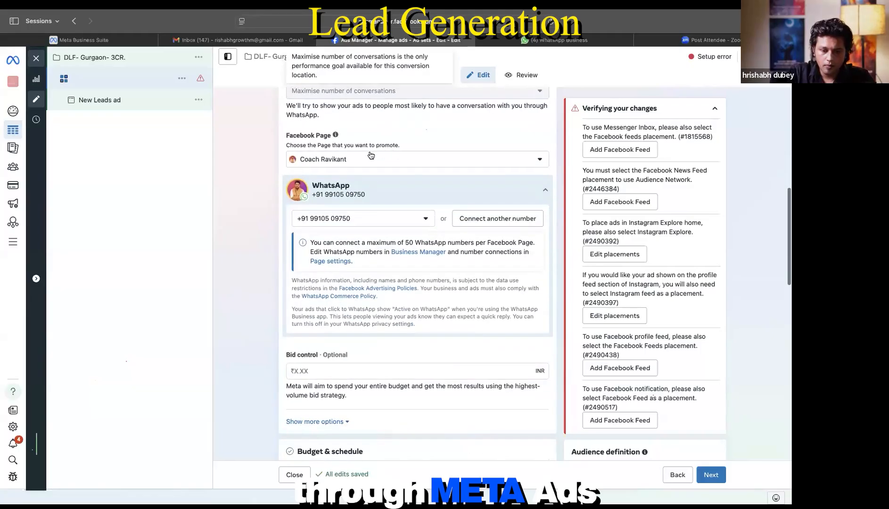
click(427, 160)
click(345, 261)
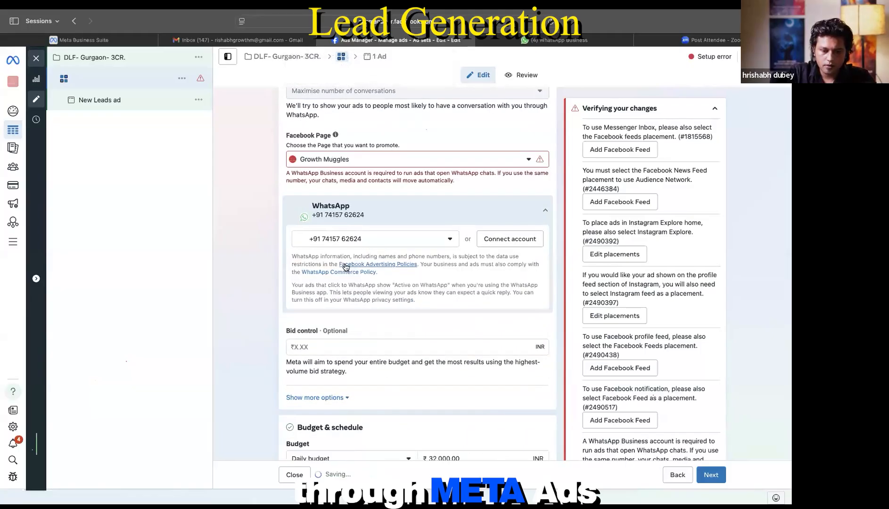
scroll(375, 184, up, 1)
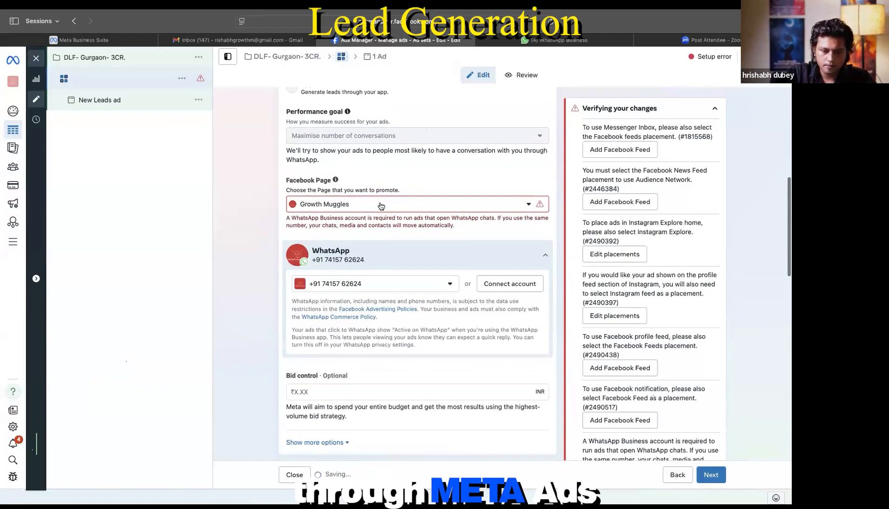
click(380, 204)
click(381, 206)
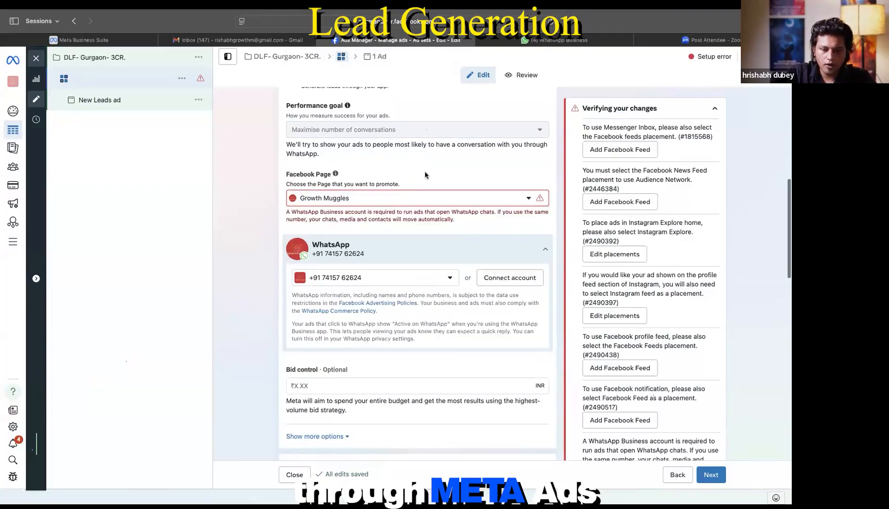
scroll(417, 173, down, 1)
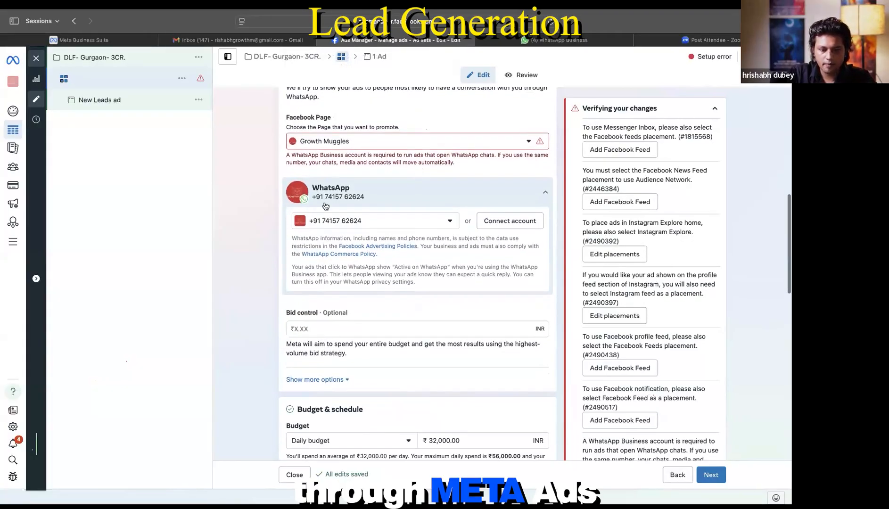
click(14, 242)
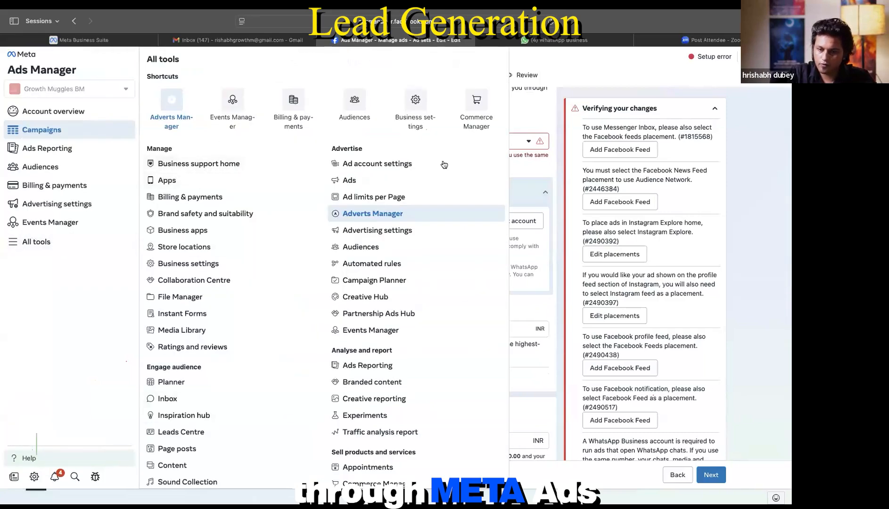
click(607, 64)
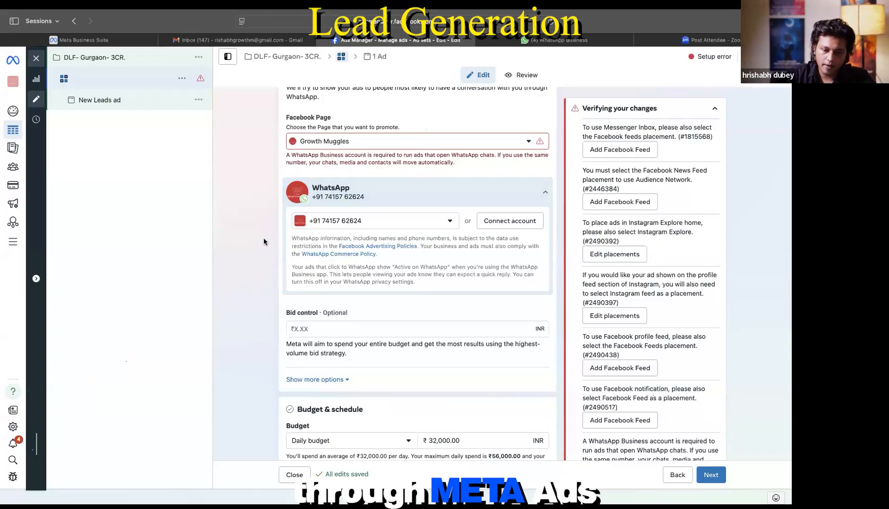
Step: Replace the ₹32,000.00 daily budget with ₹100.00
scroll(263, 237, down, 5)
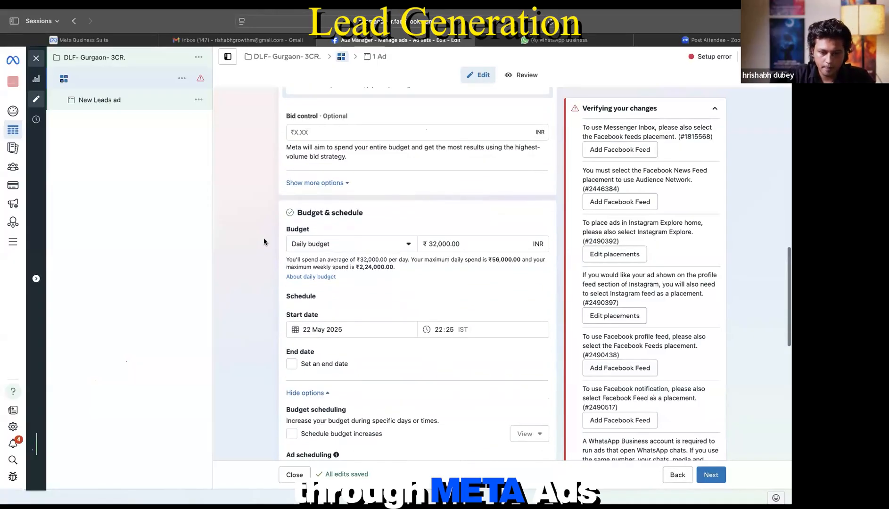
scroll(431, 186, down, 1)
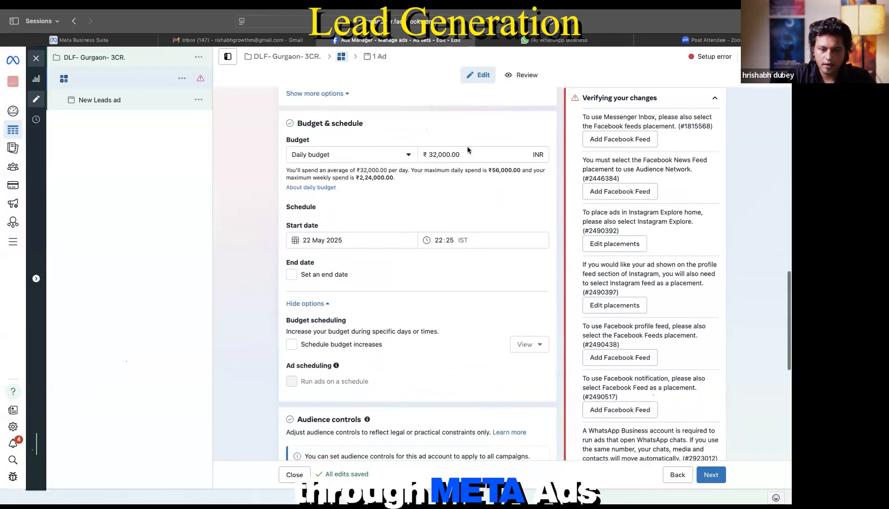
drag(461, 158, 426, 157)
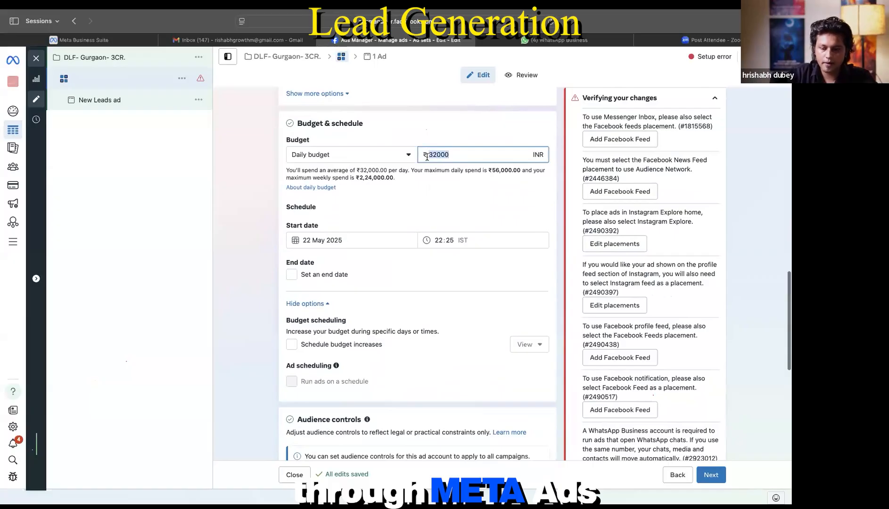
key(BackSpace)
text(1000)
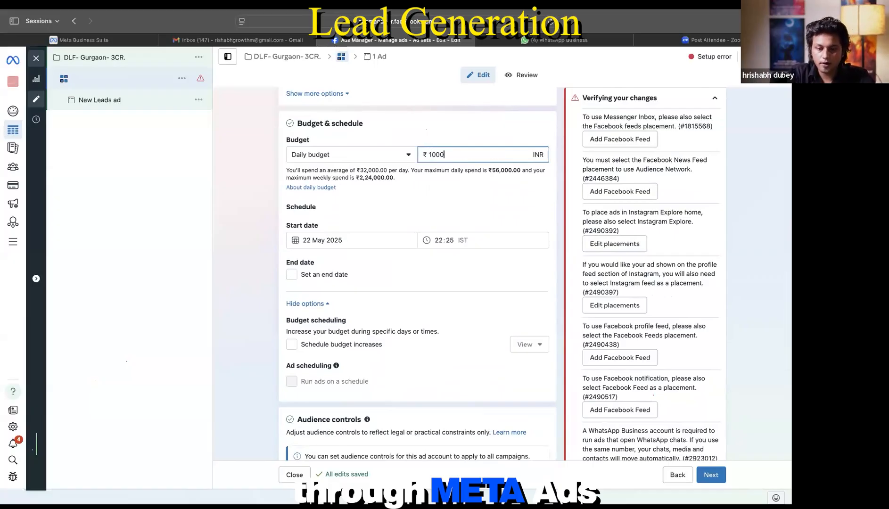
key(BackSpace)
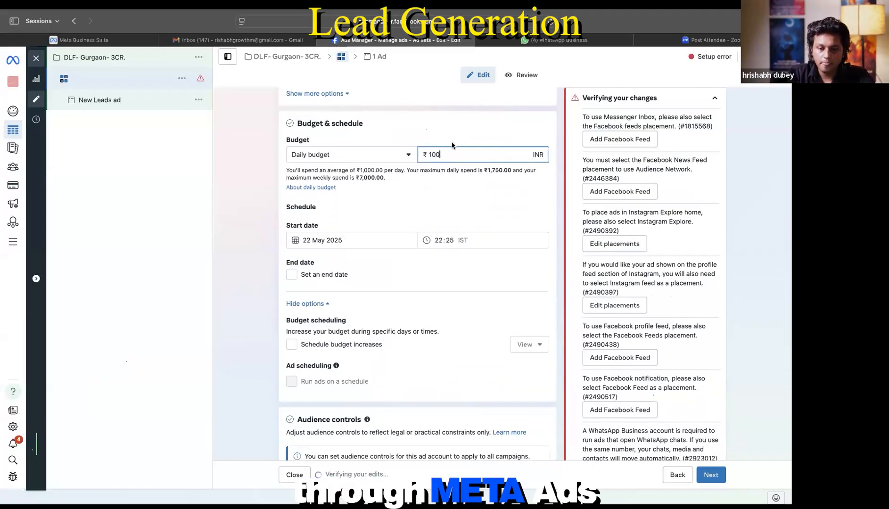
click(451, 143)
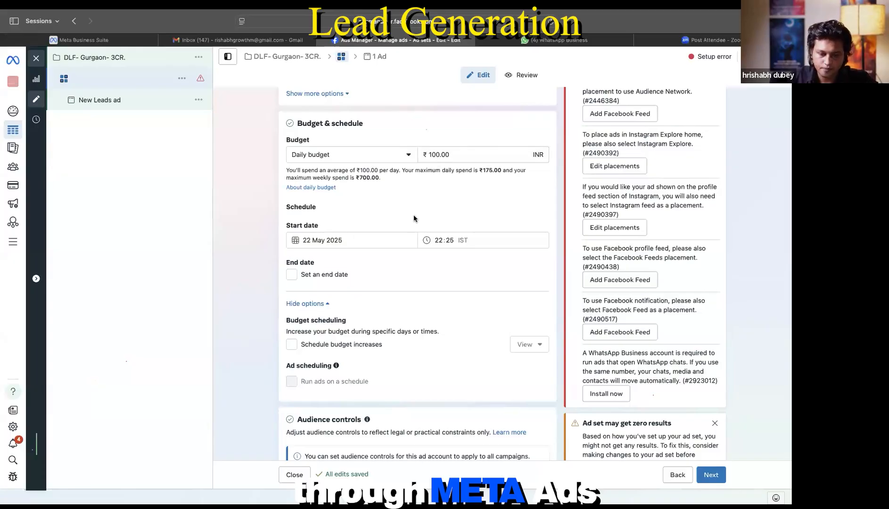
scroll(414, 216, down, 3)
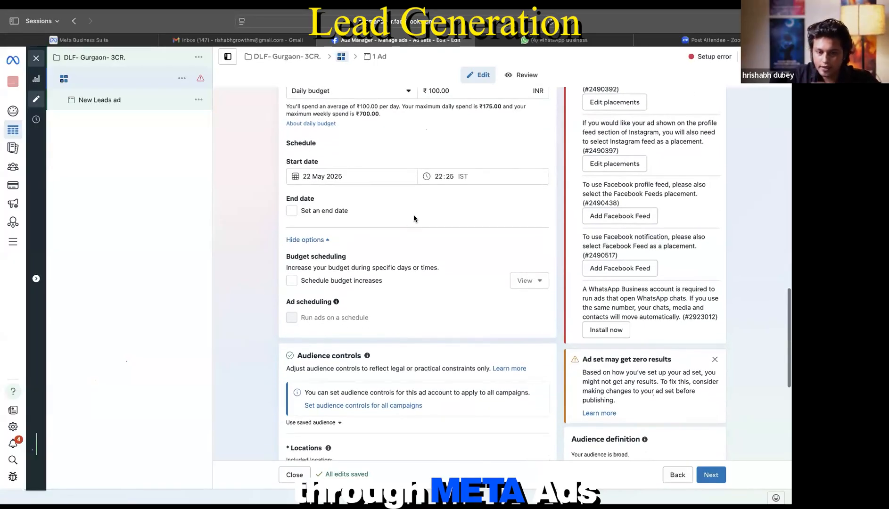
scroll(415, 215, down, 1)
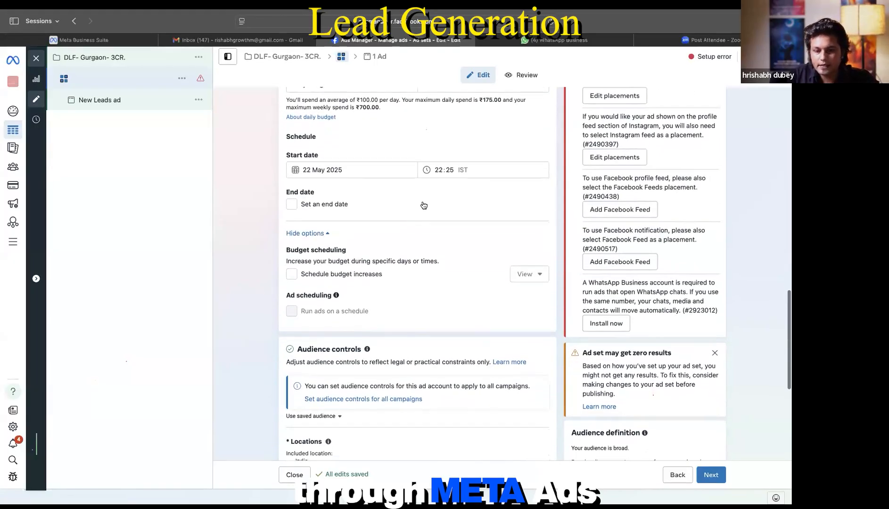
Step: Set the ad set's start time to 00:00 on 22 May 2025
click(439, 170)
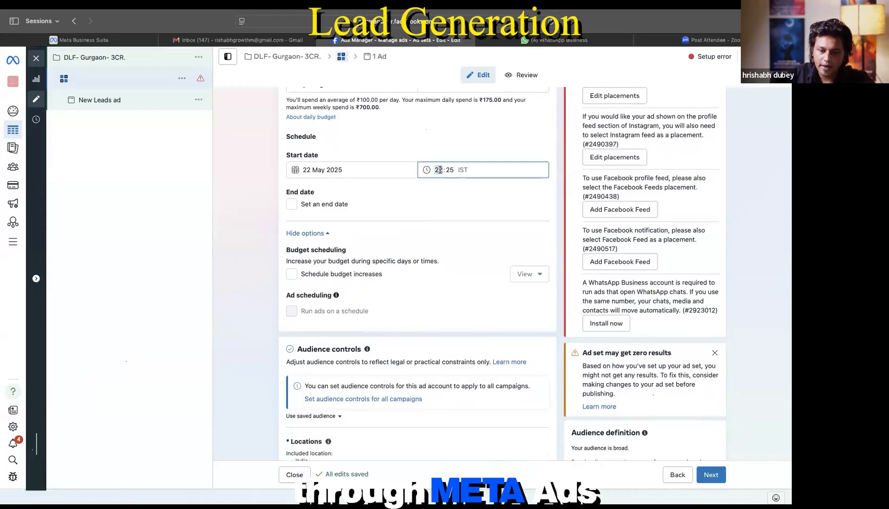
text(00:)
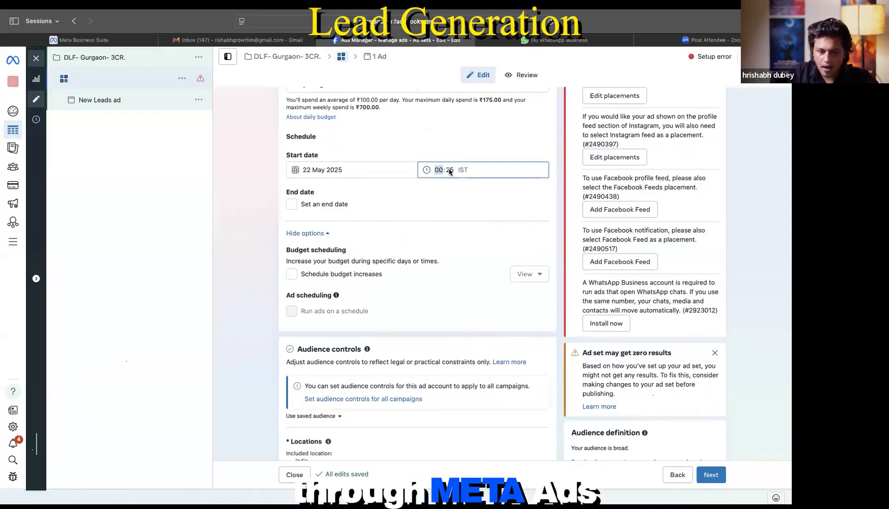
text(00)
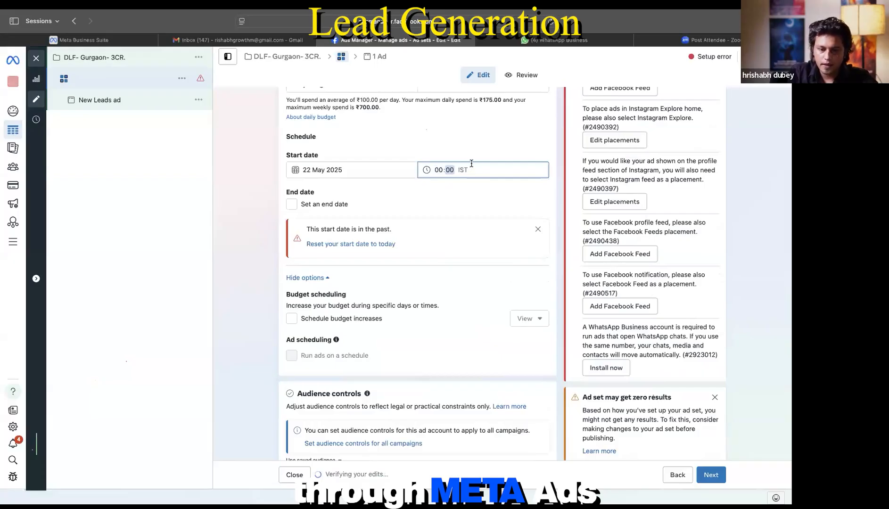
click(464, 160)
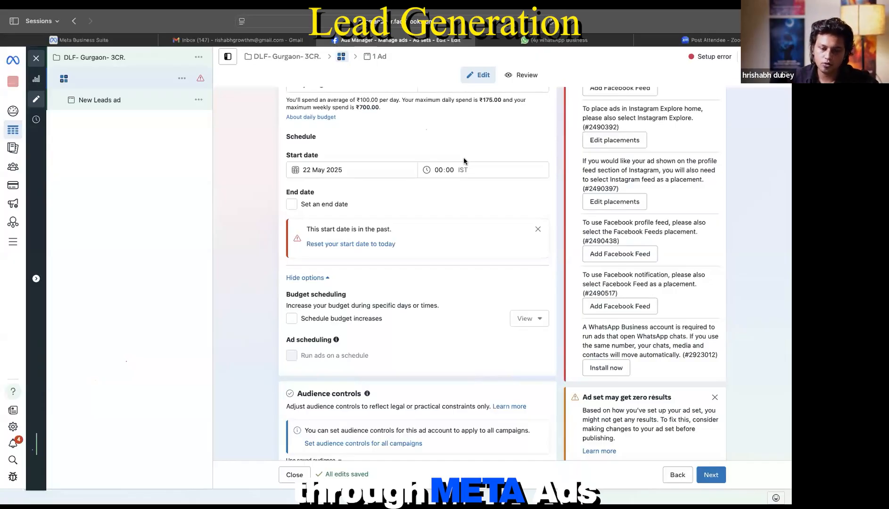
click(359, 173)
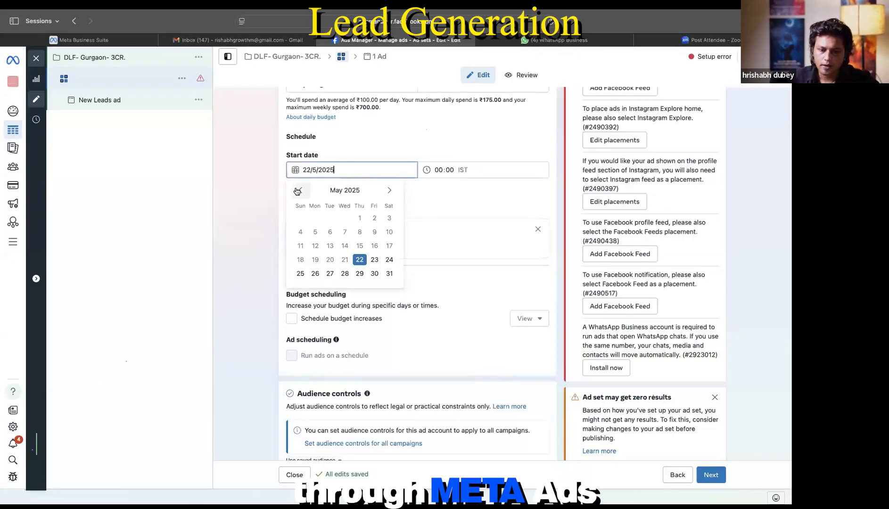
click(374, 260)
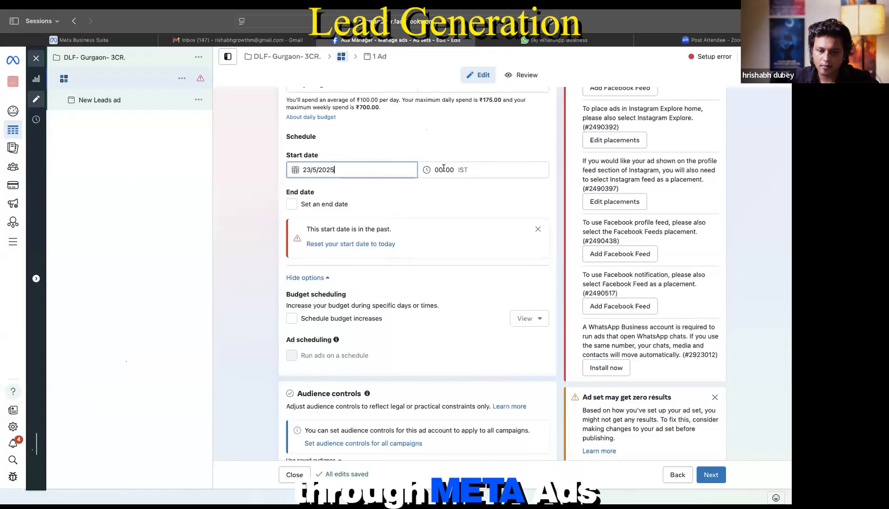
click(443, 169)
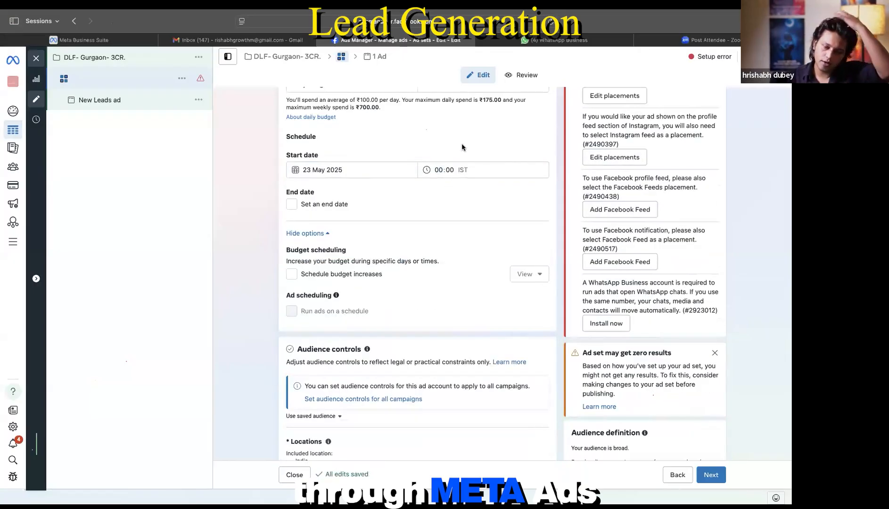
scroll(451, 187, down, 4)
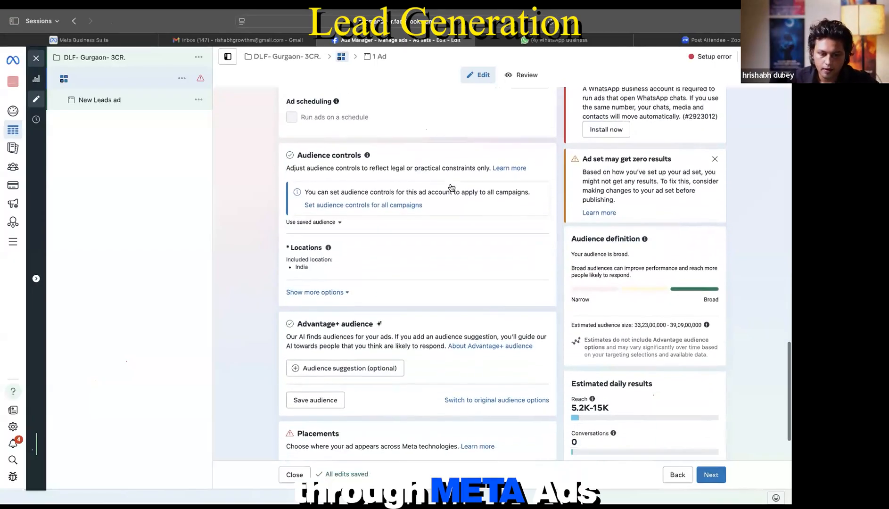
scroll(451, 187, up, 4)
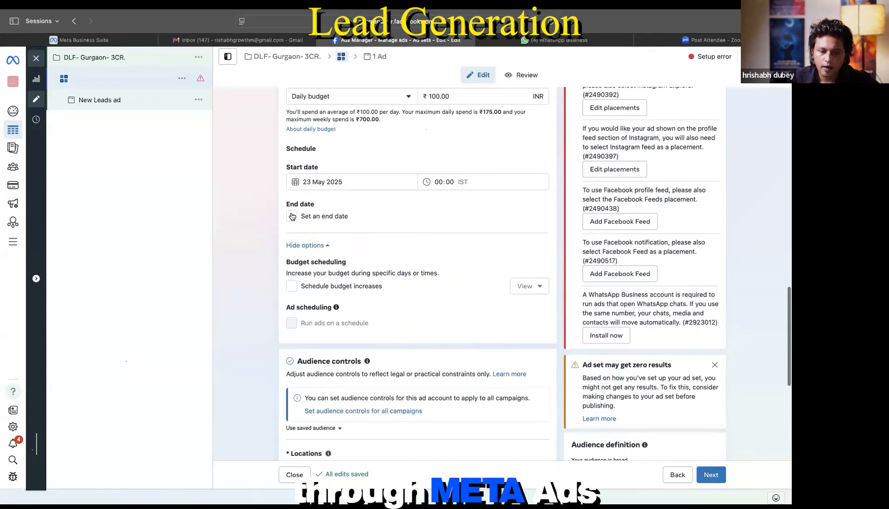
click(291, 216)
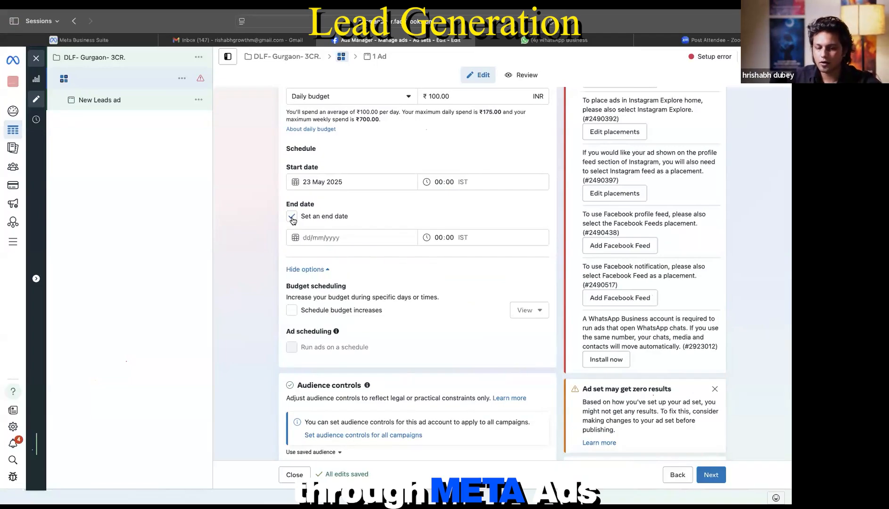
click(293, 217)
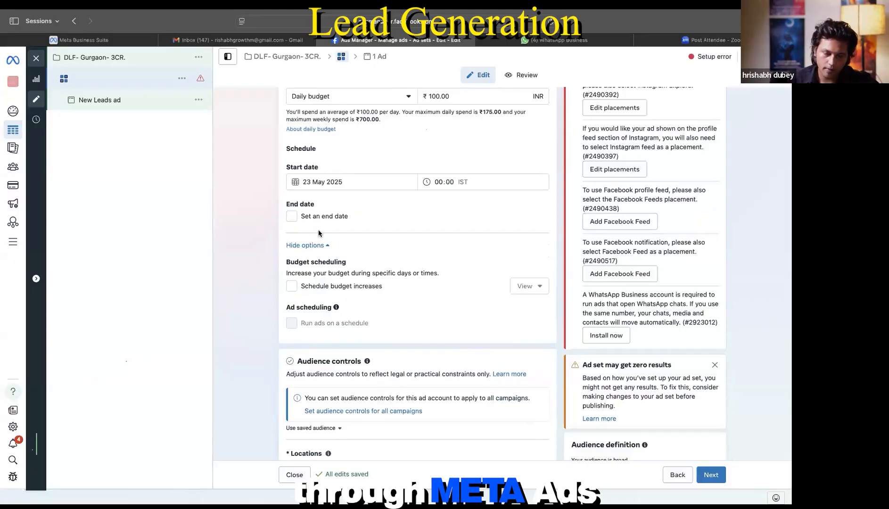
Step: Open the audience Locations editor and search for 'gurugram'
scroll(393, 243, down, 6)
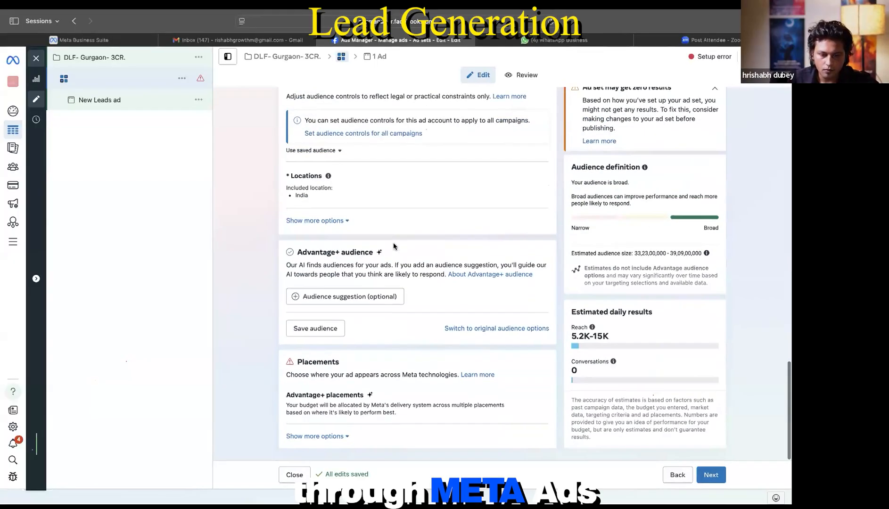
click(523, 193)
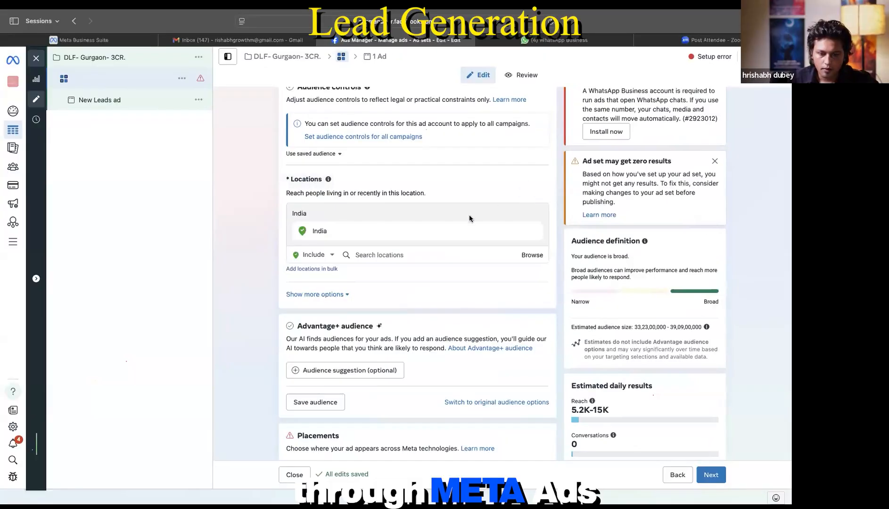
click(345, 295)
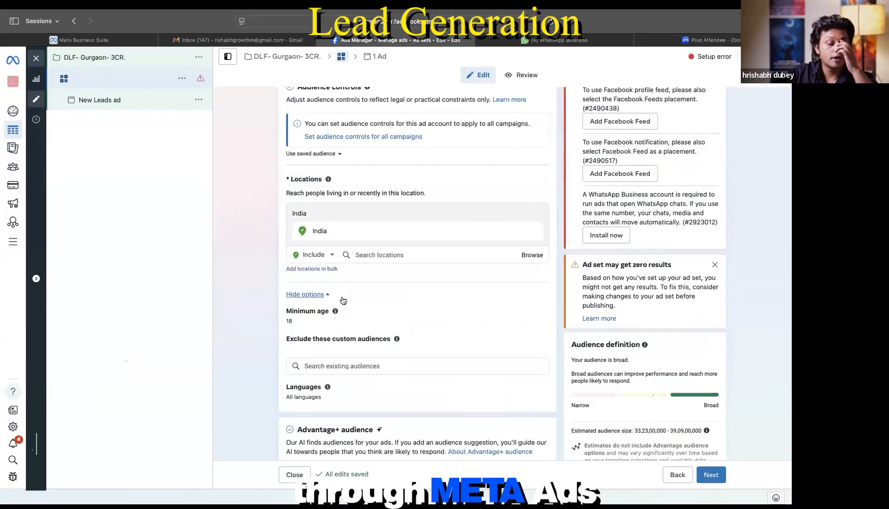
click(370, 258)
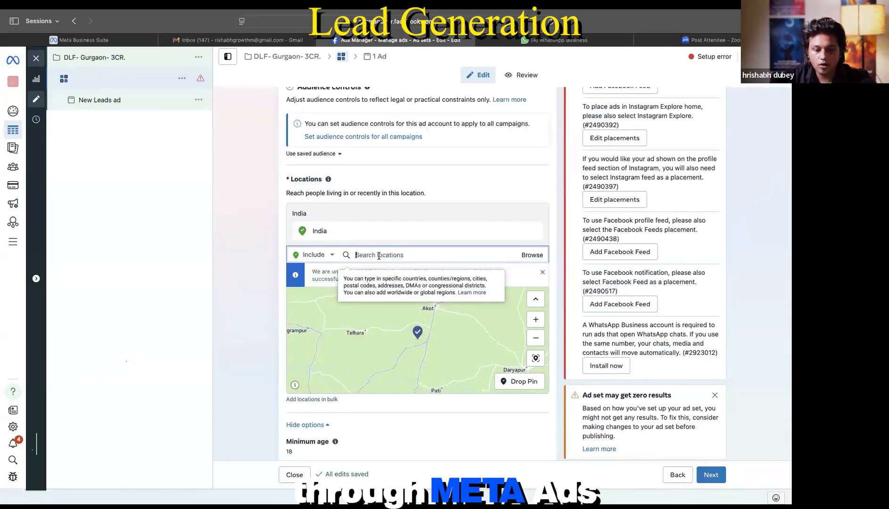
text(gur)
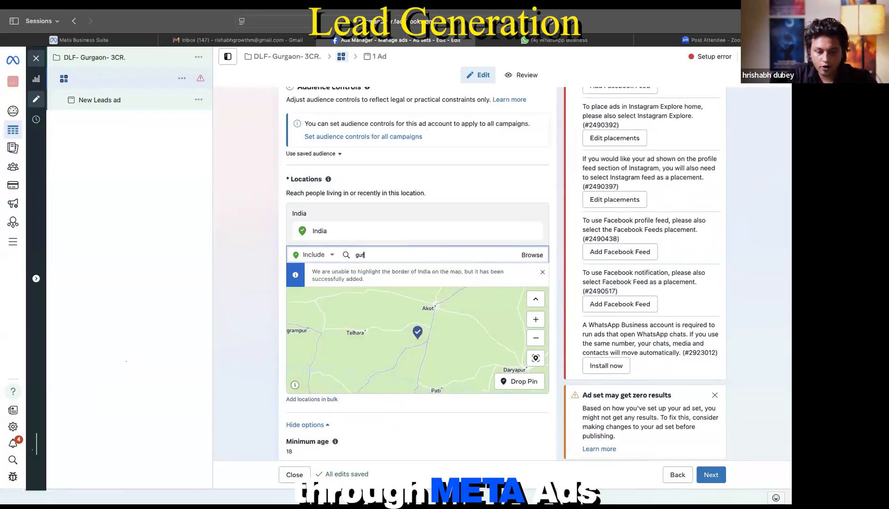
text(gaon)
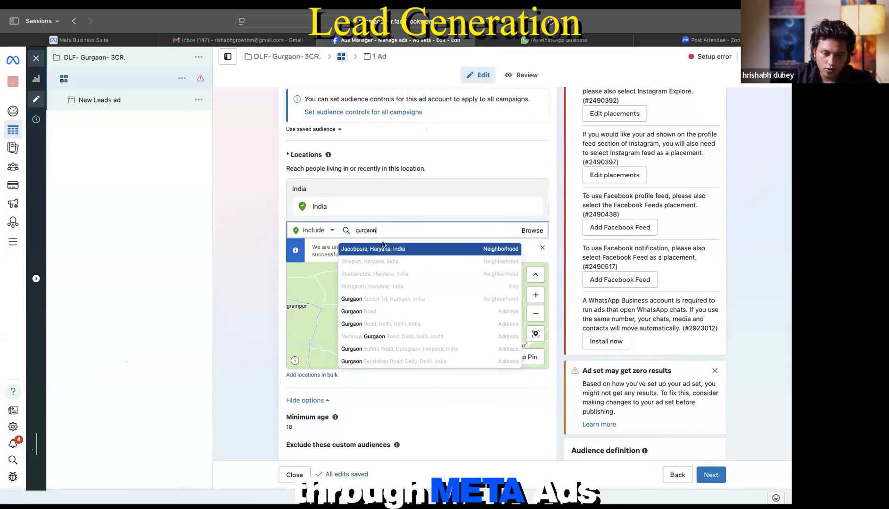
key(BackSpace)
key(BackSpace)
key(BackSpace)
key(BackSpace)
key(BackSpace)
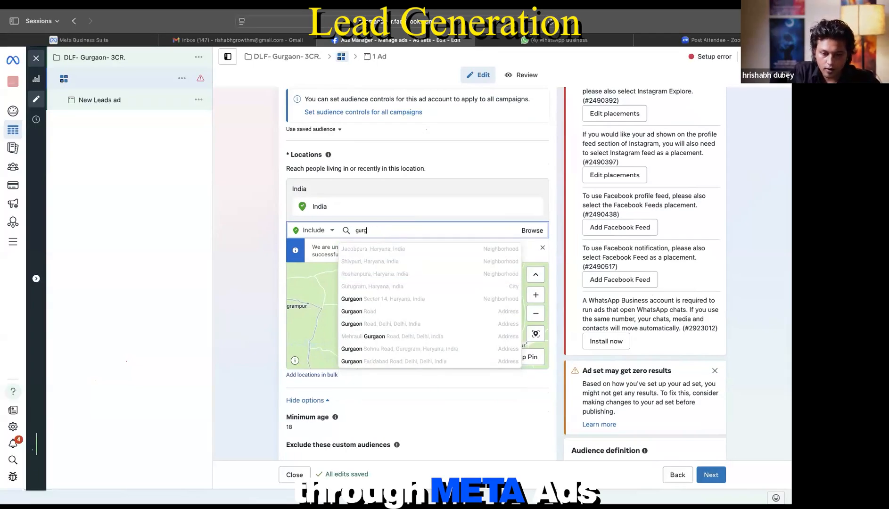
text(ruguru)
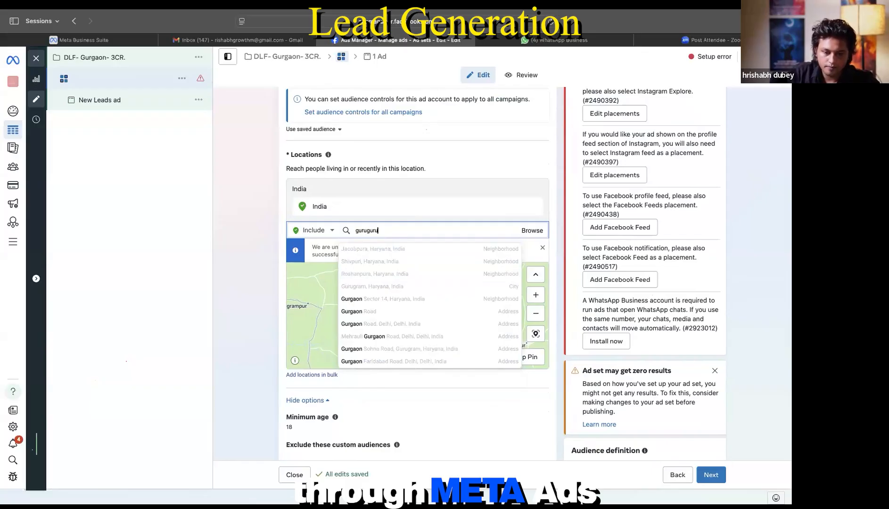
text(am)
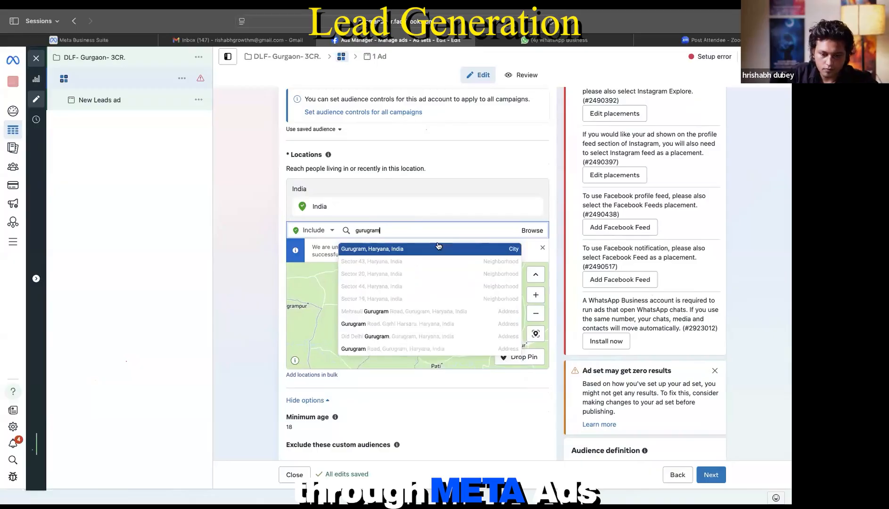
Step: Target Gurugram, Haryana instead of India, limited to the current city only
click(400, 249)
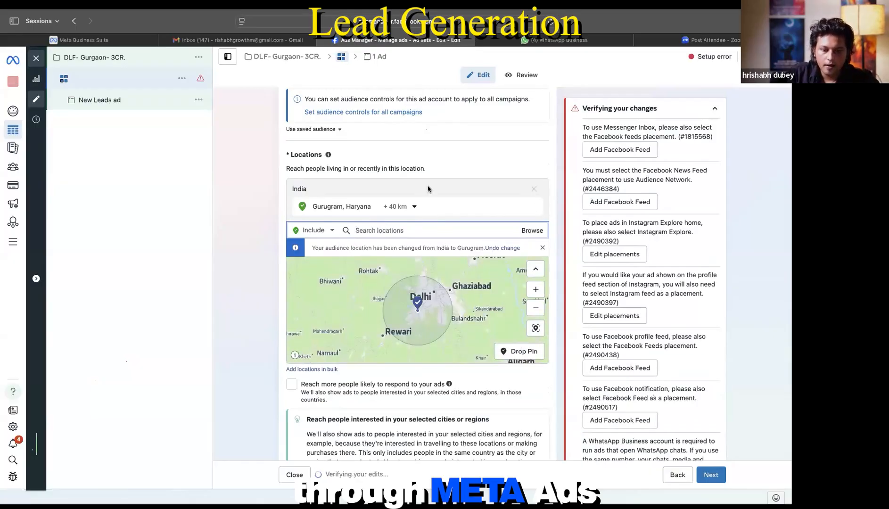
scroll(429, 198, down, 1)
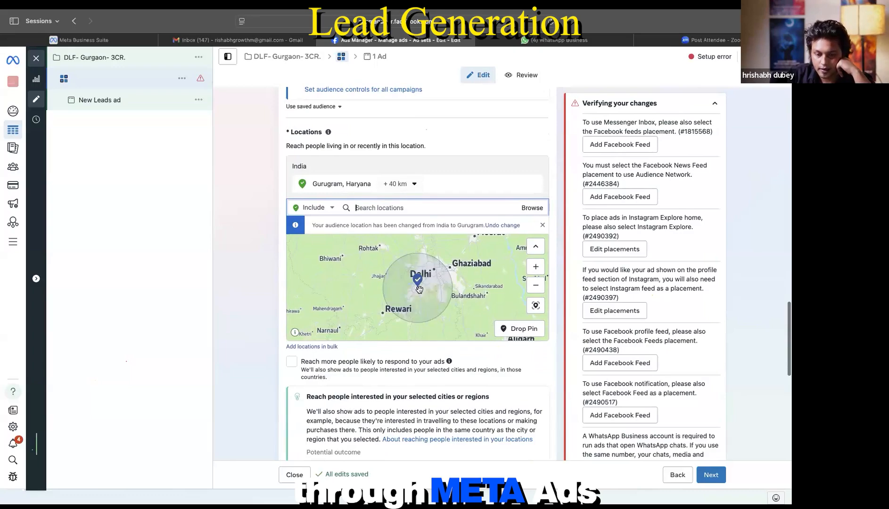
scroll(419, 289, up, 2)
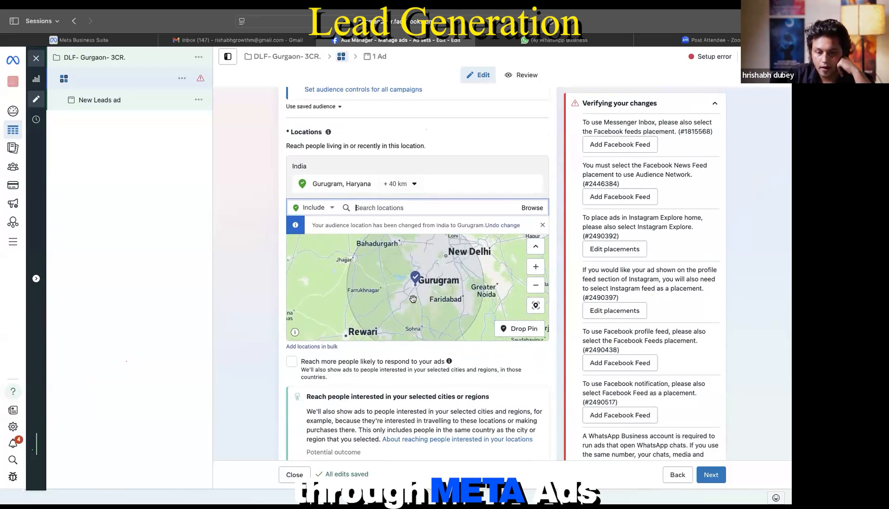
scroll(413, 299, down, 3)
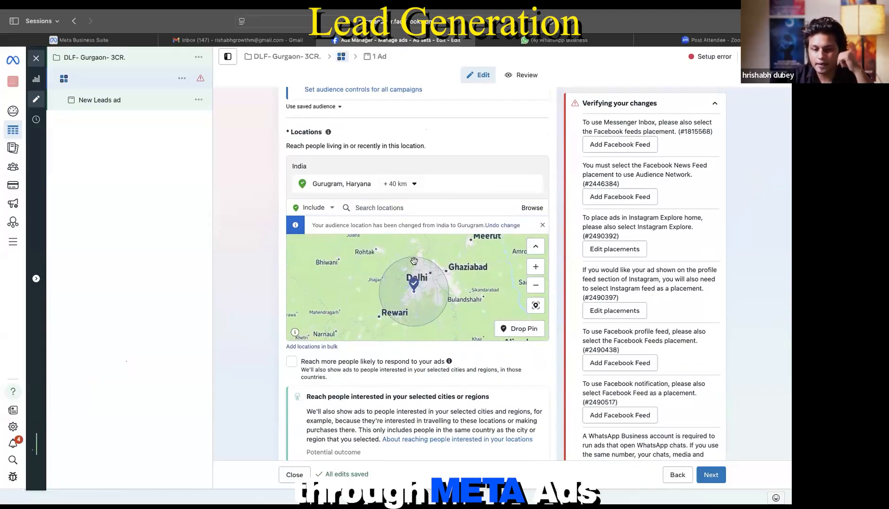
click(409, 185)
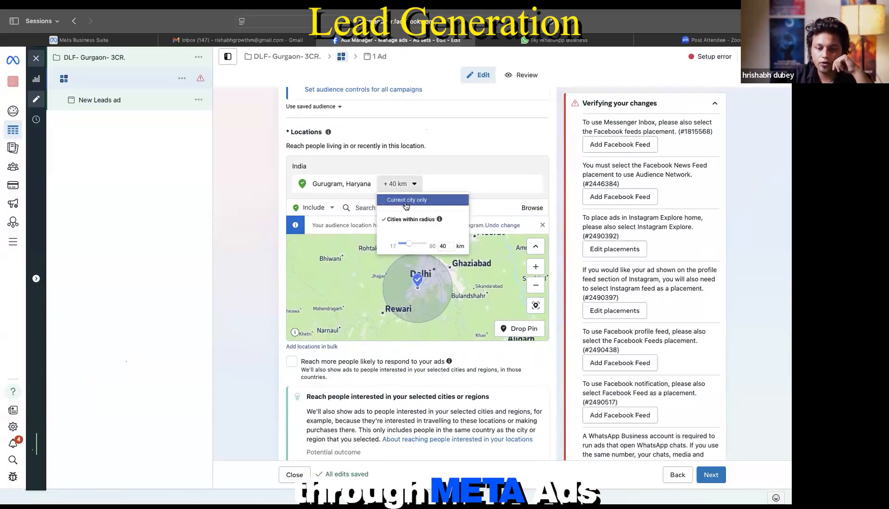
click(407, 202)
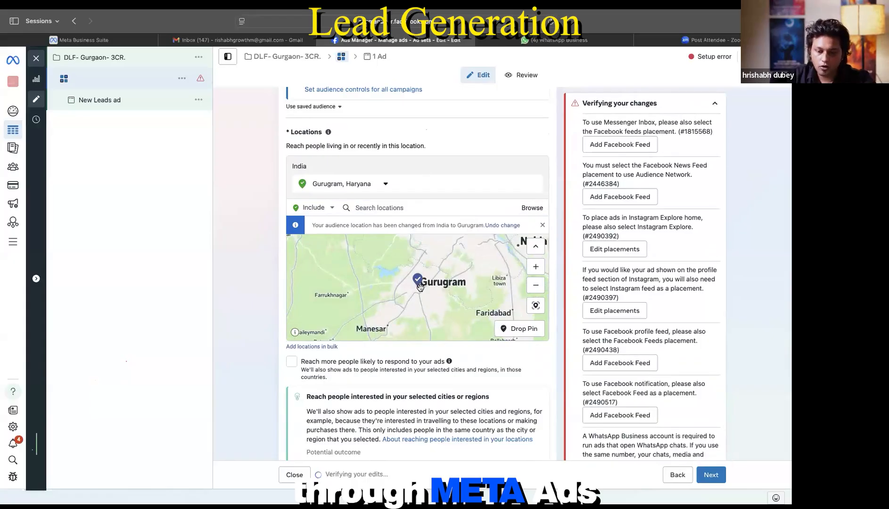
scroll(417, 282, up, 5)
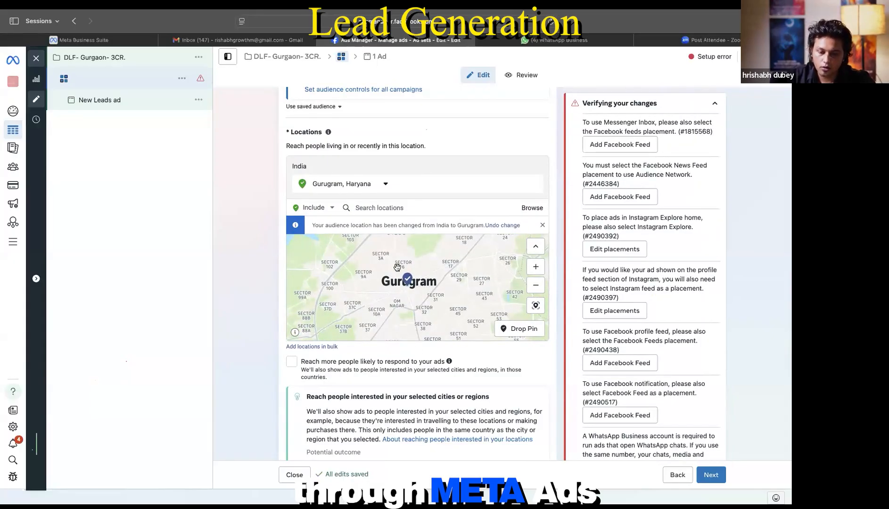
scroll(392, 301, down, 4)
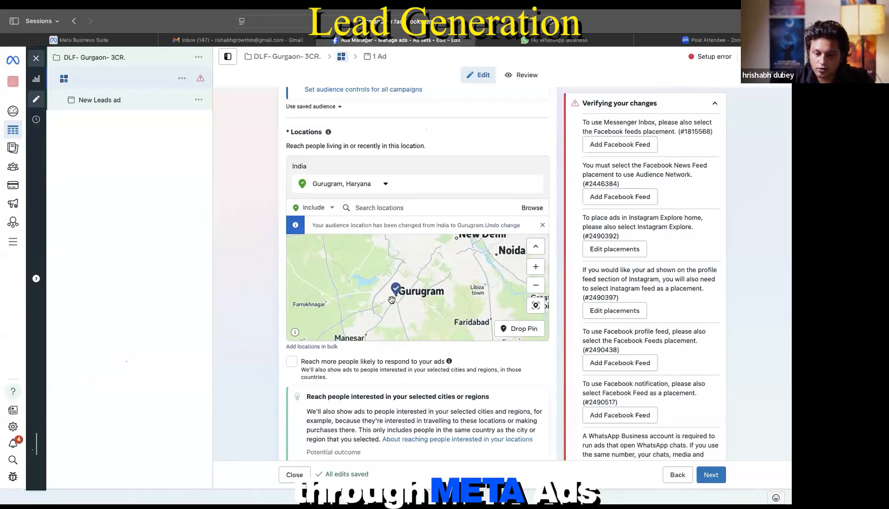
Step: Browse location categories, start a new Saved locations list, and view its location types
click(533, 210)
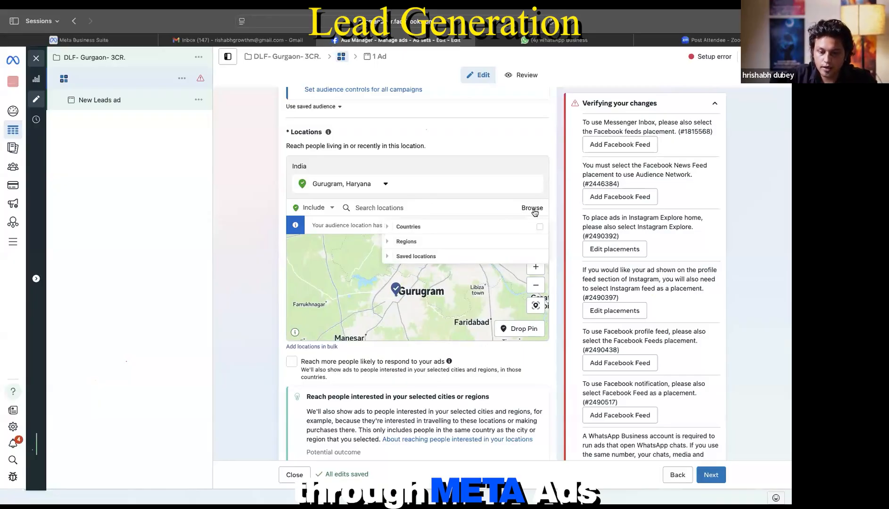
click(388, 228)
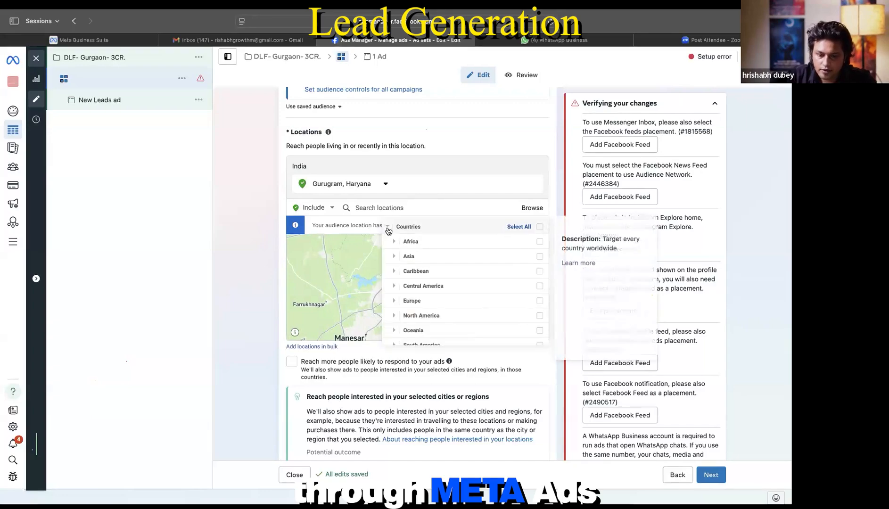
click(388, 230)
click(388, 243)
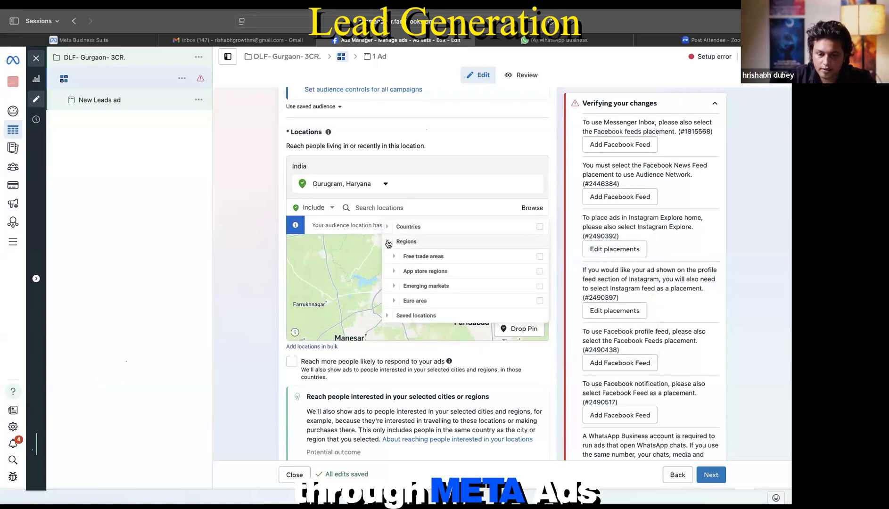
click(388, 243)
click(388, 256)
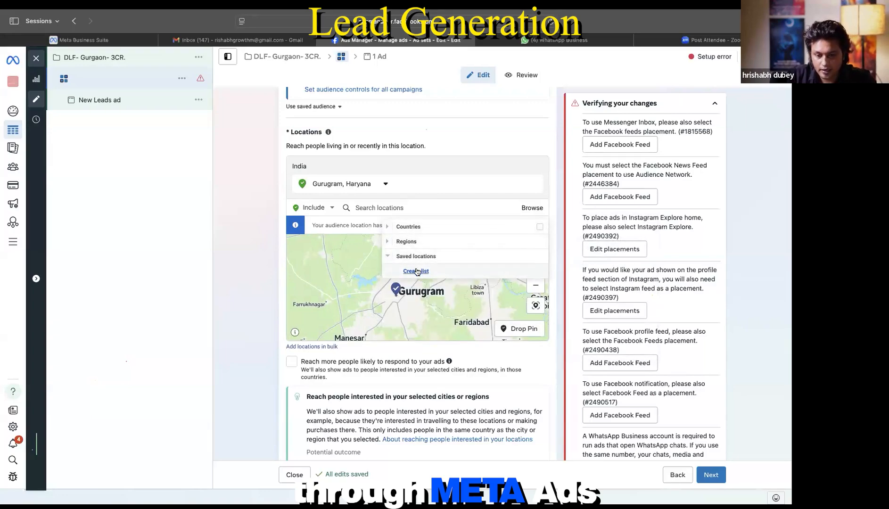
click(416, 271)
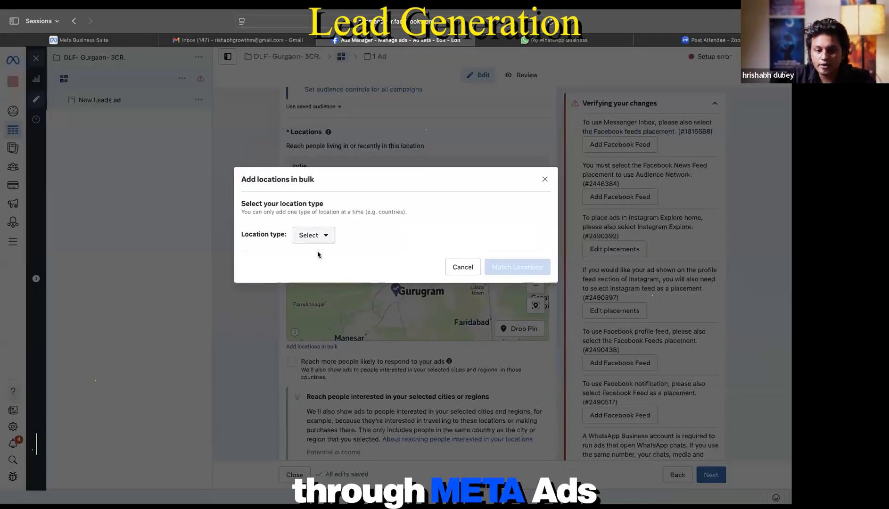
click(327, 239)
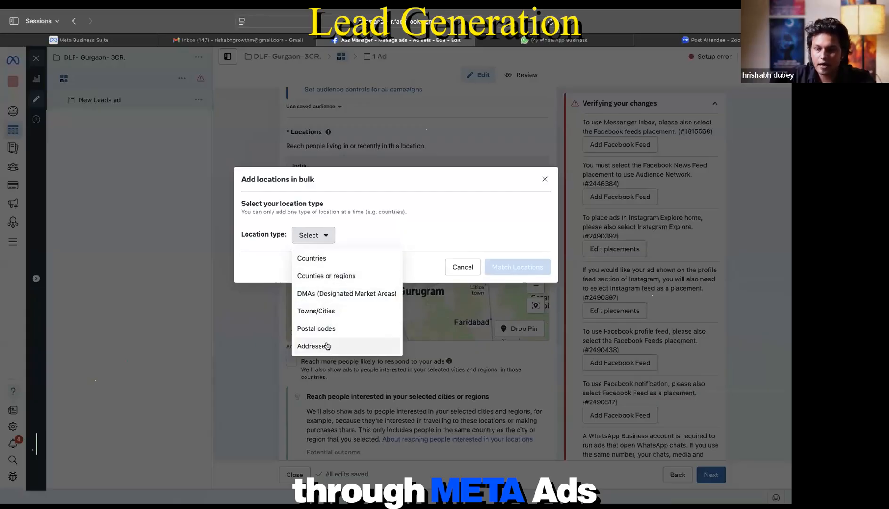
Step: Try postal codes in the bulk locations dialog, cancel it, and keep Gurugram included
click(337, 331)
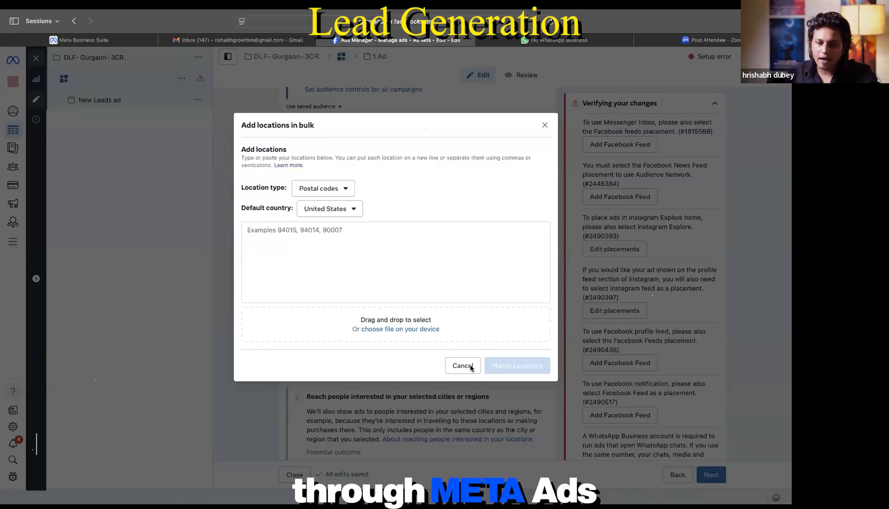
click(345, 192)
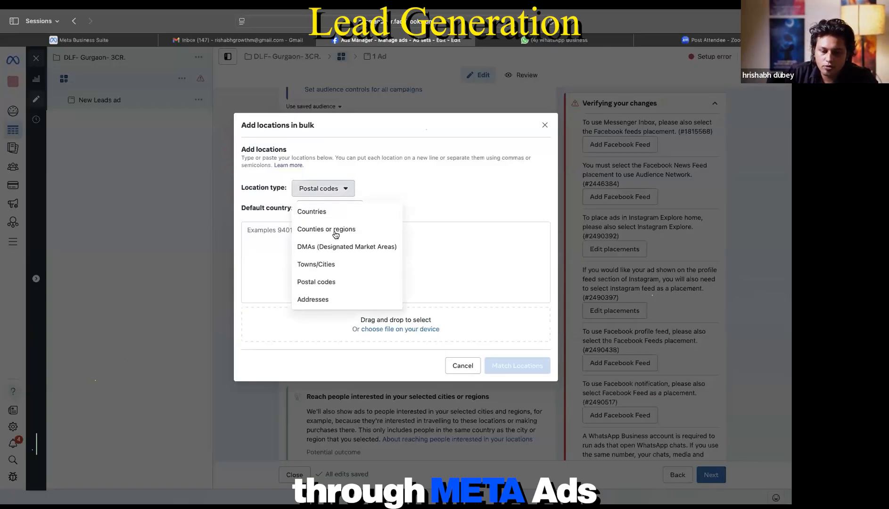
click(329, 284)
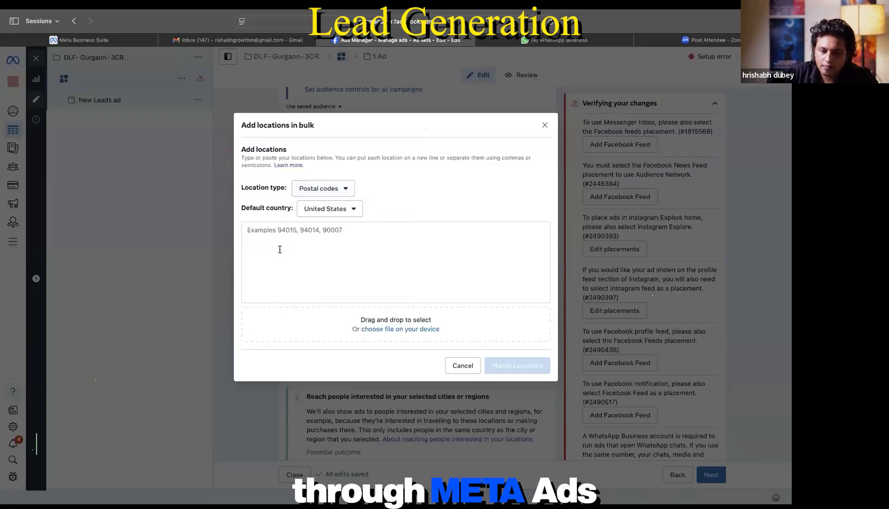
click(277, 246)
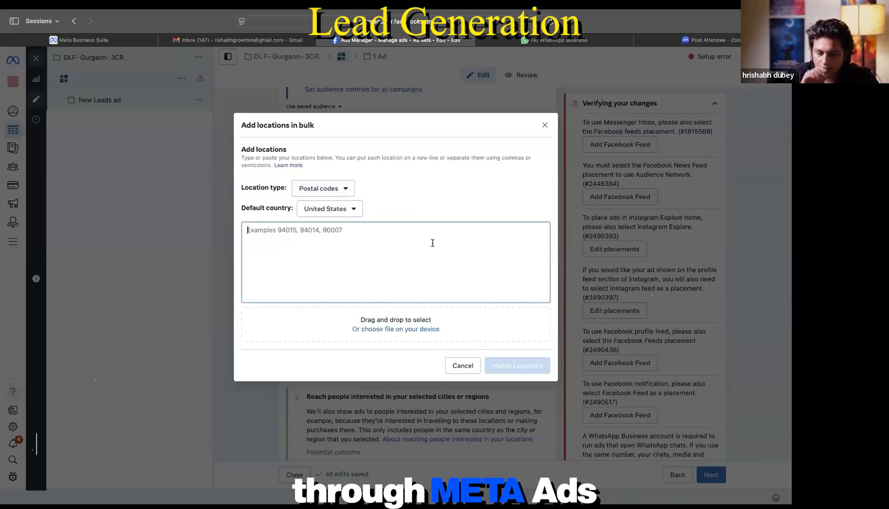
click(469, 369)
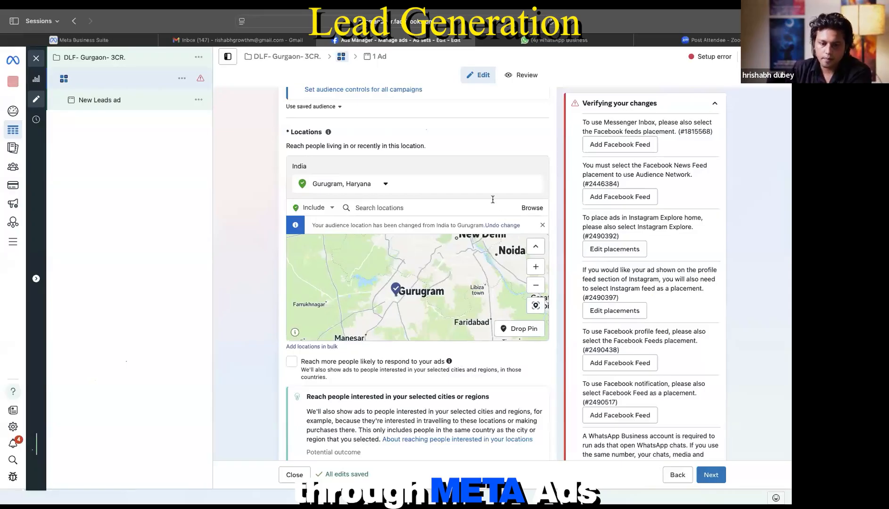
click(330, 209)
click(330, 209)
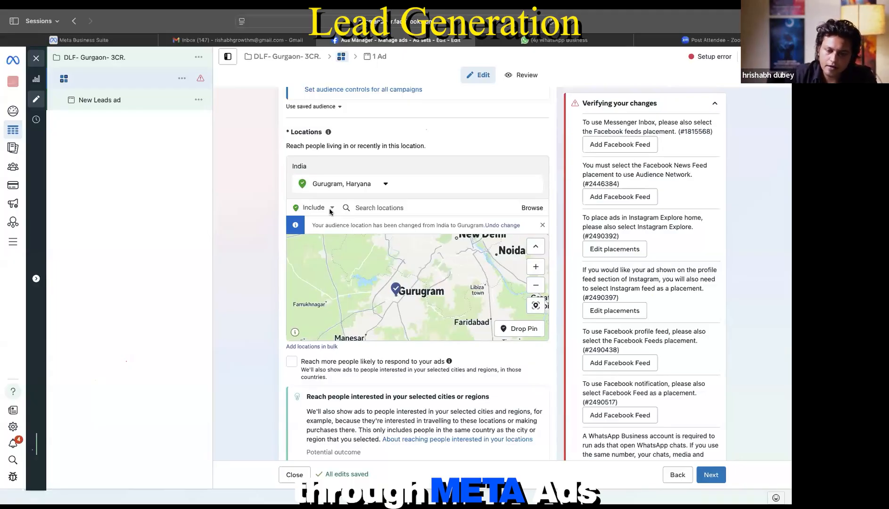
Step: Switch location targeting to Exclude and exclude Delhi, India
click(329, 208)
click(309, 227)
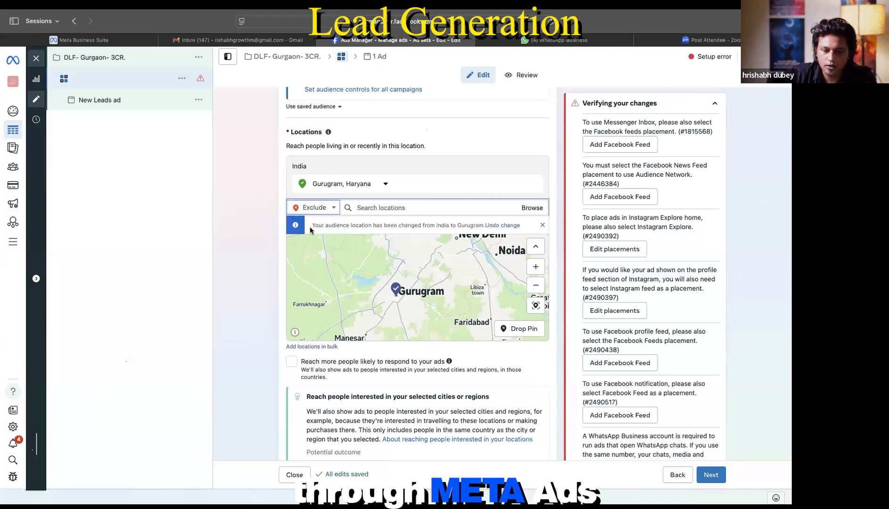
click(377, 208)
text(d)
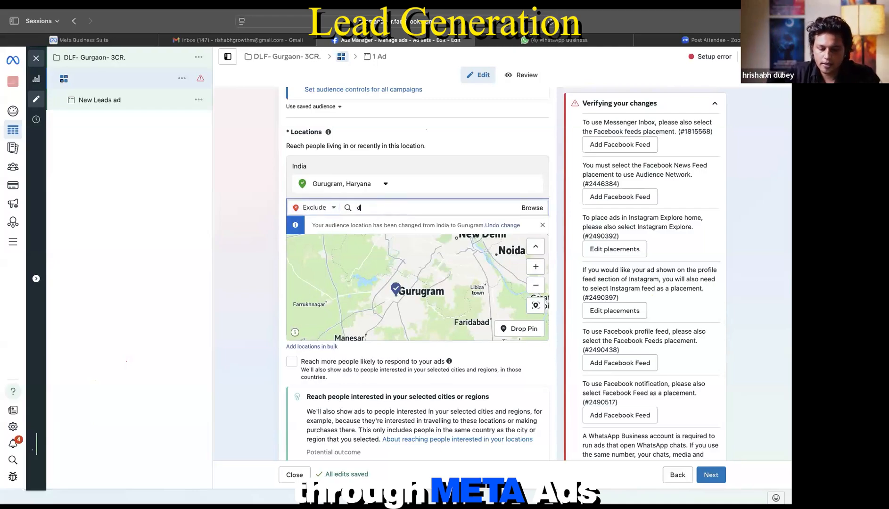
text(elhi)
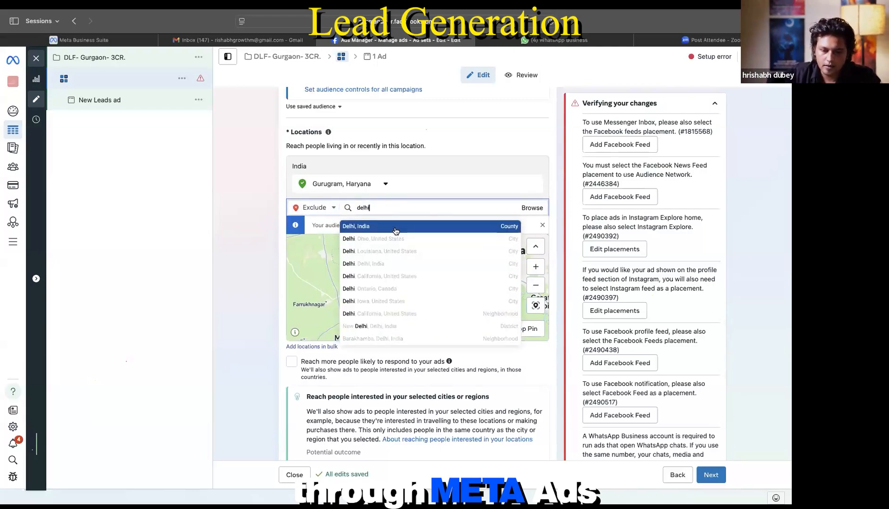
click(396, 229)
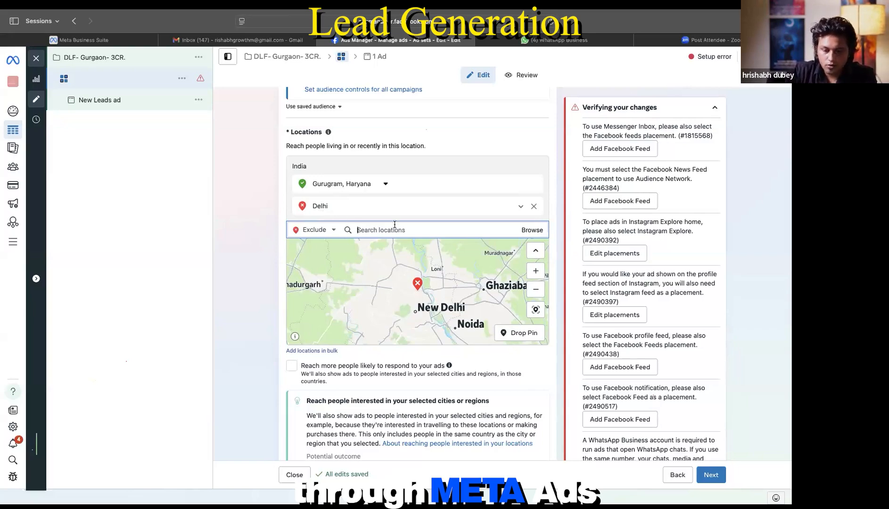
Step: Remove Delhi from the excluded locations
click(534, 207)
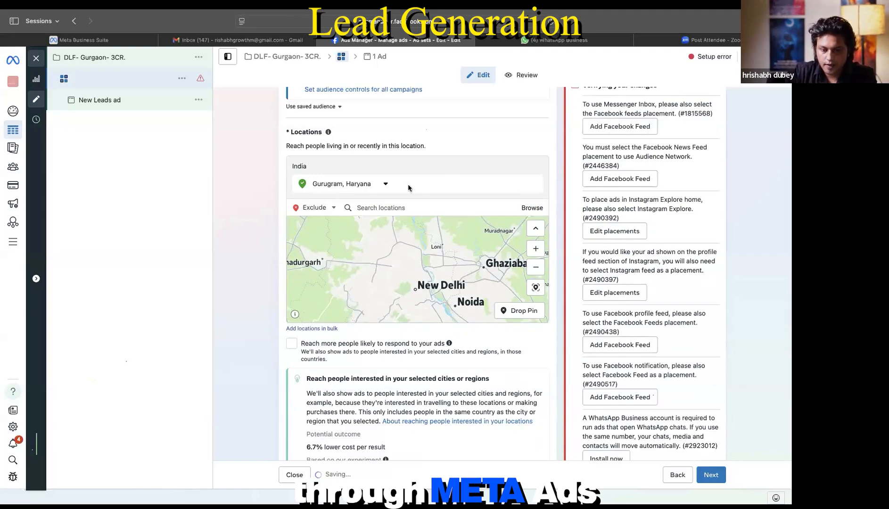
scroll(418, 191, down, 5)
scroll(420, 189, up, 1)
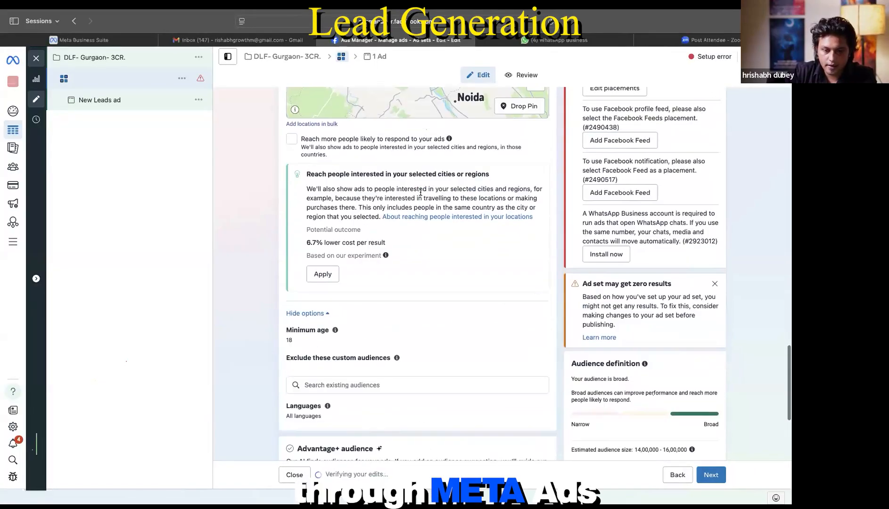
scroll(416, 176, up, 1)
scroll(416, 174, down, 5)
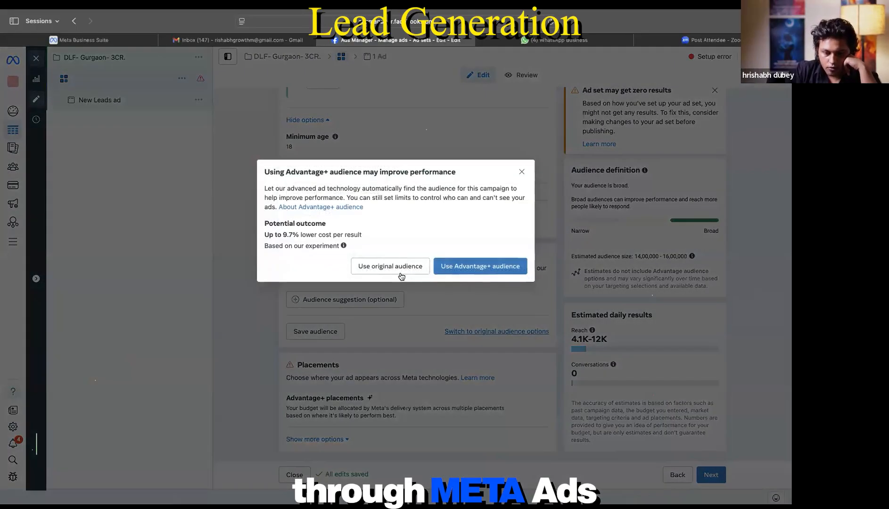
Step: Keep the original audience instead of Advantage+ audience
click(400, 267)
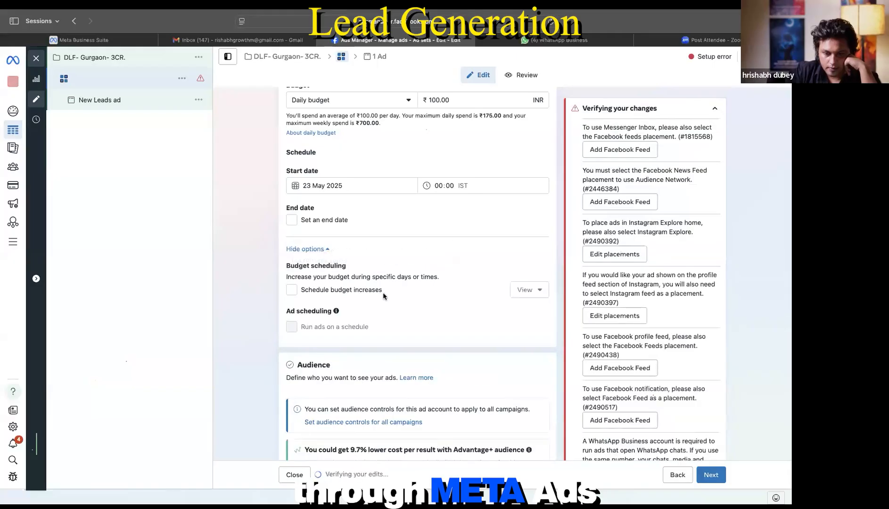
scroll(384, 296, down, 8)
scroll(383, 296, down, 6)
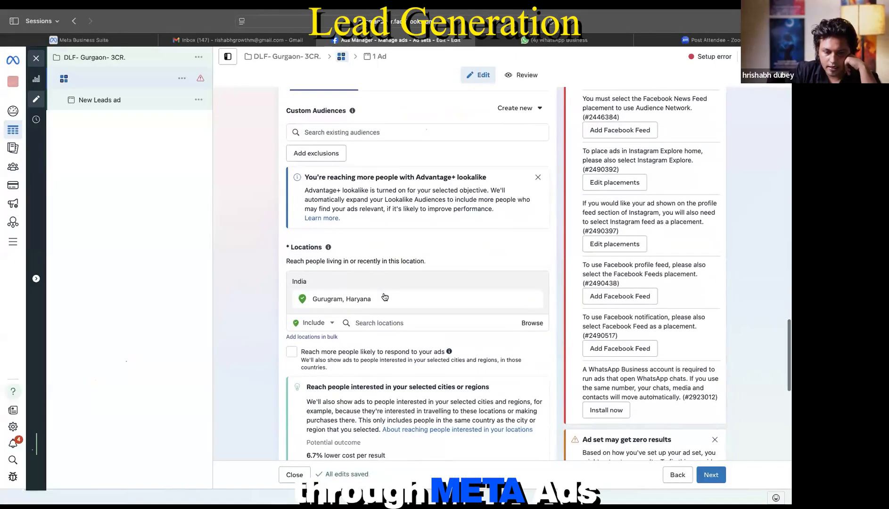
scroll(384, 296, down, 5)
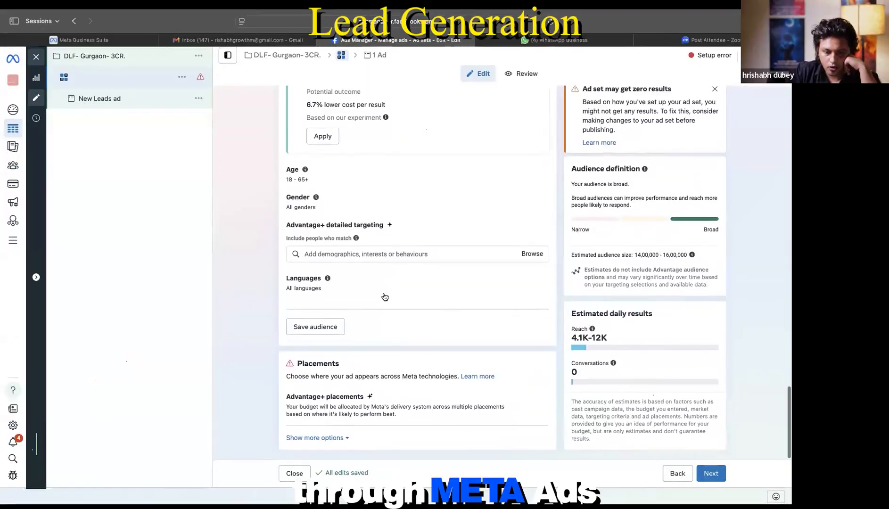
scroll(371, 281, up, 2)
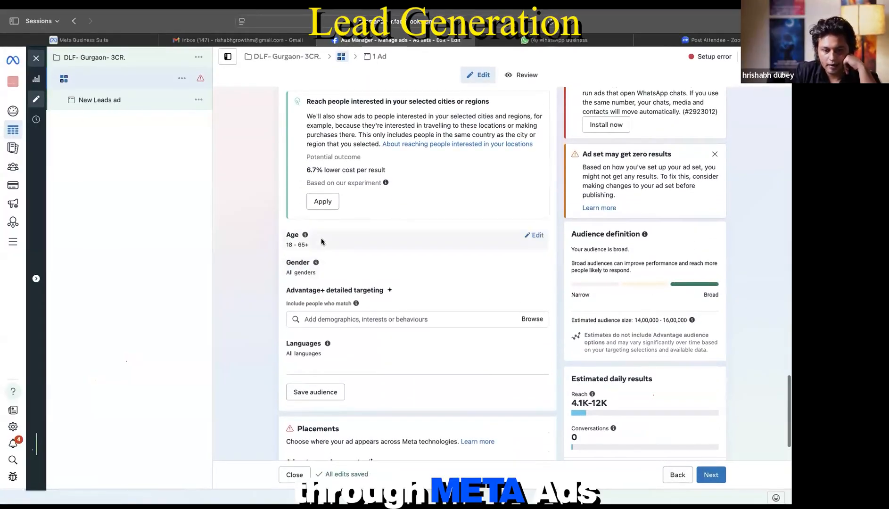
Step: Raise the audience's minimum age to 30, giving an age range of 30–65+
click(537, 237)
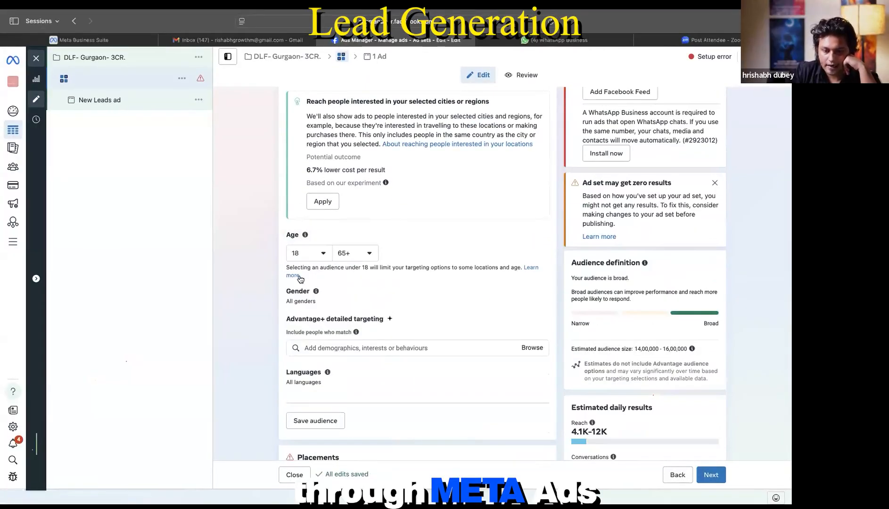
click(322, 256)
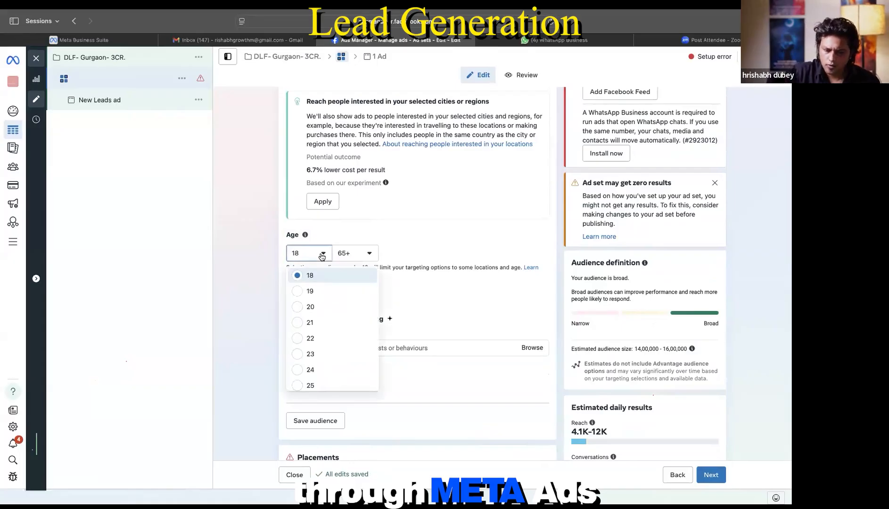
scroll(323, 348, down, 3)
scroll(323, 353, down, 2)
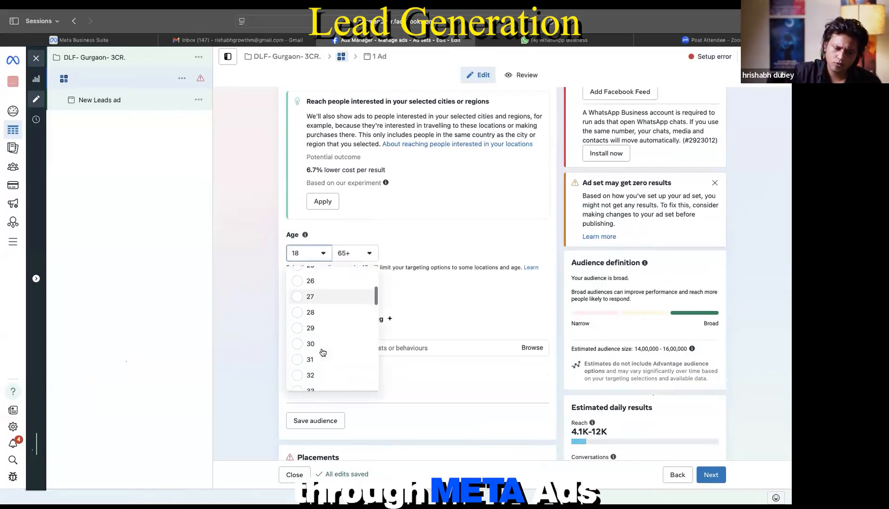
click(307, 351)
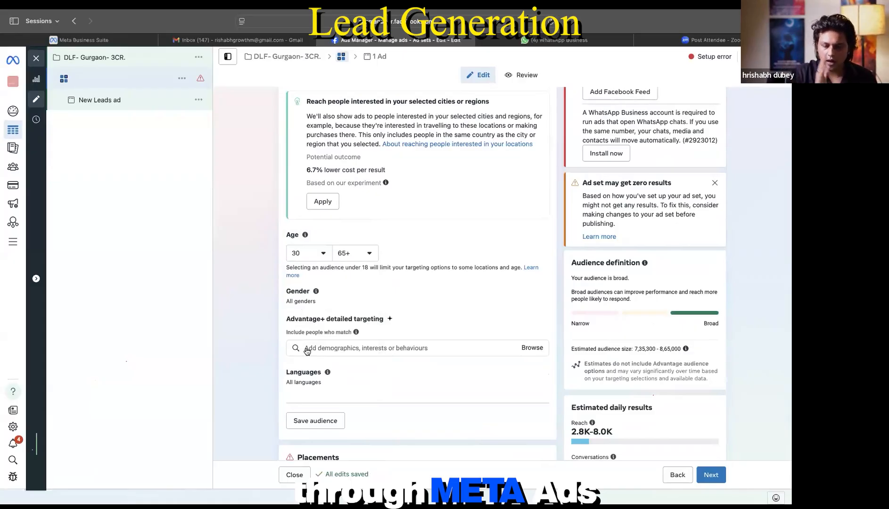
scroll(351, 395, down, 1)
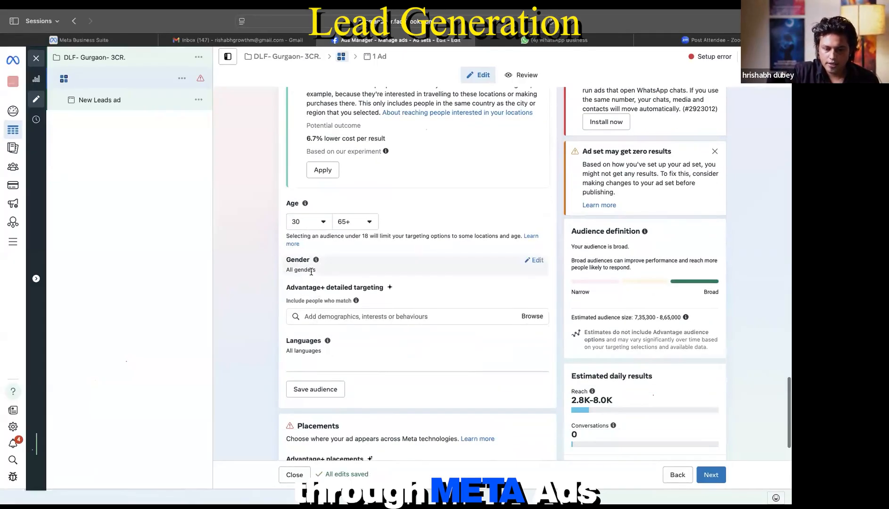
Step: Review the gender options, keeping all genders, and begin a detailed targeting search
click(534, 260)
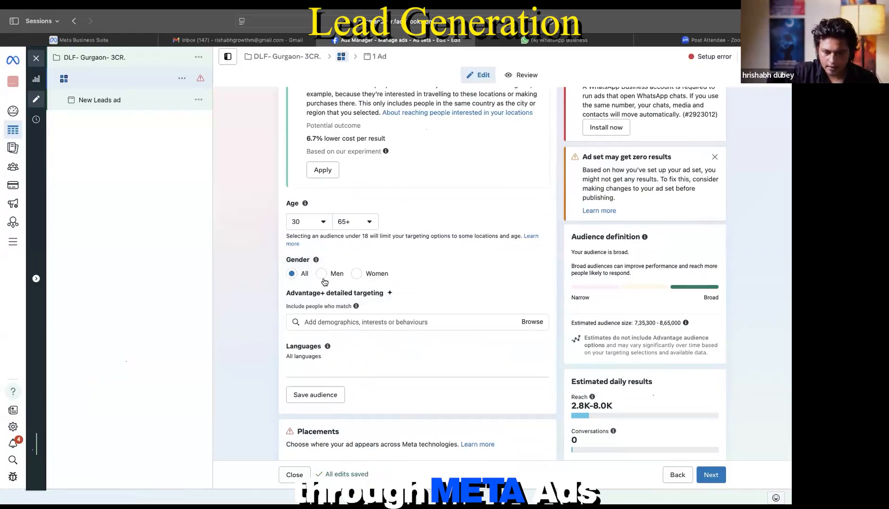
scroll(330, 278, down, 1)
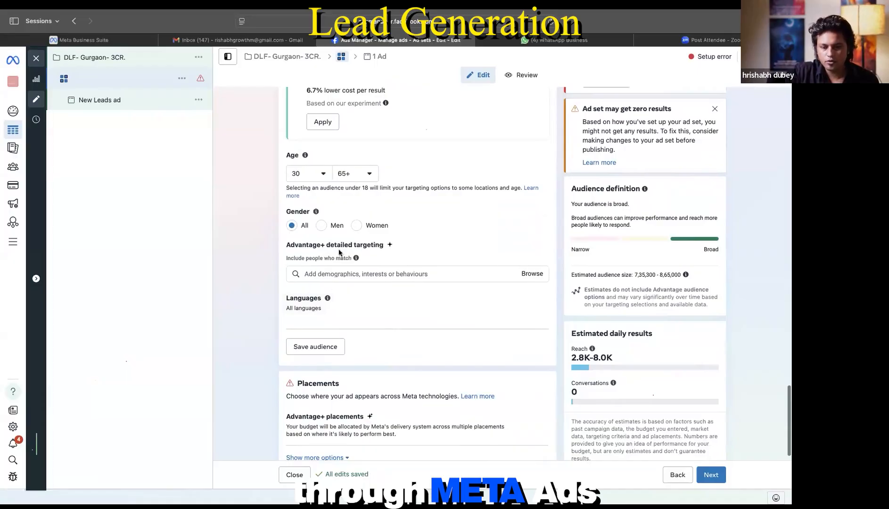
scroll(337, 273, down, 1)
click(337, 255)
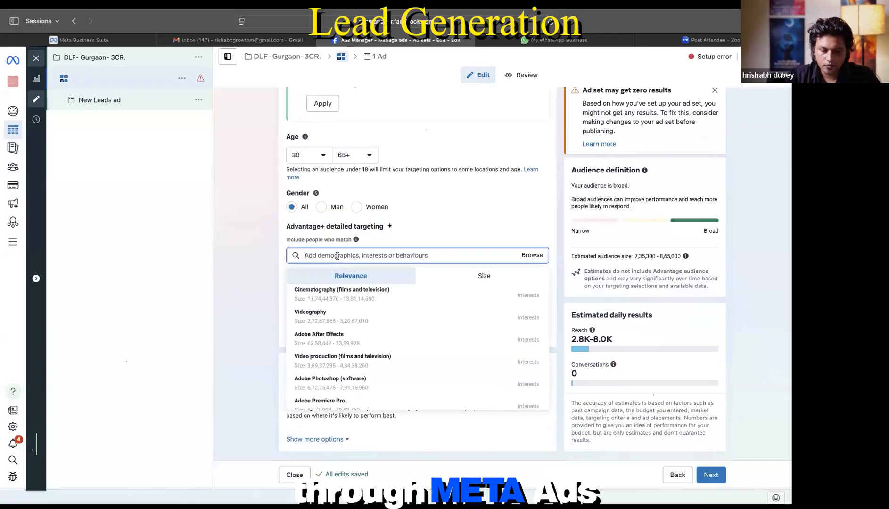
Step: Search detailed targeting for 'real estate', then replace it with 'first time buyer'
text(real)
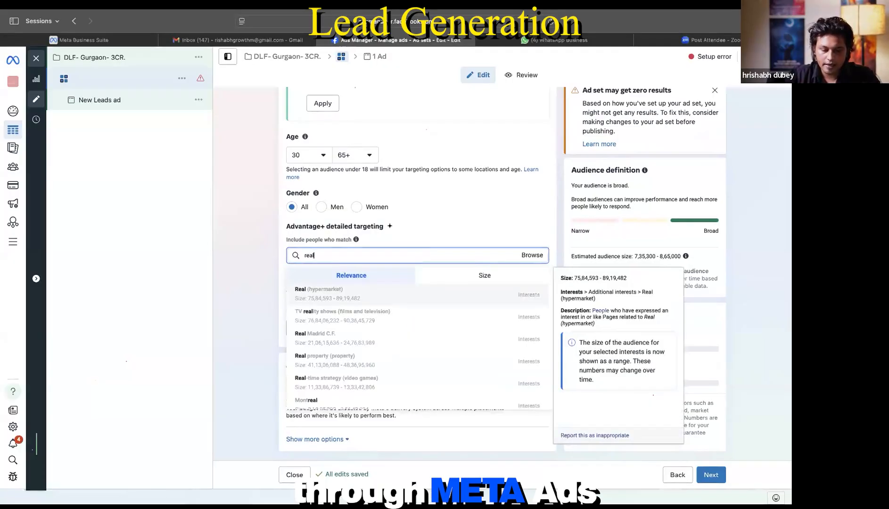
text( estate)
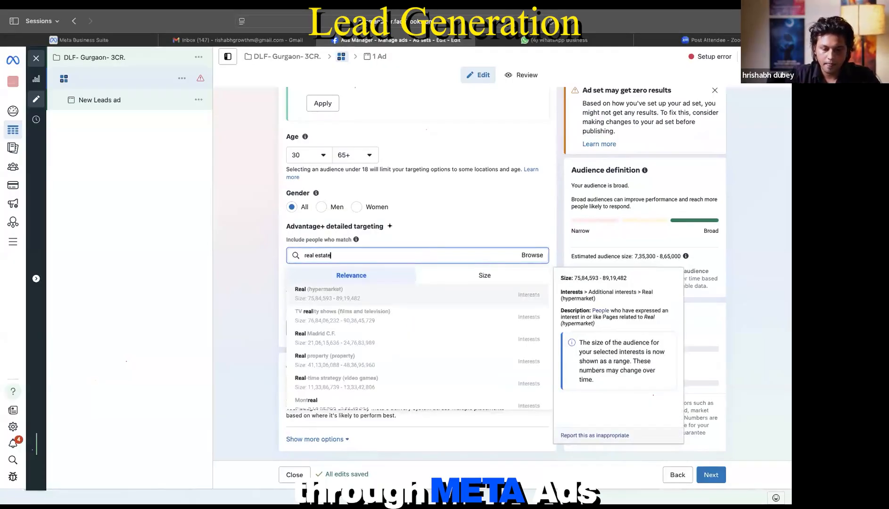
scroll(347, 333, down, 1)
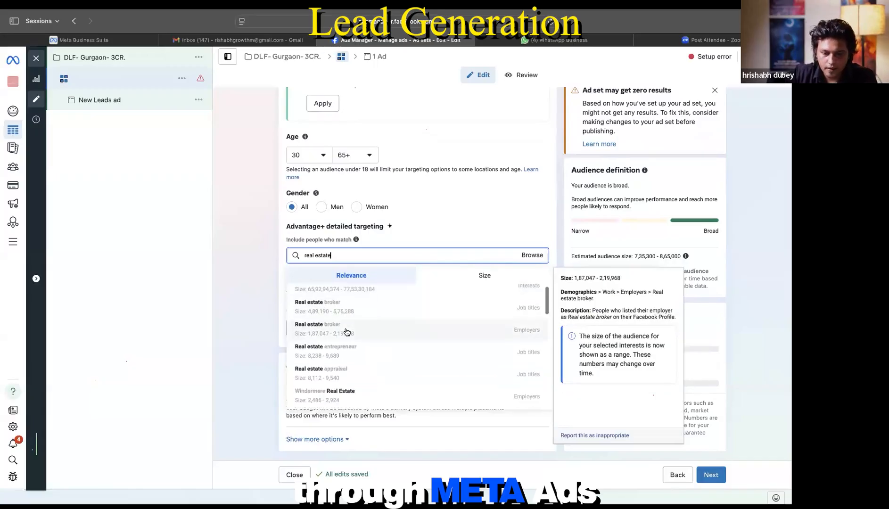
scroll(347, 332, up, 1)
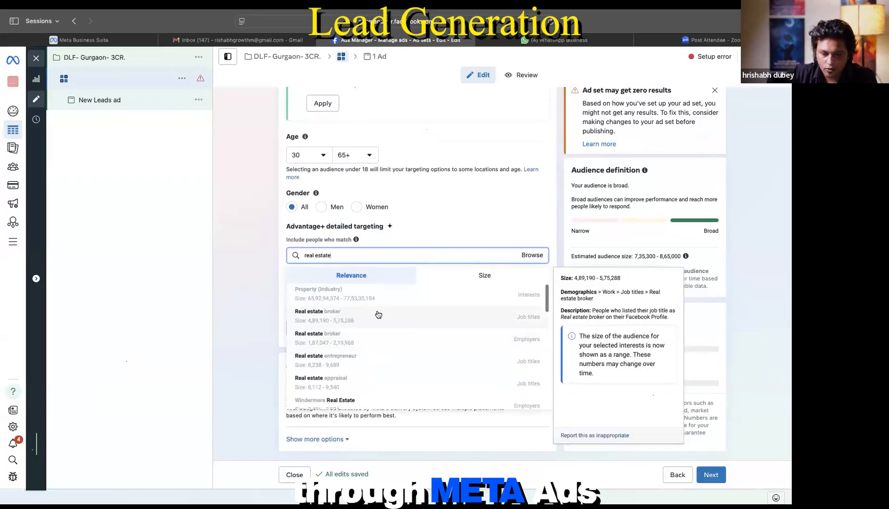
scroll(391, 342, down, 1)
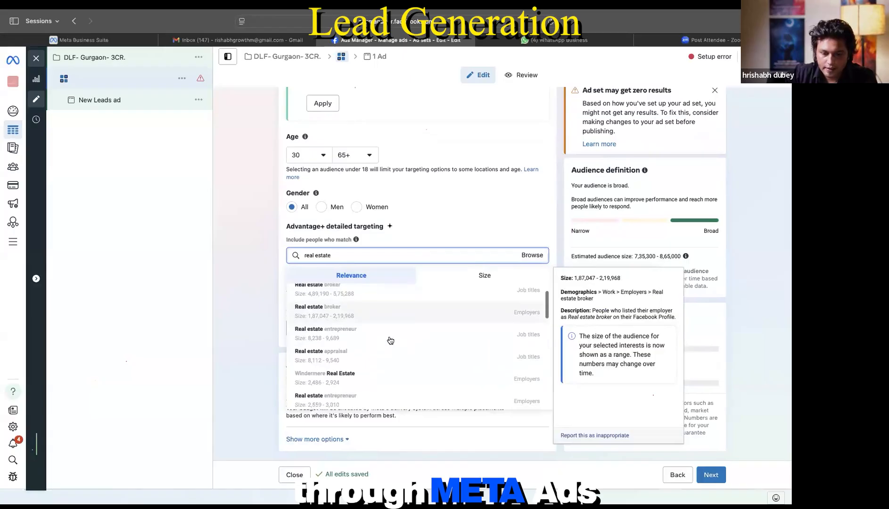
scroll(377, 360, down, 2)
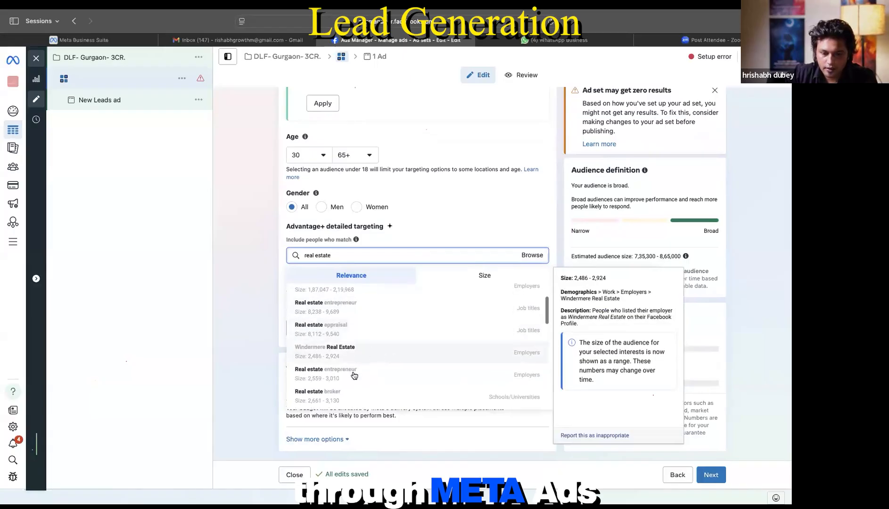
click(279, 248)
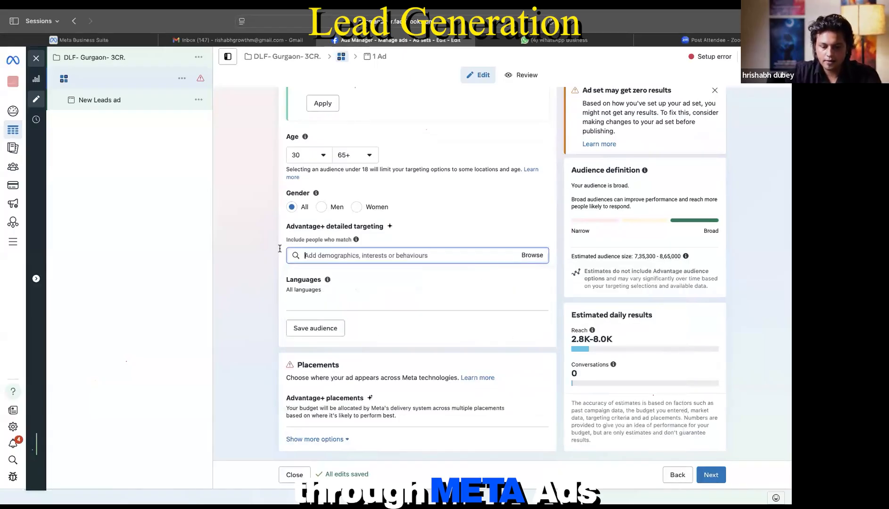
text(first)
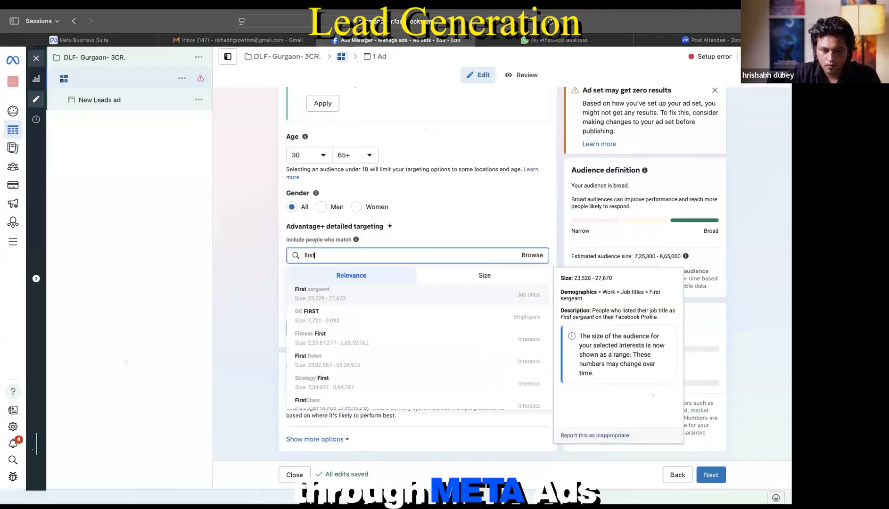
text( time buyer)
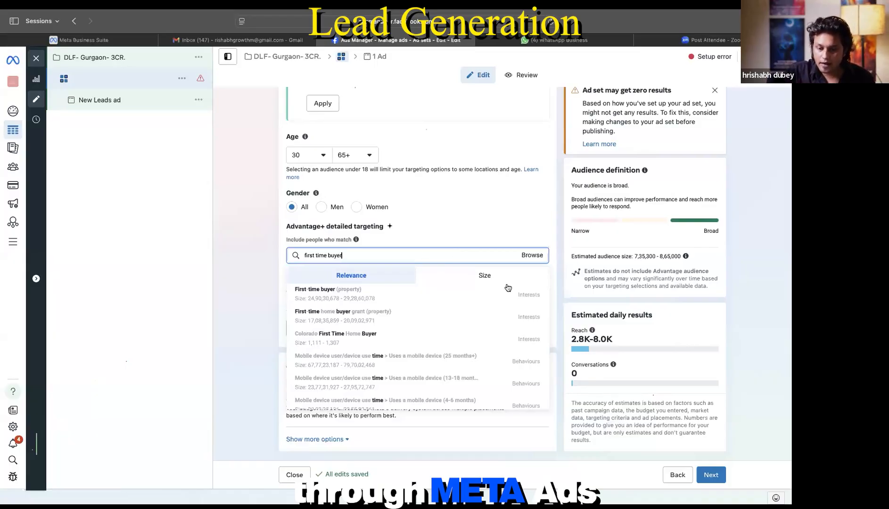
Step: Clear the 'first time buyer' search so the targeting search box is empty
mouse_move(531, 303)
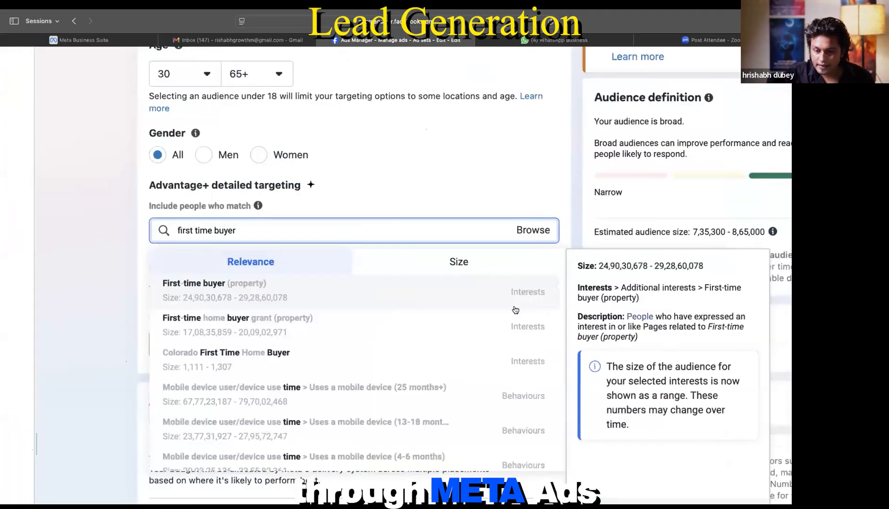
scroll(525, 320, down, 2)
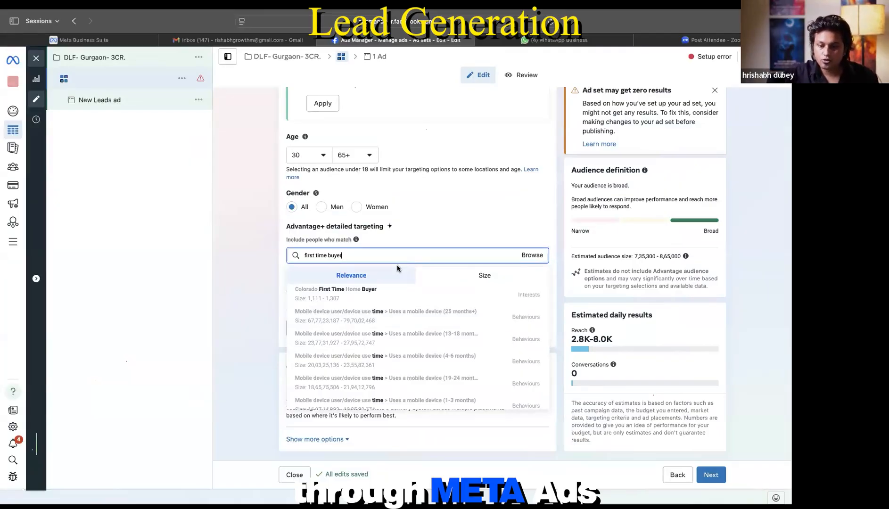
click(385, 305)
click(399, 255)
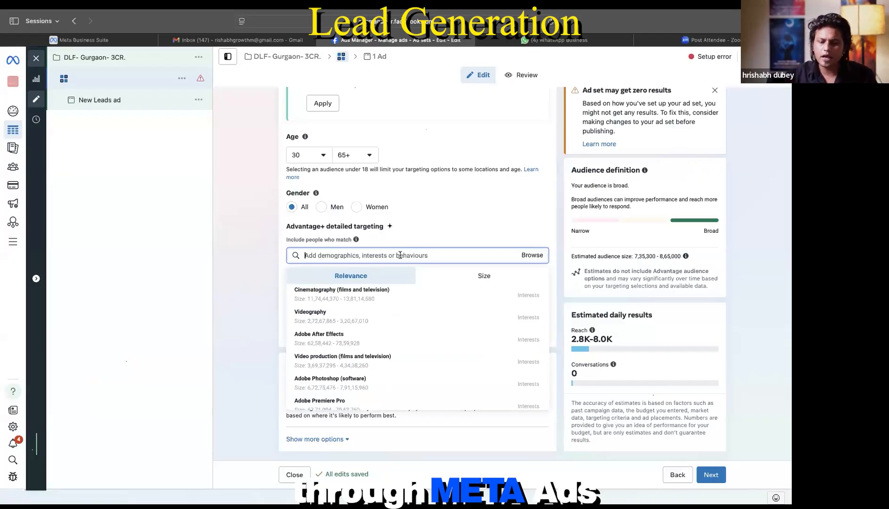
Step: Try the searches 'propertry' and 'first', erasing each to leave the search empty
mouse_move(525, 341)
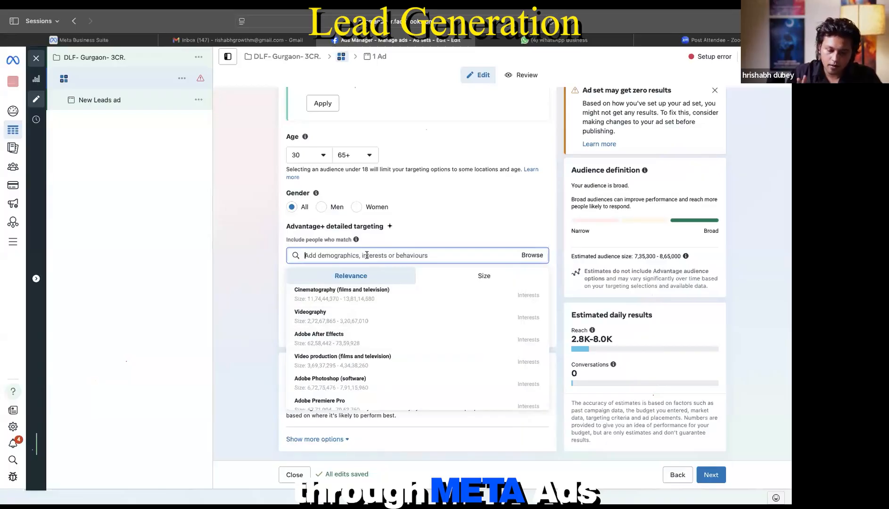
text(prope)
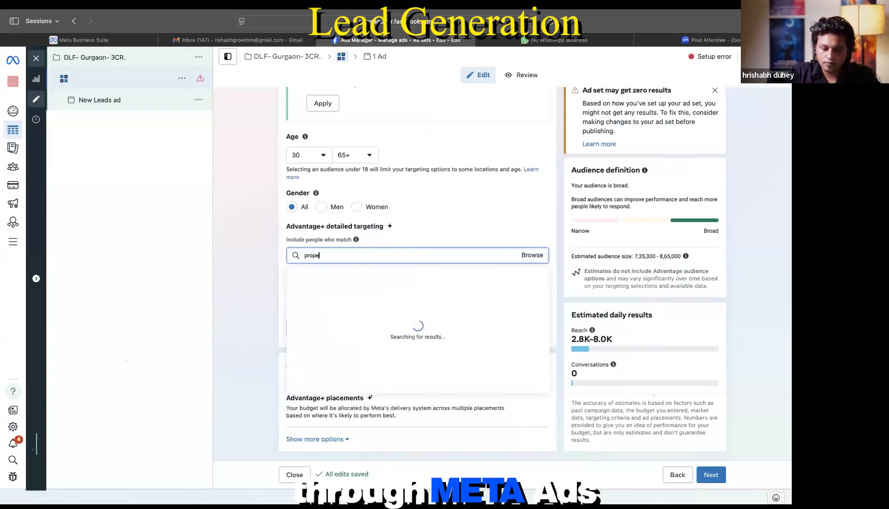
text(rtry)
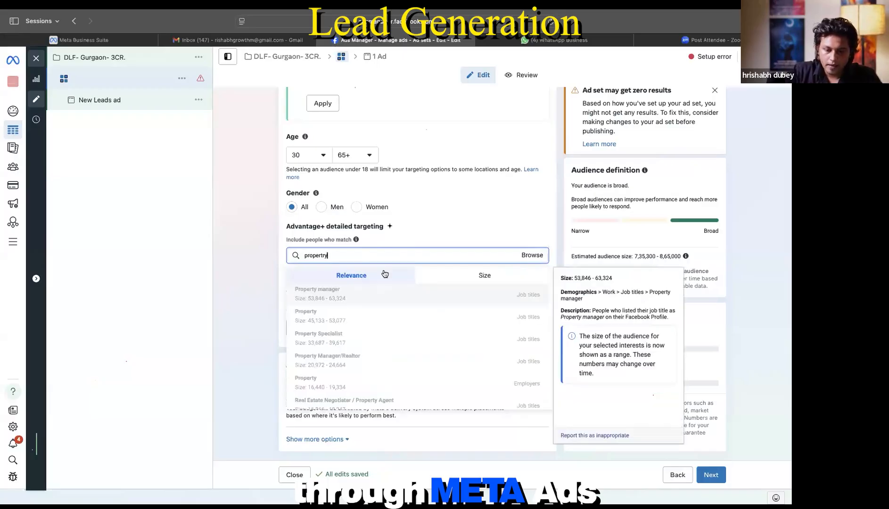
scroll(370, 306, down, 10)
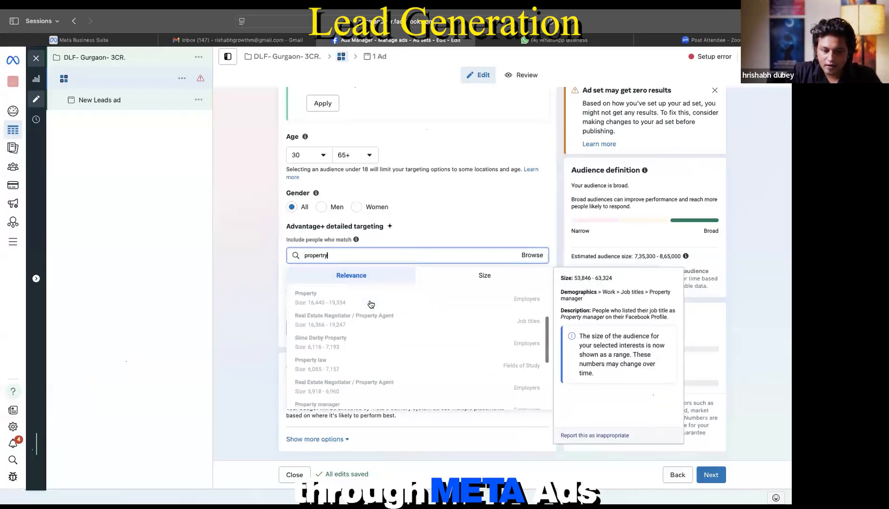
scroll(358, 304, up, 10)
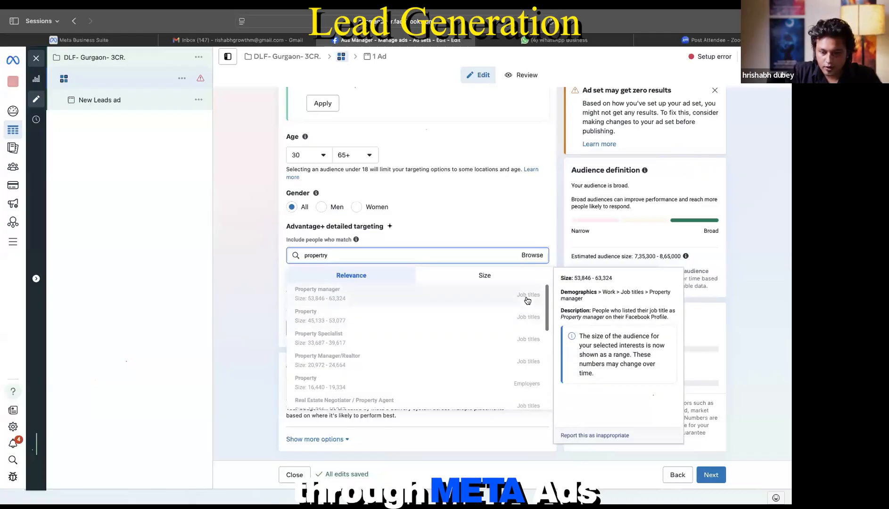
scroll(522, 349, down, 10)
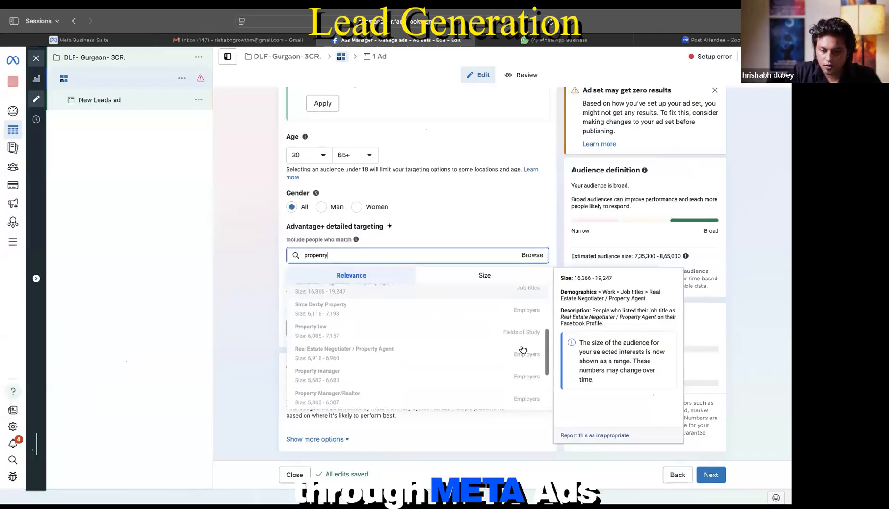
drag(347, 258, 299, 258)
key(BackSpace)
text(first)
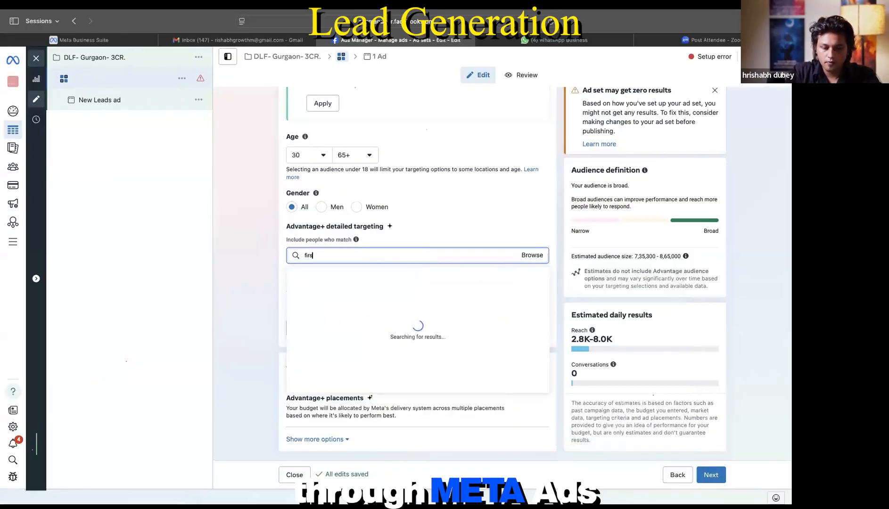
key(BackSpace)
key(BackSpace)
key(BackSpace)
key(BackSpace)
key(BackSpace)
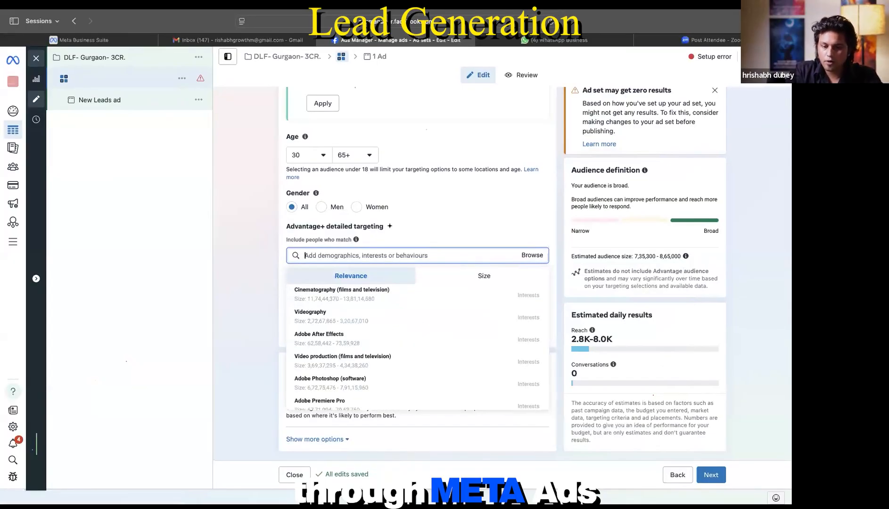
click(530, 255)
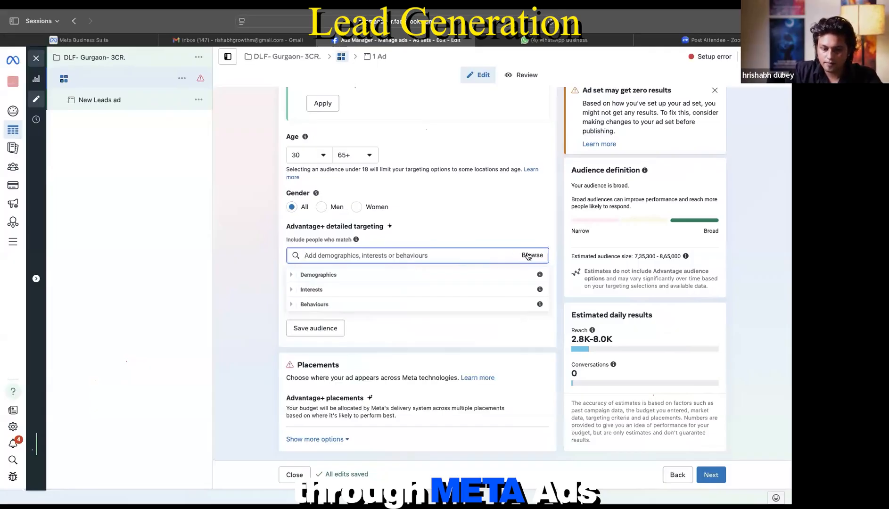
click(293, 277)
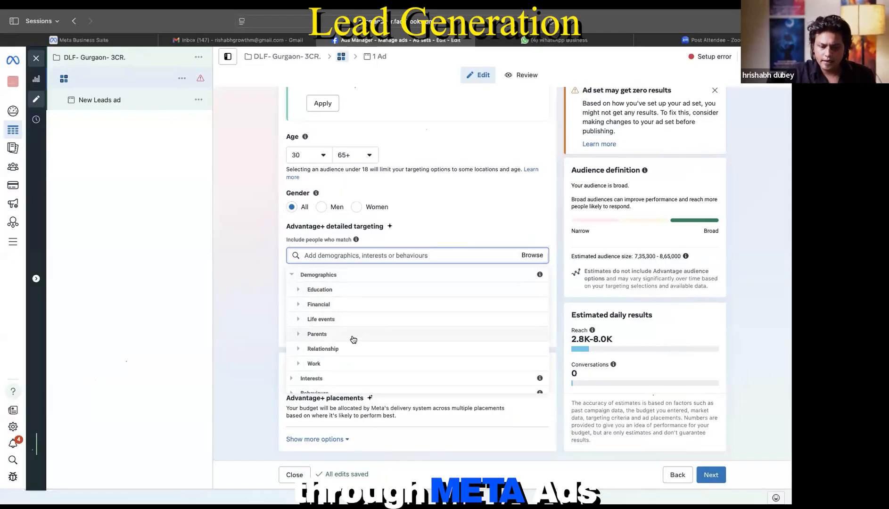
scroll(348, 364, down, 1)
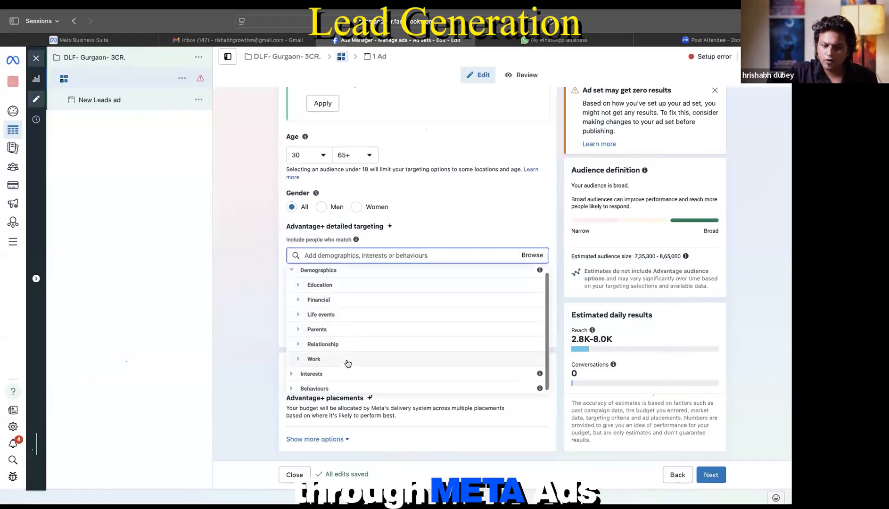
click(298, 358)
scroll(311, 354, down, 3)
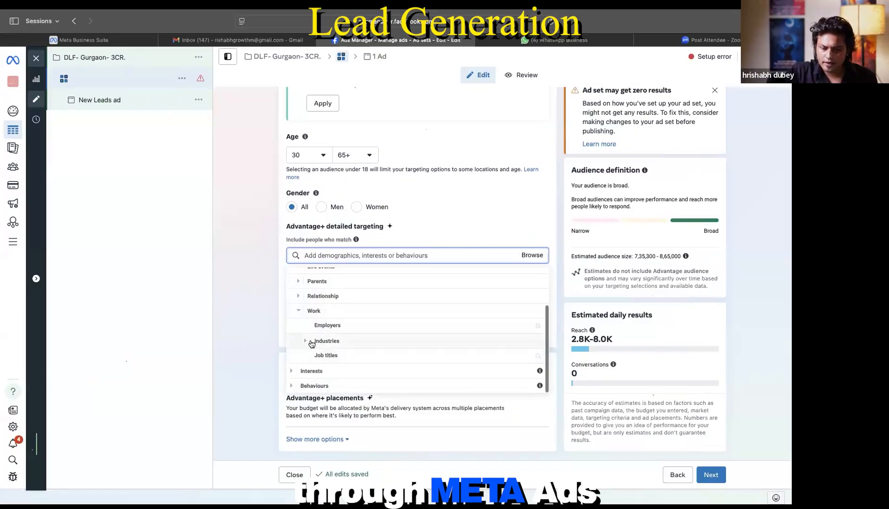
click(298, 312)
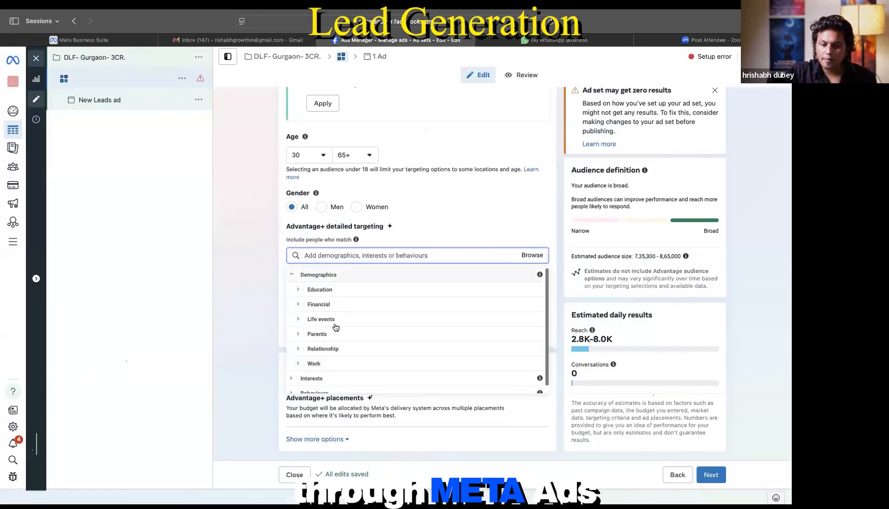
click(297, 305)
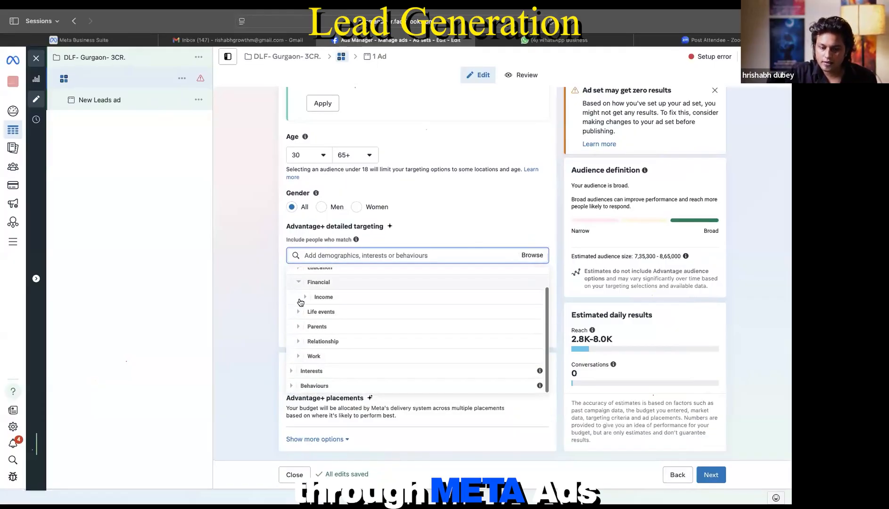
click(304, 298)
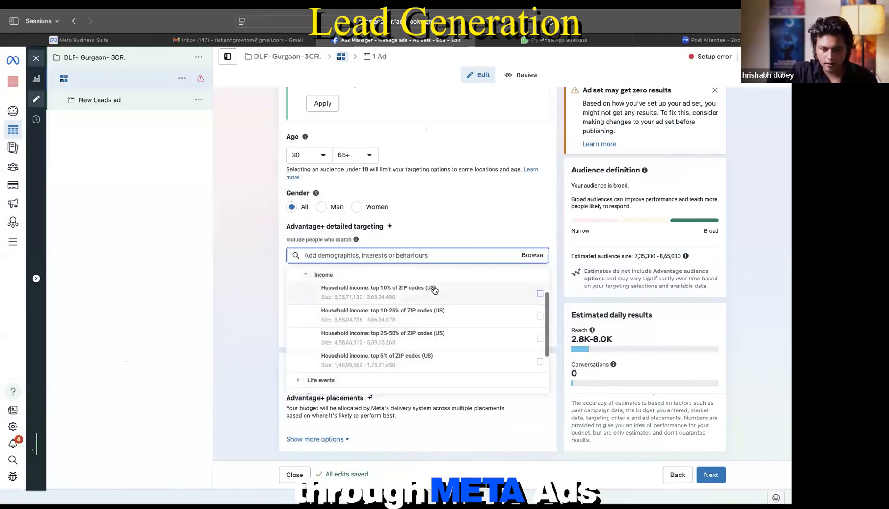
mouse_move(435, 298)
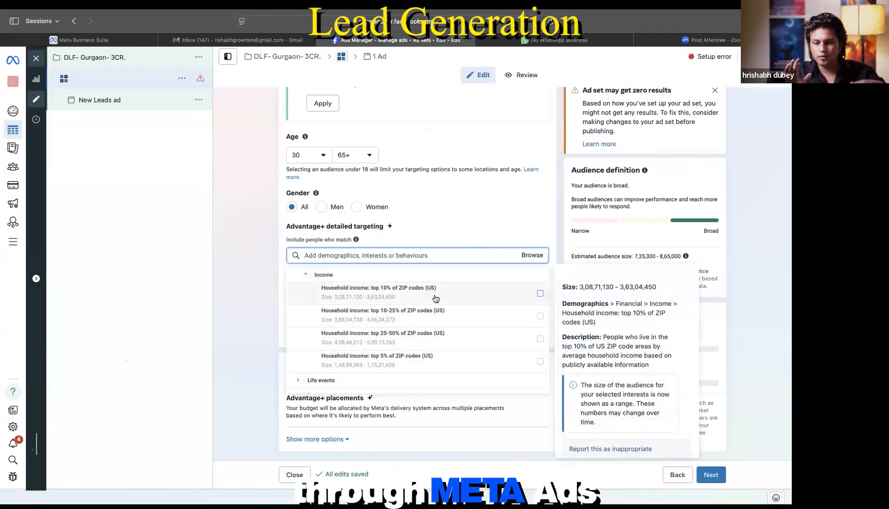
click(304, 275)
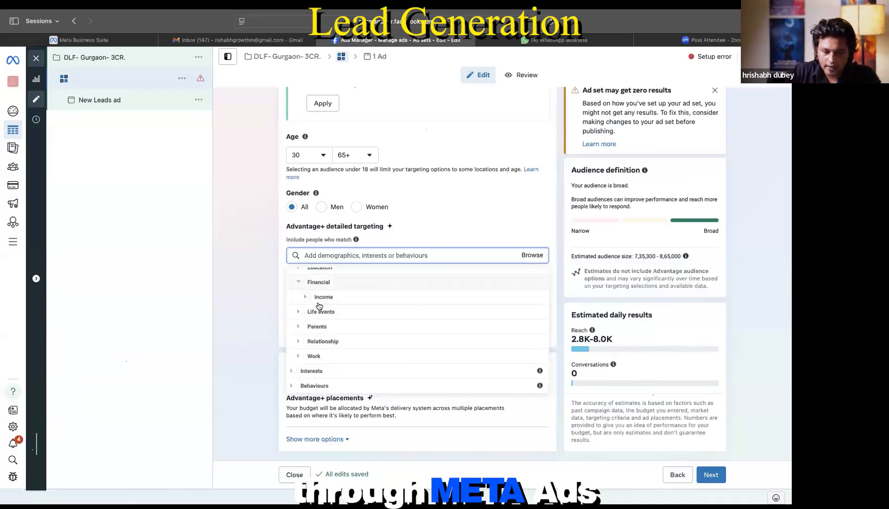
click(298, 282)
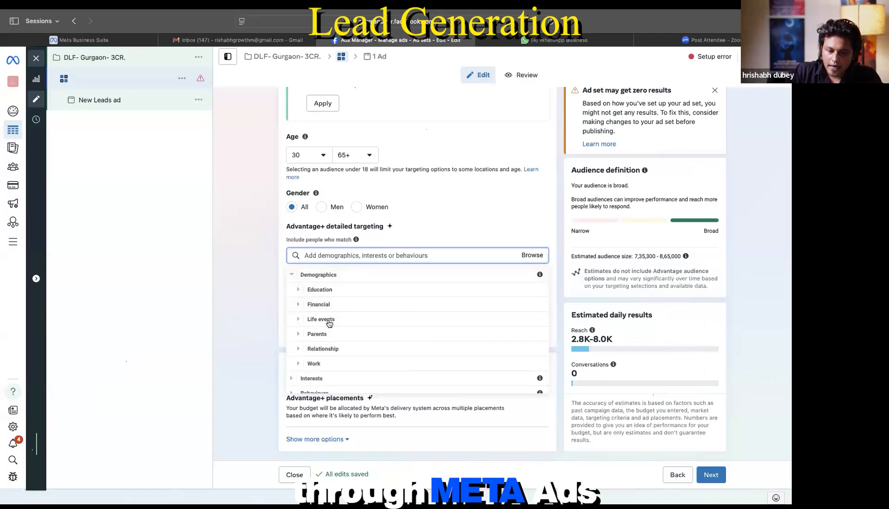
click(295, 277)
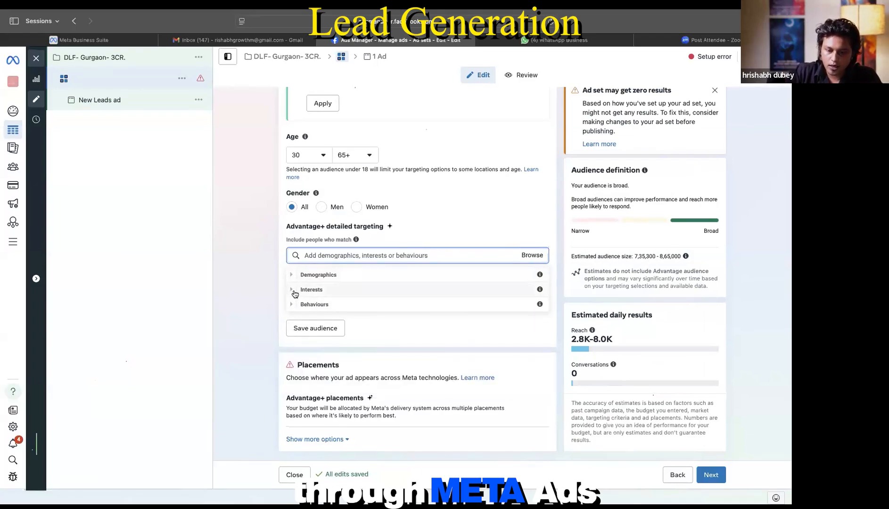
Step: Expand Interests and browse the Business and industry and Entertainment (leisure) subcategories
click(294, 290)
scroll(344, 296, down, 1)
scroll(346, 292, up, 1)
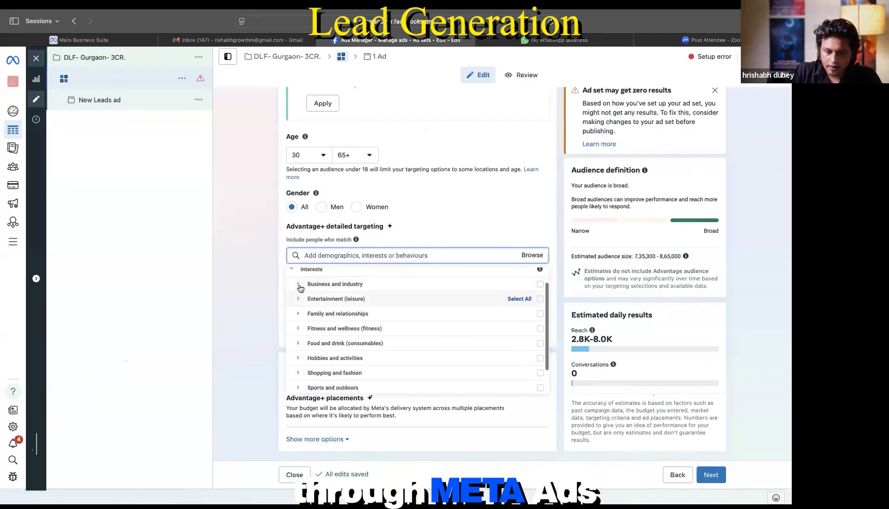
click(349, 288)
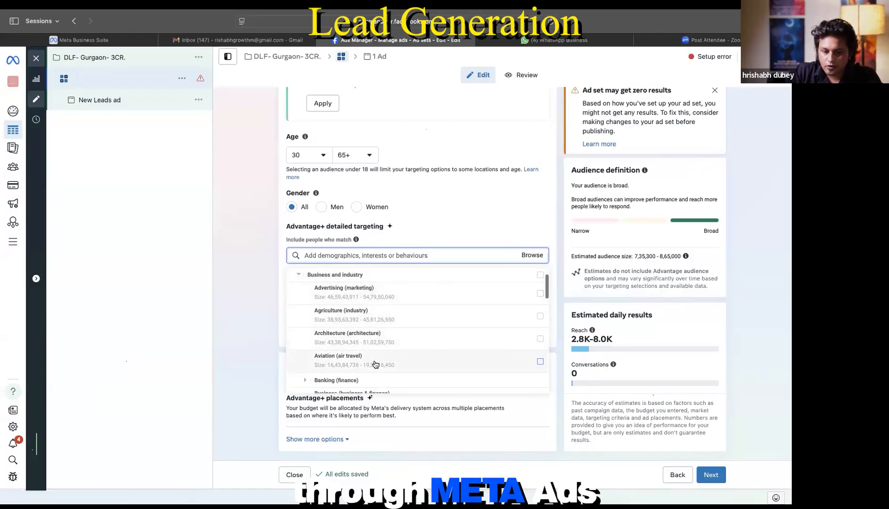
mouse_move(376, 363)
click(300, 277)
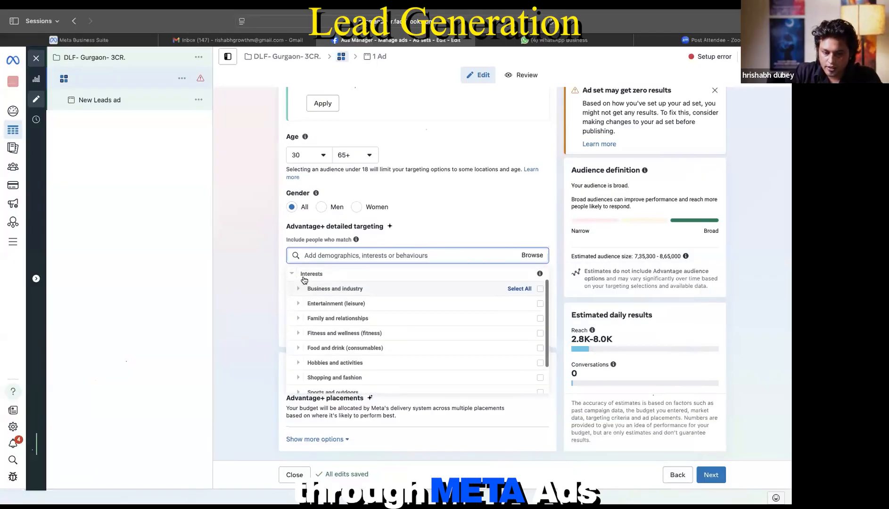
click(300, 306)
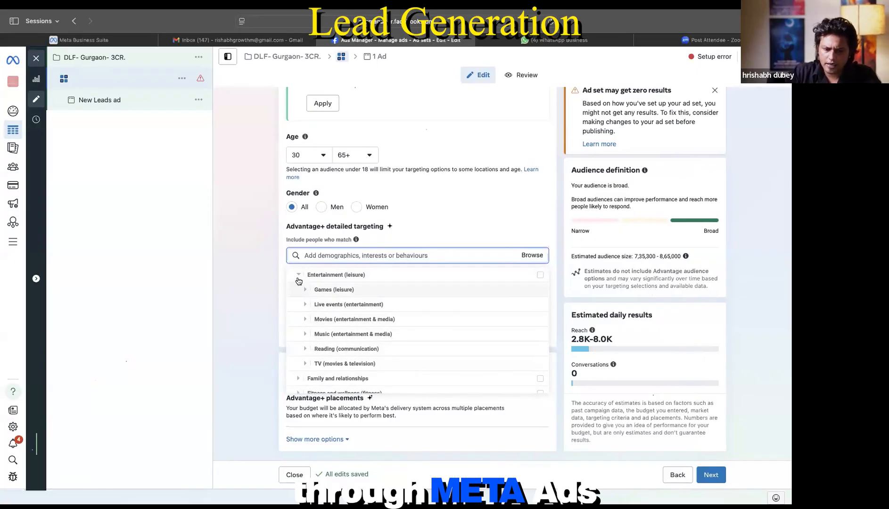
click(332, 275)
scroll(331, 315, down, 1)
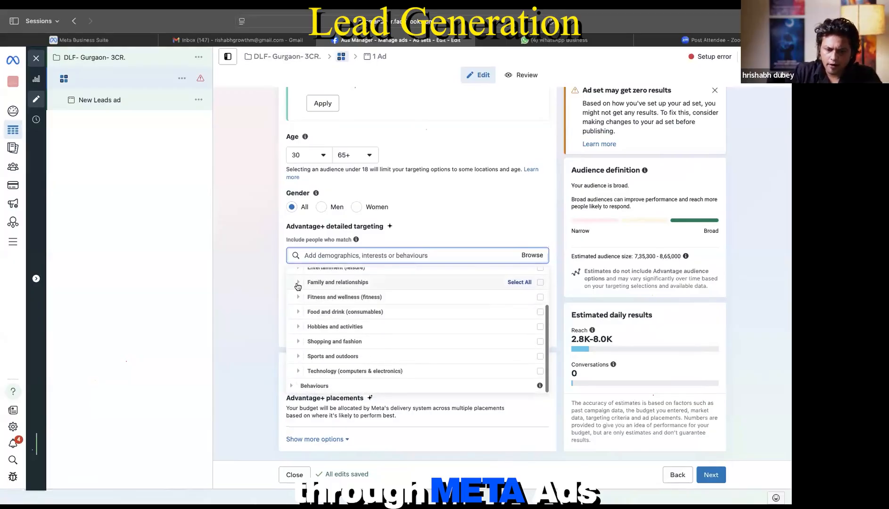
Step: Browse the Family and relationships interests, then collapse them again
click(304, 282)
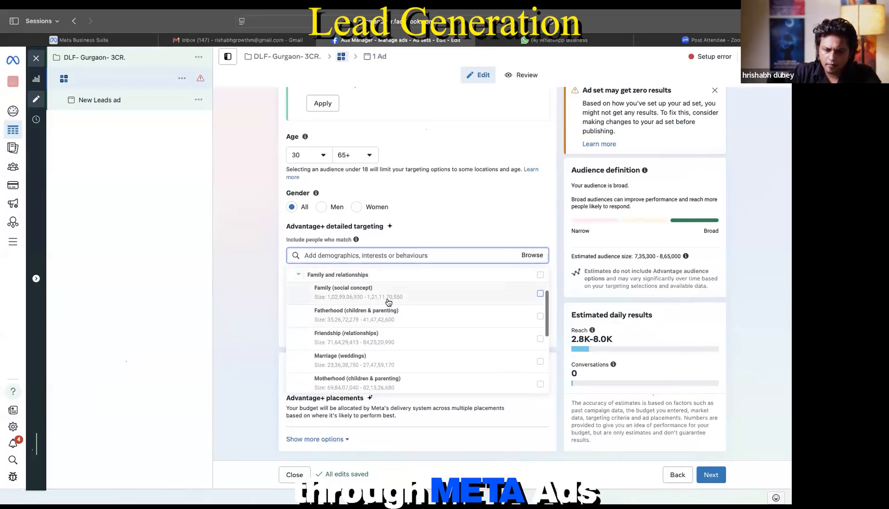
mouse_move(388, 302)
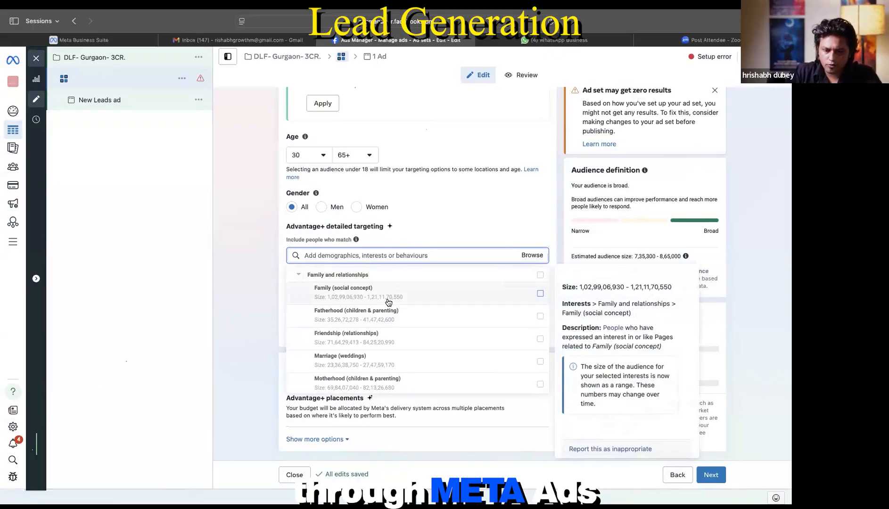
scroll(387, 346, down, 1)
scroll(387, 346, up, 1)
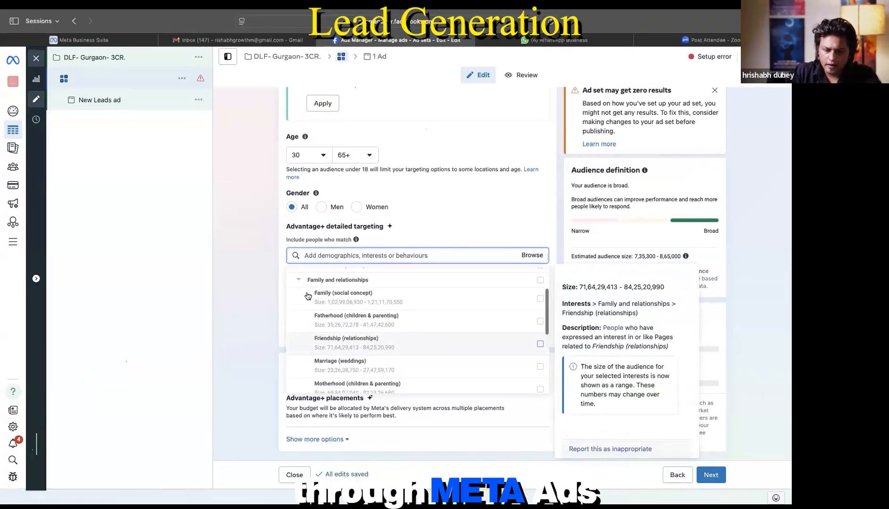
click(298, 279)
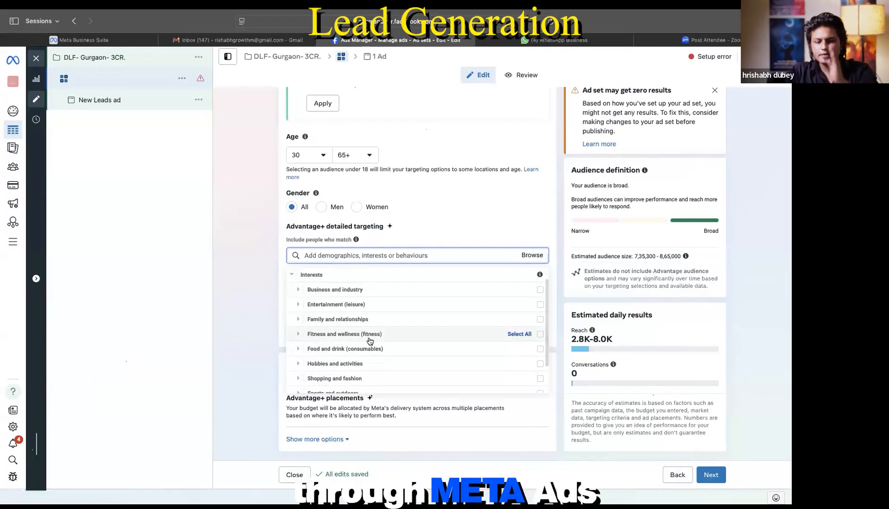
scroll(369, 340, down, 2)
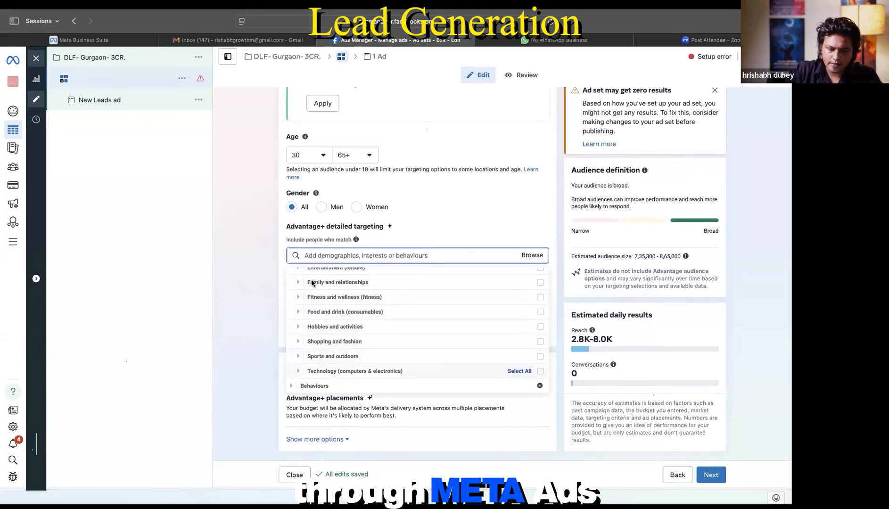
scroll(311, 302, up, 3)
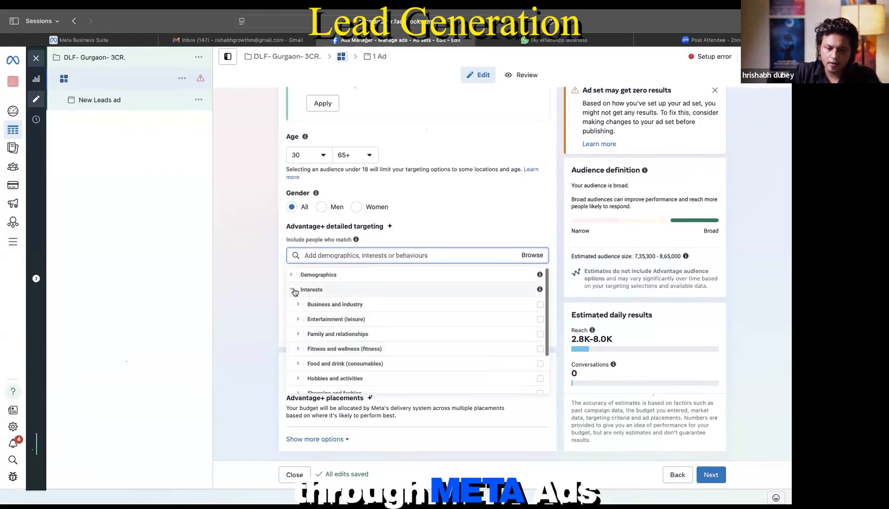
Step: Collapse Interests, expand Behaviours, and browse the Anniversary behaviours
click(291, 289)
click(293, 306)
scroll(334, 315, down, 2)
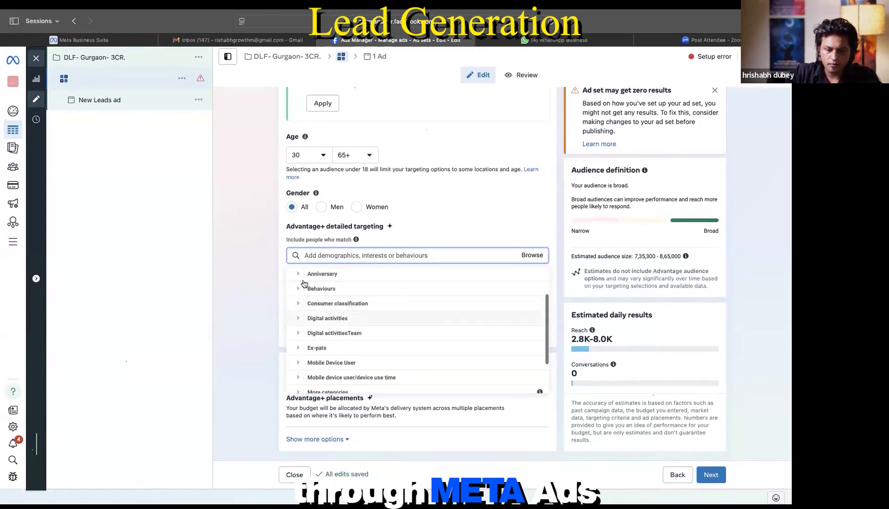
click(298, 275)
mouse_move(353, 295)
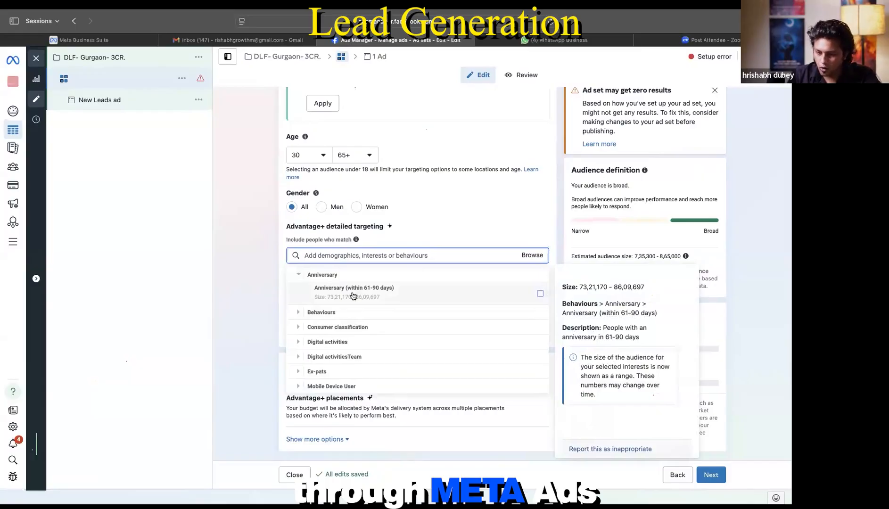
click(299, 275)
Step: Browse Mobile Device User by operating system, including both Facebook access (mobile) groups
click(302, 306)
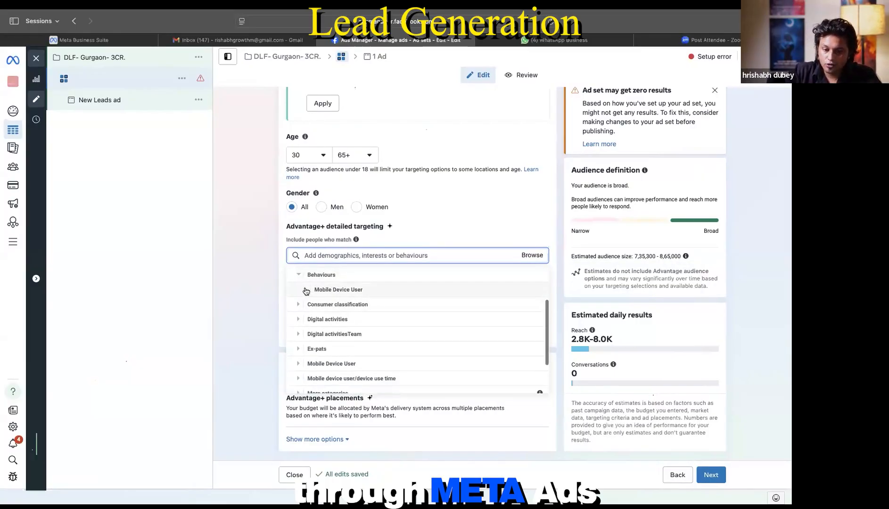
click(305, 291)
click(313, 290)
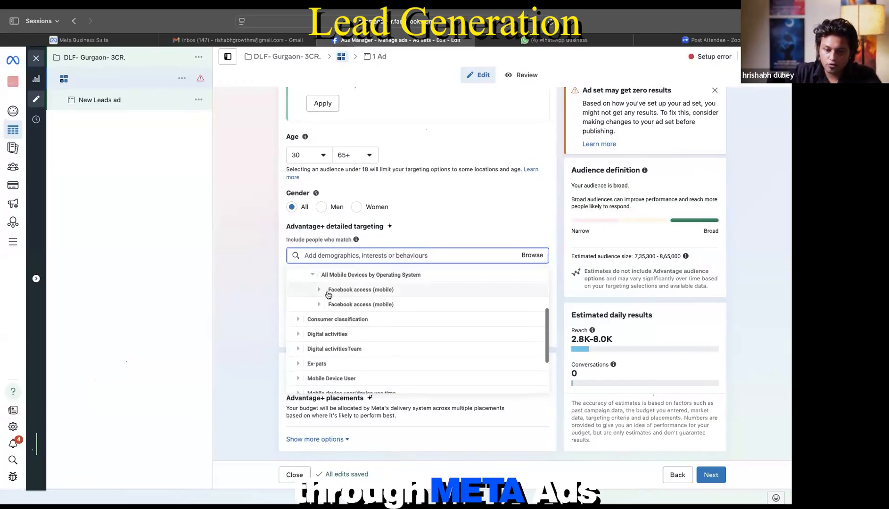
scroll(328, 294, up, 1)
click(322, 330)
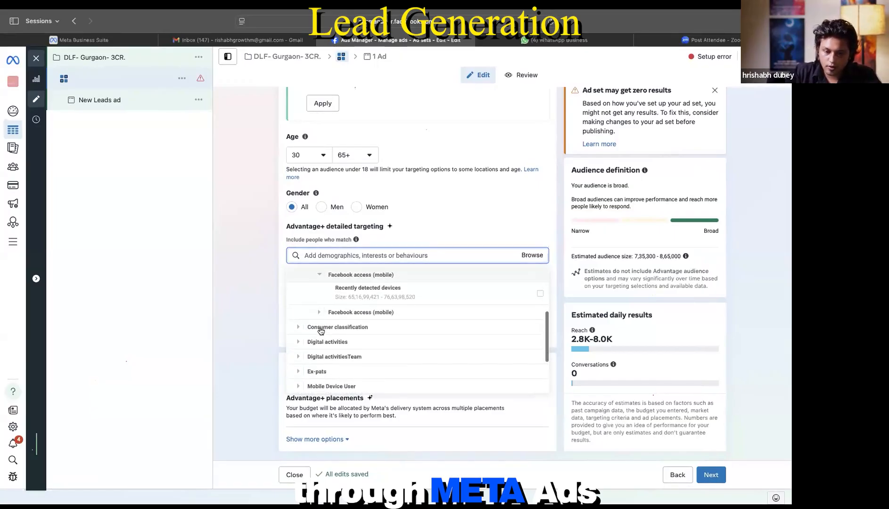
scroll(320, 325, up, 2)
click(321, 313)
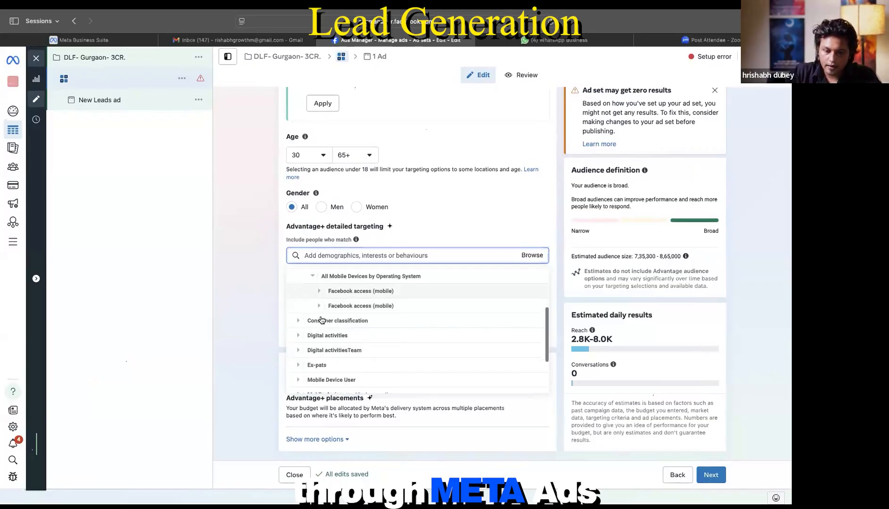
click(318, 307)
scroll(319, 314, up, 2)
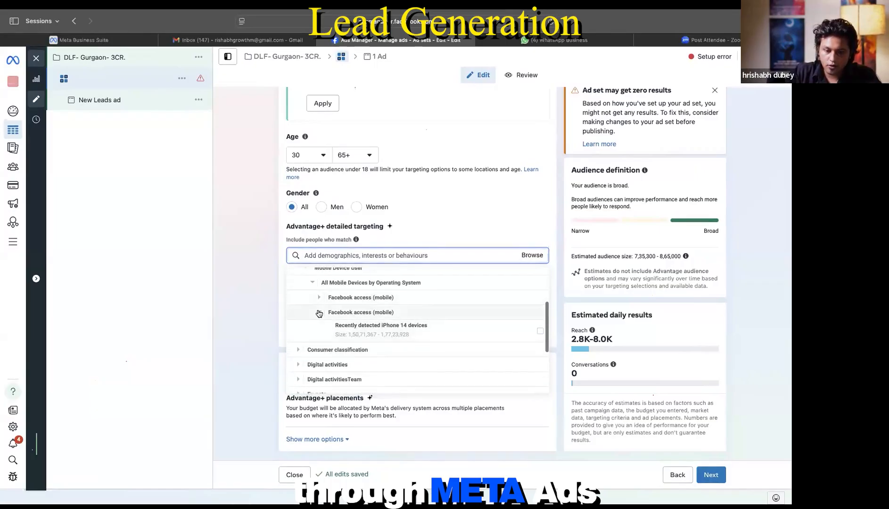
click(319, 313)
click(313, 311)
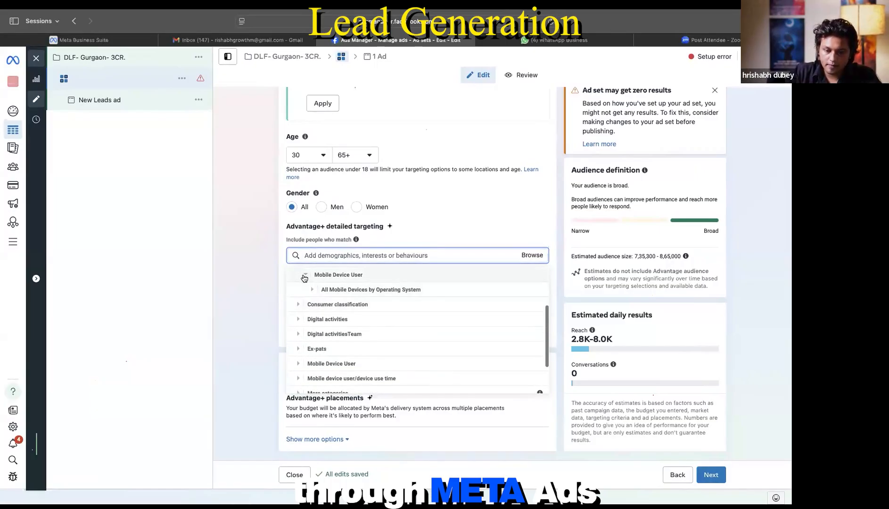
click(304, 278)
Step: Browse the Consumer classification and Digital activities behaviour lists
click(297, 307)
click(340, 277)
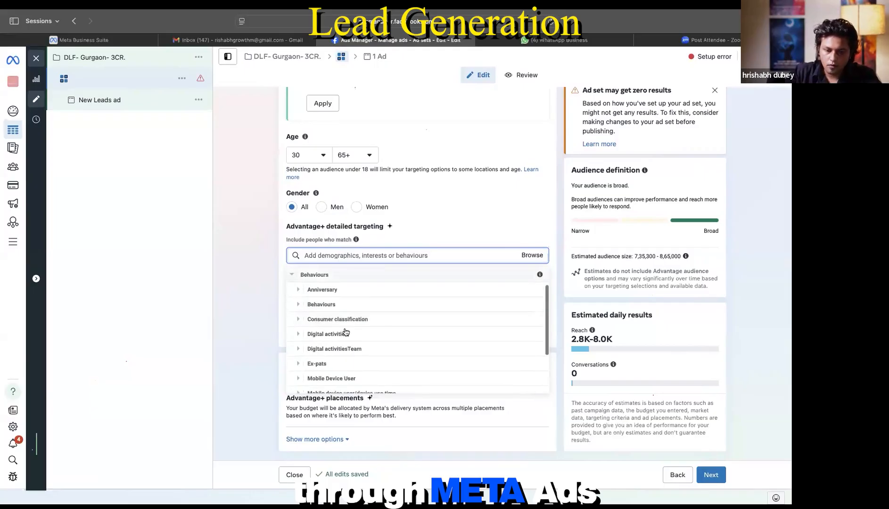
scroll(345, 332, down, 2)
click(346, 294)
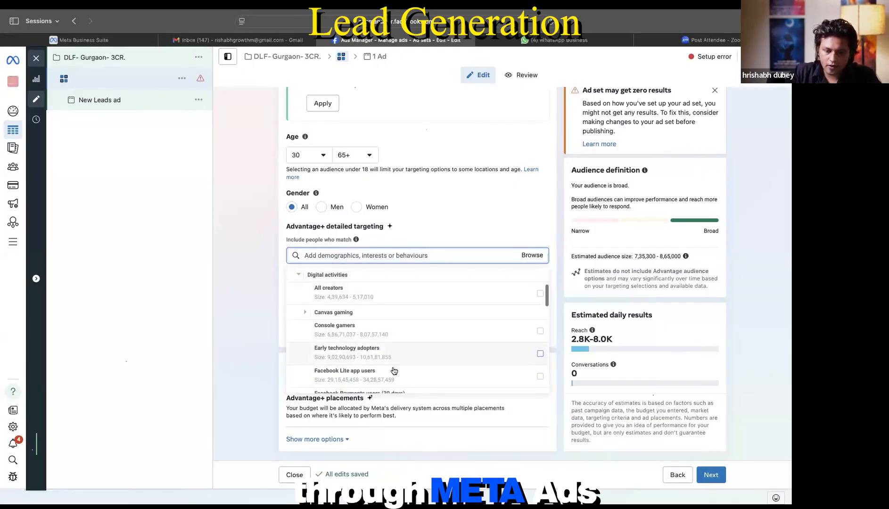
scroll(392, 341, down, 2)
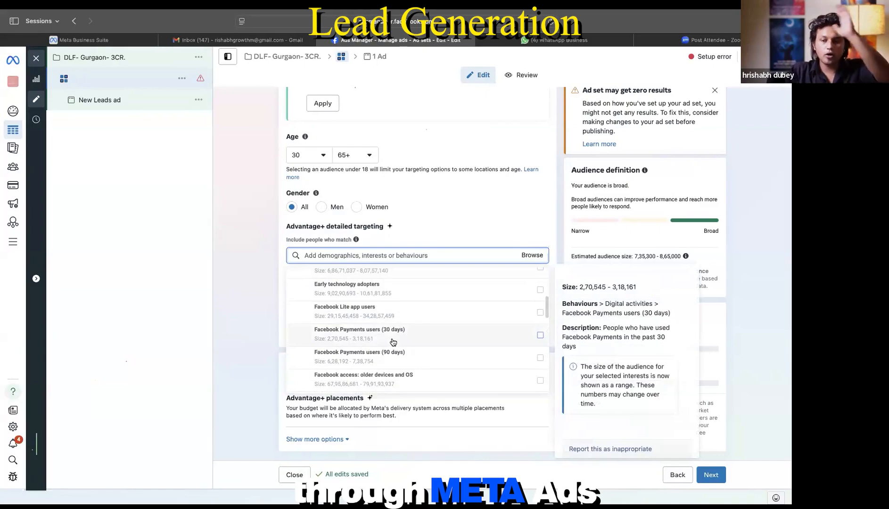
scroll(393, 341, down, 2)
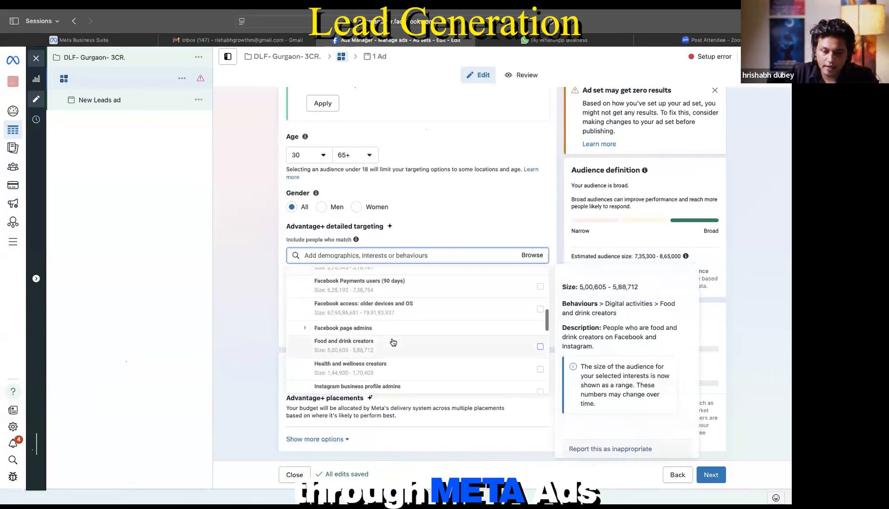
scroll(393, 342, down, 1)
scroll(393, 343, up, 2)
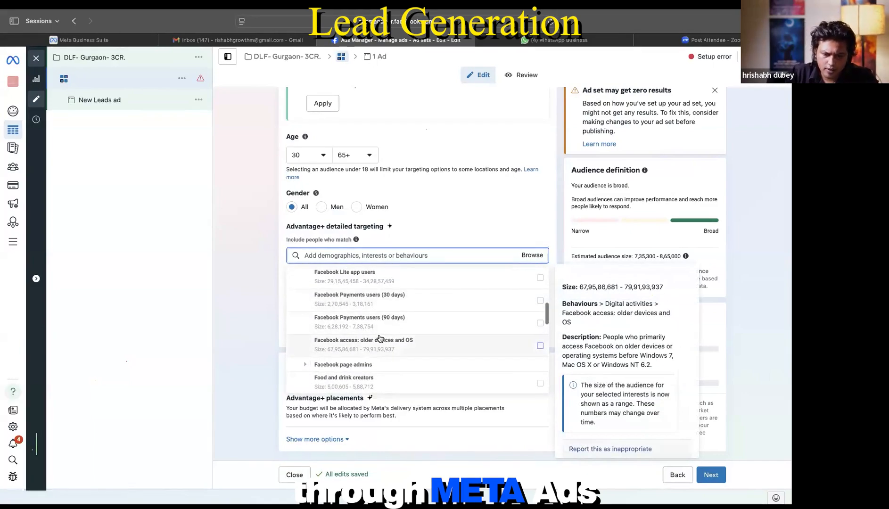
scroll(394, 353, down, 1)
scroll(394, 353, up, 3)
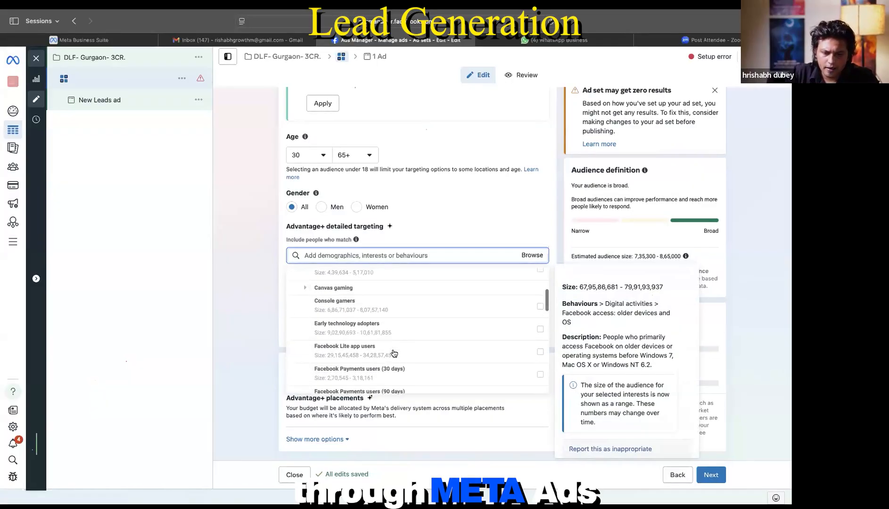
scroll(349, 341, up, 2)
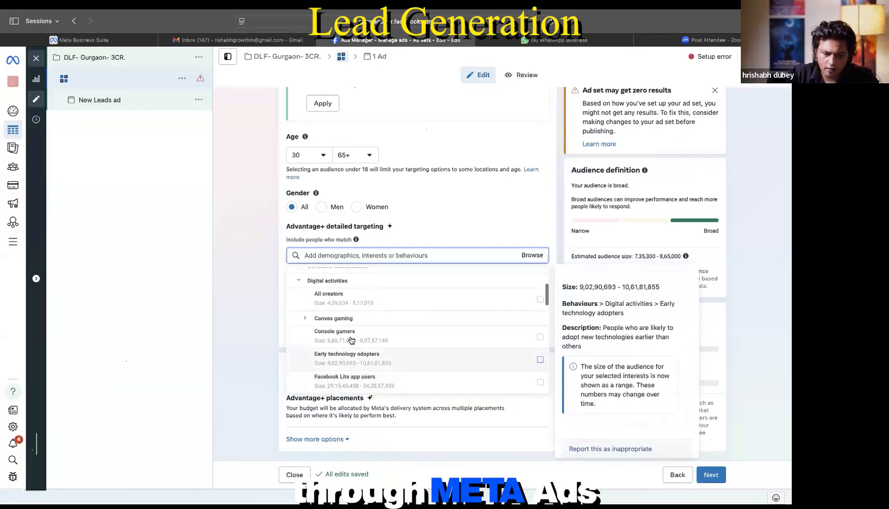
click(302, 307)
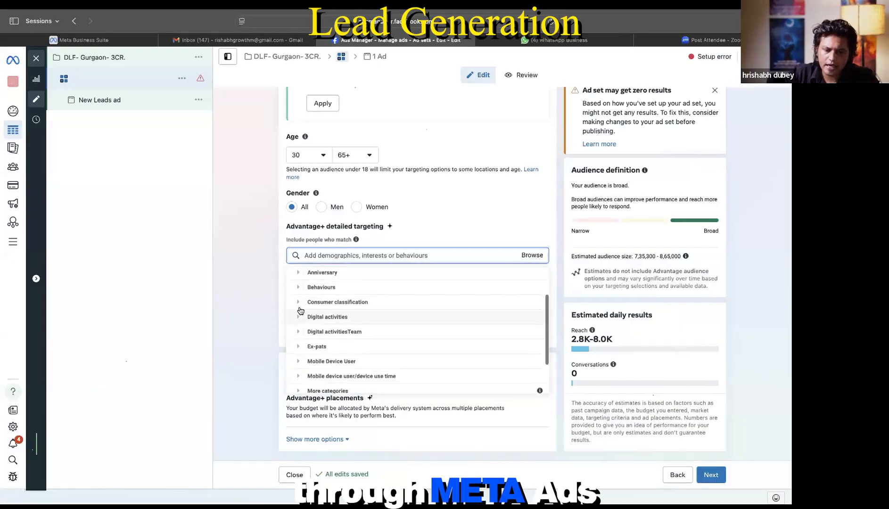
scroll(311, 329, down, 2)
scroll(317, 336, down, 1)
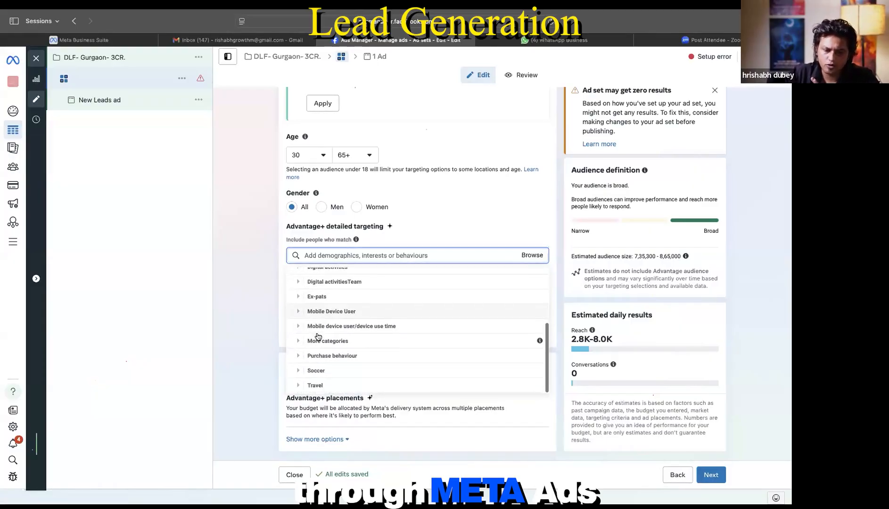
Step: Browse Mobile Device User by Brand, then close the category browser without adding targeting
click(298, 311)
click(301, 291)
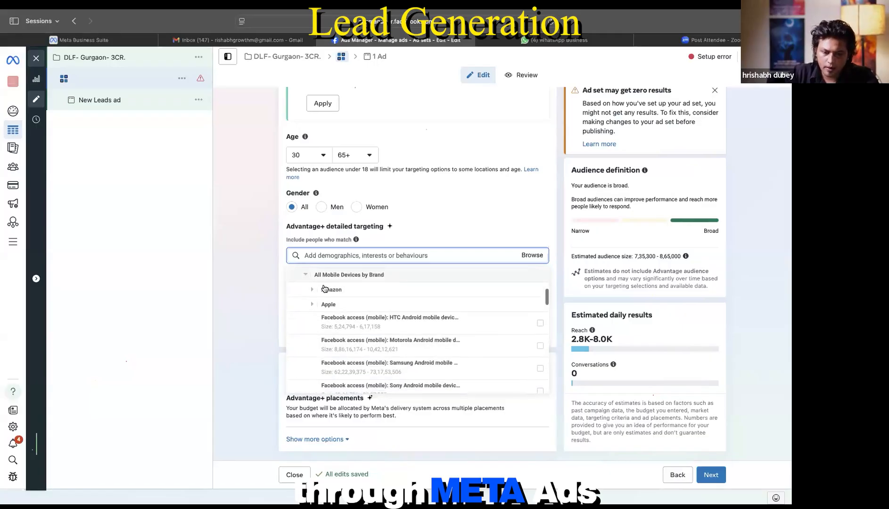
mouse_move(380, 367)
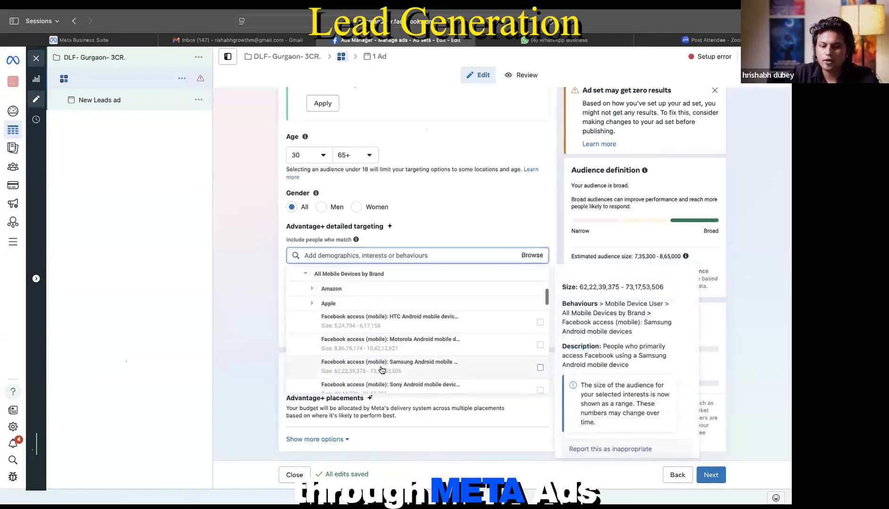
scroll(382, 369, down, 2)
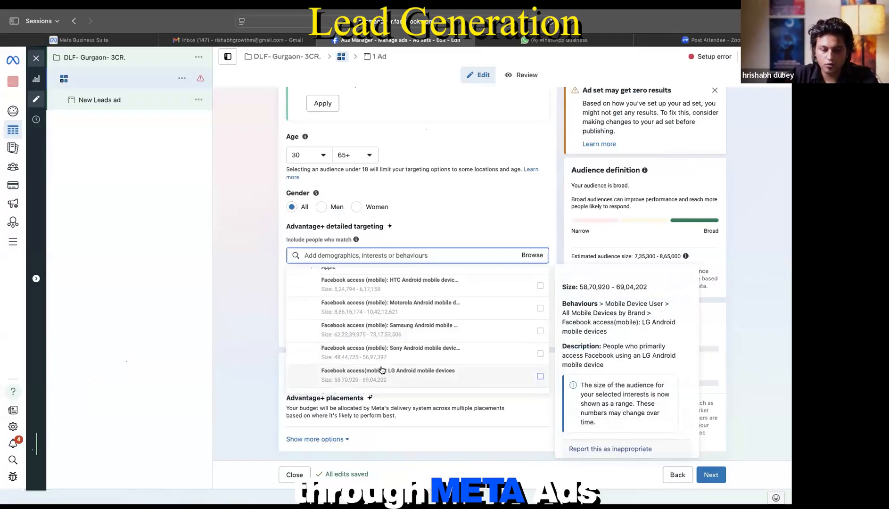
scroll(413, 351, down, 5)
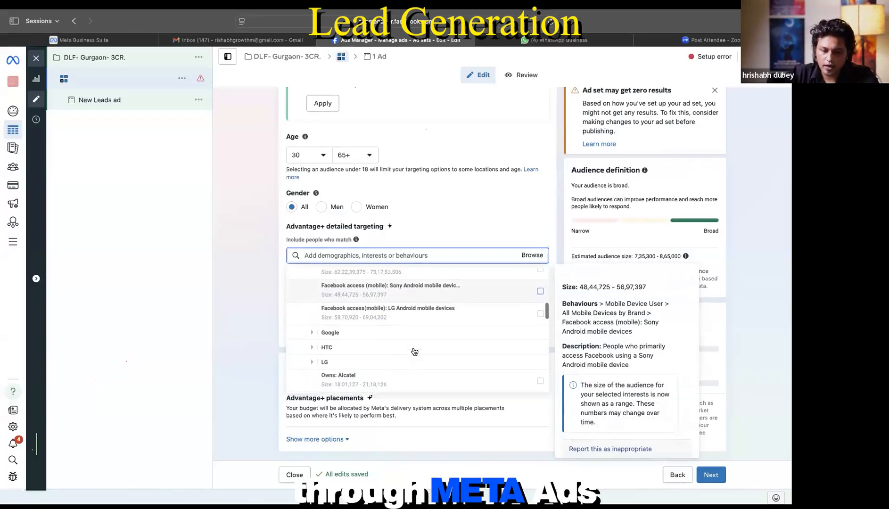
scroll(414, 351, up, 5)
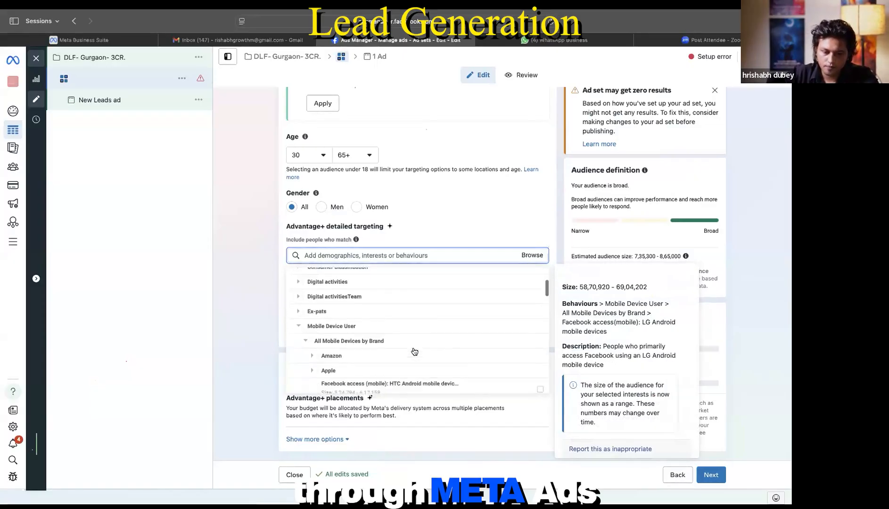
click(303, 278)
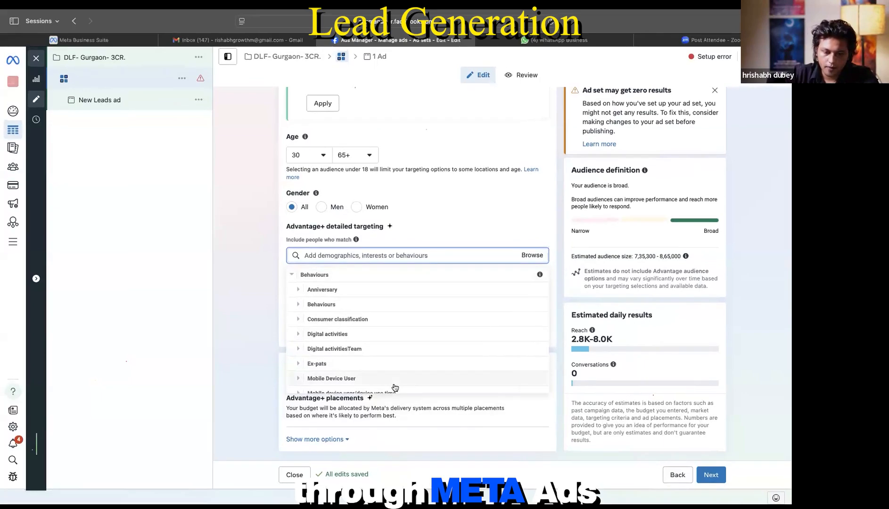
scroll(393, 388, down, 3)
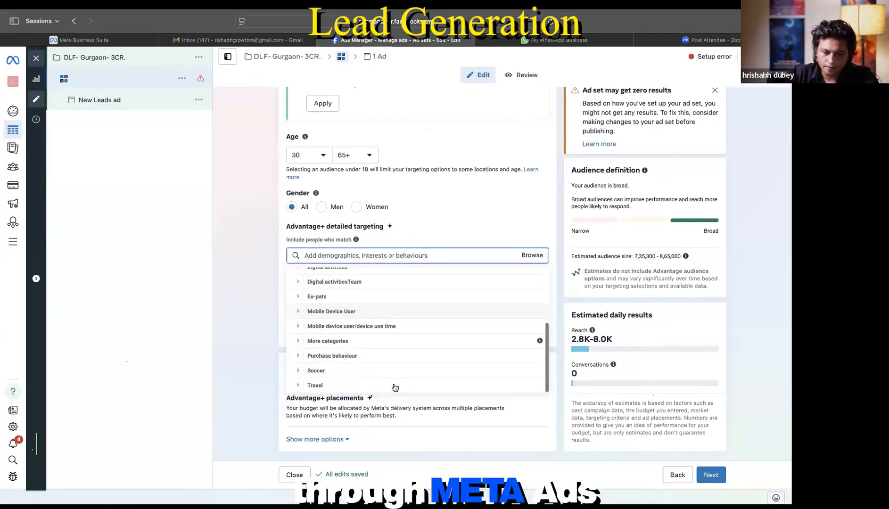
click(466, 224)
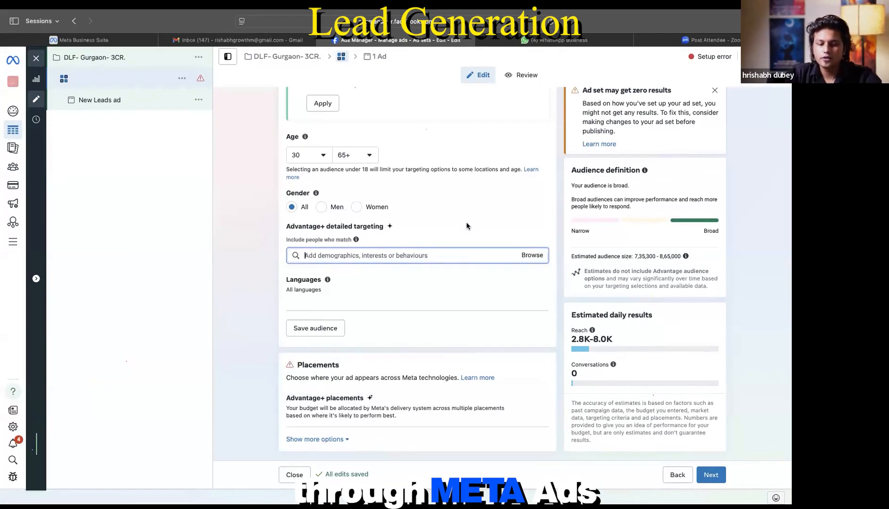
Step: Add English (All) as a language and remove it, then add Gujarati instead
click(540, 283)
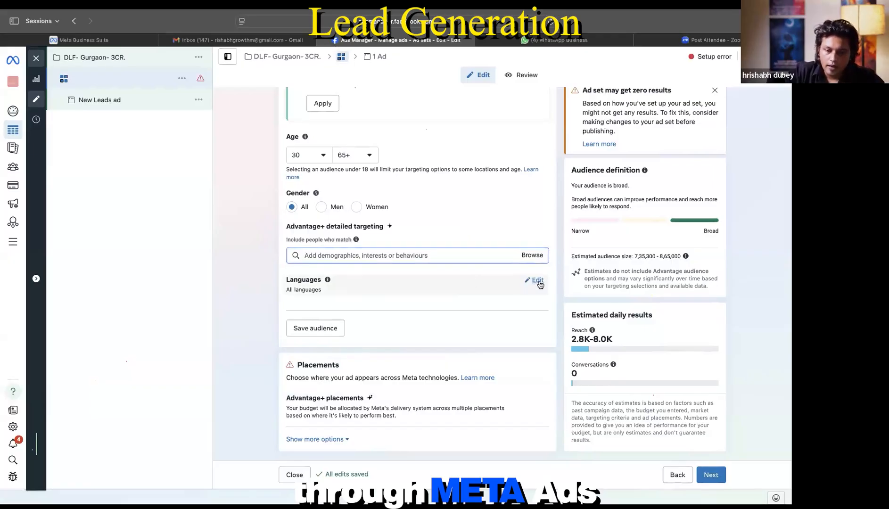
click(413, 324)
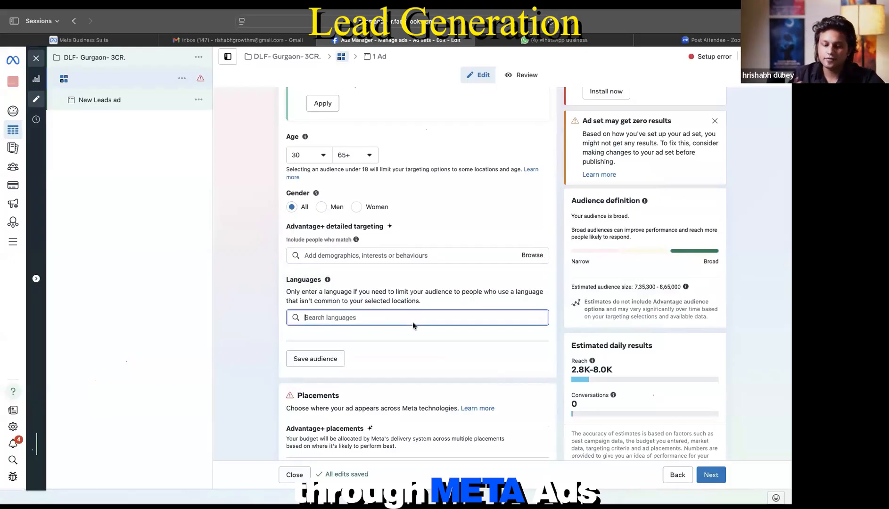
text(english)
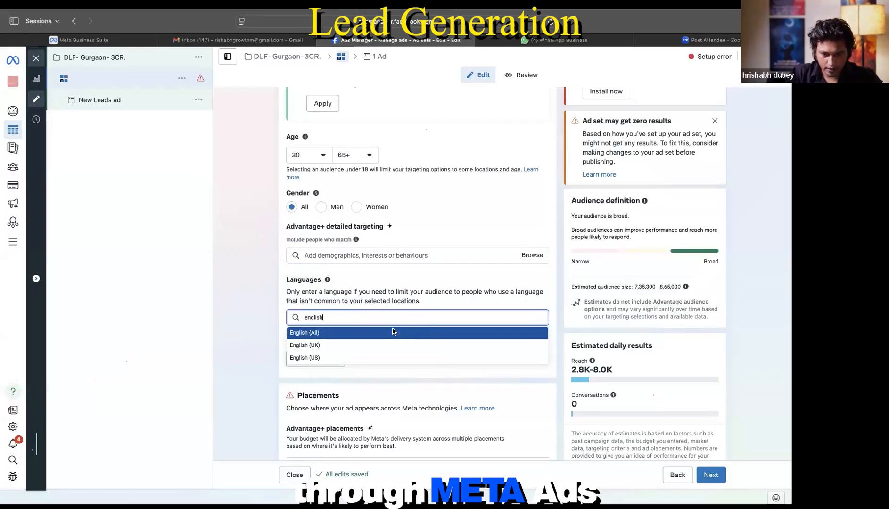
click(392, 332)
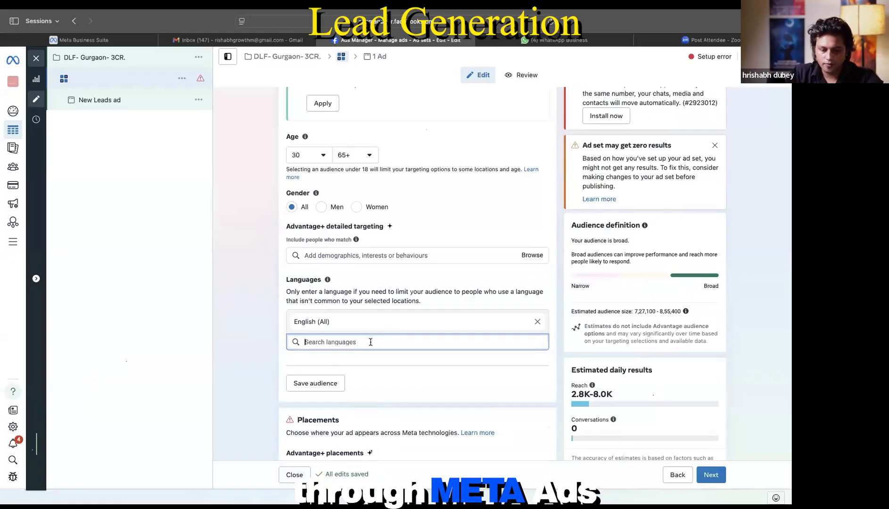
click(537, 323)
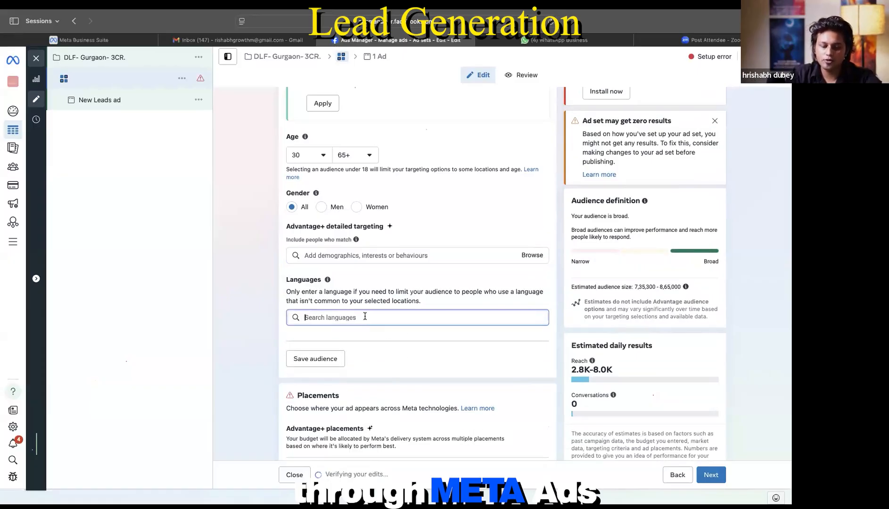
text(gurga)
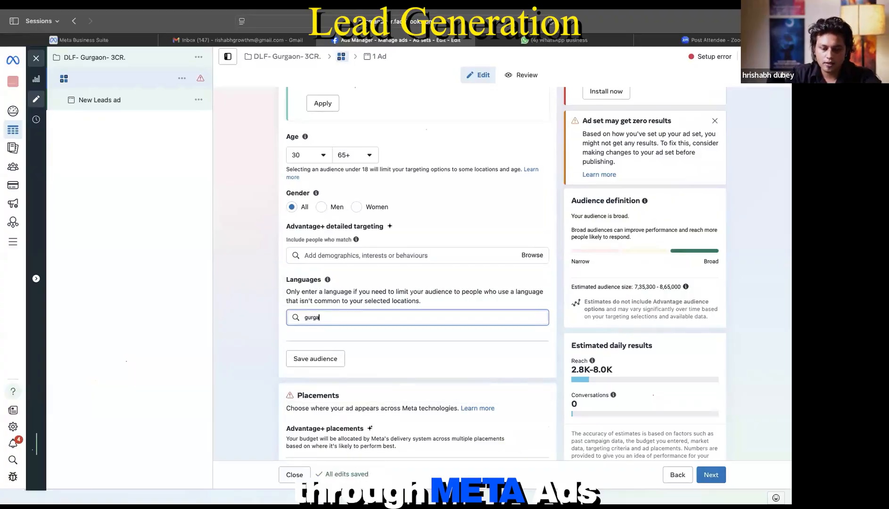
text(jarati)
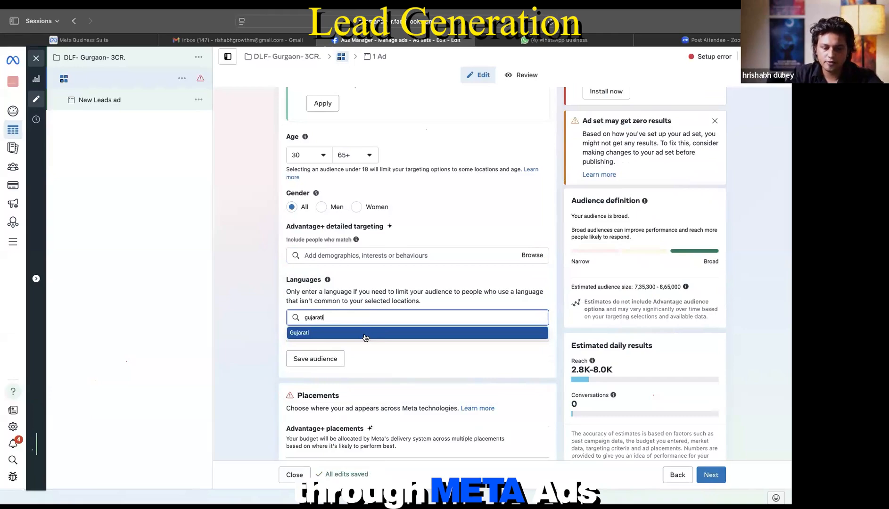
click(365, 337)
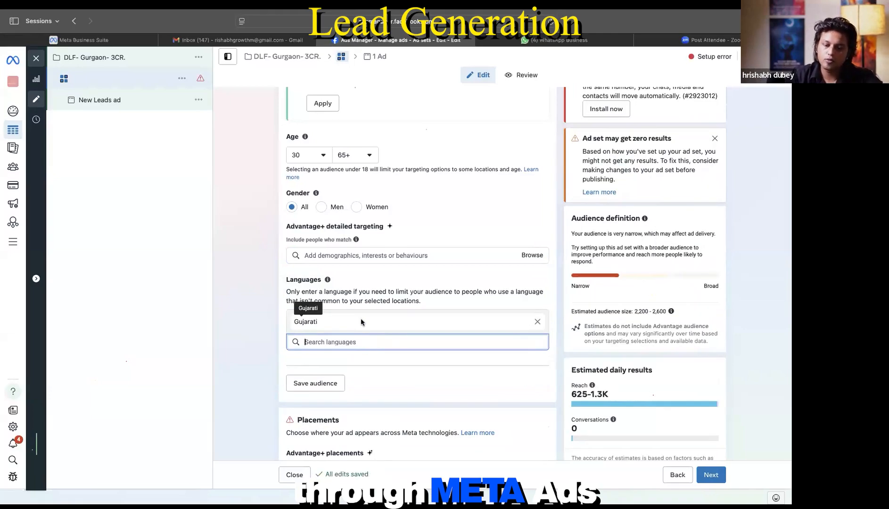
Step: Remove Gujarati, preview Manual placements, then revert to Advantage+ placements
click(538, 321)
scroll(528, 400, down, 1)
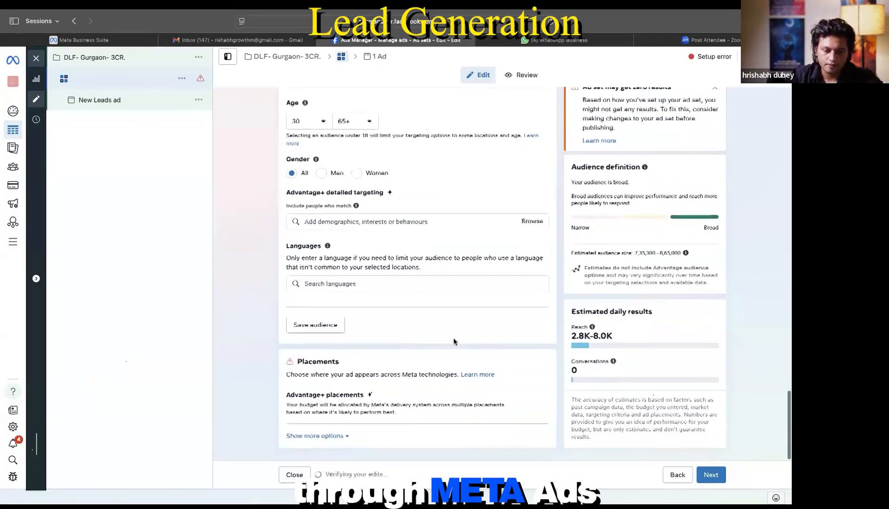
click(534, 399)
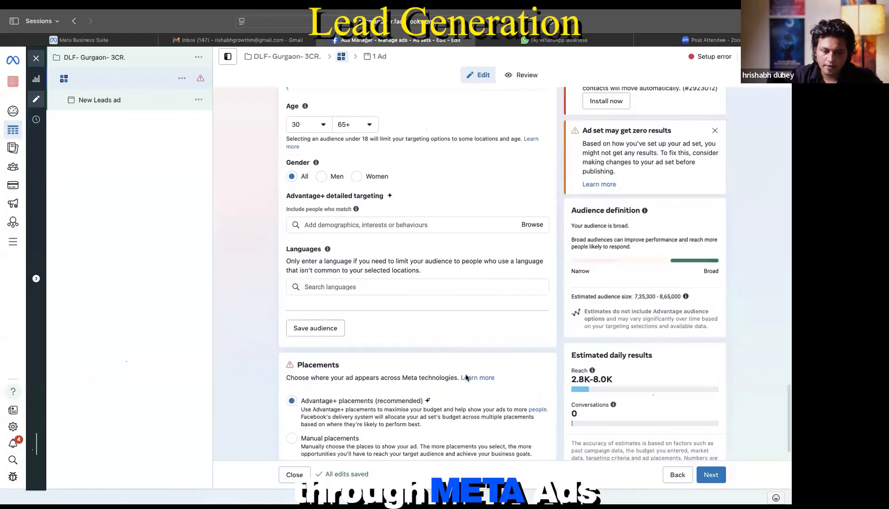
scroll(465, 373, down, 1)
click(291, 398)
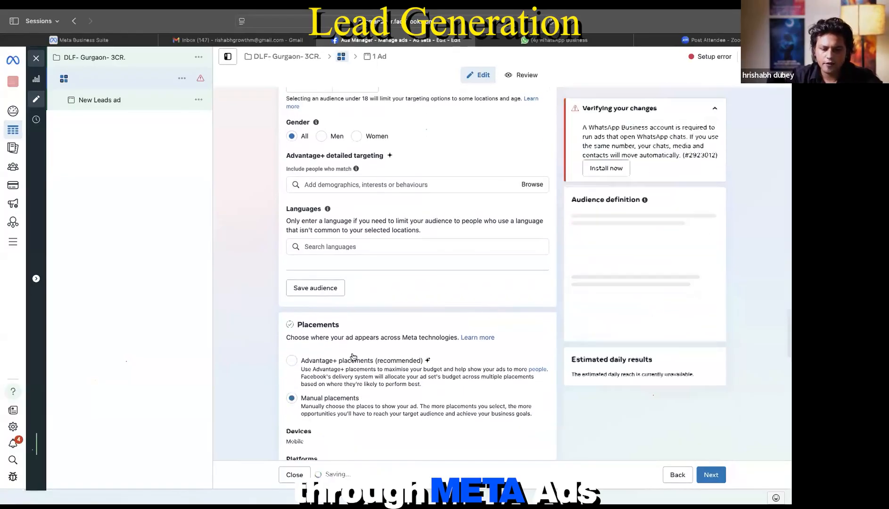
scroll(330, 330, down, 6)
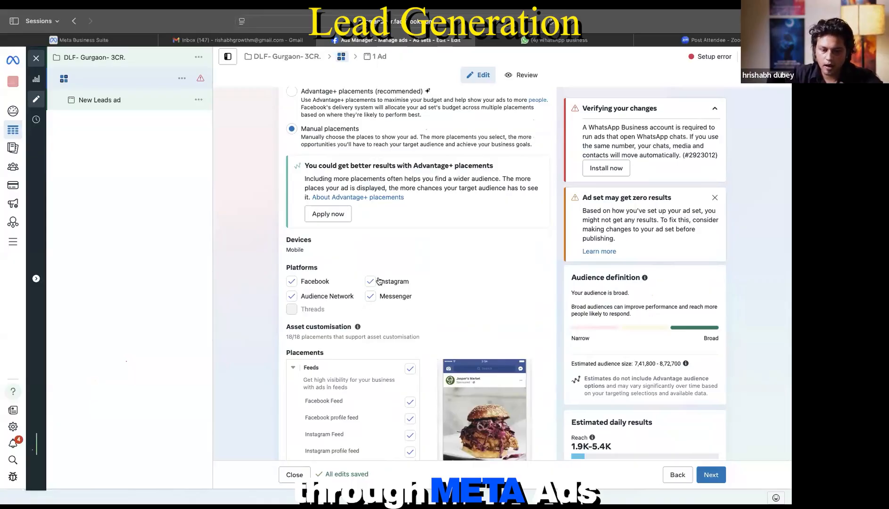
click(292, 92)
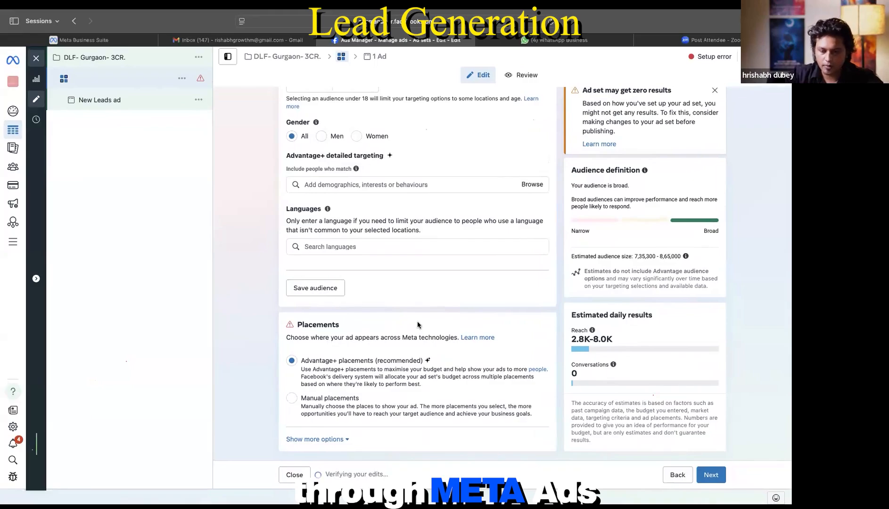
Step: Enter 'XYZ property' as the ad set name and switch to the New Leads ad
scroll(389, 202, up, 5)
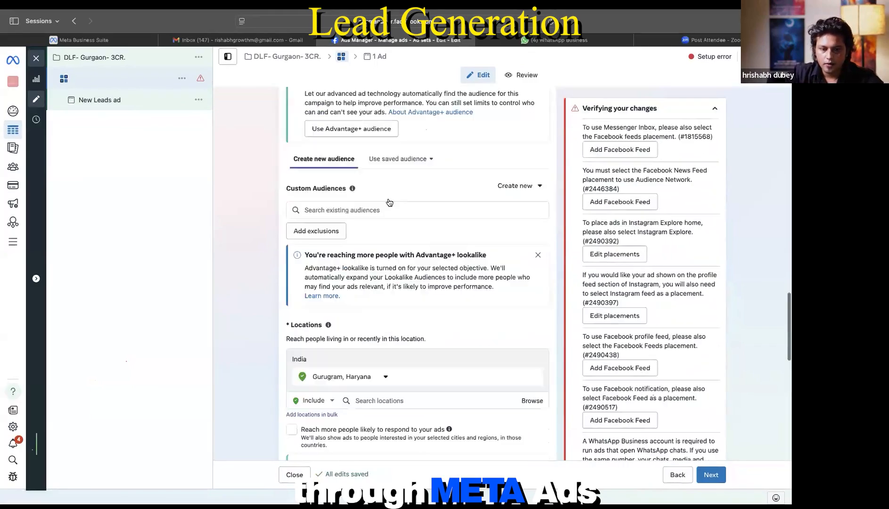
scroll(390, 202, up, 10)
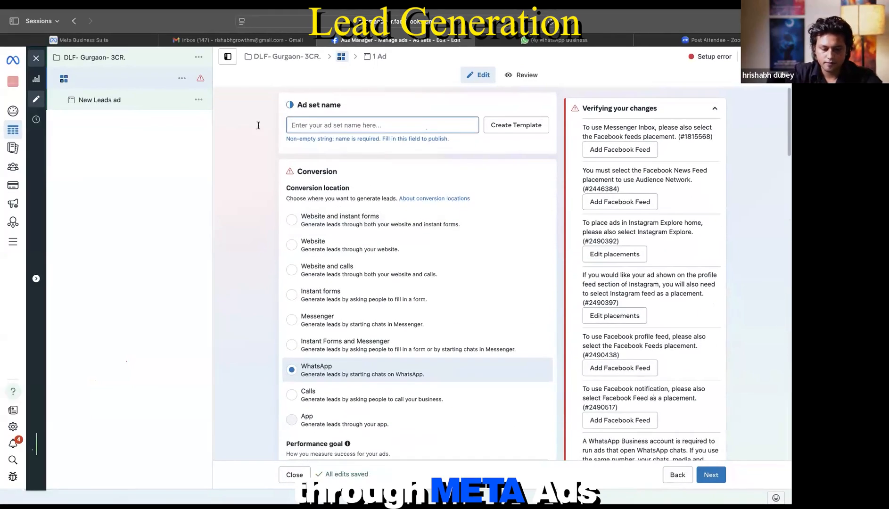
text(XYZ pr)
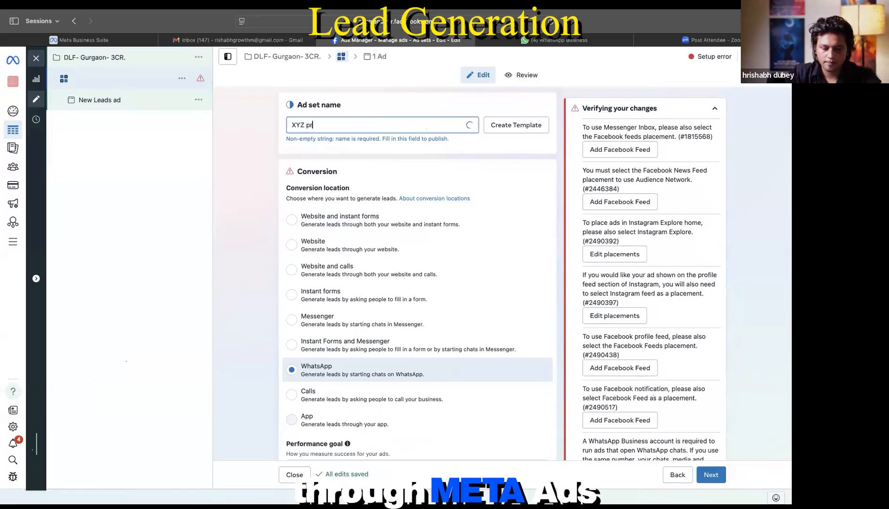
text(operty)
click(102, 100)
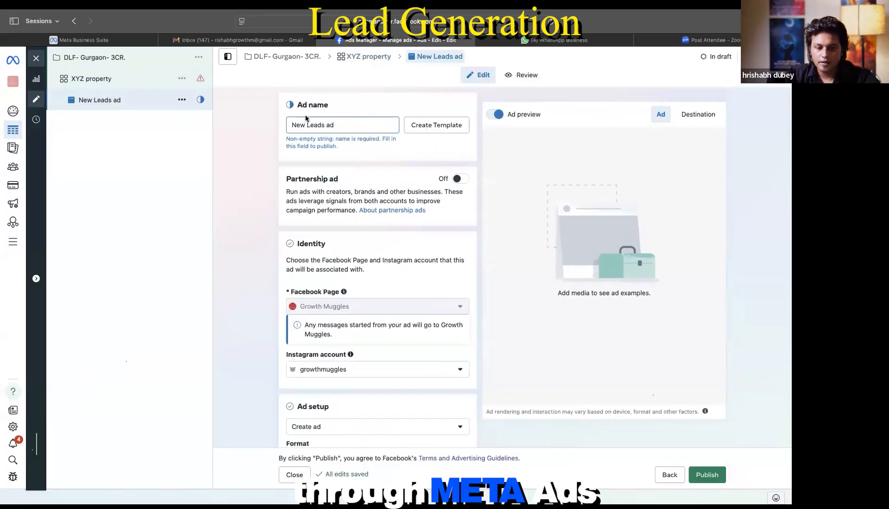
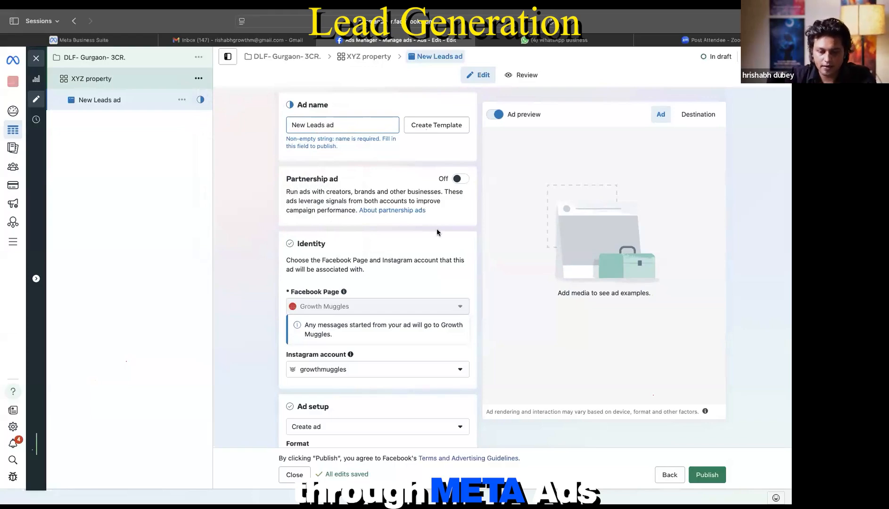
Step: Check which Instagram account is set in the ad's identity
scroll(389, 279, down, 2)
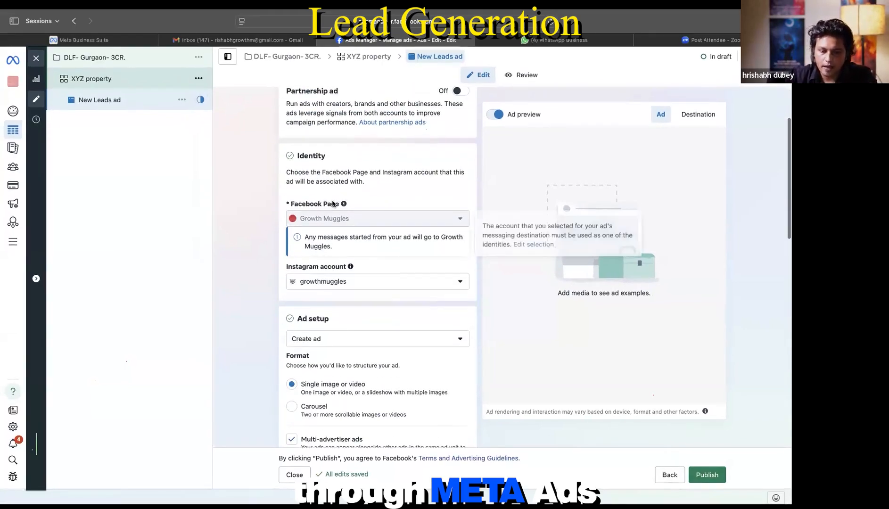
scroll(370, 203, down, 1)
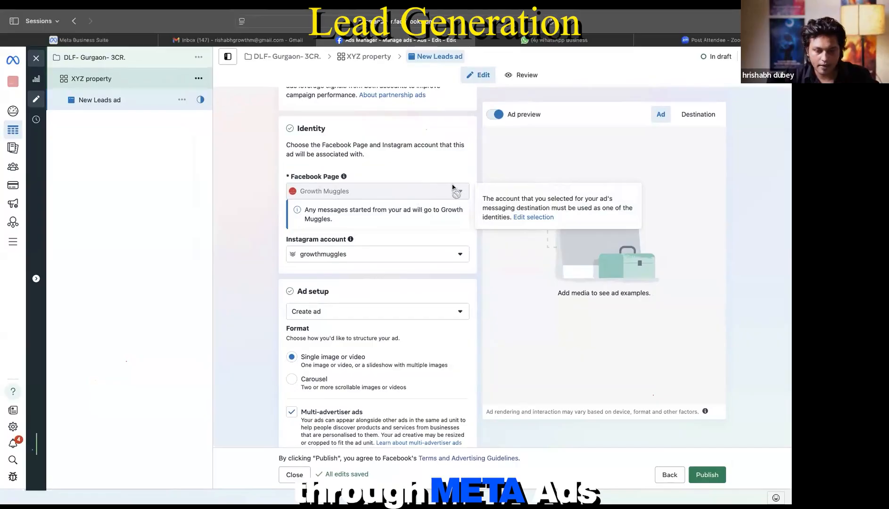
click(423, 256)
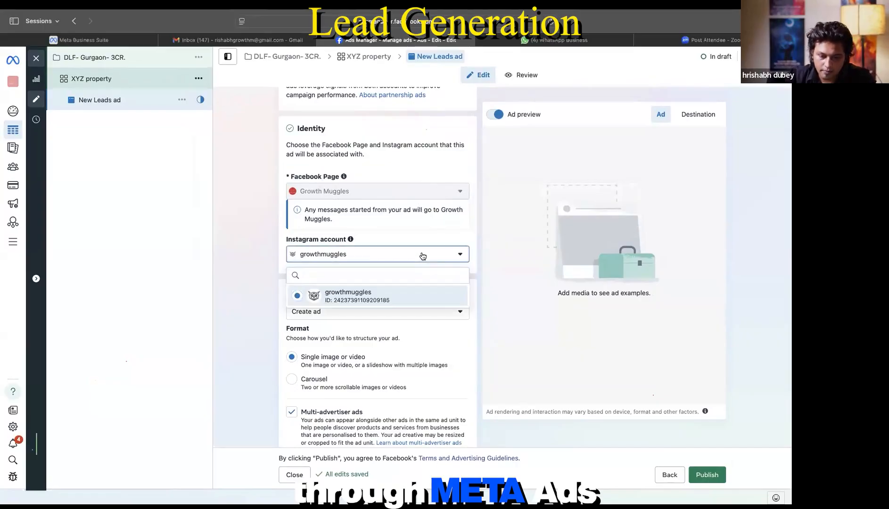
scroll(422, 256, down, 3)
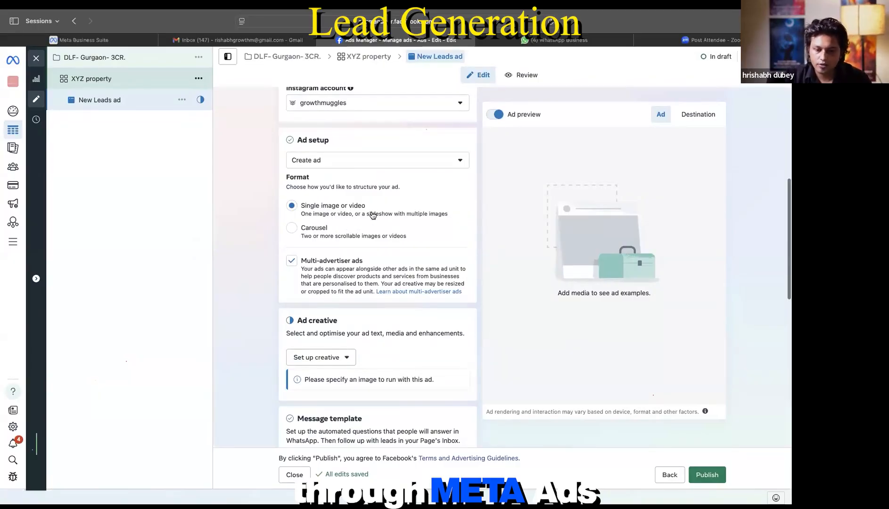
Step: Try the Carousel format, revert to Single image or video, and list the creative types
click(296, 235)
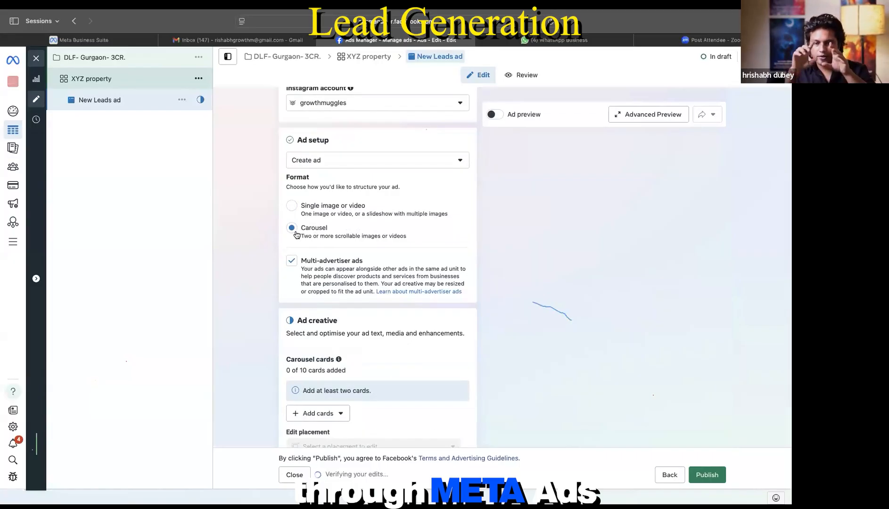
scroll(297, 235, down, 1)
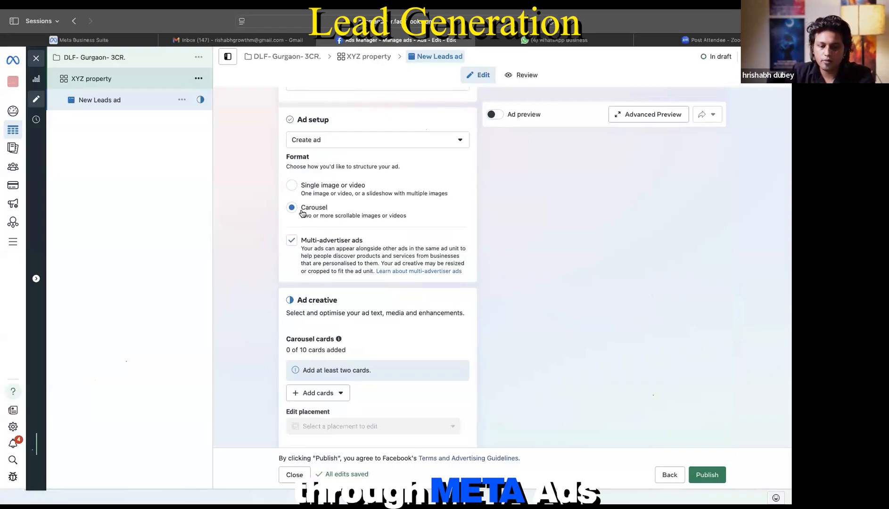
click(292, 191)
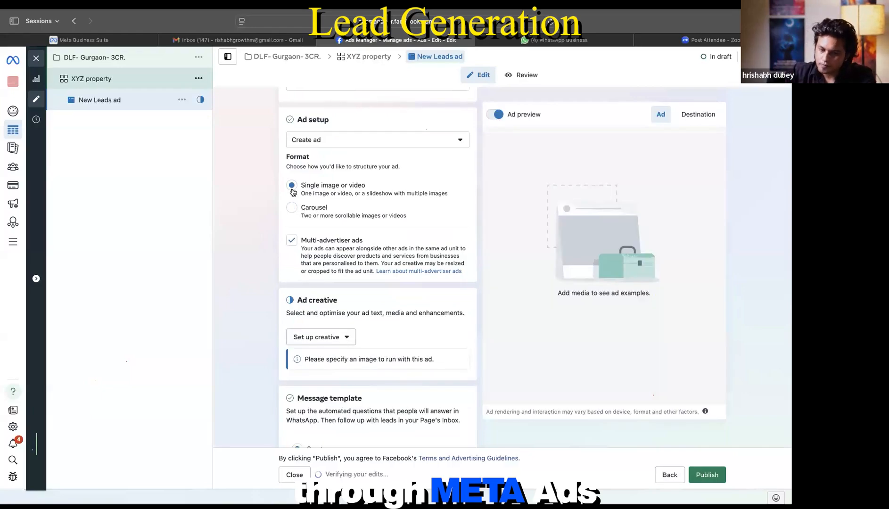
scroll(363, 278, down, 3)
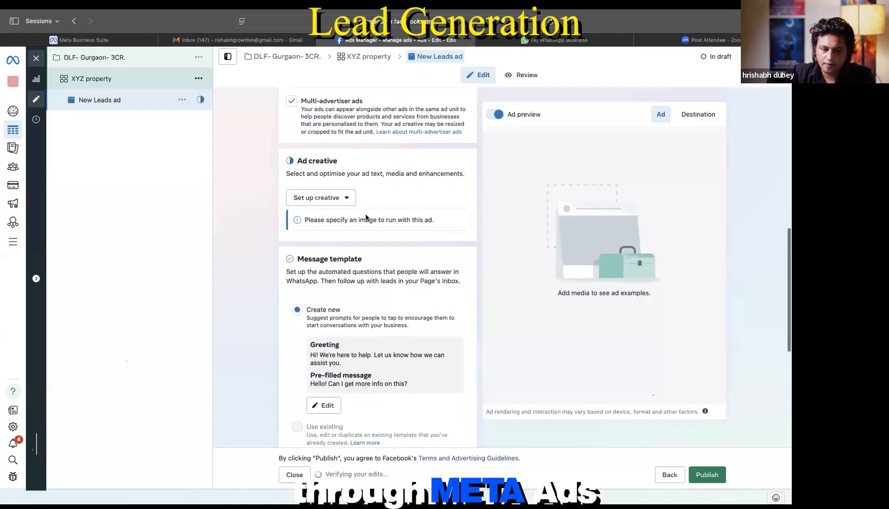
click(342, 200)
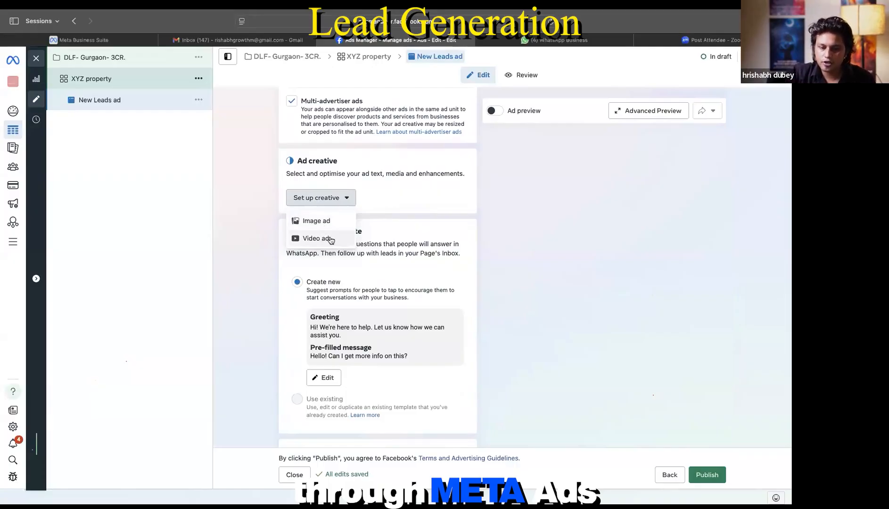
click(310, 221)
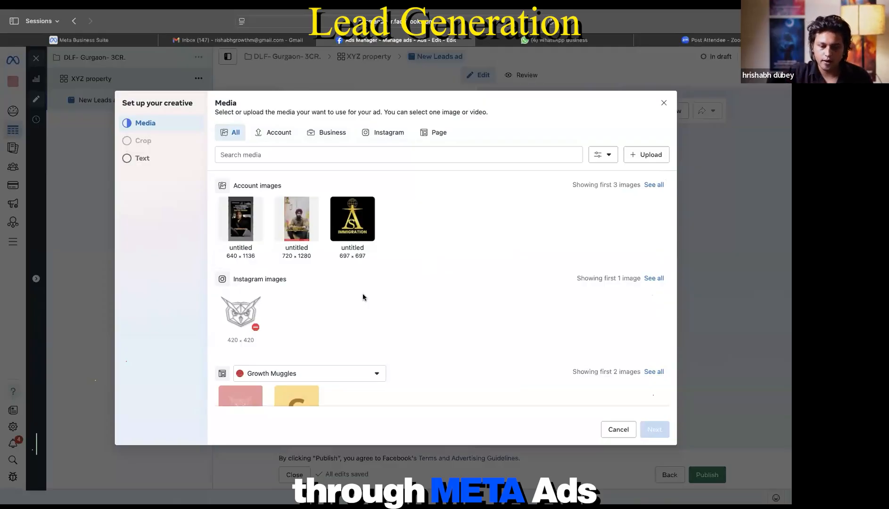
scroll(363, 297, down, 2)
scroll(363, 297, up, 2)
click(285, 132)
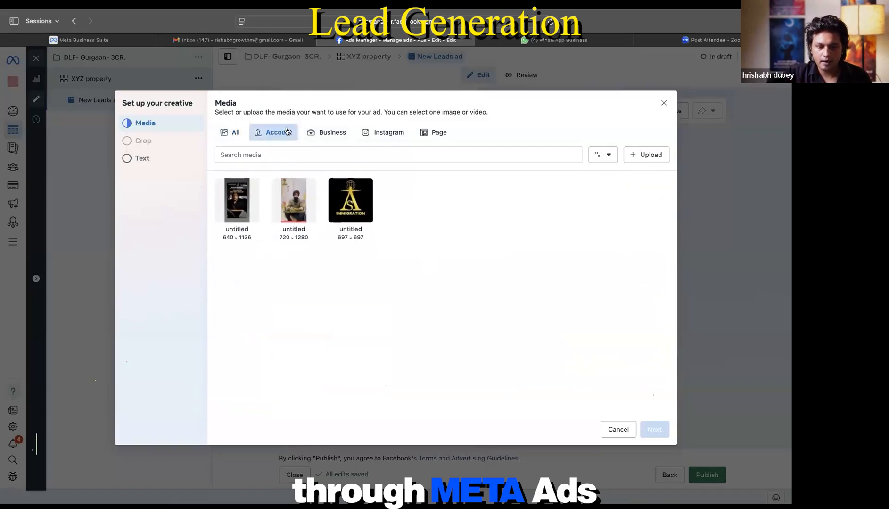
click(341, 133)
click(381, 132)
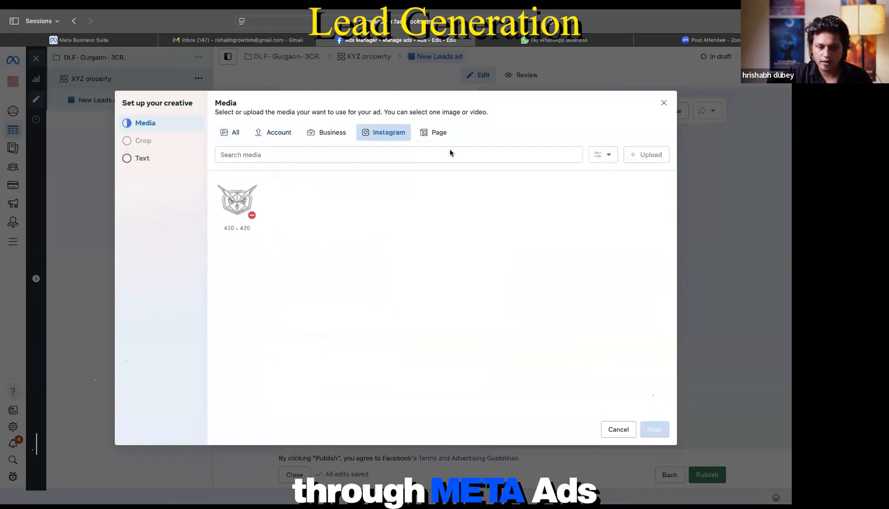
click(437, 139)
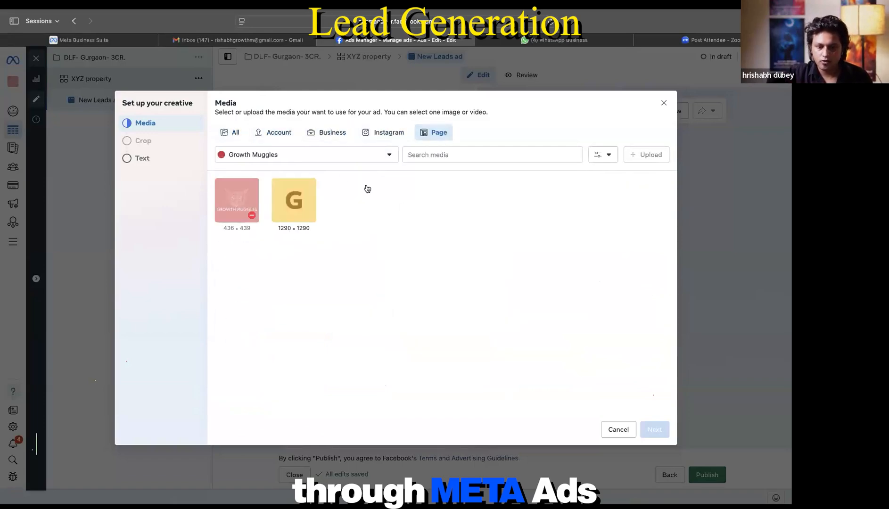
click(230, 133)
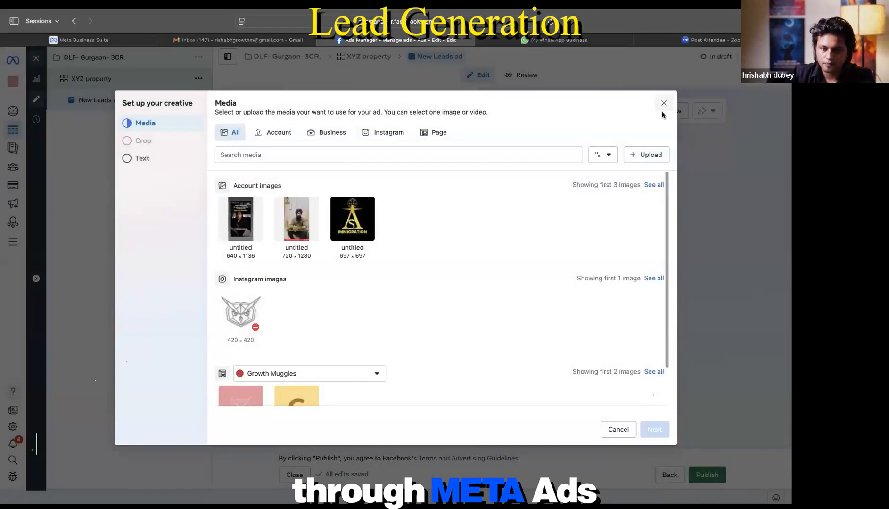
click(664, 104)
scroll(380, 374, down, 1)
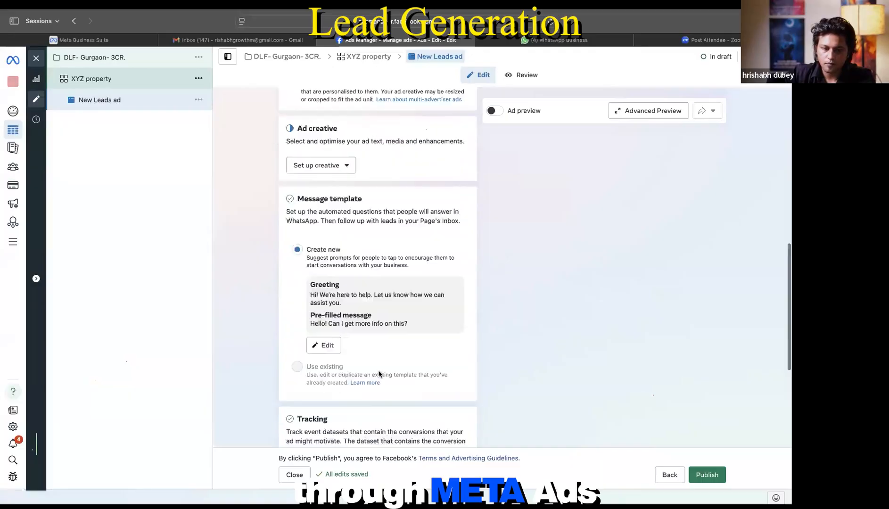
scroll(379, 375, up, 2)
scroll(379, 374, up, 1)
click(329, 268)
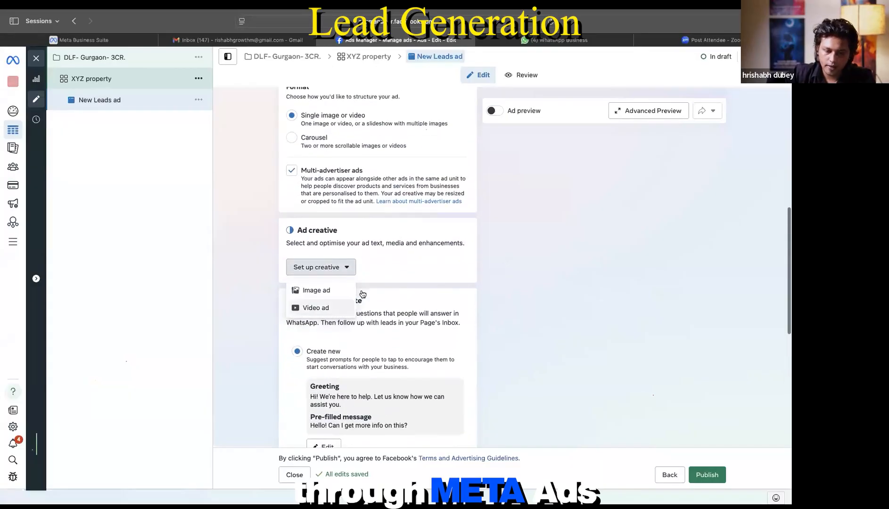
click(391, 278)
scroll(391, 278, down, 5)
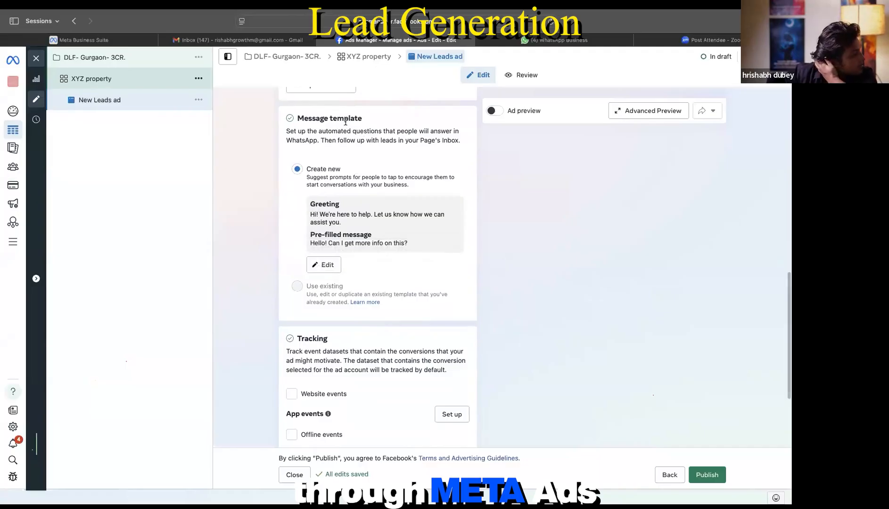
Step: In the WhatsApp template editor, start replacing the pre-filled message with 'I want t'
click(328, 266)
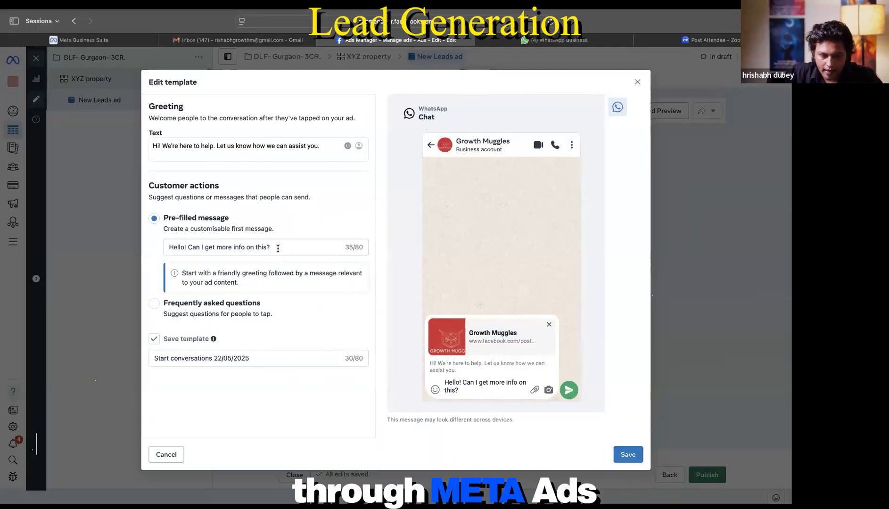
drag(278, 249, 161, 249)
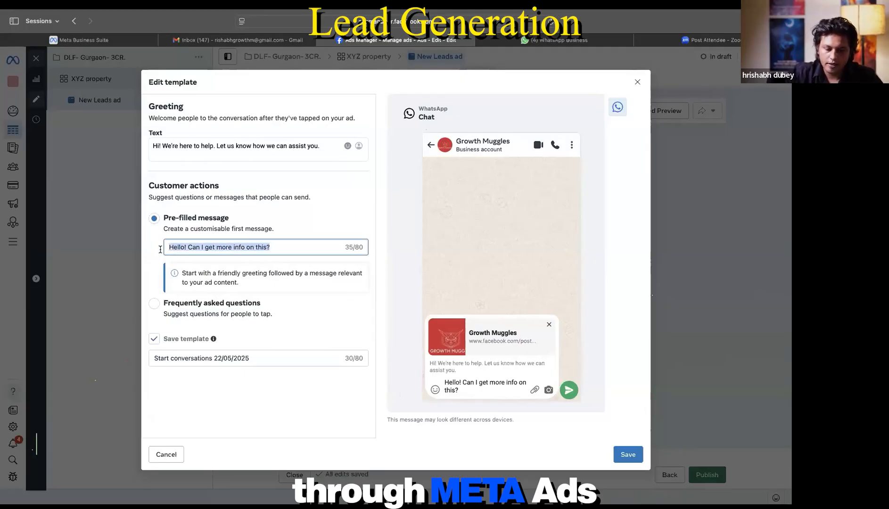
text(I want t)
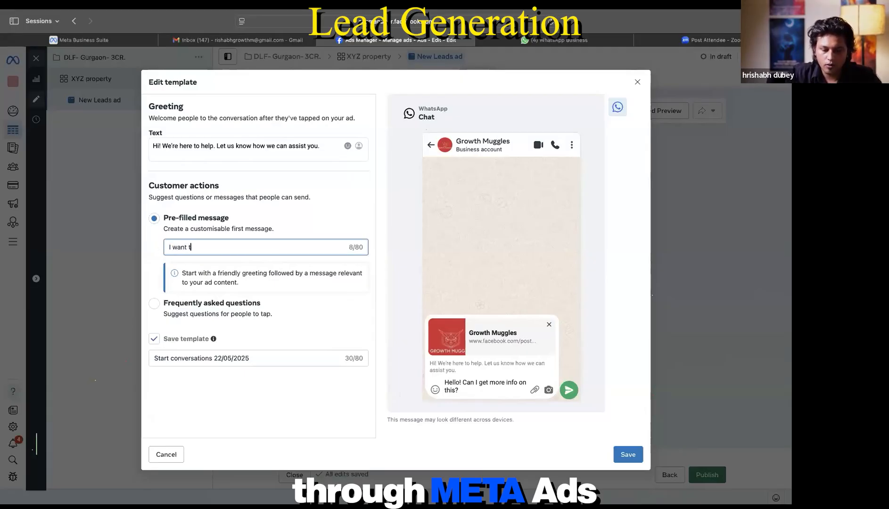
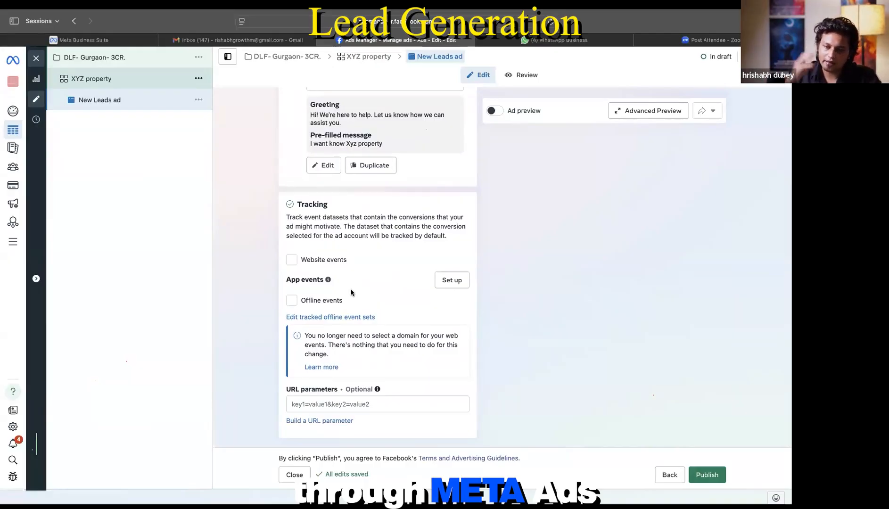
Step: Scroll through the New Leads ad's Identity, Ad setup and Tracking sections to review them
scroll(351, 292, up, 10)
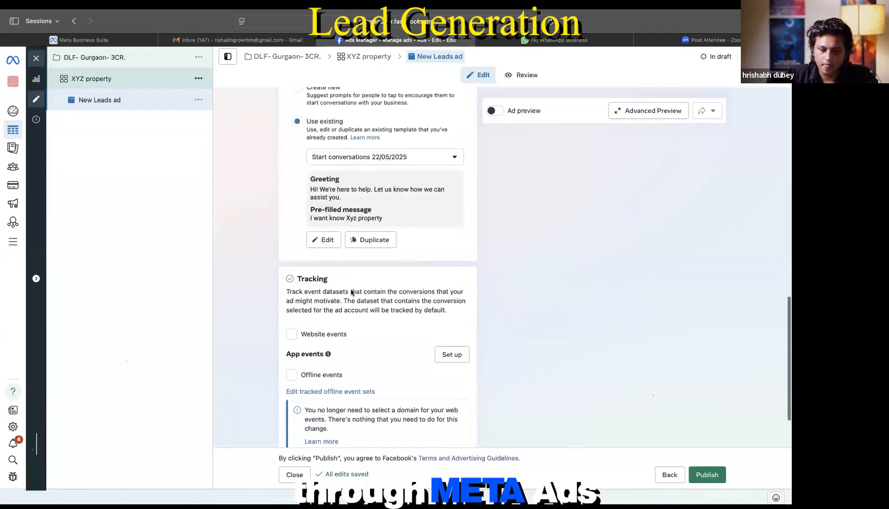
scroll(351, 293, up, 5)
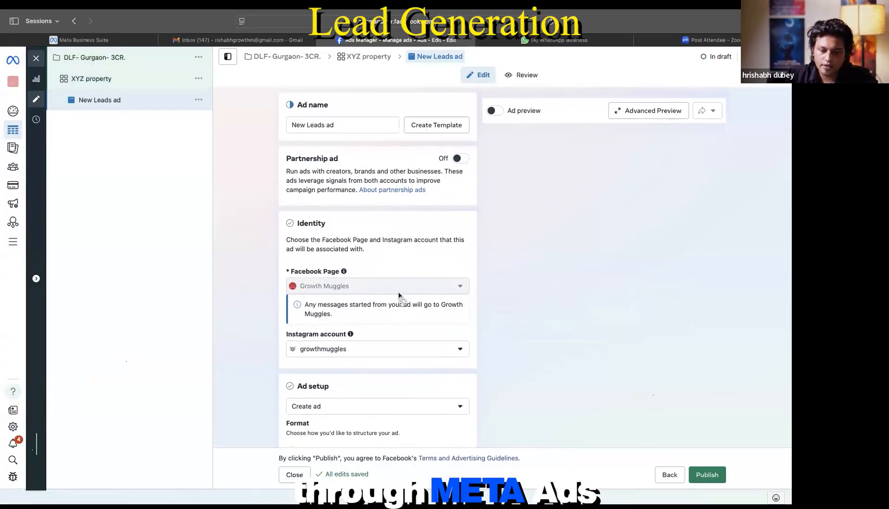
scroll(399, 293, down, 15)
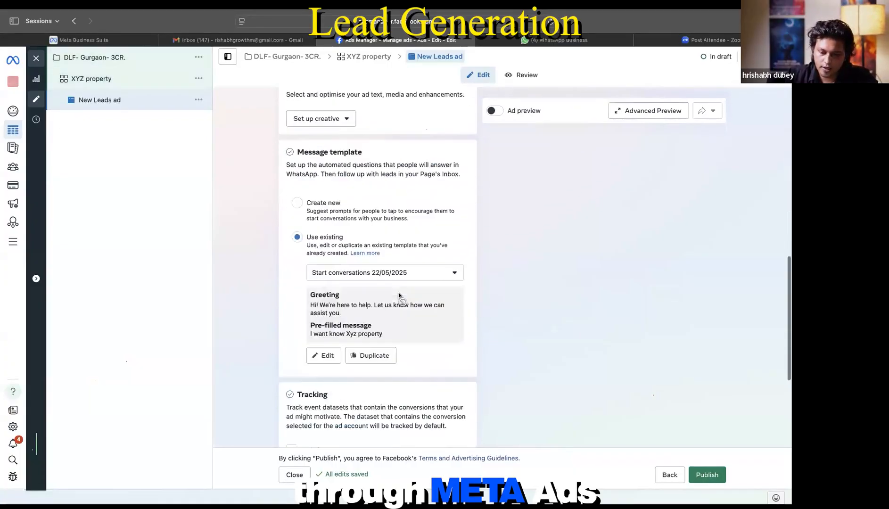
Step: Close the ad editor without publishing and list all campaigns with Ad sets and Ads selections cleared
click(36, 58)
click(453, 261)
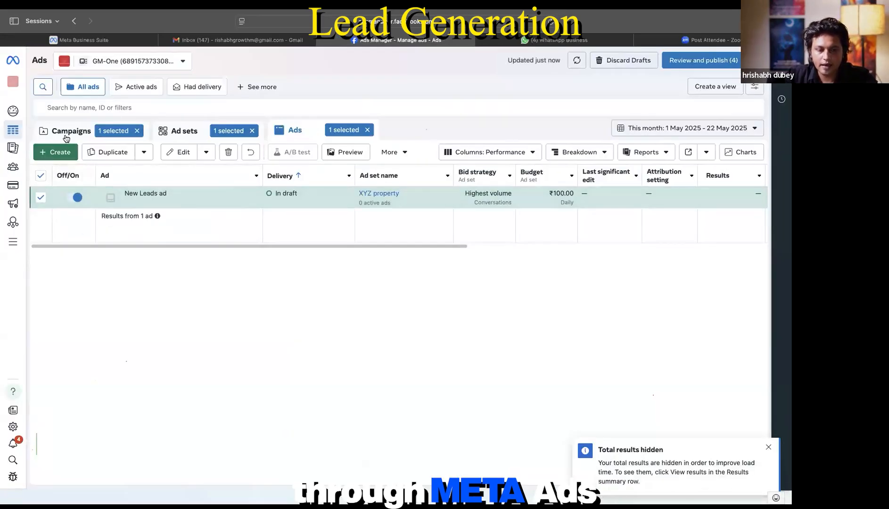
click(68, 133)
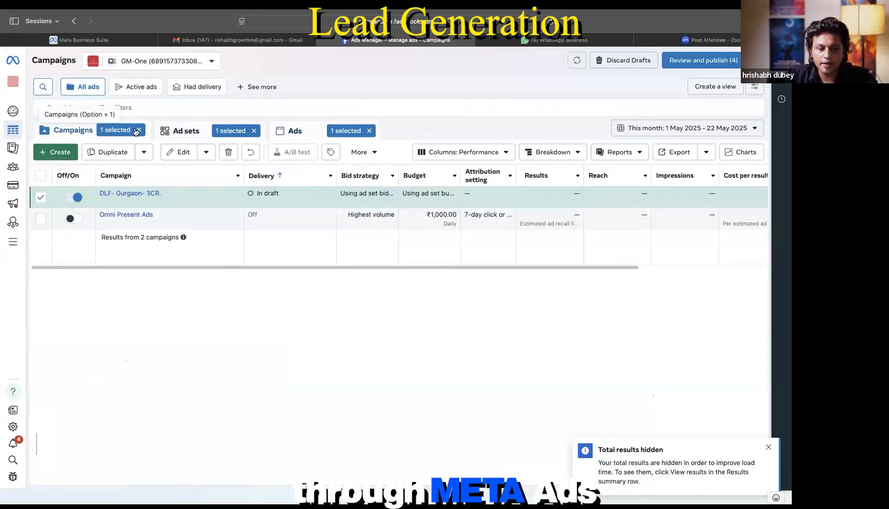
click(248, 131)
click(363, 131)
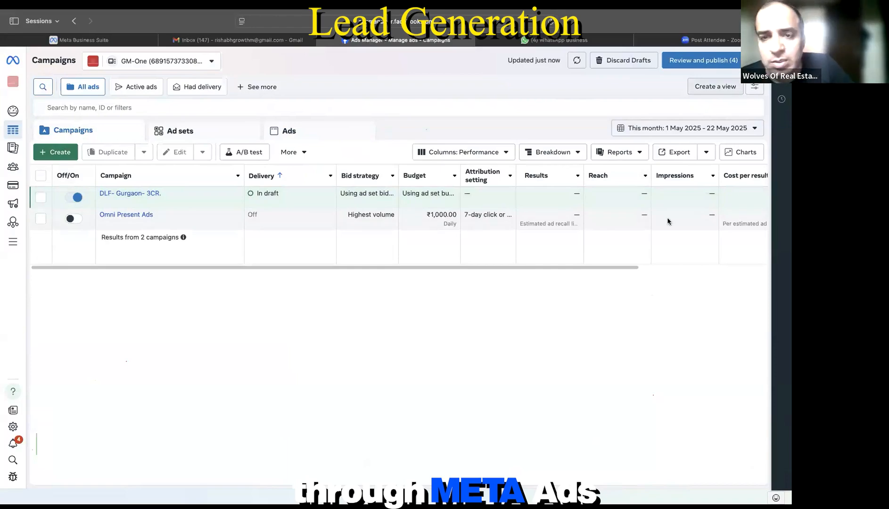
Step: Switch off the DLF- Gurgaon- 3CR. campaign and clear the '1 selected' chip
click(77, 197)
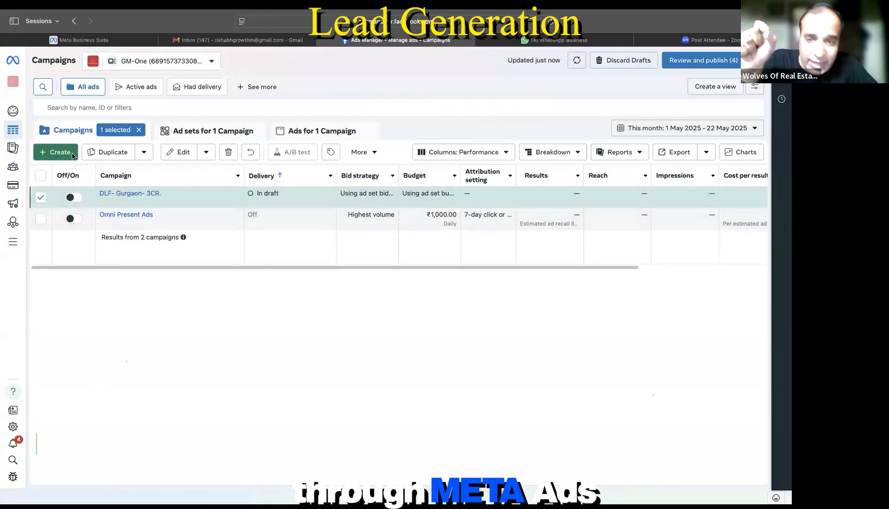
click(138, 129)
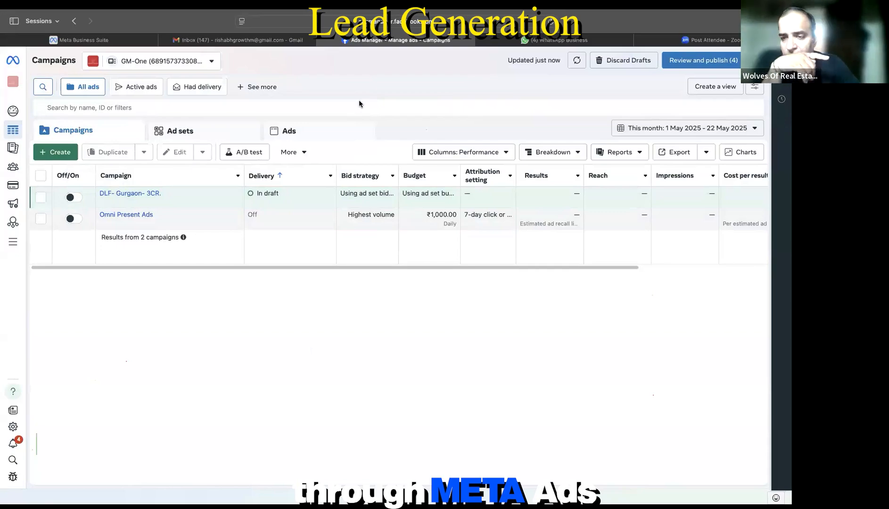
Step: Open the Create new campaign dialog from the Campaigns tab
mouse_move(15, 241)
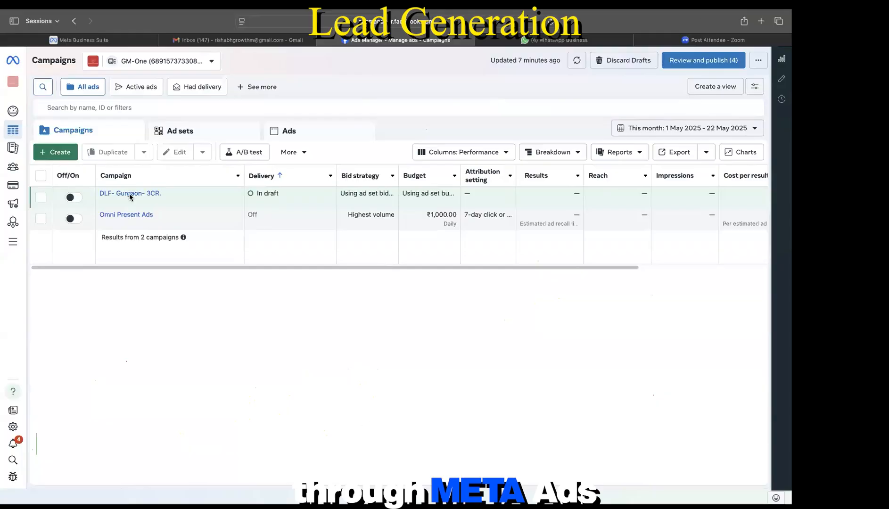
click(51, 153)
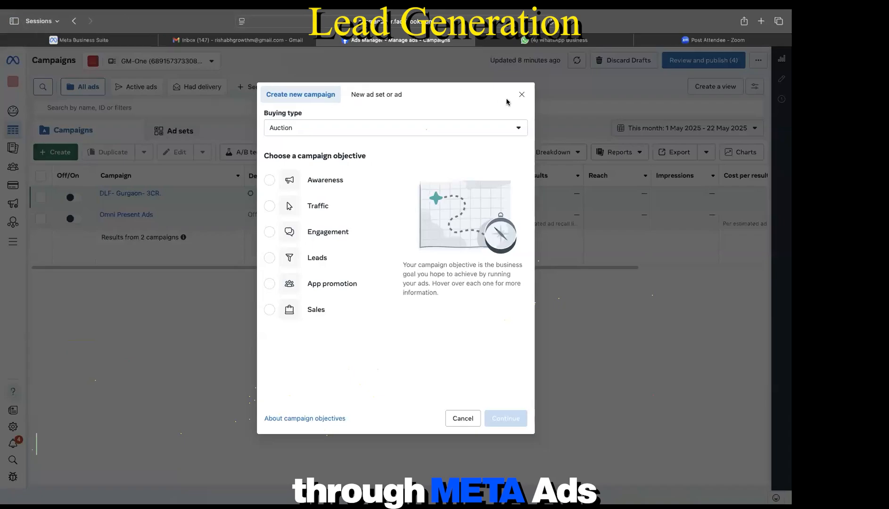
Step: Restart campaign creation and create a Leads campaign with the Manual leads campaign setup
click(521, 95)
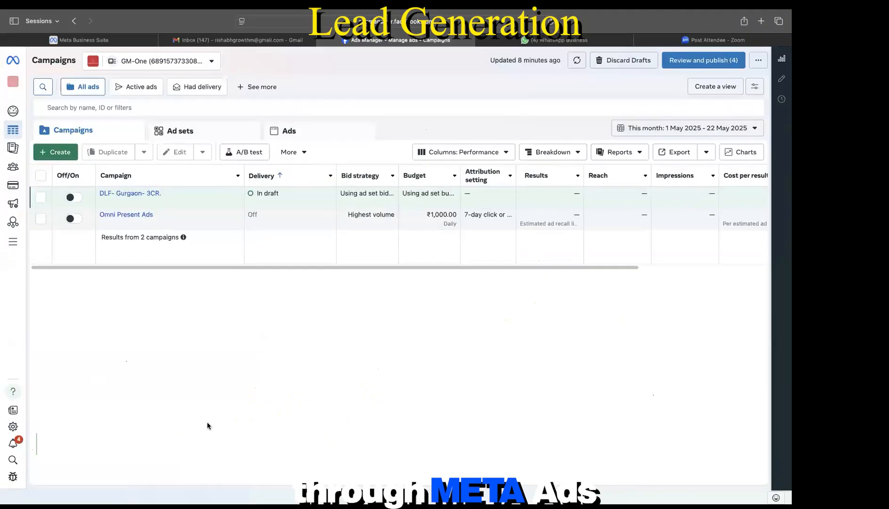
click(59, 153)
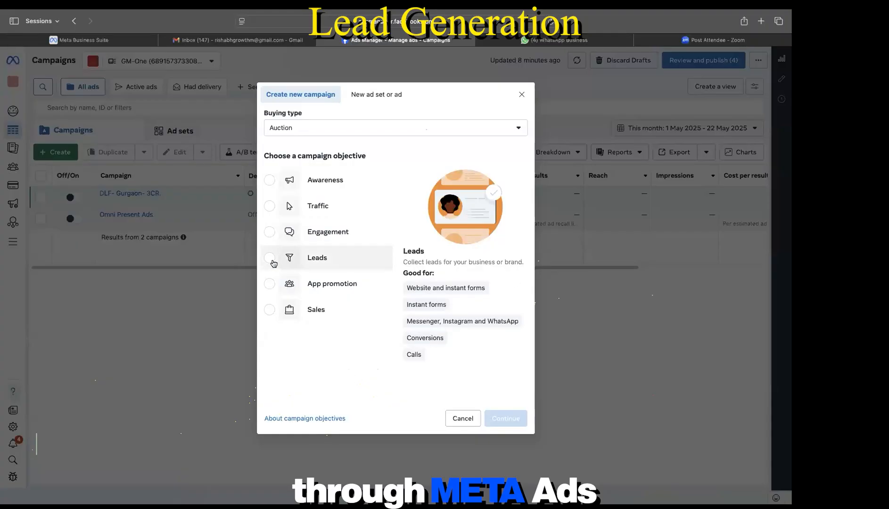
click(270, 258)
click(506, 418)
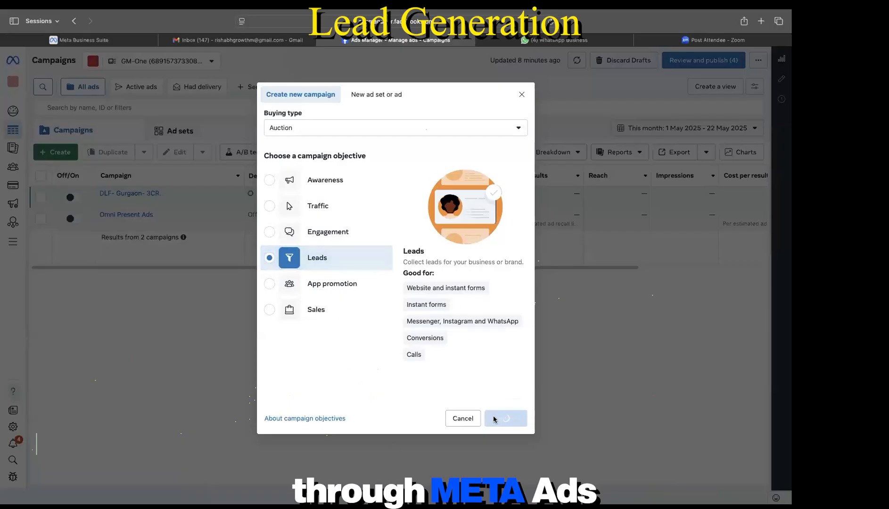
click(414, 289)
click(508, 314)
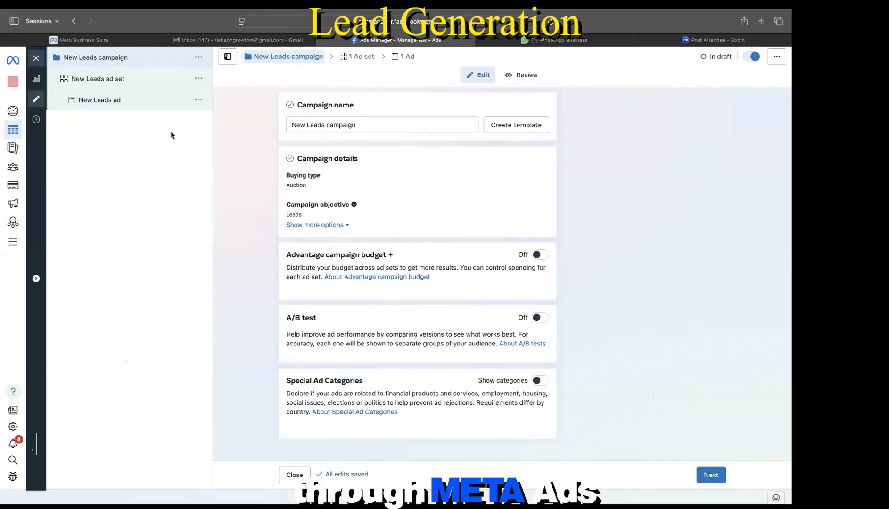
Step: Open the New Leads ad set and scroll past Conversion, Dataset and Audience to Placements
click(121, 86)
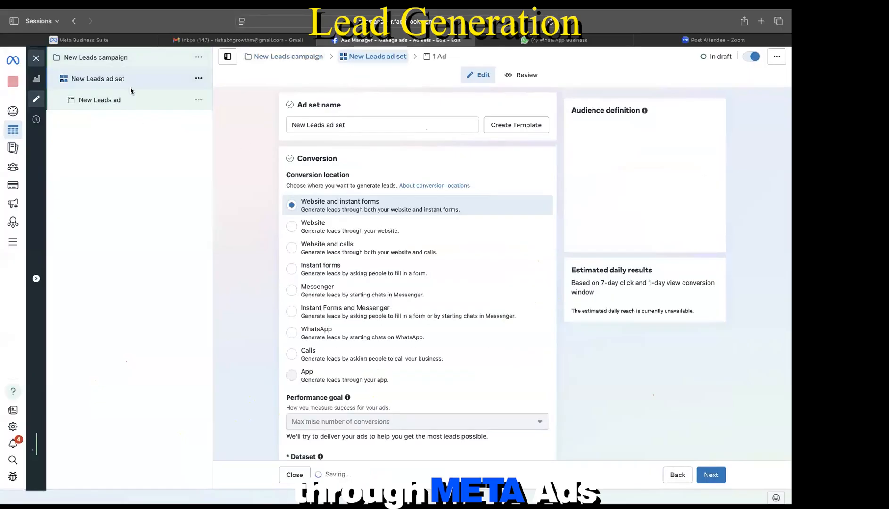
scroll(280, 320, down, 2)
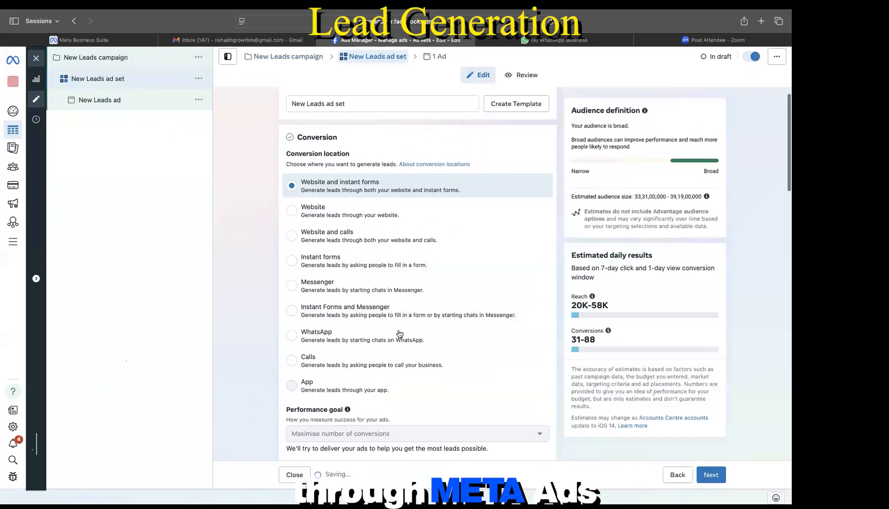
scroll(398, 336, down, 5)
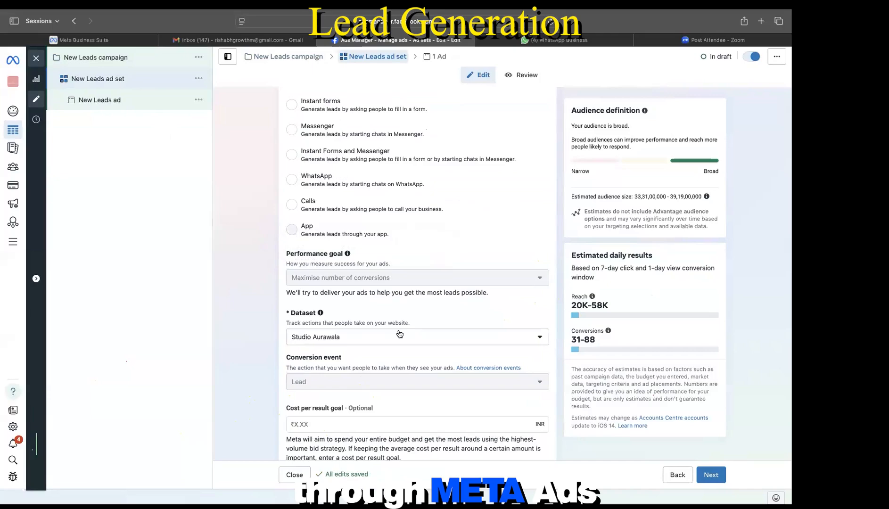
scroll(399, 334, down, 15)
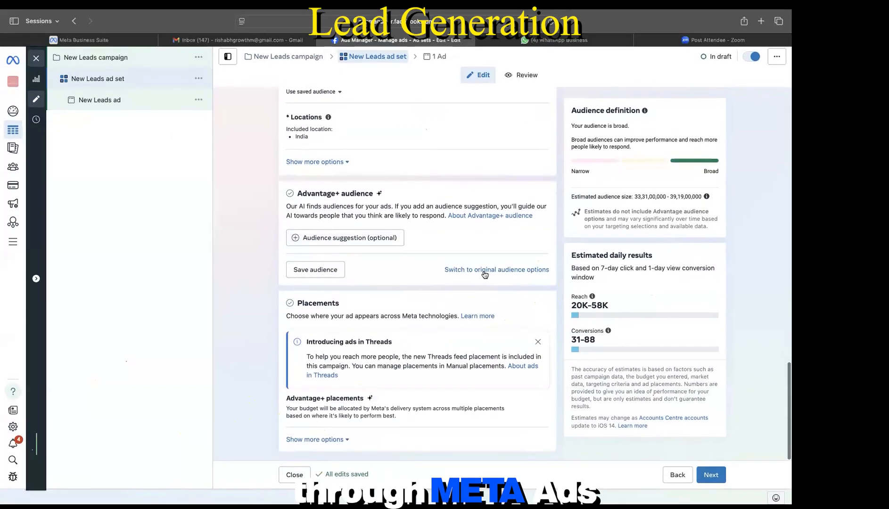
Step: Switch the ad set back to the original manual audience options
click(484, 271)
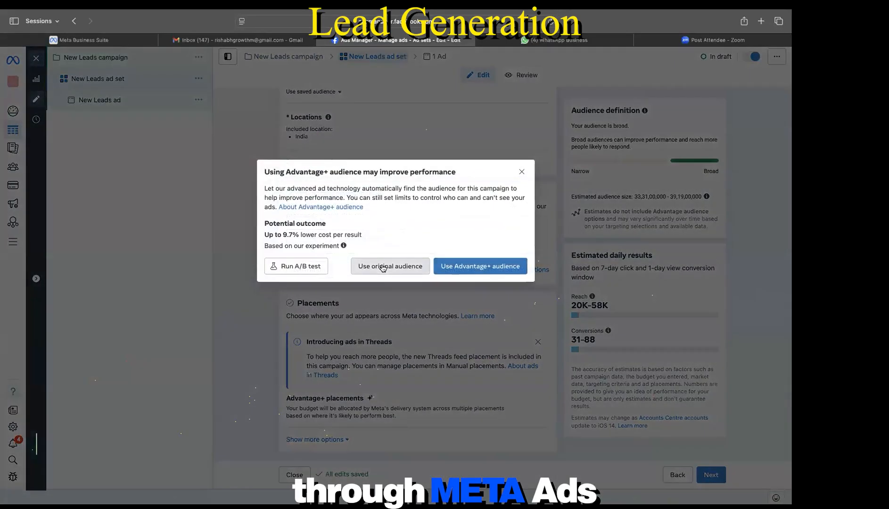
click(386, 266)
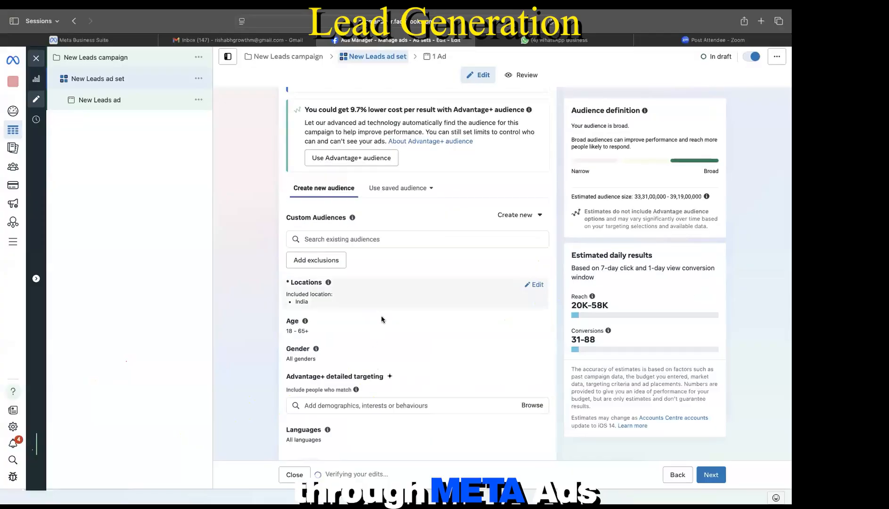
scroll(386, 306, down, 2)
Step: Add the interests Home, House, Apartment, Property investing and Real property to detailed targeting
click(341, 268)
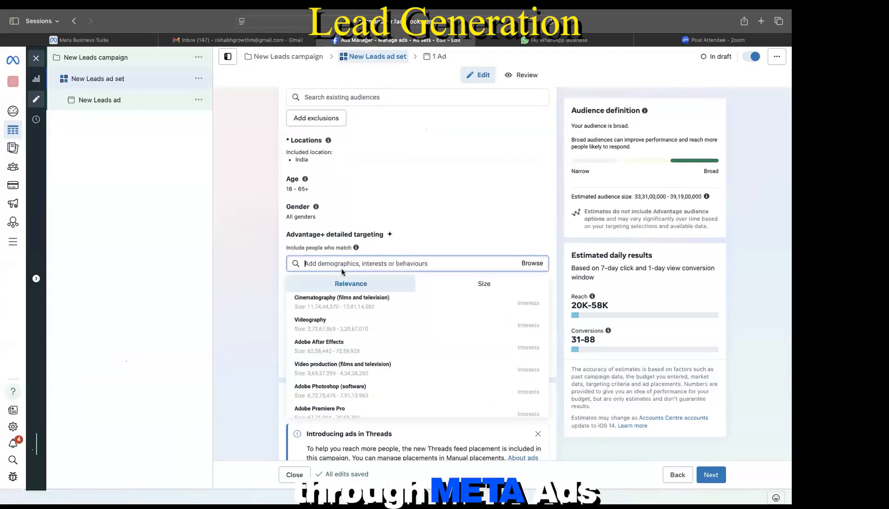
text(home)
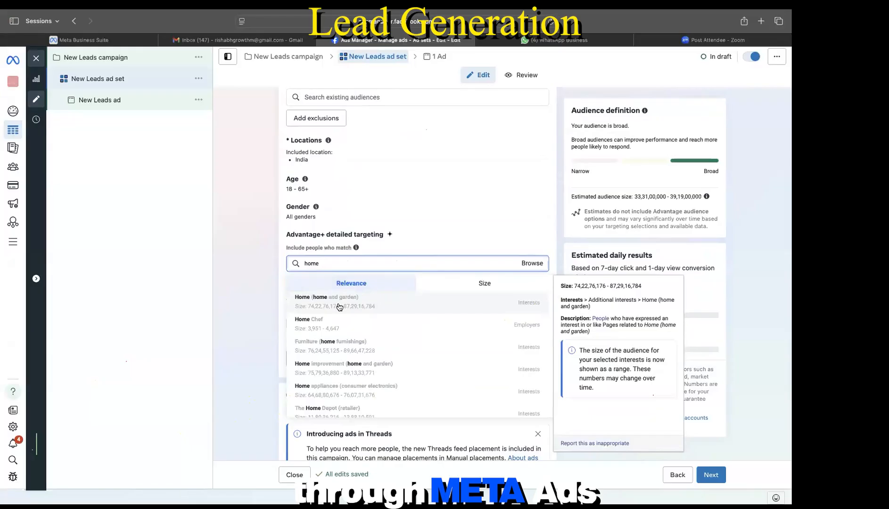
click(338, 306)
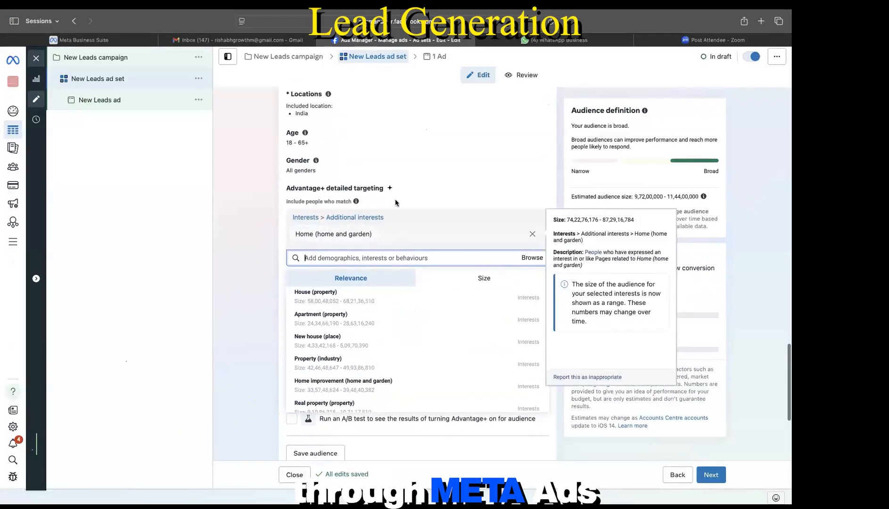
scroll(396, 202, down, 1)
scroll(395, 203, down, 1)
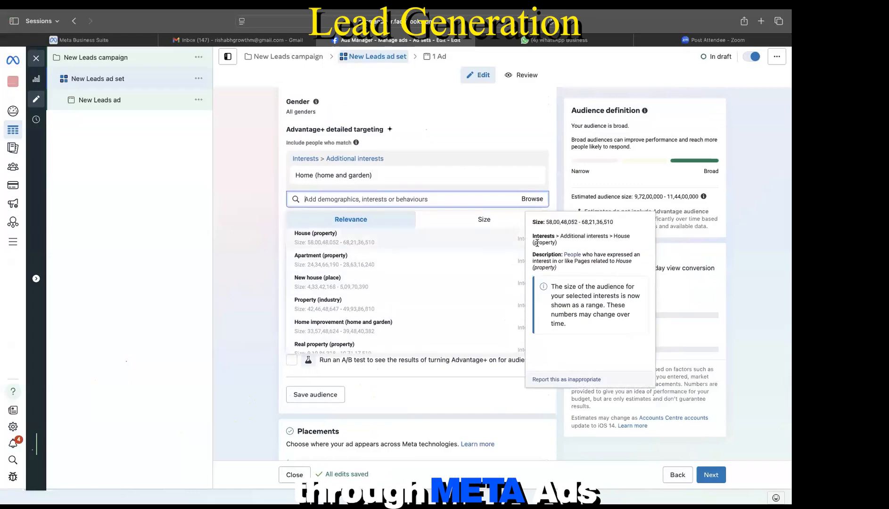
click(338, 245)
click(325, 259)
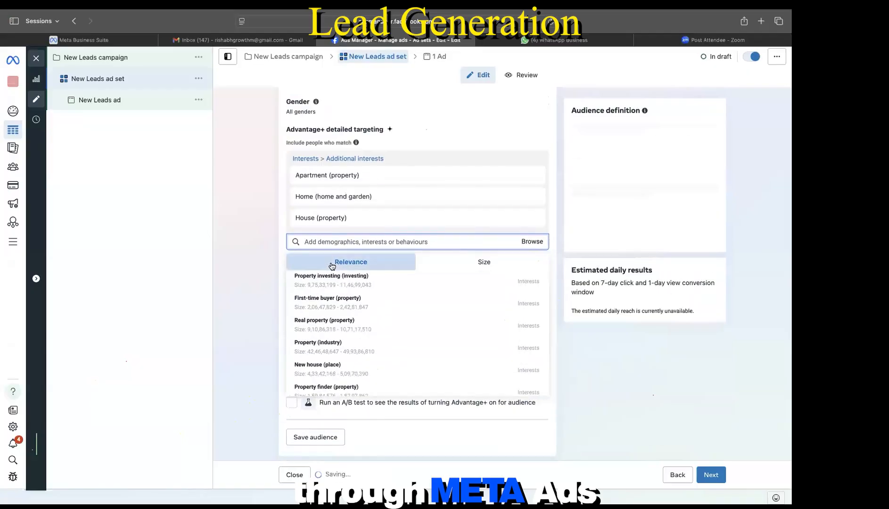
click(334, 282)
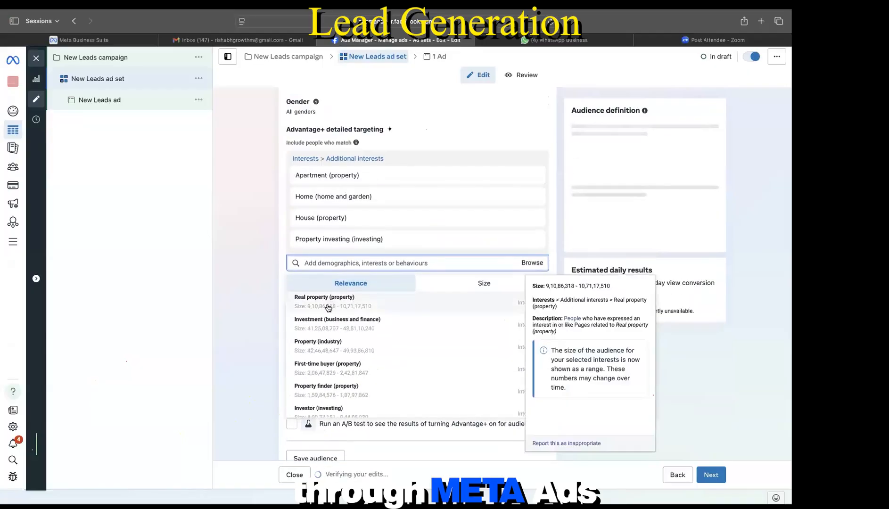
click(328, 302)
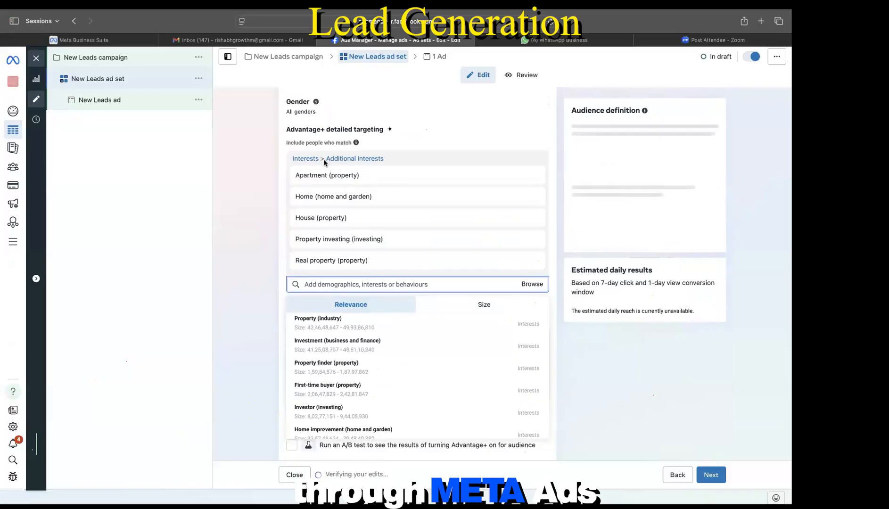
Step: Search for and add MagicBricks as a targeted interest
mouse_move(315, 220)
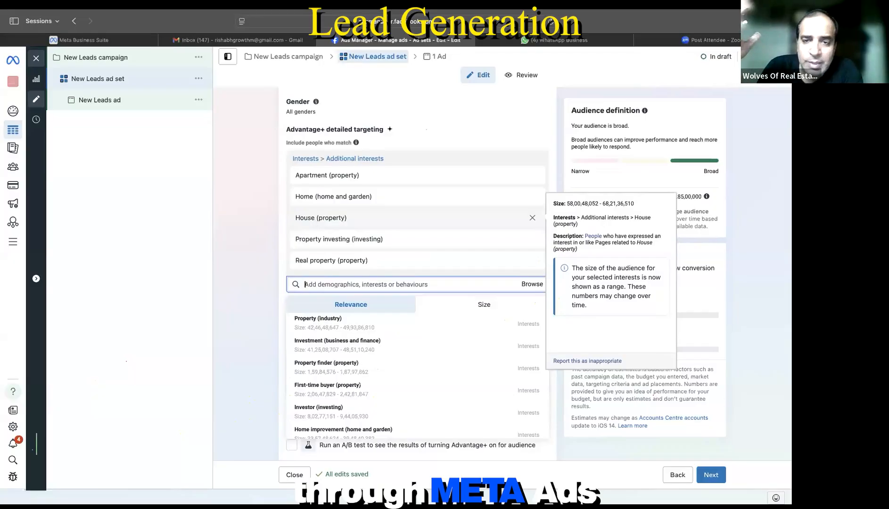
text(magicb)
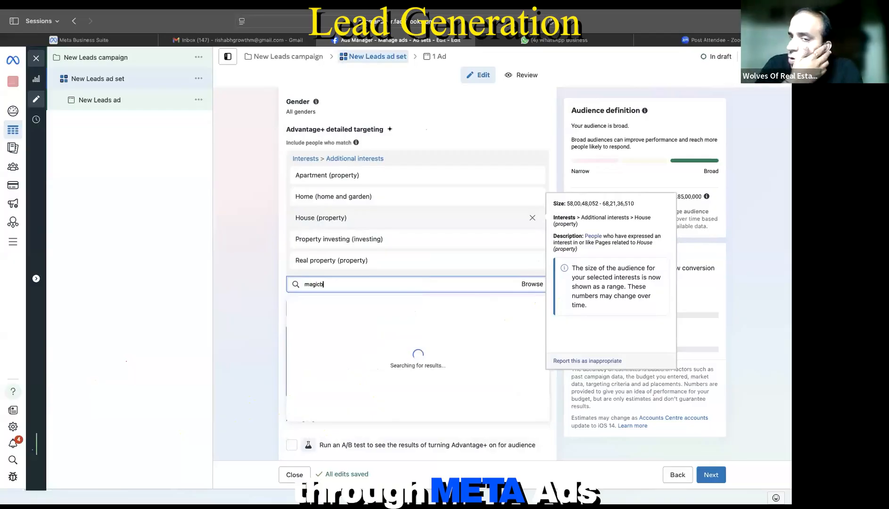
text(ri)
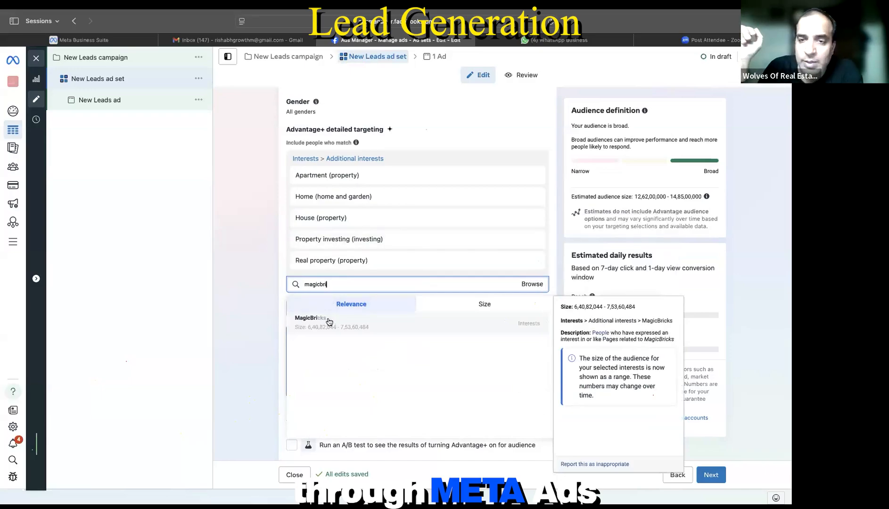
click(329, 321)
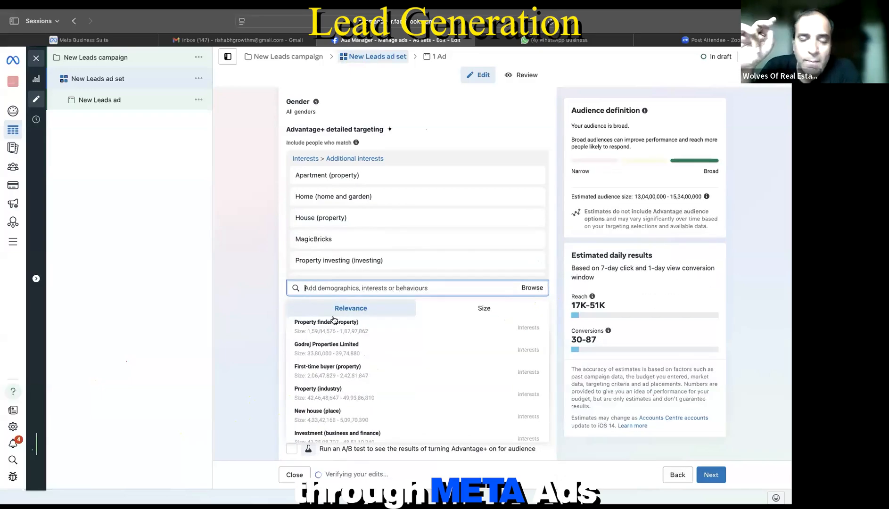
text(h)
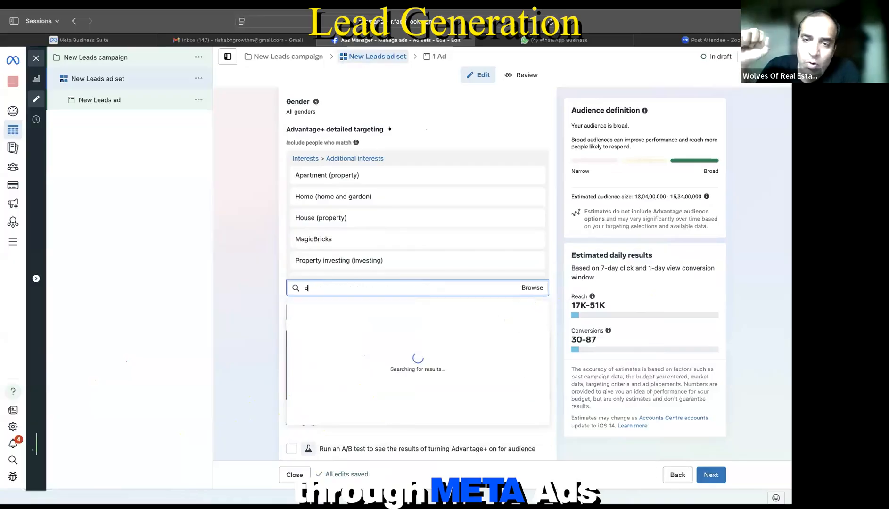
key(BackSpace)
text(housing)
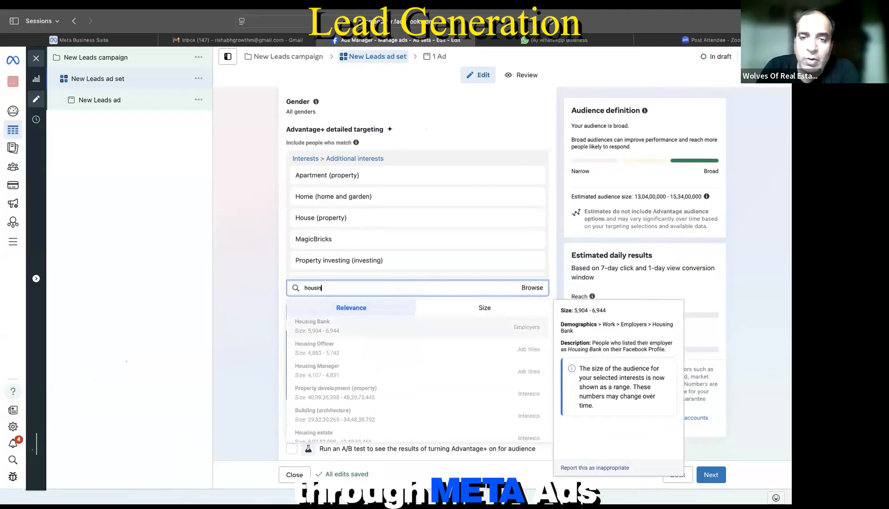
key(BackSpace)
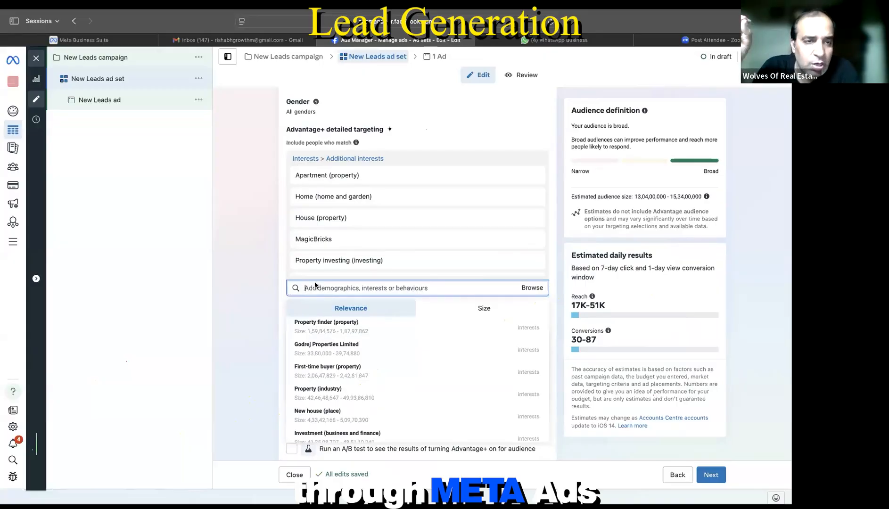
Step: Add builder interests Godrej Properties Limited, Prestige Group, Shapoorji Pallonji Group, Oberoi Realty and Godrej Group
click(268, 262)
click(340, 288)
mouse_move(336, 352)
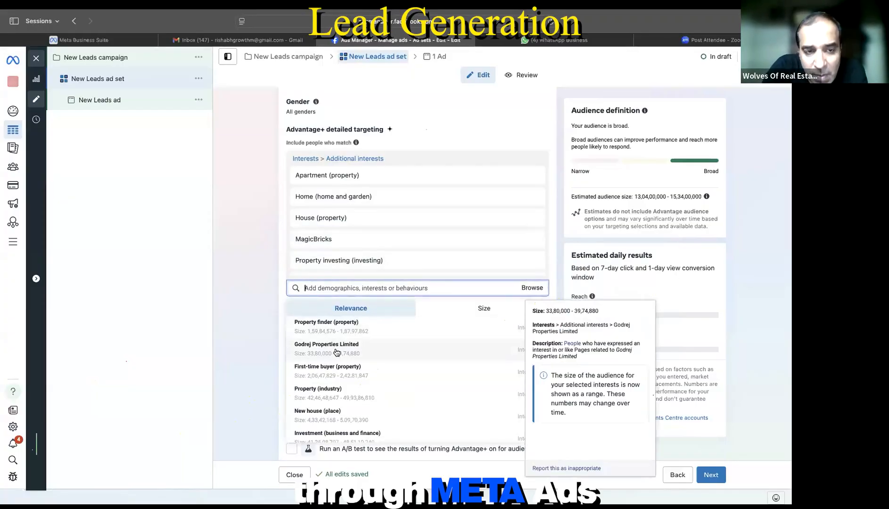
click(336, 353)
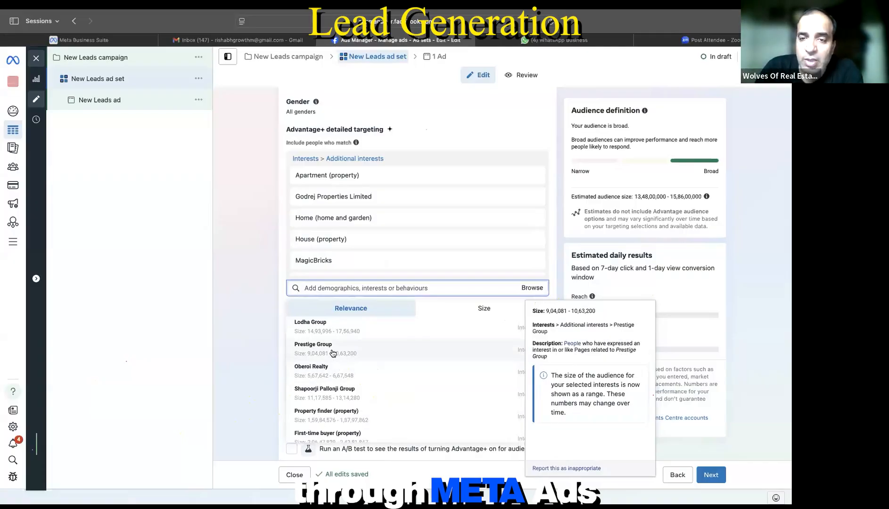
click(333, 353)
click(319, 347)
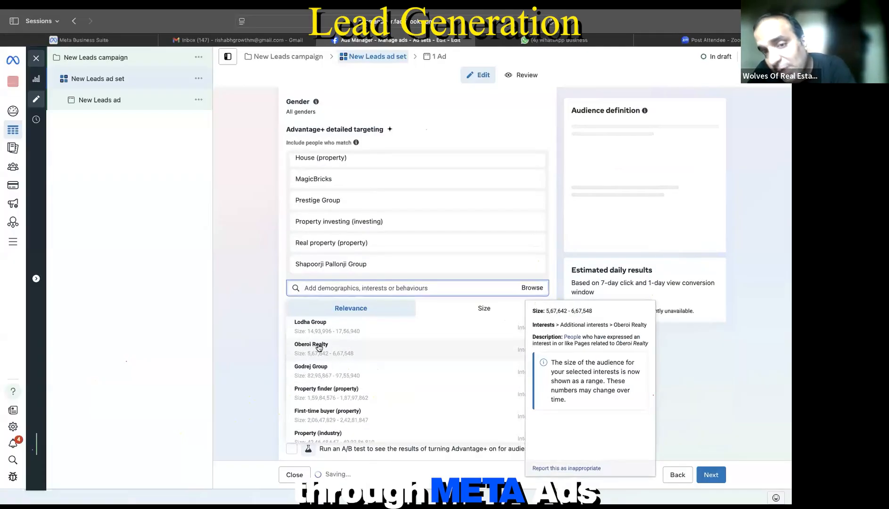
click(319, 348)
click(319, 348)
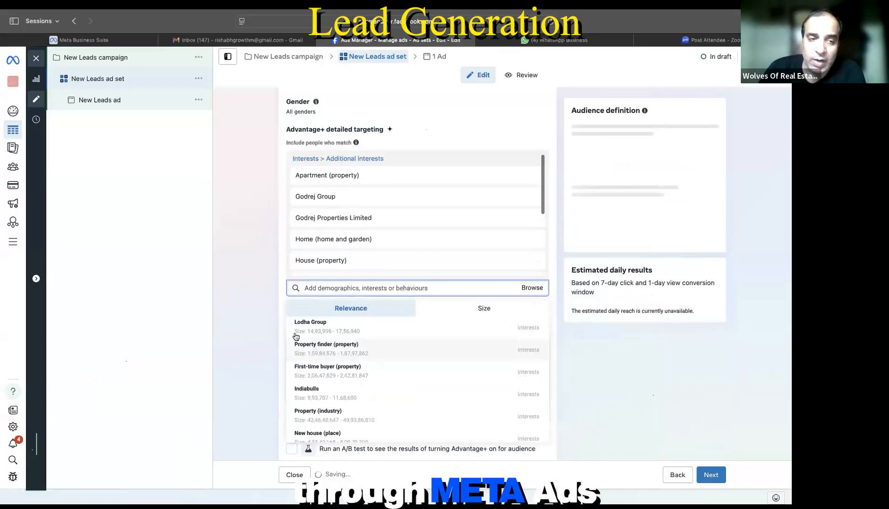
click(272, 311)
Step: Scroll through the detailed targeting section to review the selected interests
scroll(384, 221, up, 2)
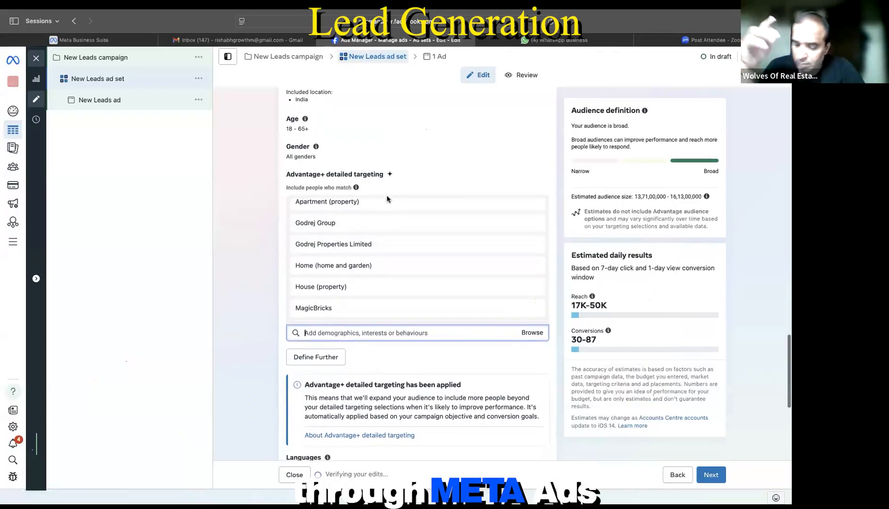
mouse_move(392, 276)
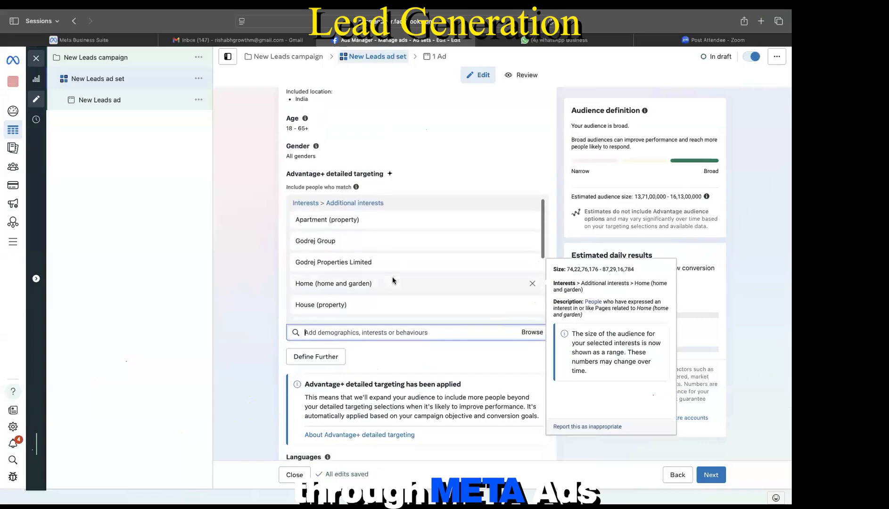
scroll(392, 277, down, 3)
scroll(392, 277, up, 3)
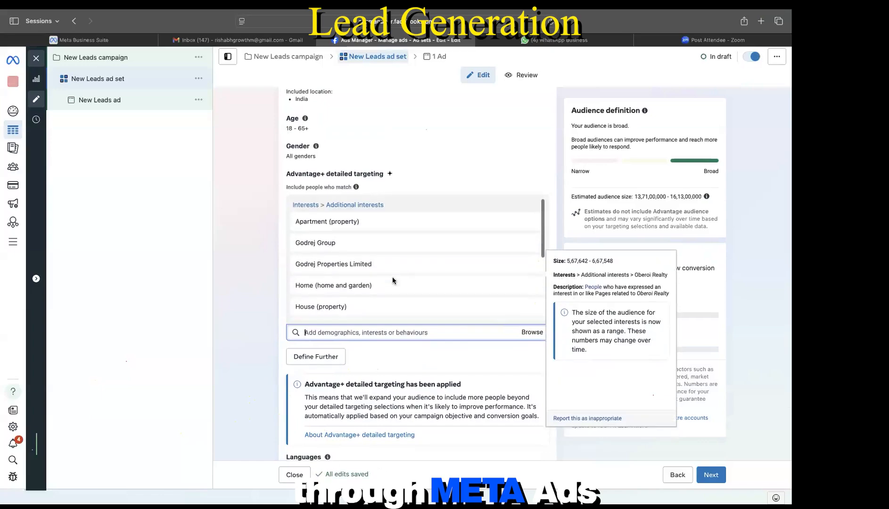
mouse_move(367, 283)
scroll(368, 281, down, 2)
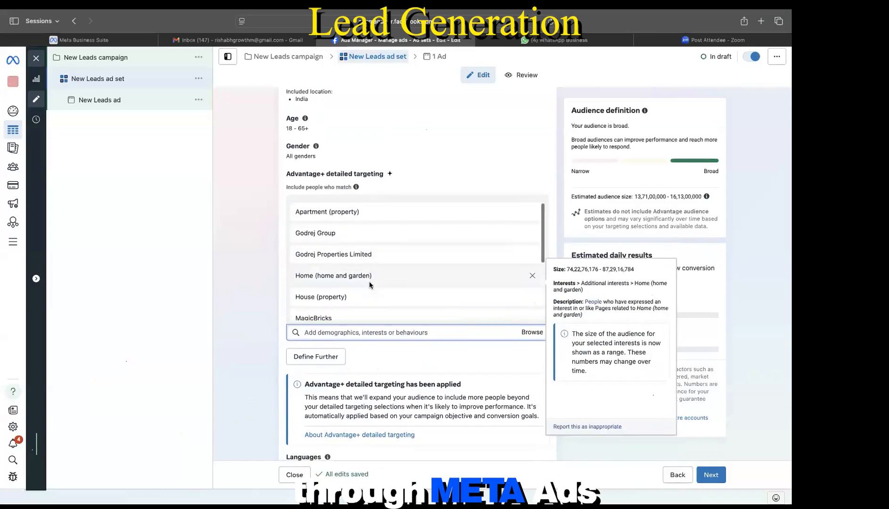
mouse_move(376, 224)
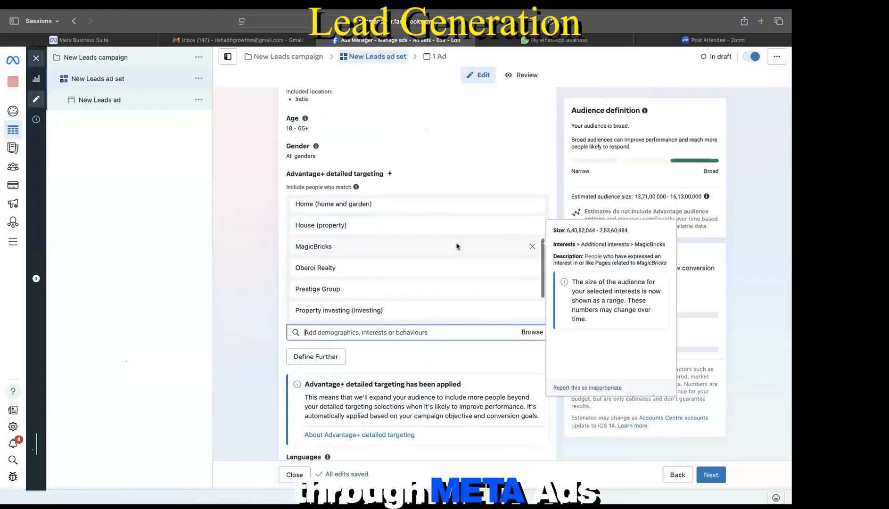
scroll(387, 216, up, 1)
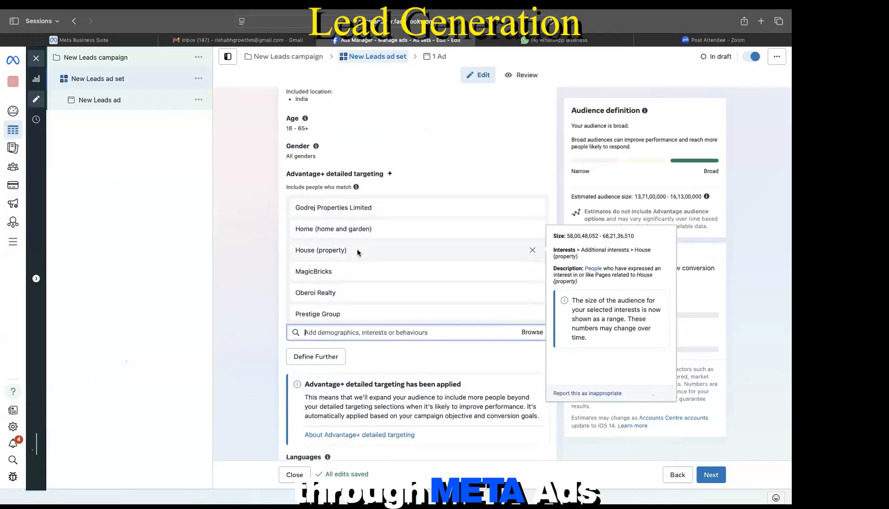
scroll(357, 253, down, 2)
scroll(357, 252, up, 4)
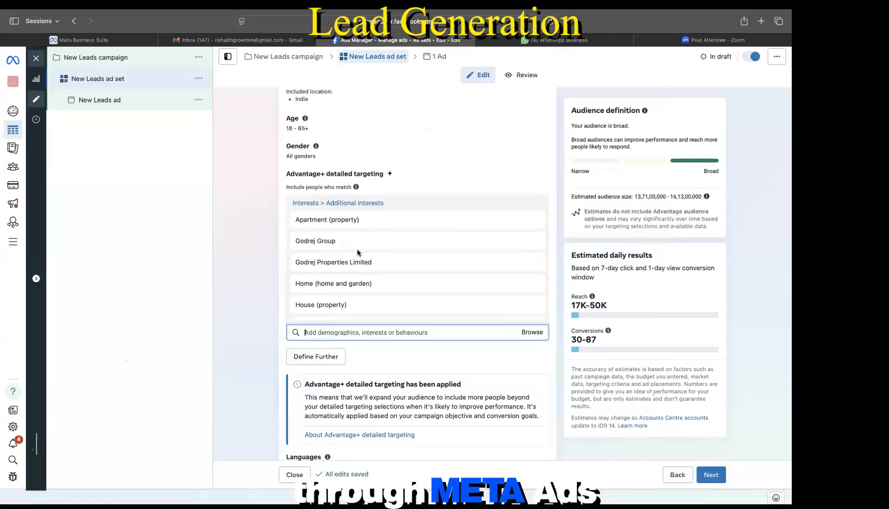
scroll(357, 253, down, 5)
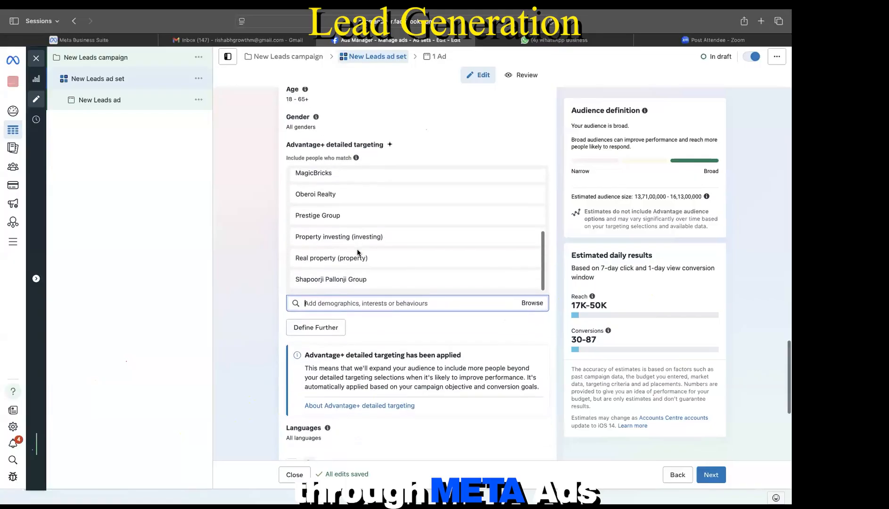
scroll(359, 285, up, 2)
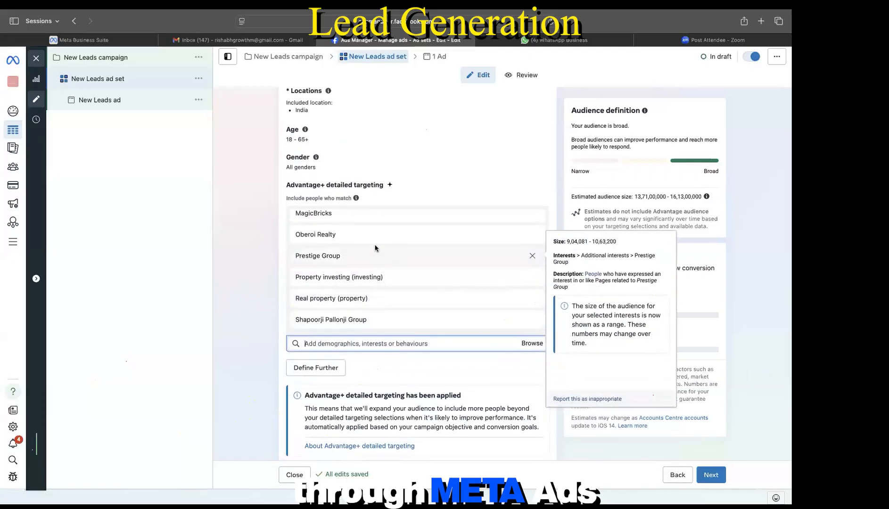
scroll(377, 245, up, 3)
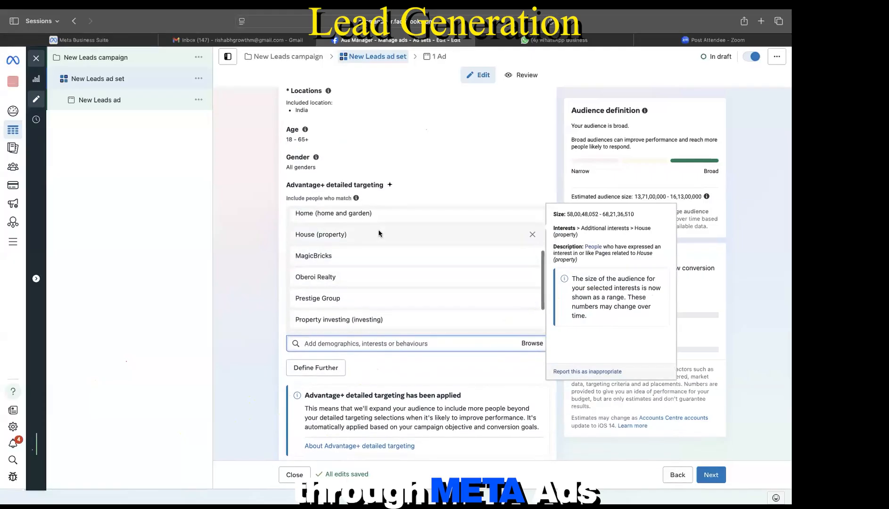
scroll(382, 225, up, 3)
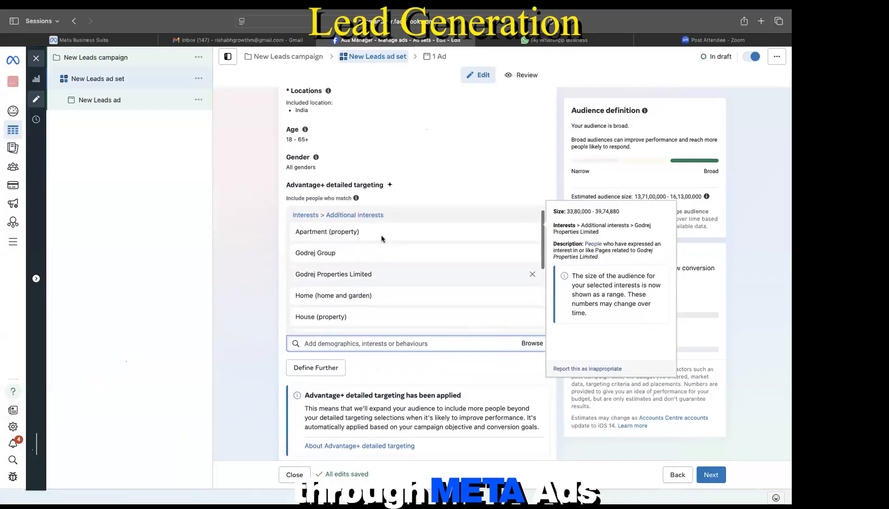
Step: Remove Apartment (property) from the targeted interests
click(532, 233)
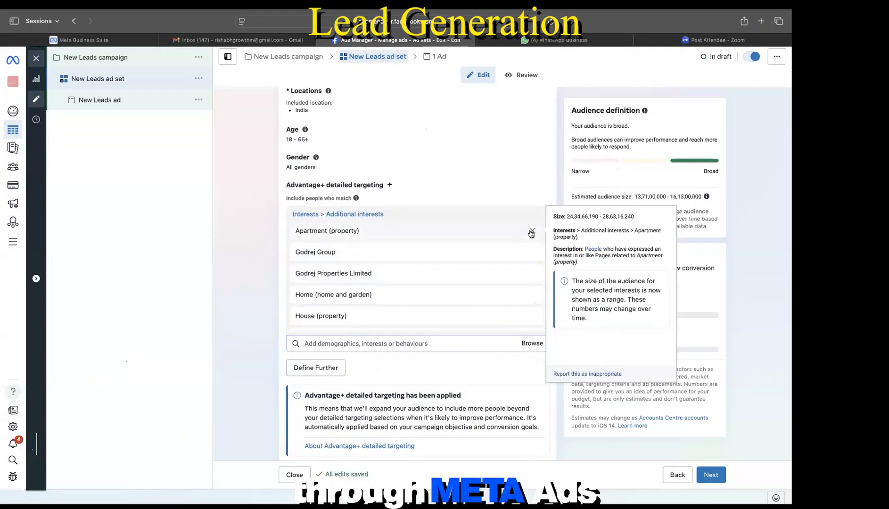
scroll(461, 278, down, 5)
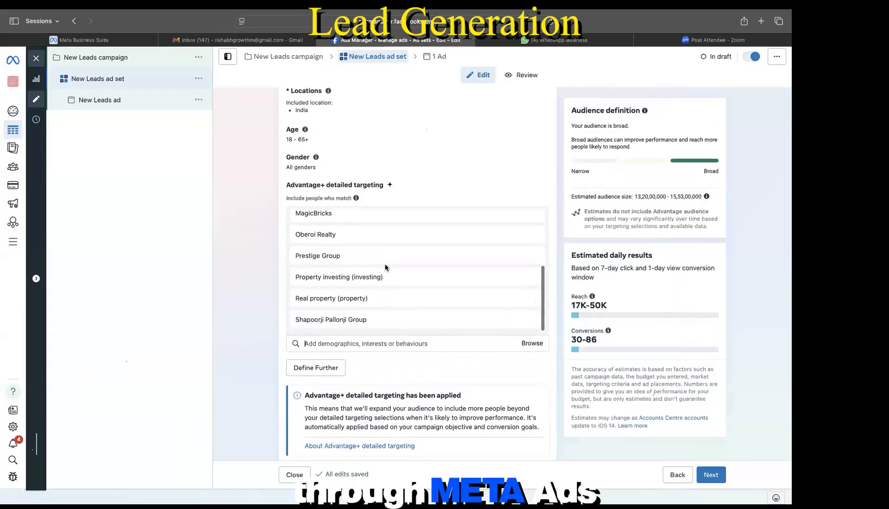
scroll(385, 267, up, 3)
Step: Rename the ad set to 'builder'
scroll(359, 213, up, 15)
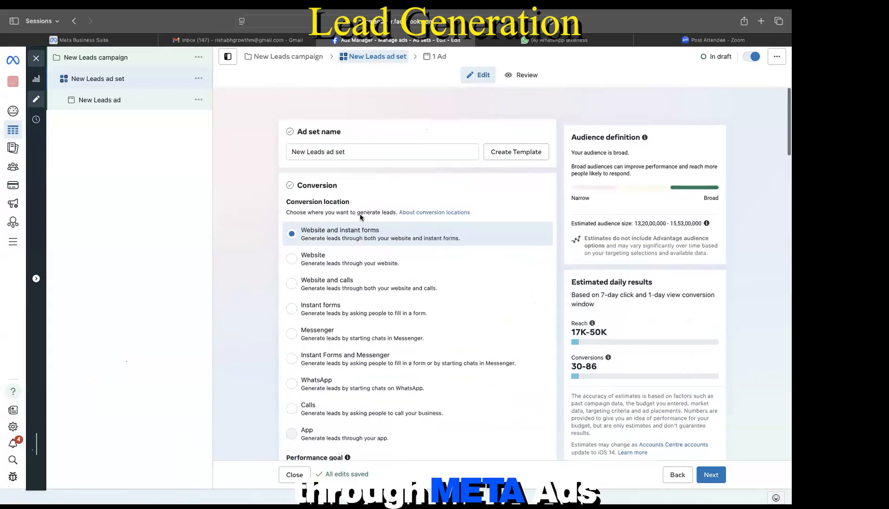
click(371, 130)
key(ctrl+a)
text(b)
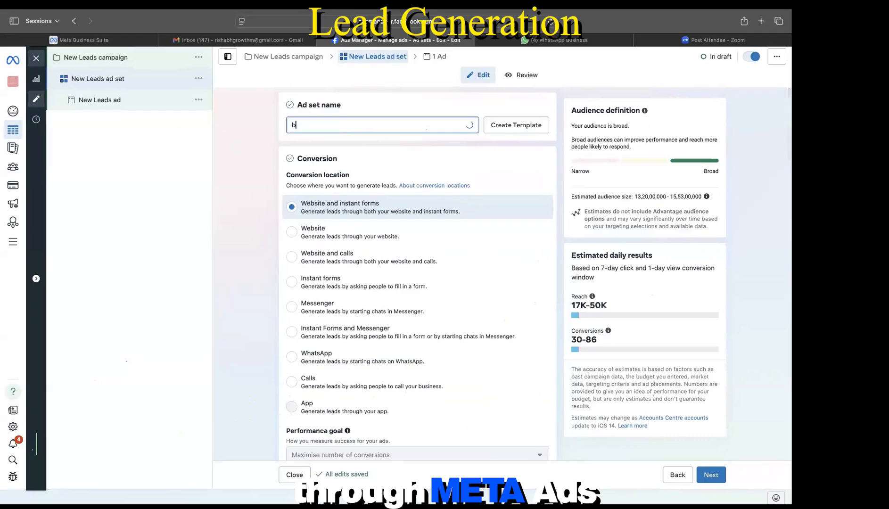
text(uoilder)
scroll(354, 266, down, 8)
scroll(353, 267, down, 10)
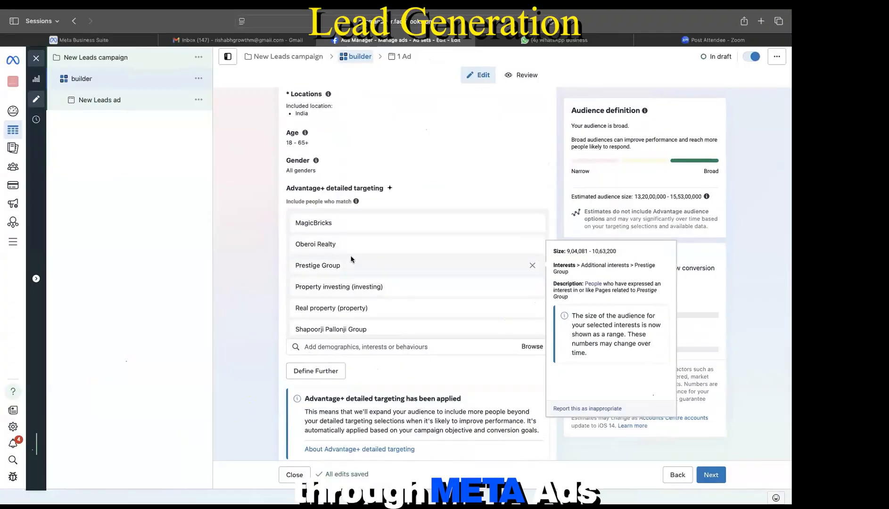
scroll(330, 262, up, 2)
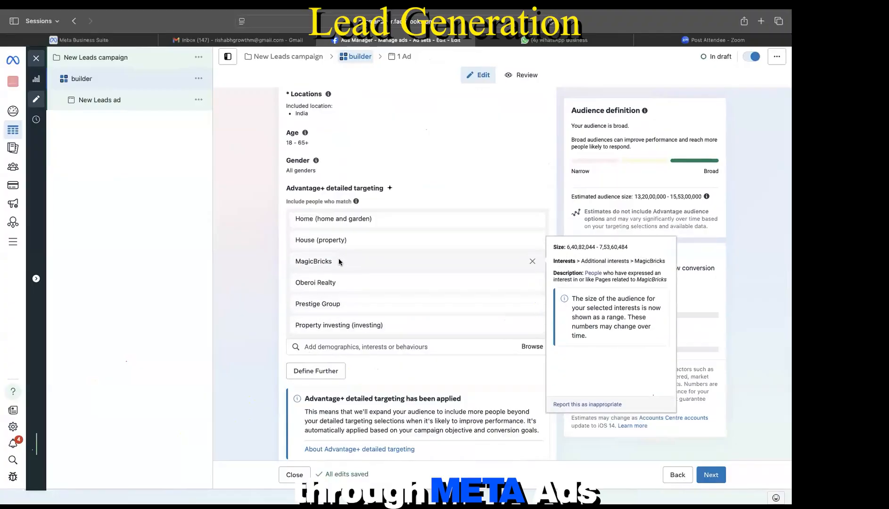
scroll(339, 258, up, 3)
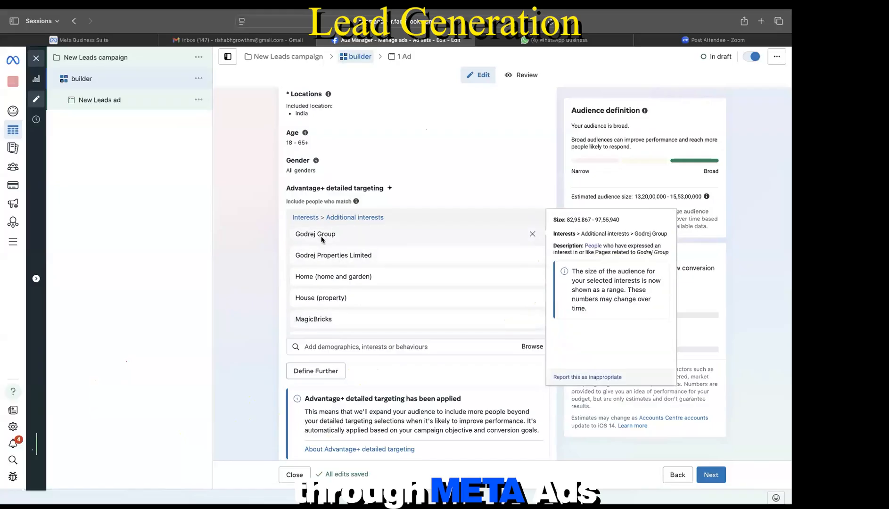
scroll(362, 292, down, 3)
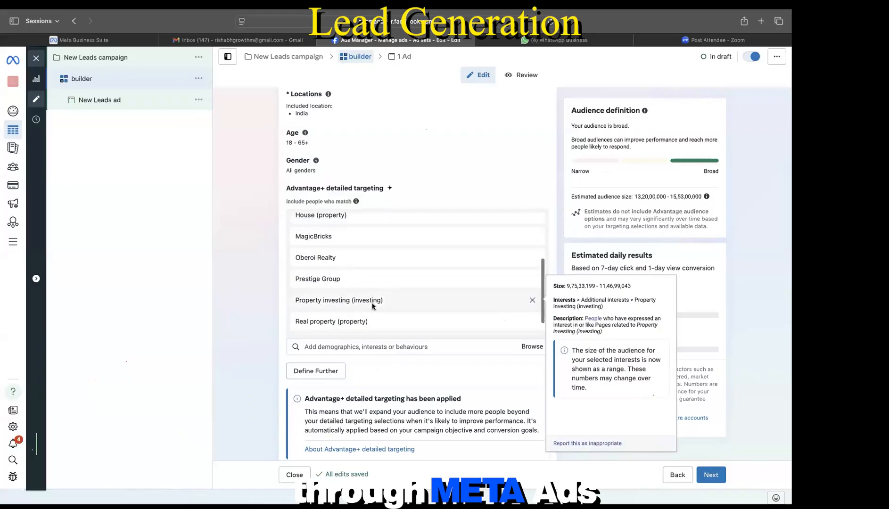
scroll(372, 306, down, 5)
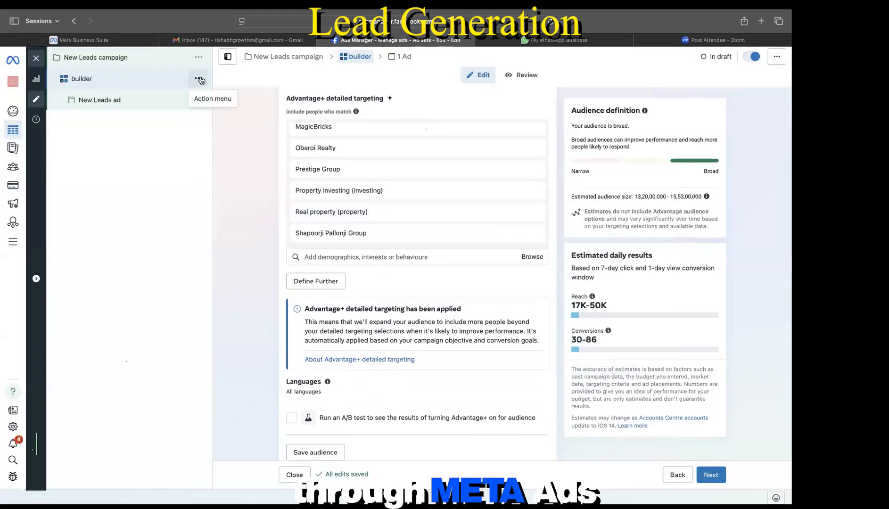
Step: Duplicate the builder ad set once into the existing campaign
click(199, 78)
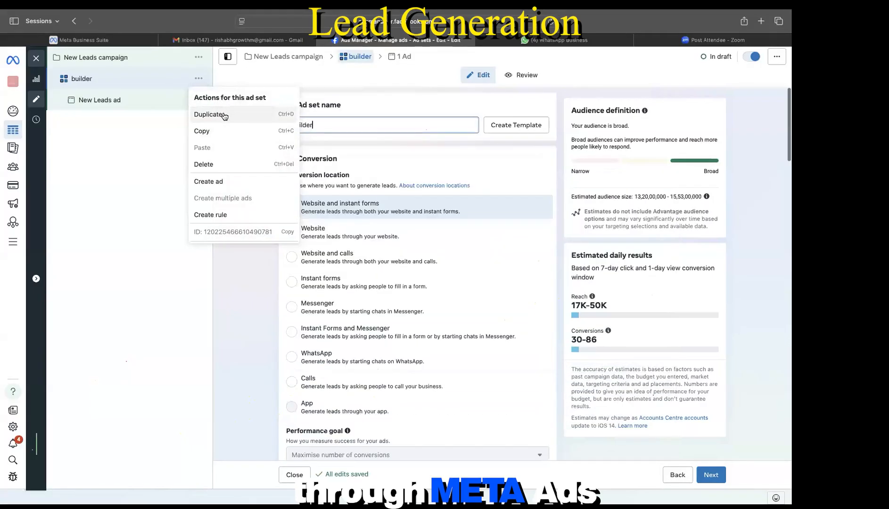
click(224, 115)
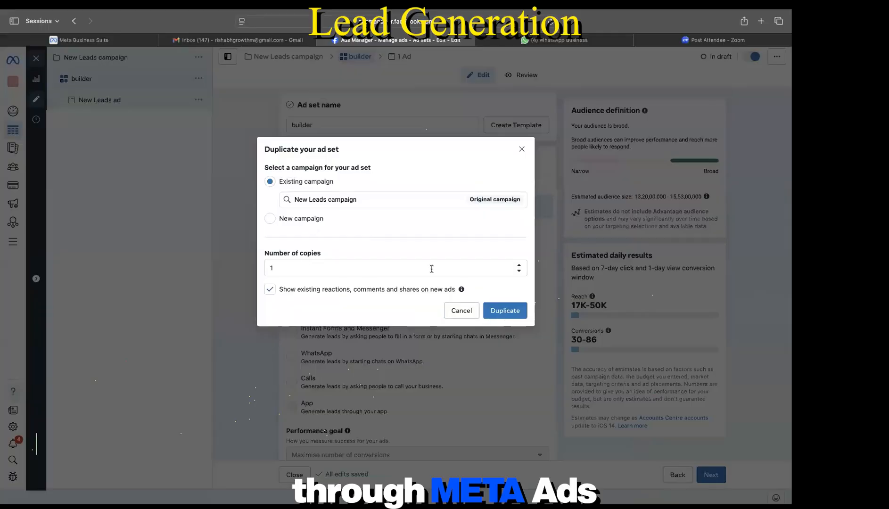
click(506, 311)
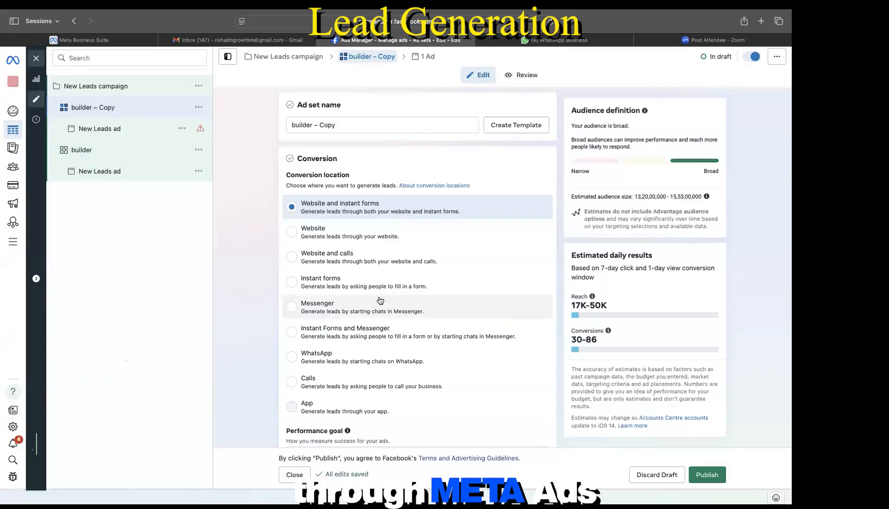
Step: Remove all ten interests, from Godrej Group to Shapoorji Pallonji Group, from the copy's targeting
scroll(380, 301, down, 15)
scroll(379, 300, down, 5)
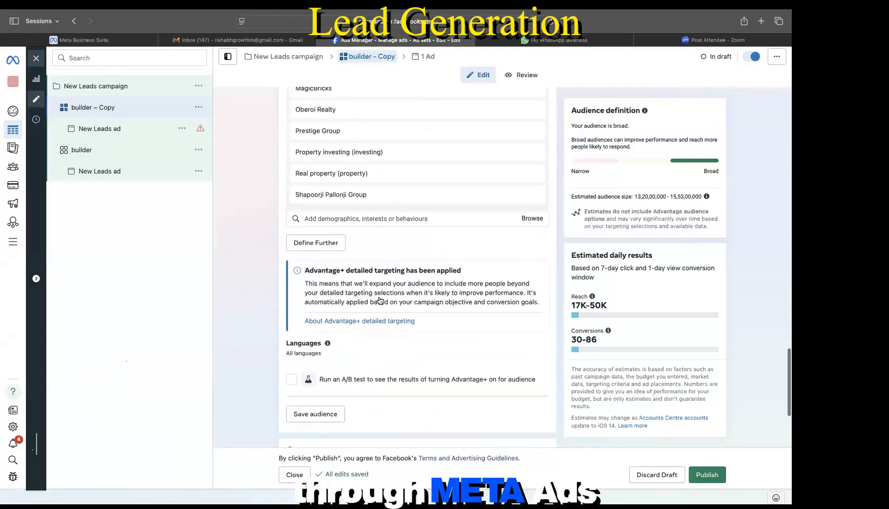
scroll(507, 193, up, 5)
mouse_move(479, 276)
scroll(519, 226, up, 4)
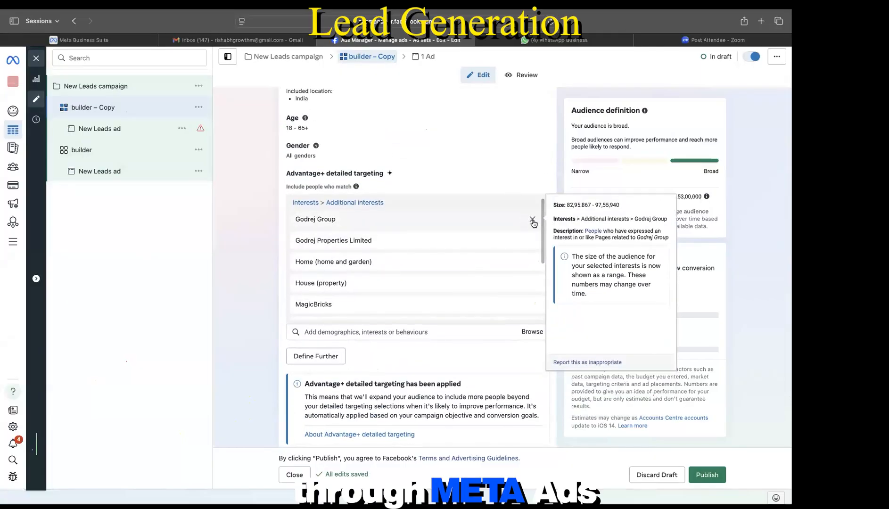
click(533, 220)
click(533, 220)
click(533, 220)
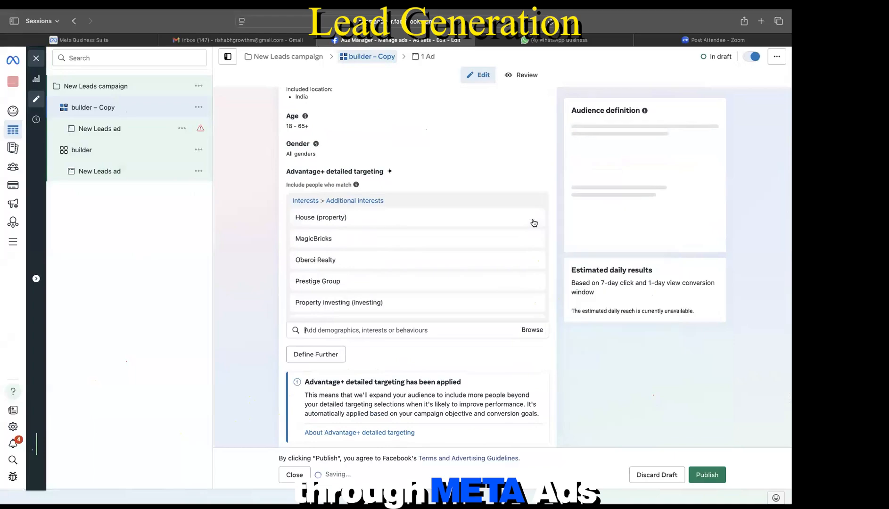
click(533, 220)
click(533, 220)
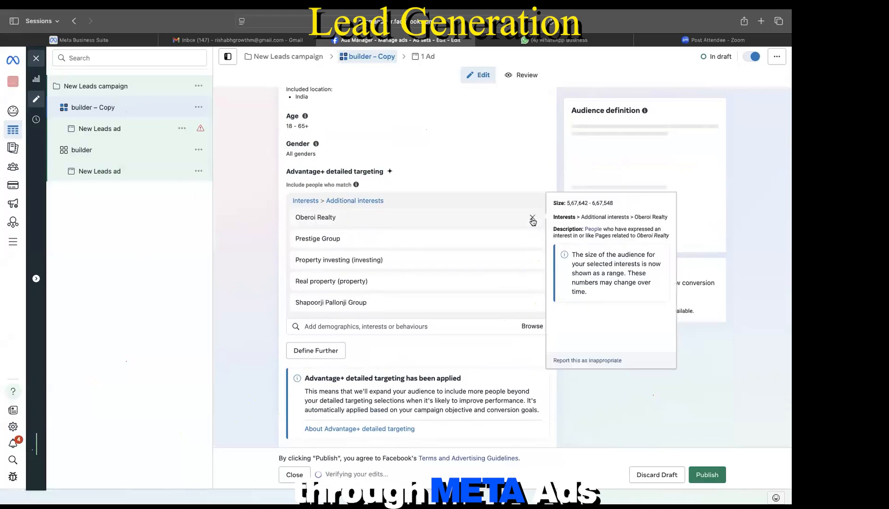
click(532, 220)
click(532, 220)
click(533, 220)
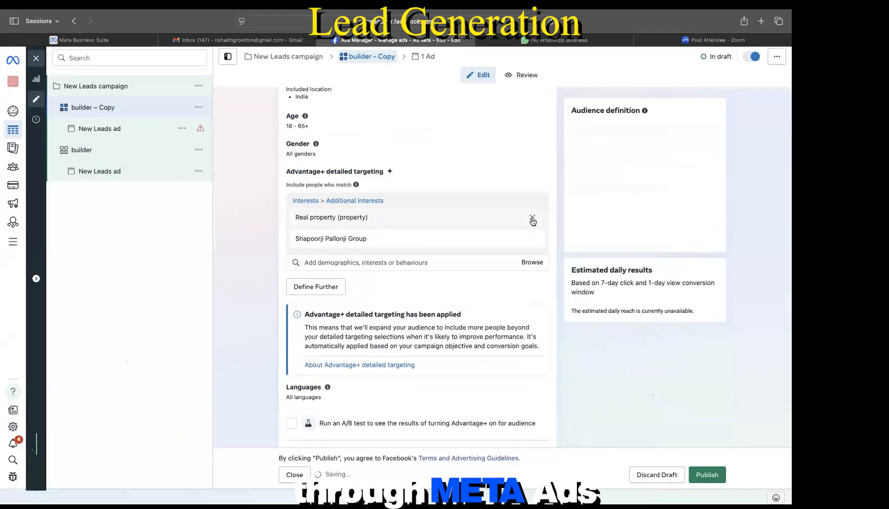
click(533, 220)
click(532, 220)
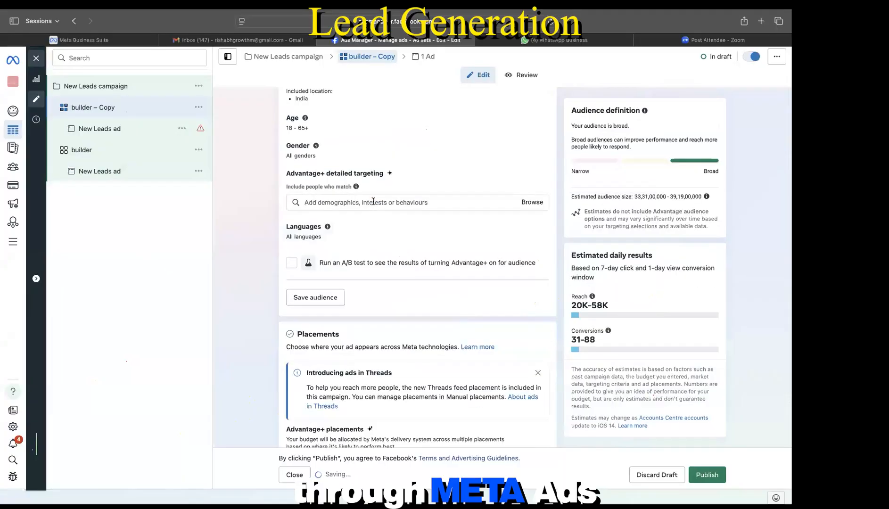
click(373, 201)
Step: Search 'home' and add First-time home buyer grant and New house interests, removing the temporary Home interest
text(hi)
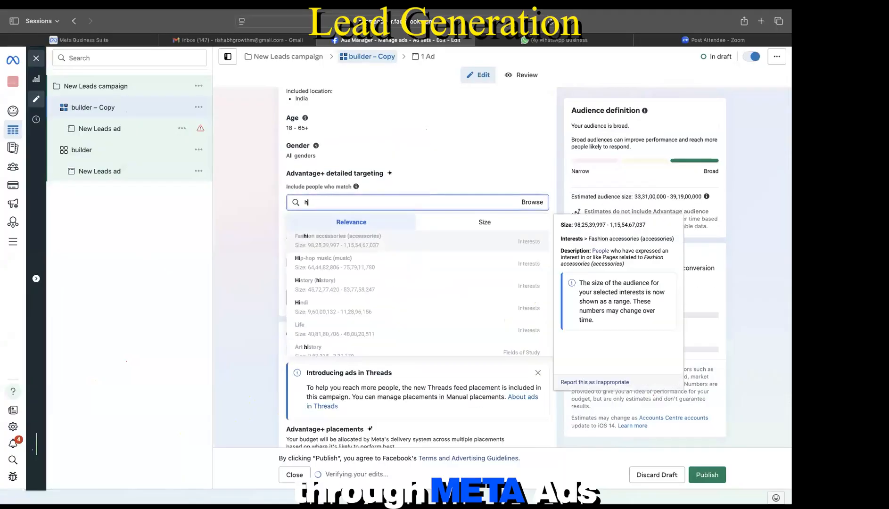
key(BackSpace)
text(ome)
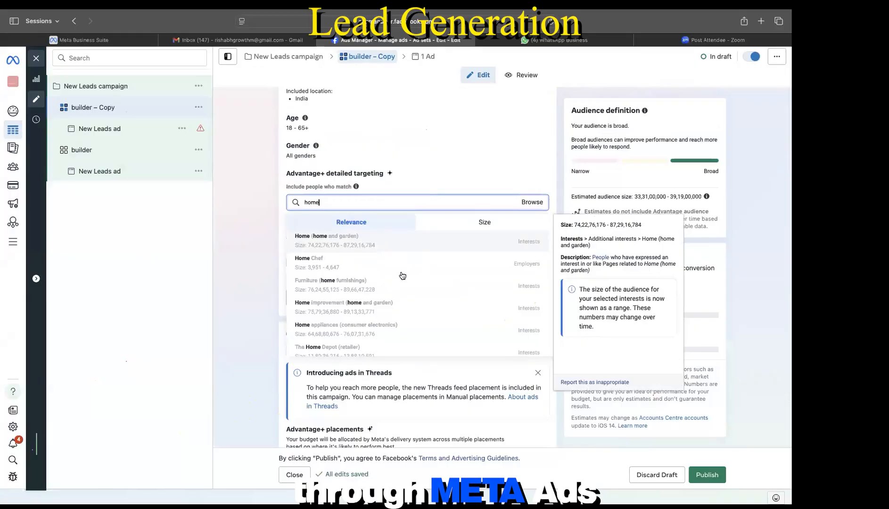
click(336, 240)
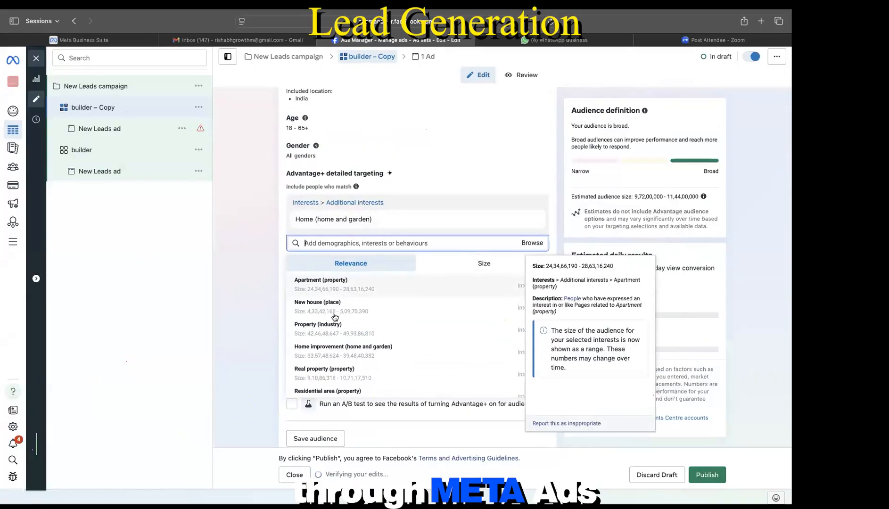
scroll(335, 317, down, 5)
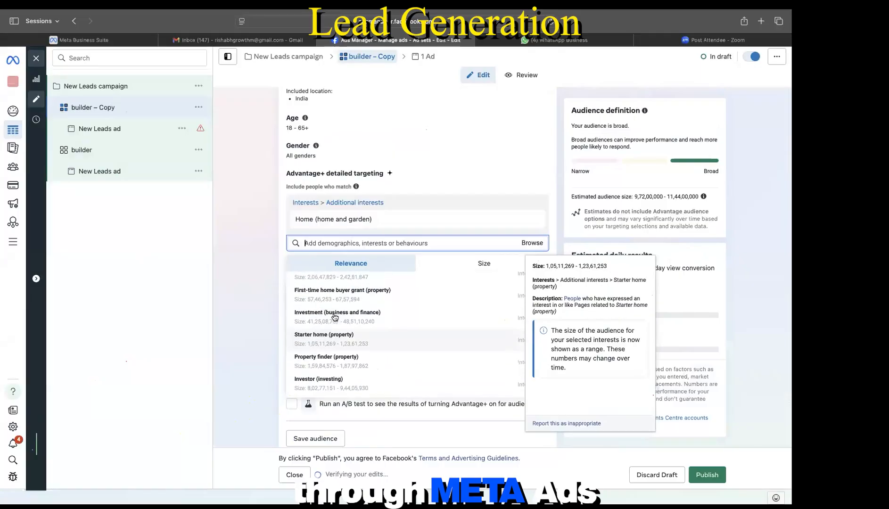
click(349, 300)
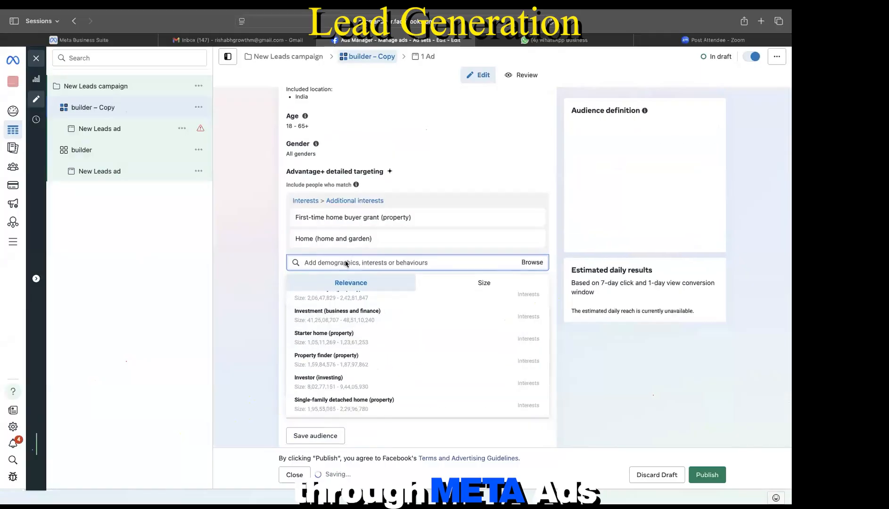
click(533, 242)
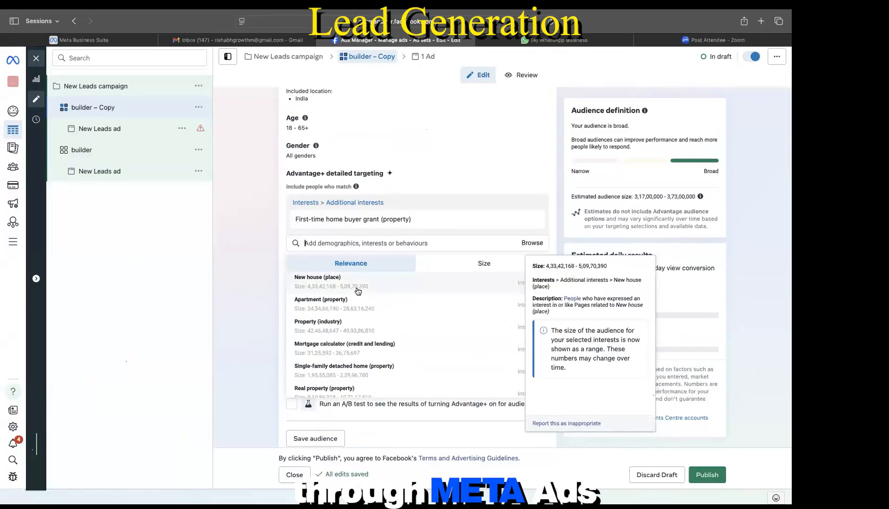
click(358, 291)
Step: Add Apartment List from further down the suggestions, then dismiss the suggestion list
scroll(370, 401, down, 5)
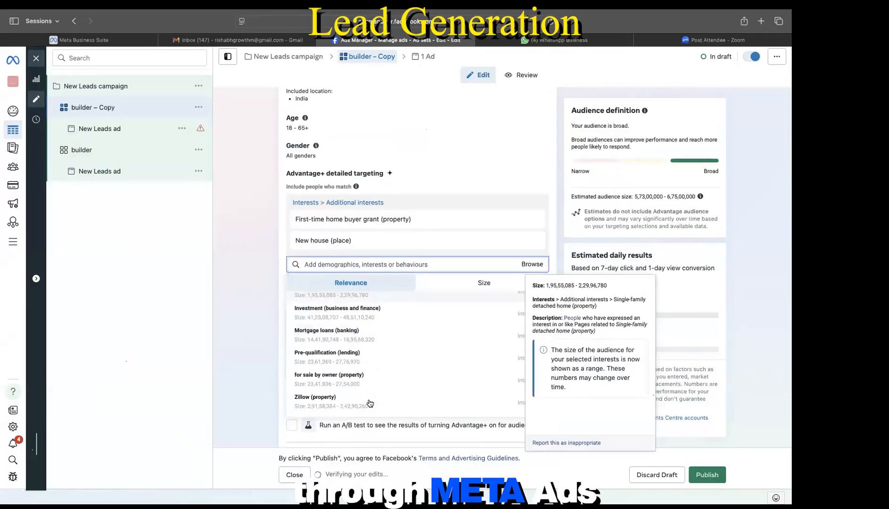
scroll(372, 366, up, 2)
scroll(372, 367, up, 1)
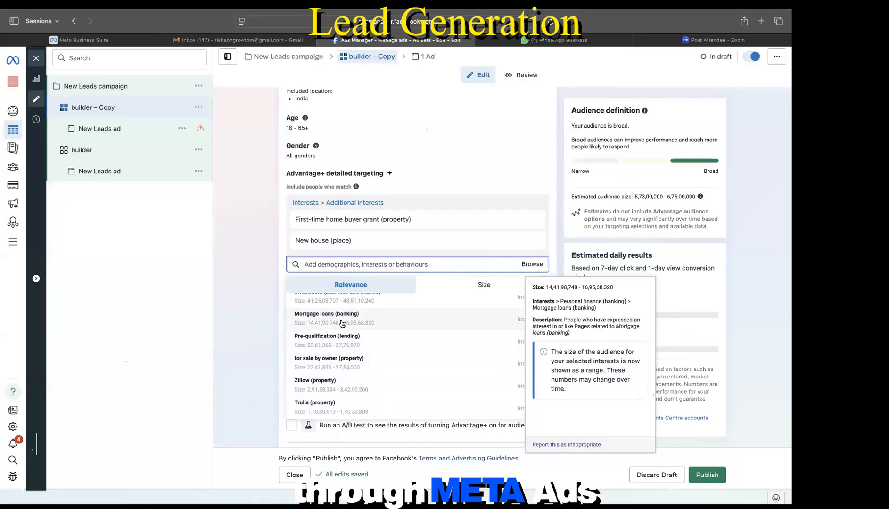
scroll(338, 332, down, 2)
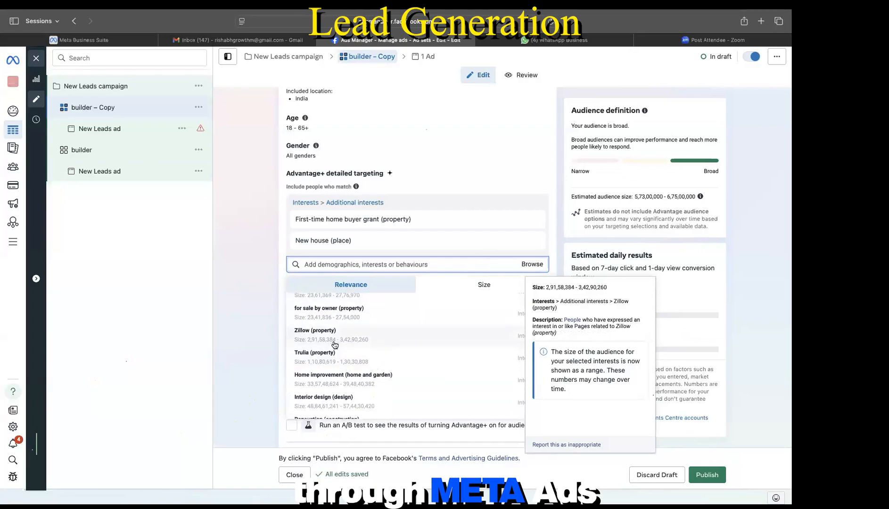
scroll(335, 344, down, 1)
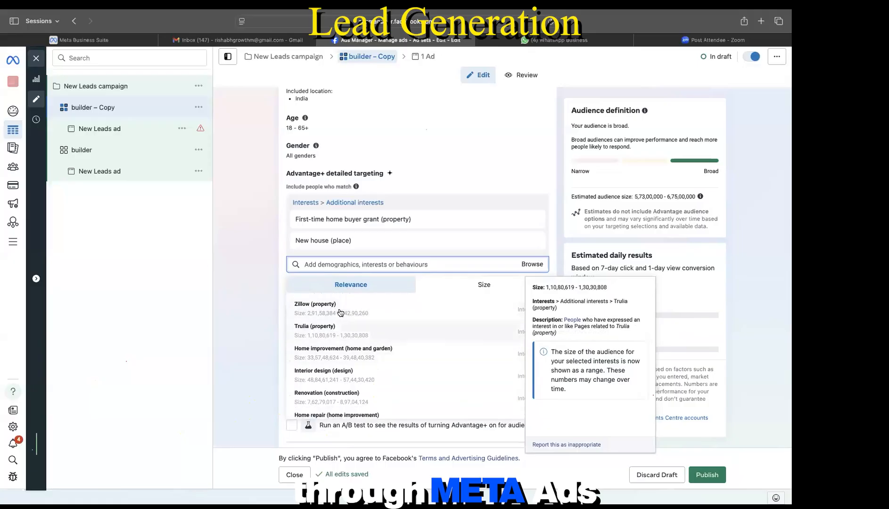
scroll(342, 321, down, 1)
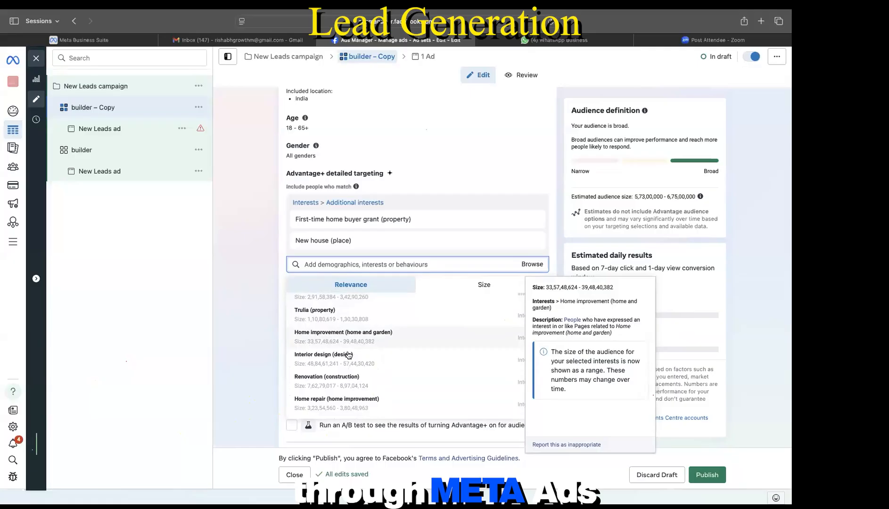
scroll(346, 361, down, 1)
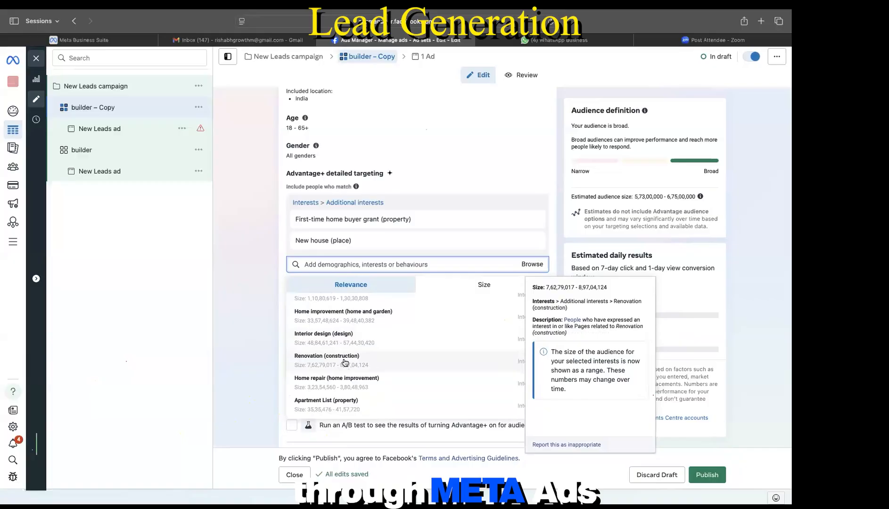
scroll(344, 362, down, 2)
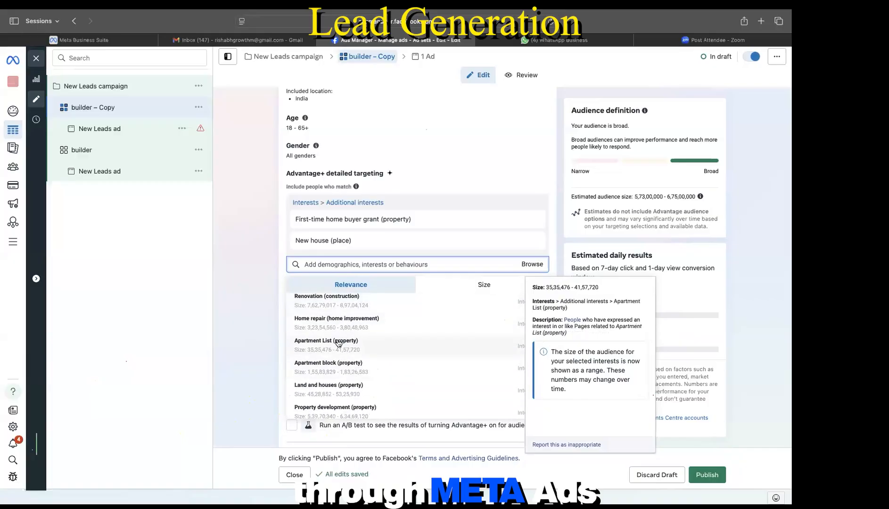
click(338, 342)
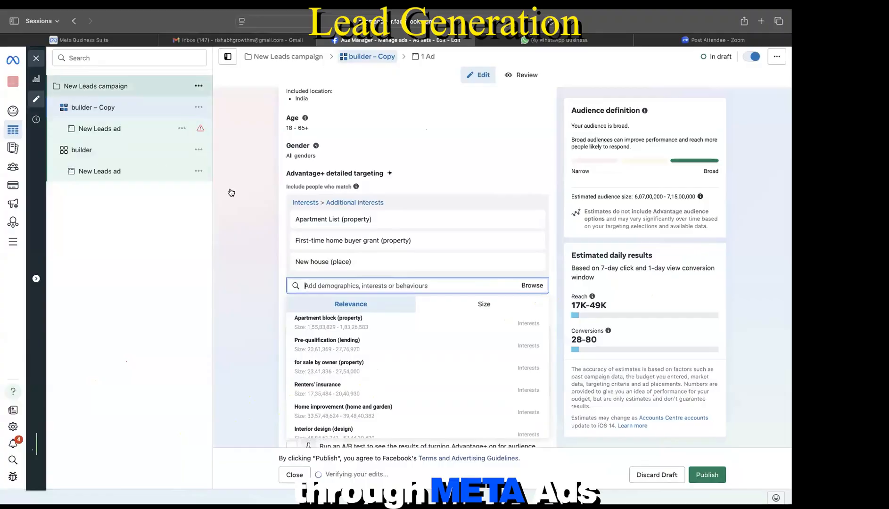
click(420, 175)
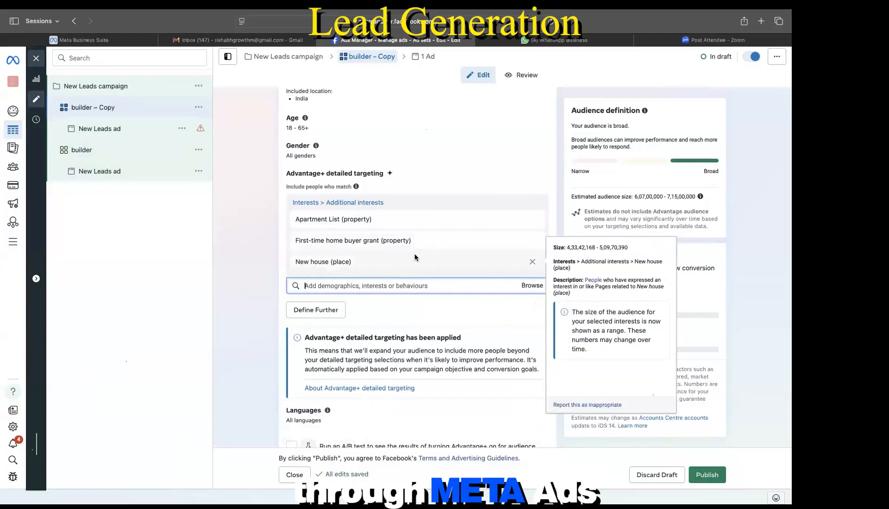
scroll(414, 253, up, 1)
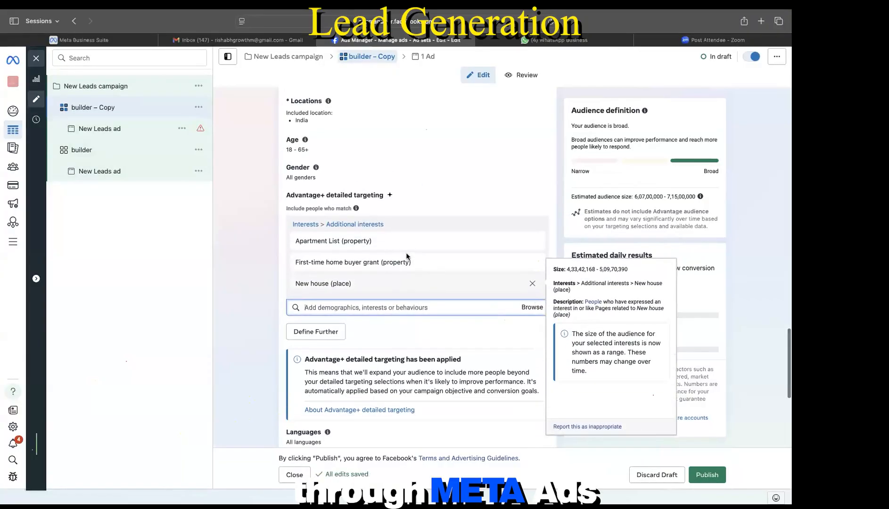
Step: Switch between the builder and builder – Copy ad sets, ending on builder to compare their interests
click(89, 156)
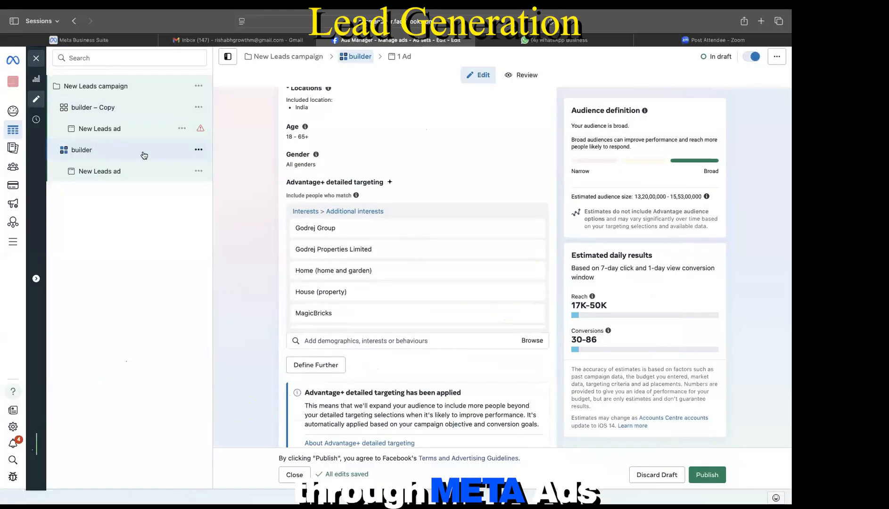
click(103, 110)
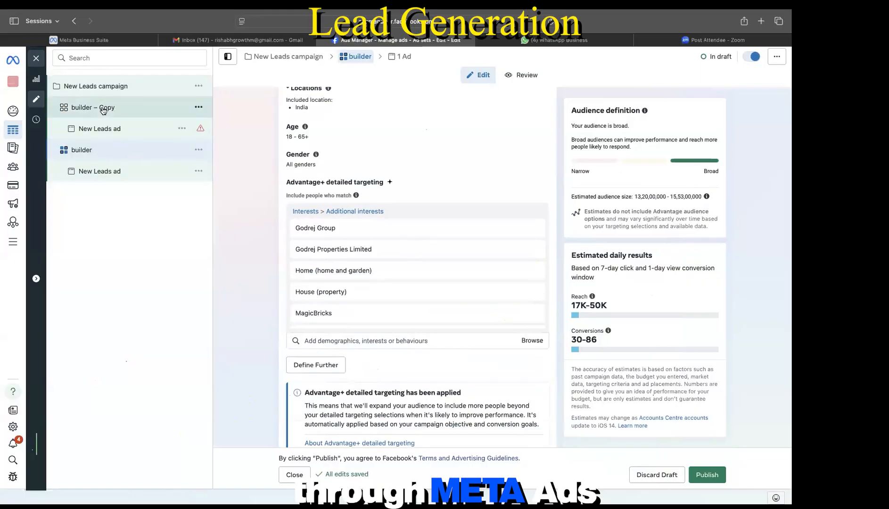
click(101, 157)
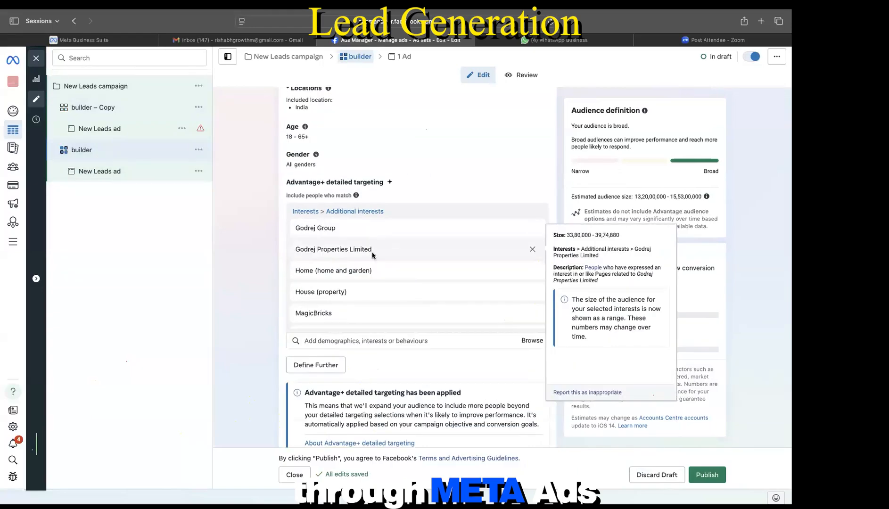
scroll(375, 264, down, 1)
mouse_move(377, 291)
scroll(377, 291, down, 1)
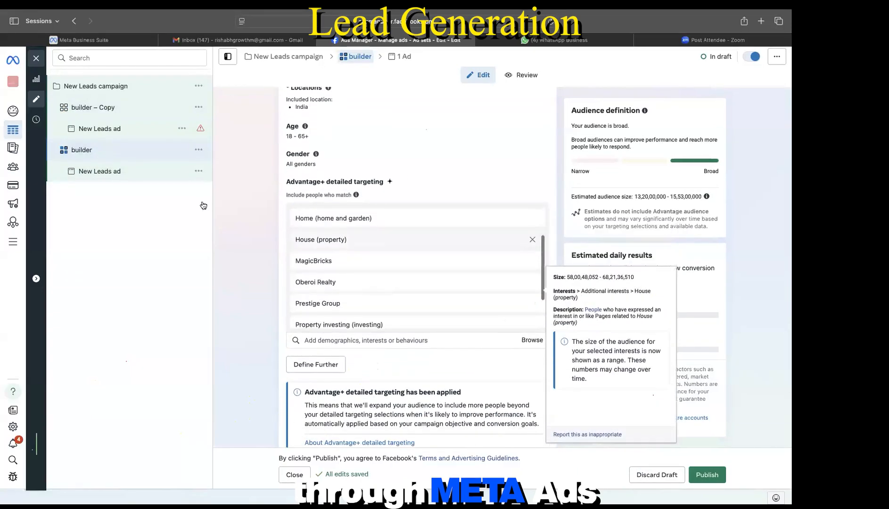
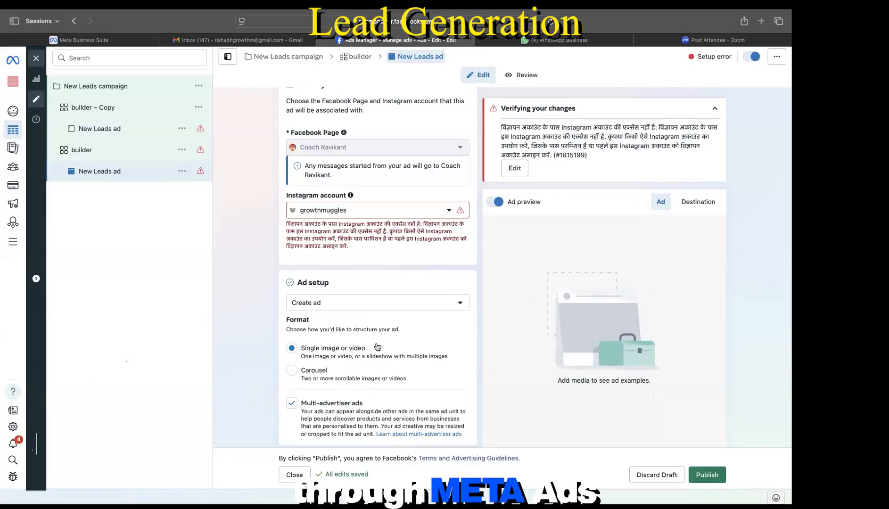
Step: Review the New Leads ad's Identity, Ad setup, Message template and Tracking sections, then return to the top
scroll(377, 347, down, 2)
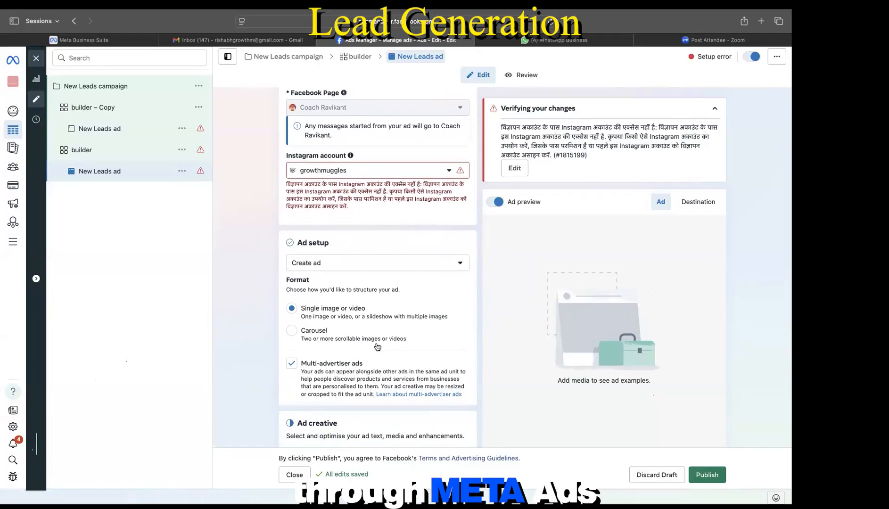
scroll(377, 347, down, 2)
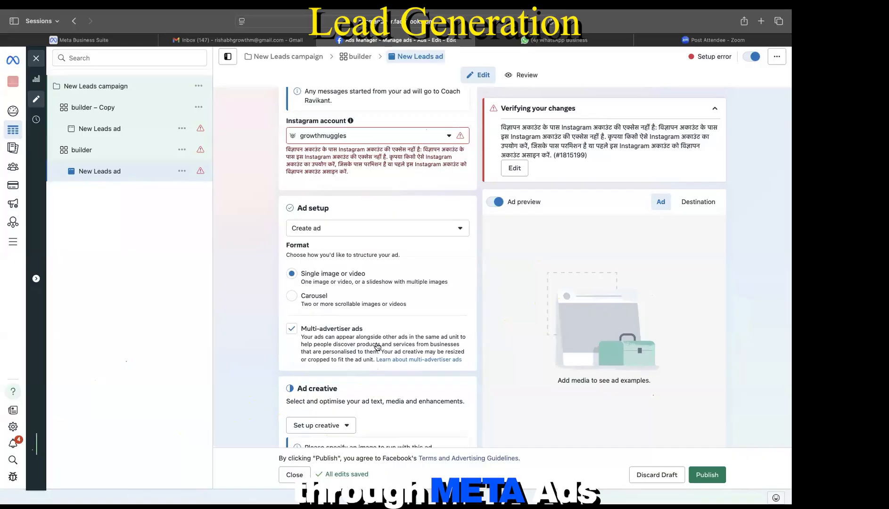
scroll(377, 348, down, 7)
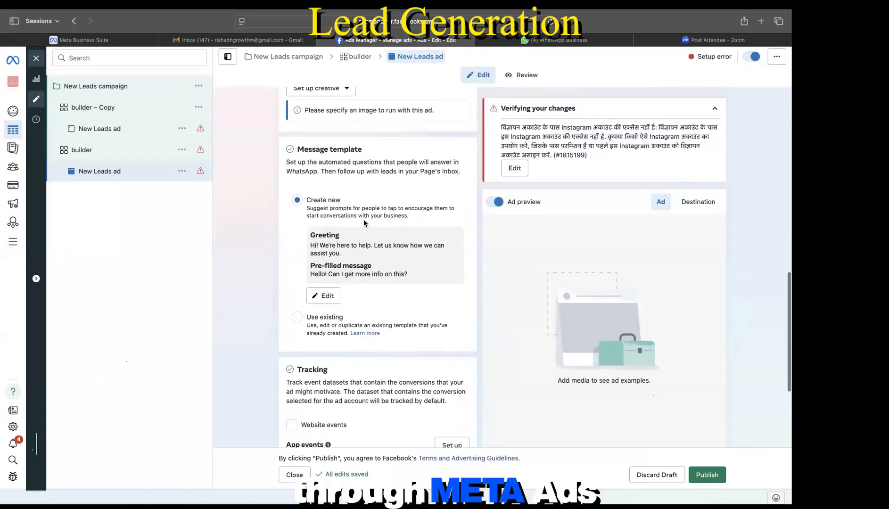
scroll(364, 223, down, 1)
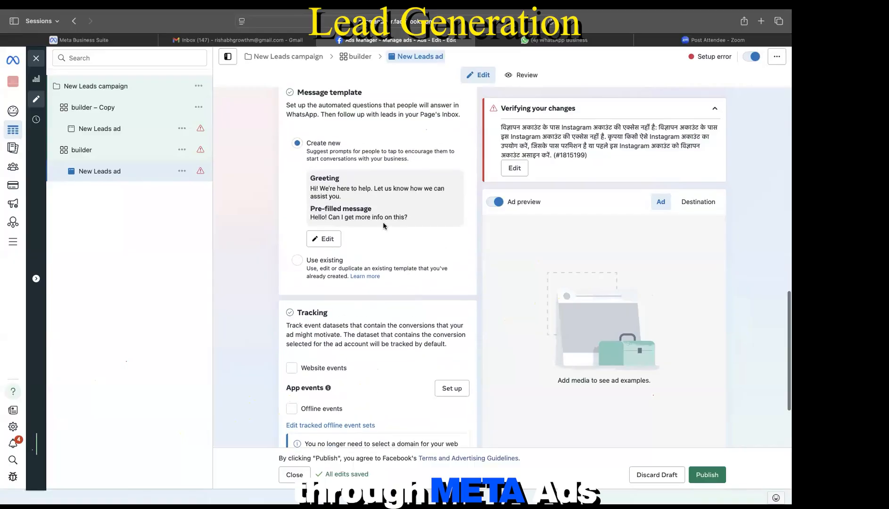
scroll(383, 226, up, 8)
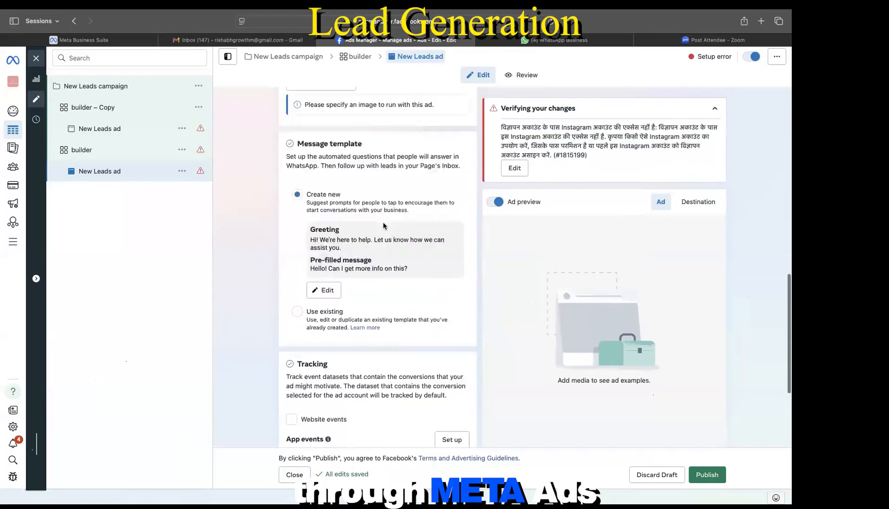
scroll(383, 225, up, 5)
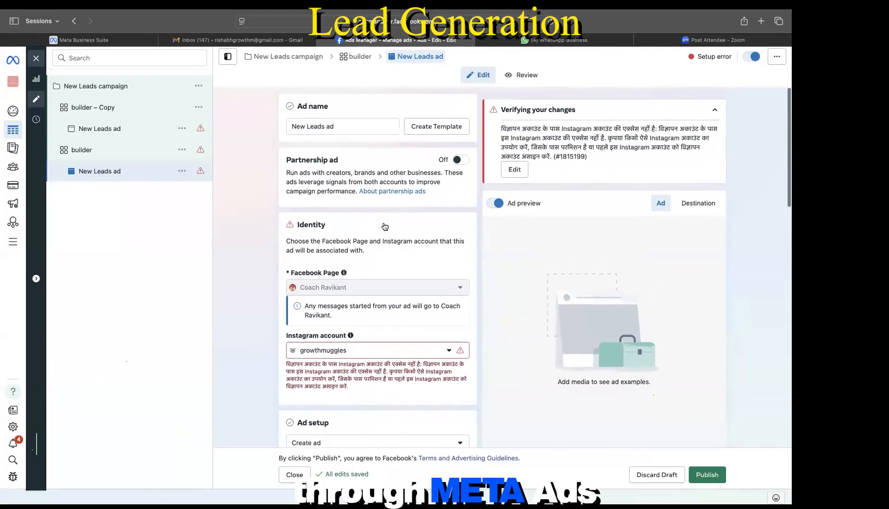
Step: Close the campaign editor without publishing the drafts
click(101, 155)
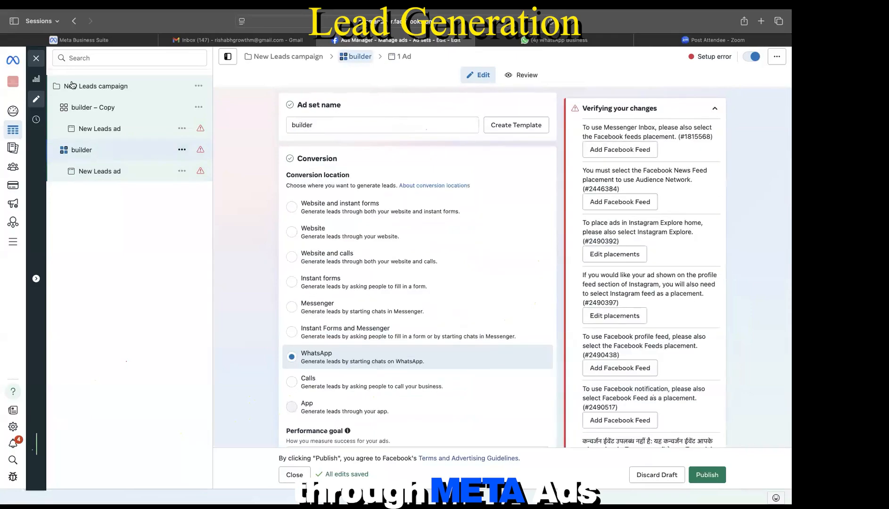
click(36, 59)
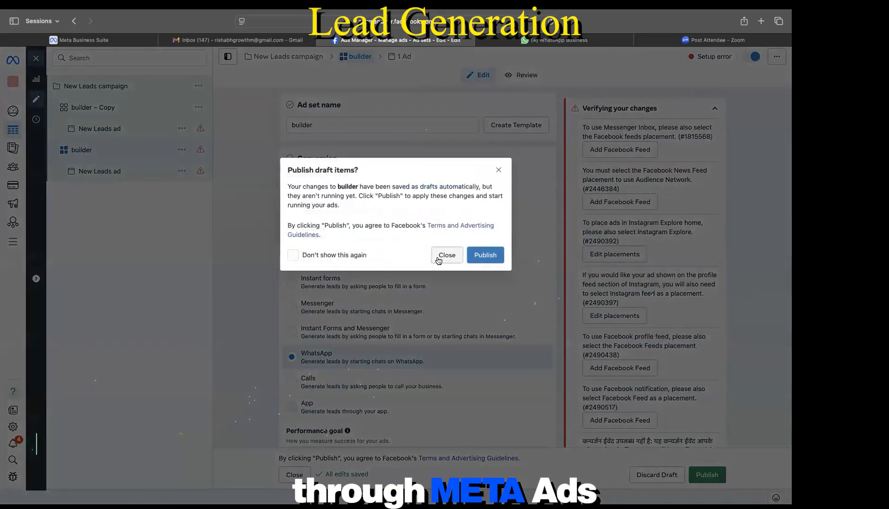
click(446, 255)
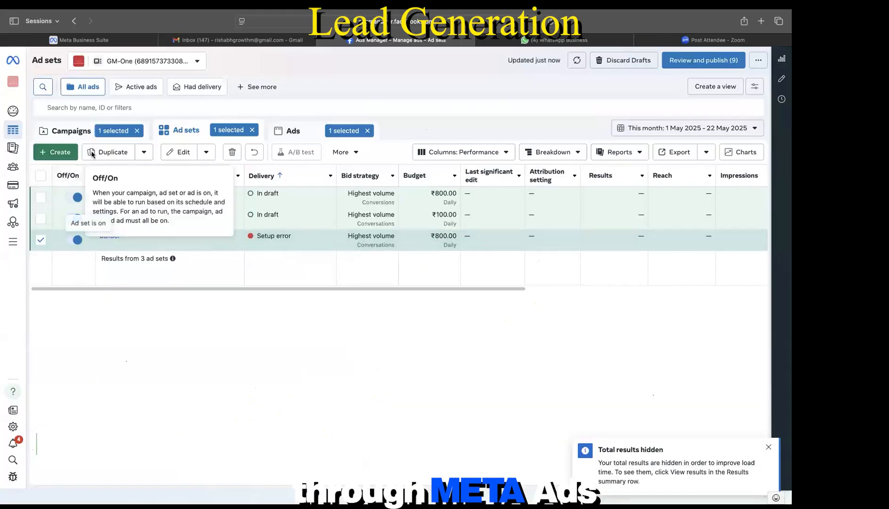
Step: List all campaigns by clearing the campaign, ad set and ad selection filters
click(73, 138)
click(138, 131)
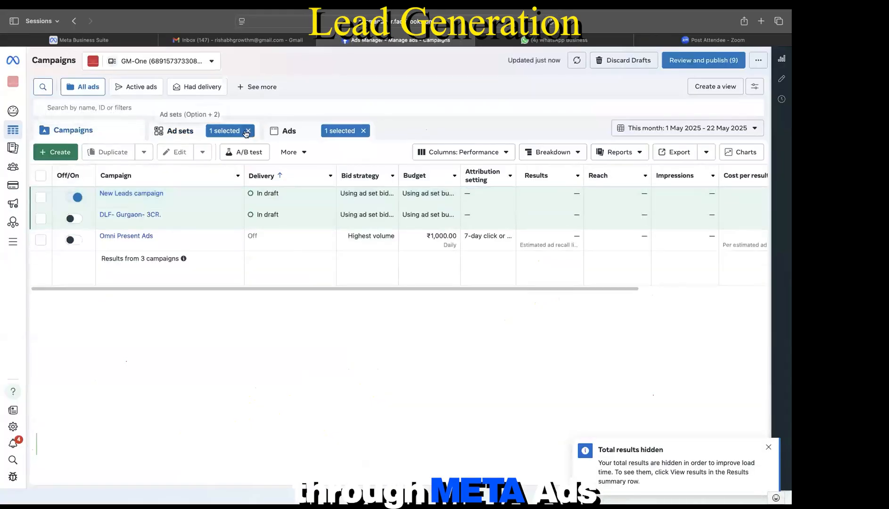
click(247, 131)
click(363, 131)
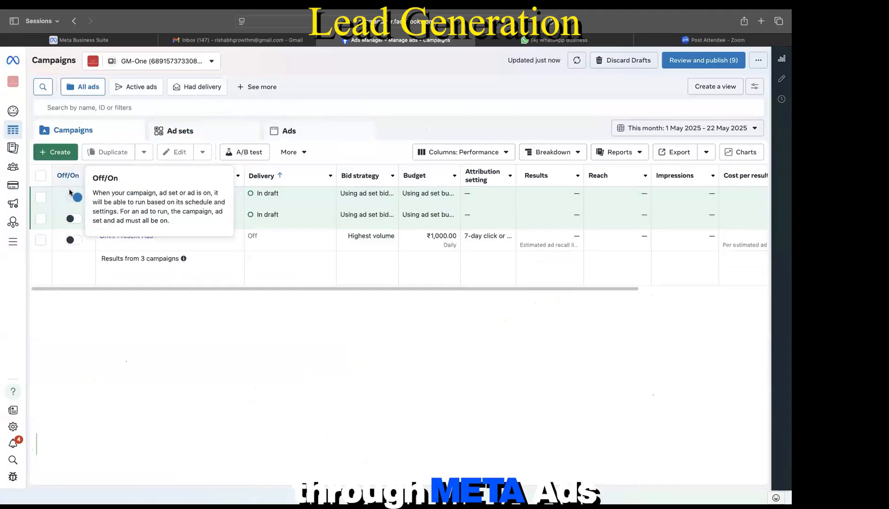
click(70, 199)
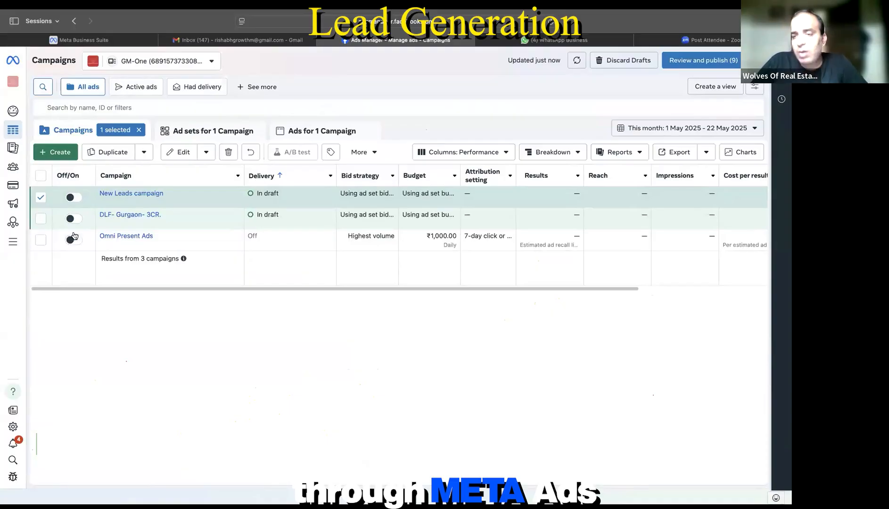
click(41, 197)
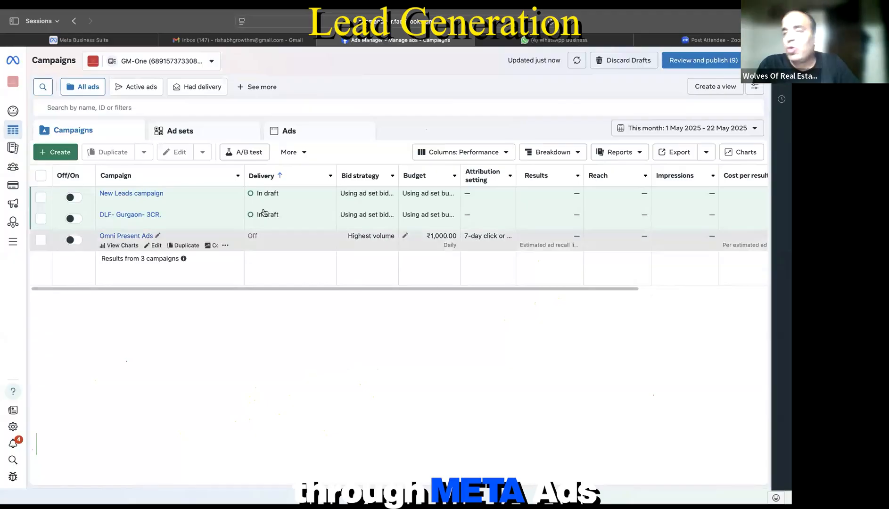
Step: Delete the duplicate 'builder – Copy' ad set from New Leads campaign
click(154, 203)
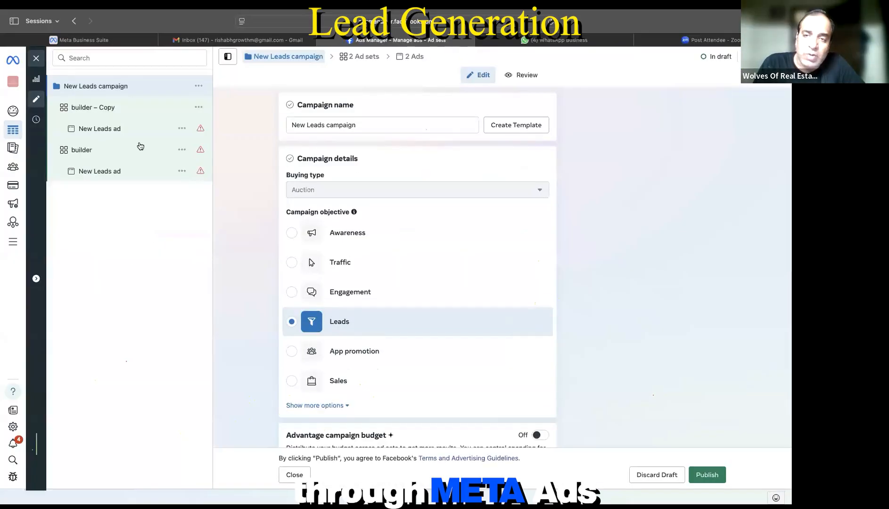
click(181, 150)
click(199, 108)
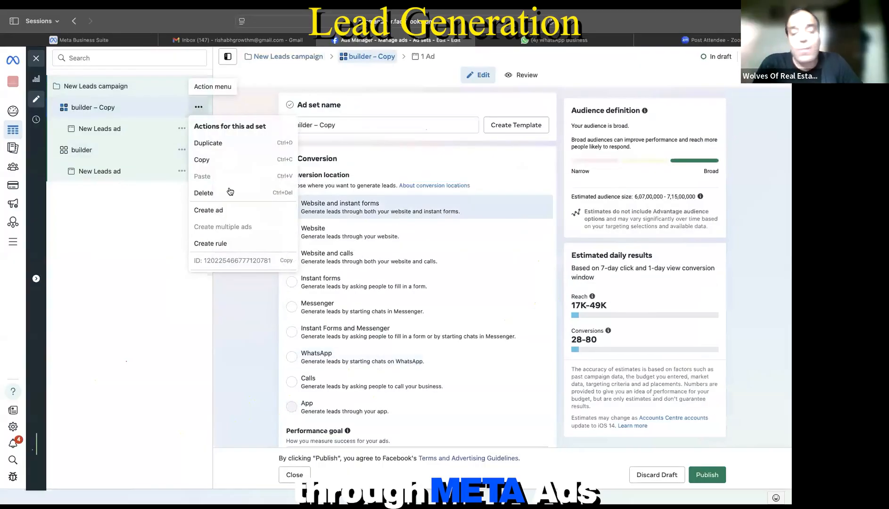
click(204, 193)
click(465, 220)
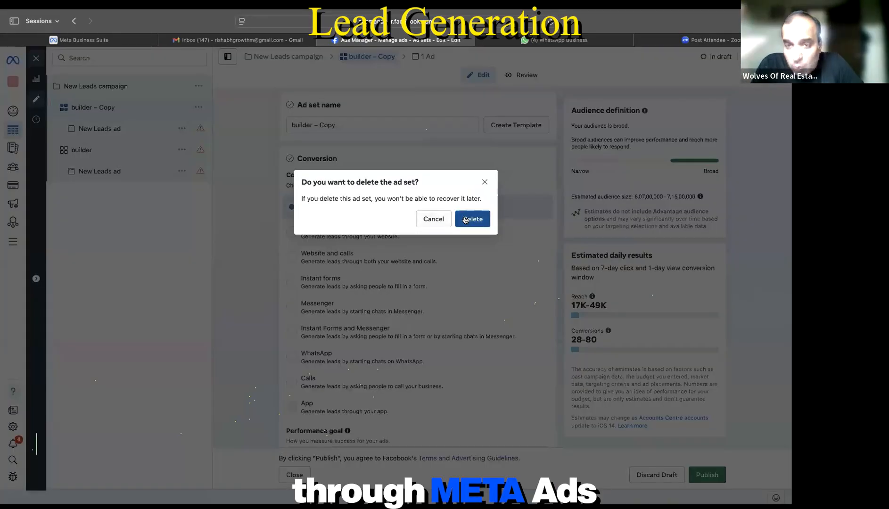
click(90, 82)
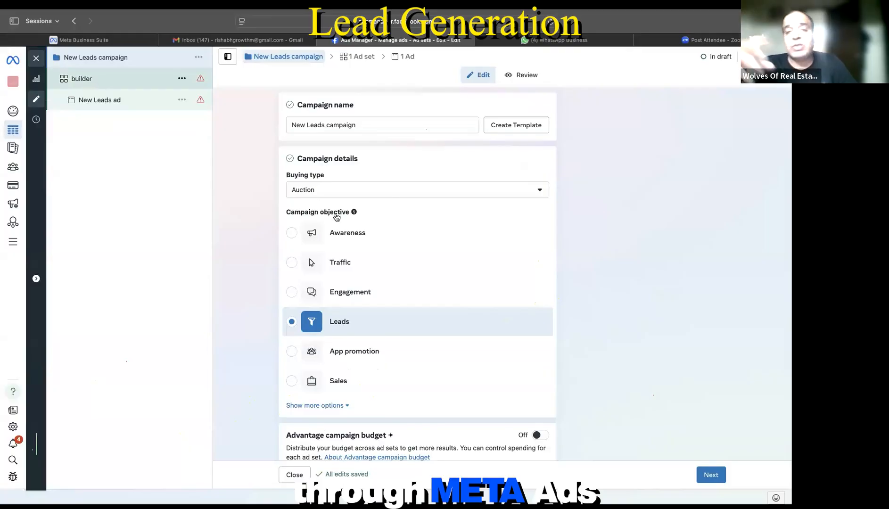
scroll(371, 293, down, 1)
scroll(371, 293, down, 10)
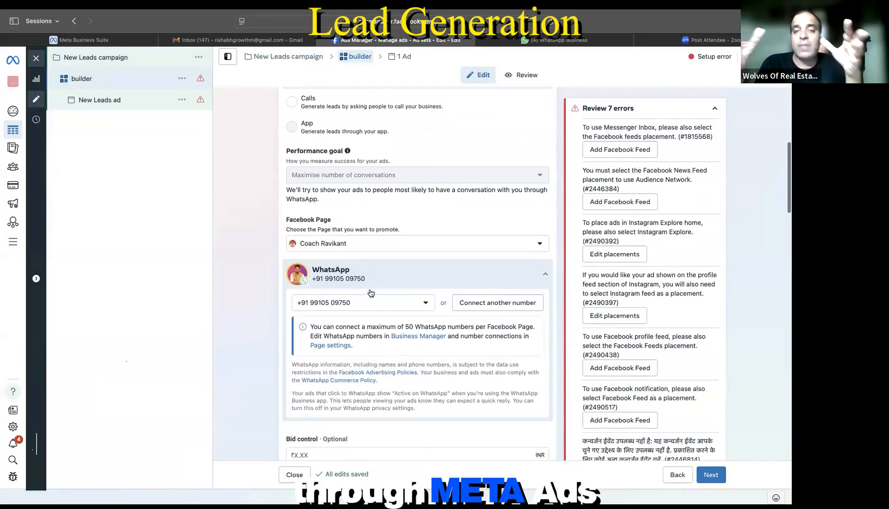
scroll(371, 293, down, 10)
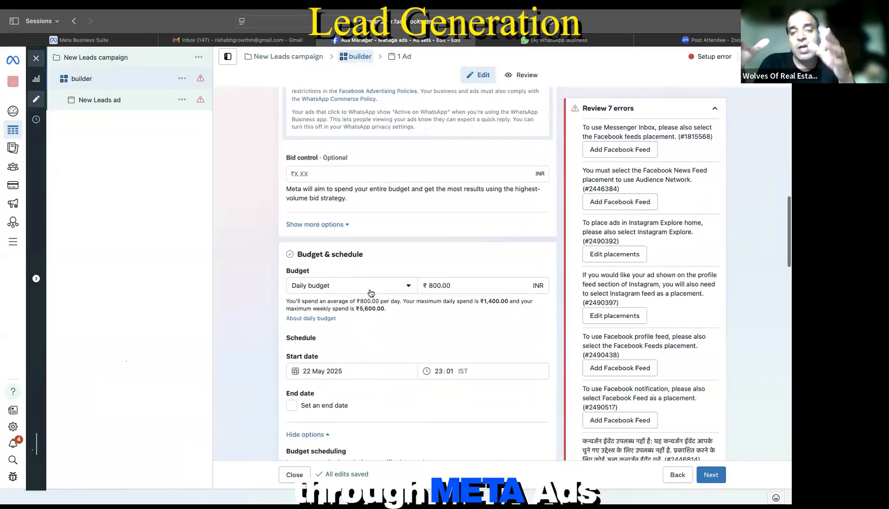
scroll(371, 293, up, 15)
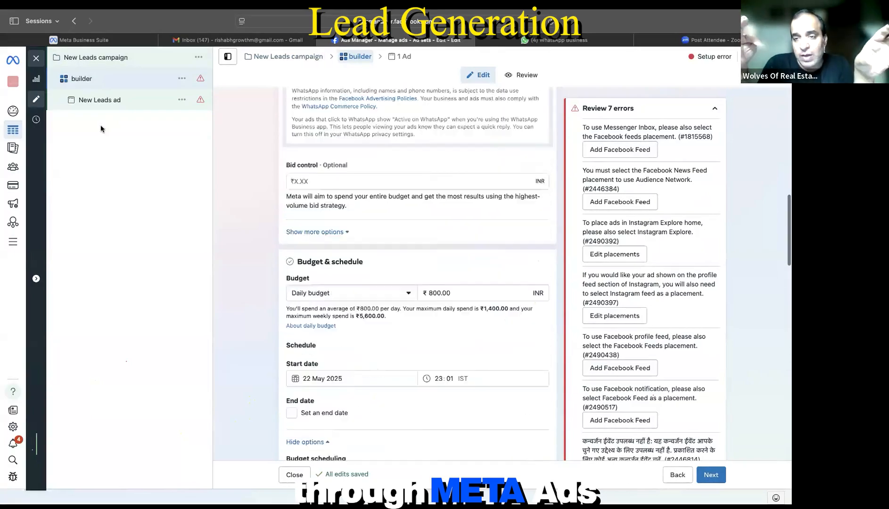
click(109, 65)
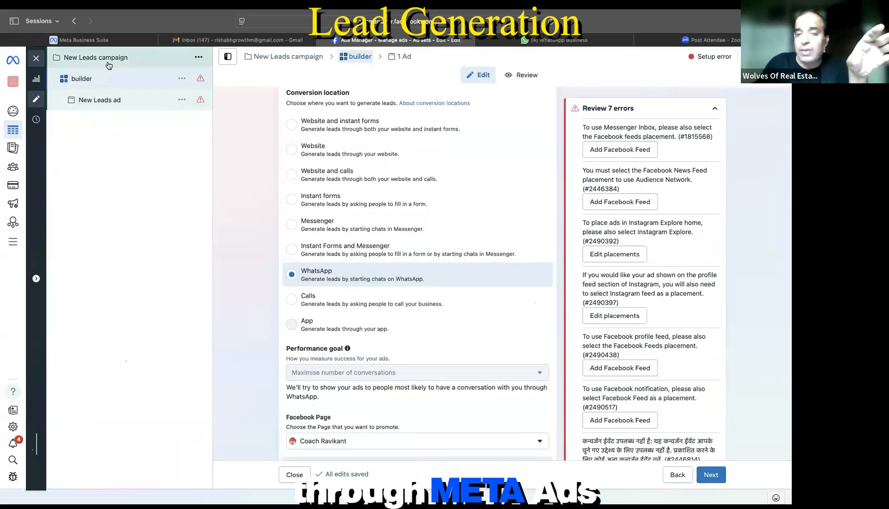
scroll(400, 335, down, 3)
scroll(400, 336, down, 2)
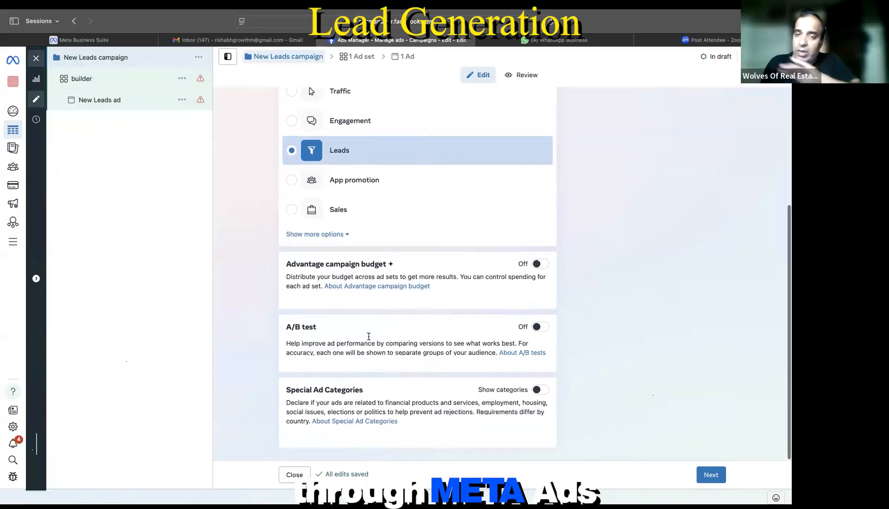
scroll(378, 319, up, 10)
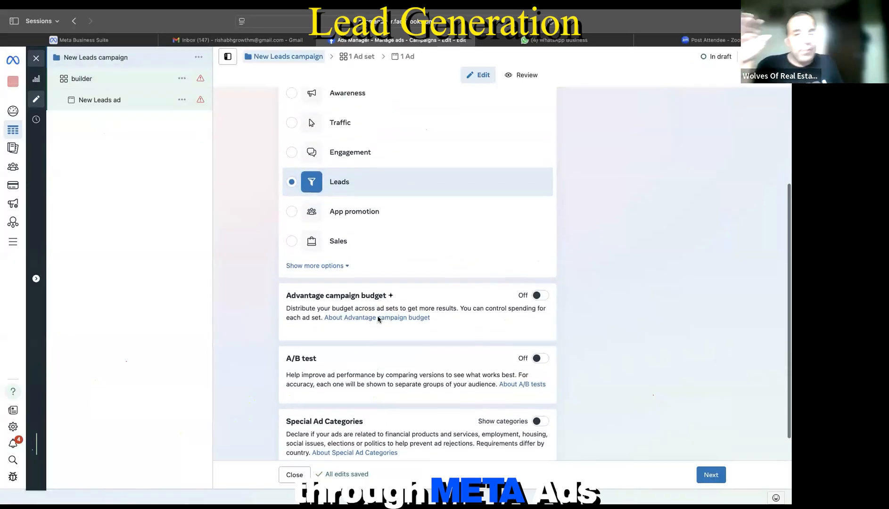
click(97, 80)
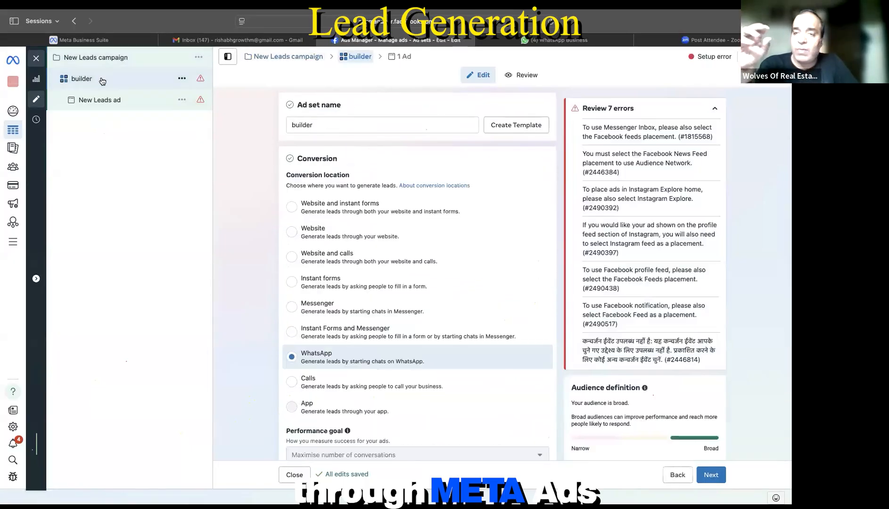
scroll(446, 313, down, 10)
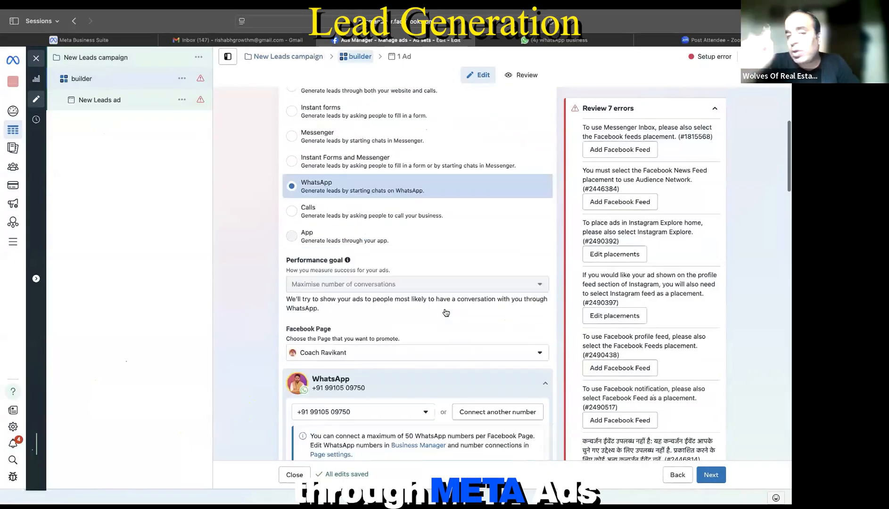
scroll(446, 312, down, 5)
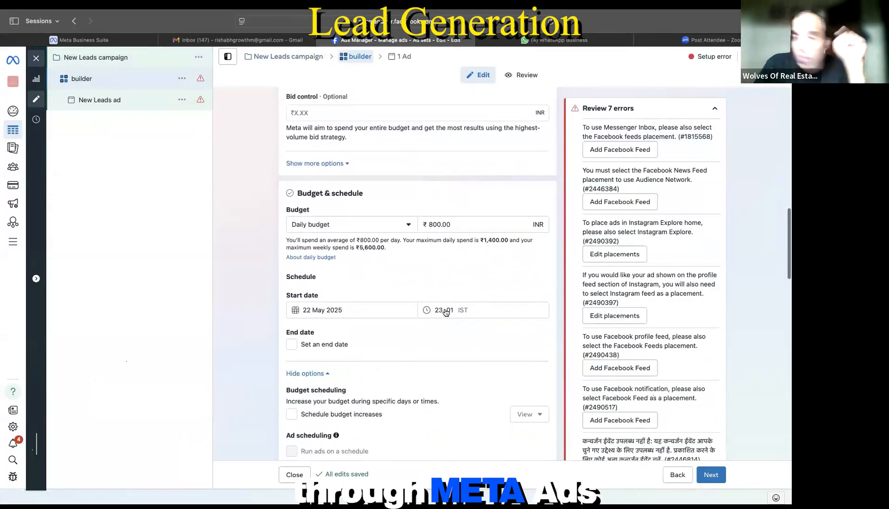
scroll(444, 308, down, 12)
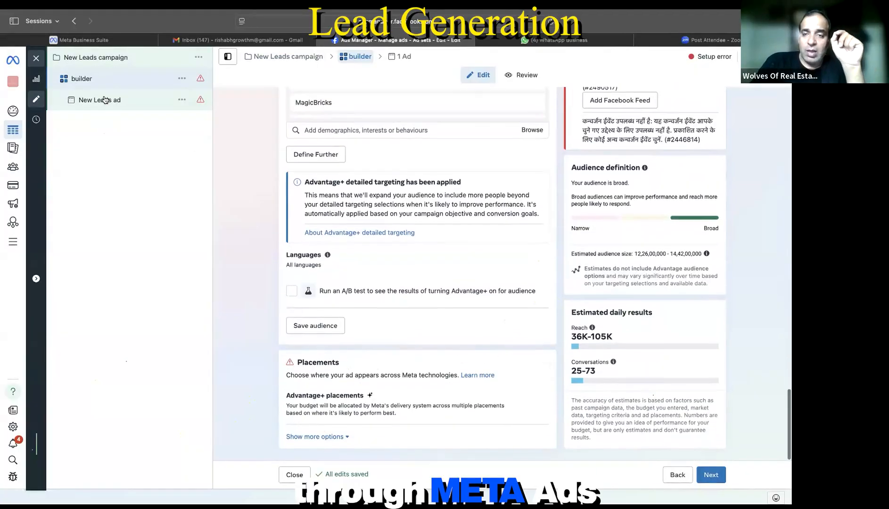
click(112, 102)
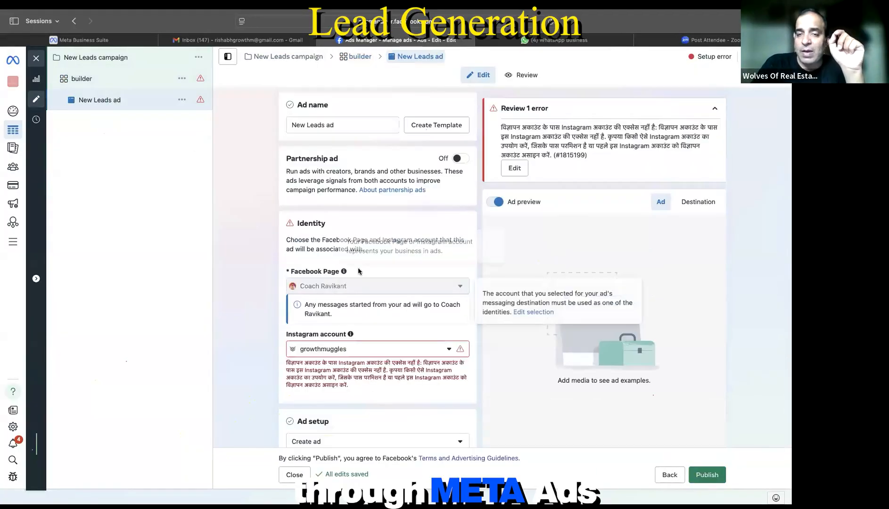
scroll(357, 270, down, 10)
scroll(358, 271, down, 5)
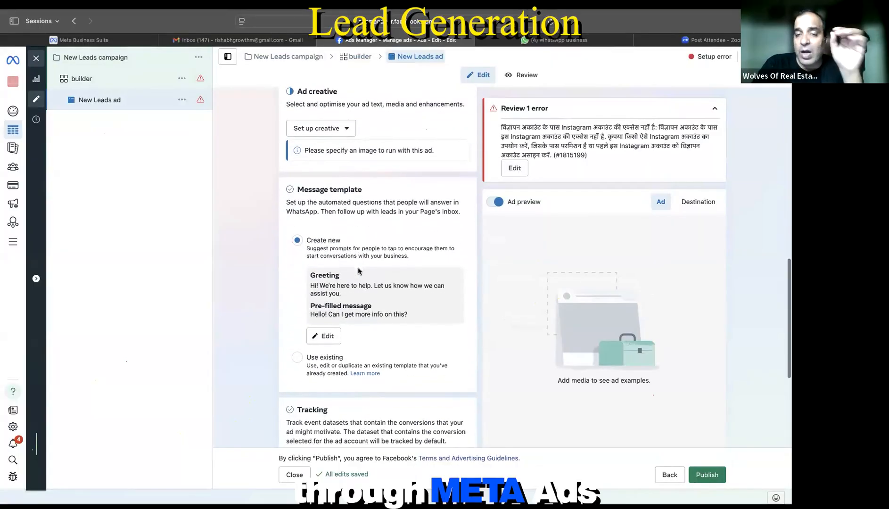
scroll(357, 267, up, 12)
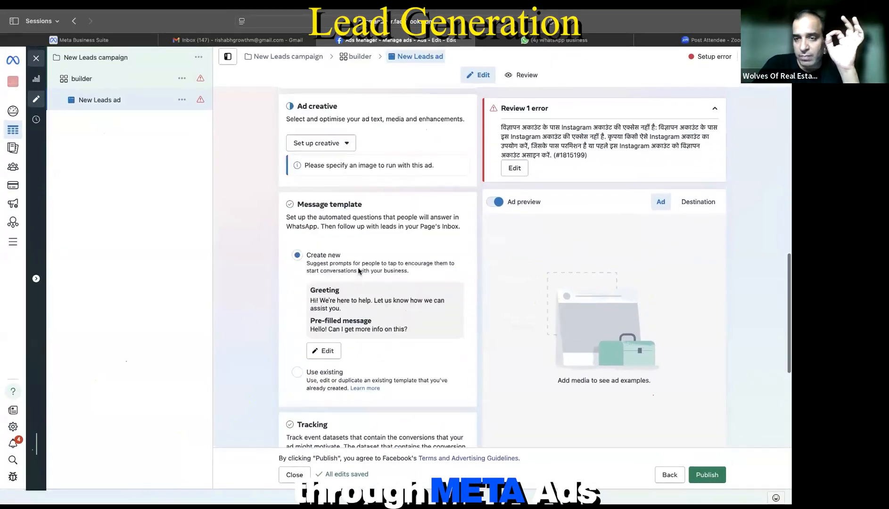
scroll(358, 267, up, 1)
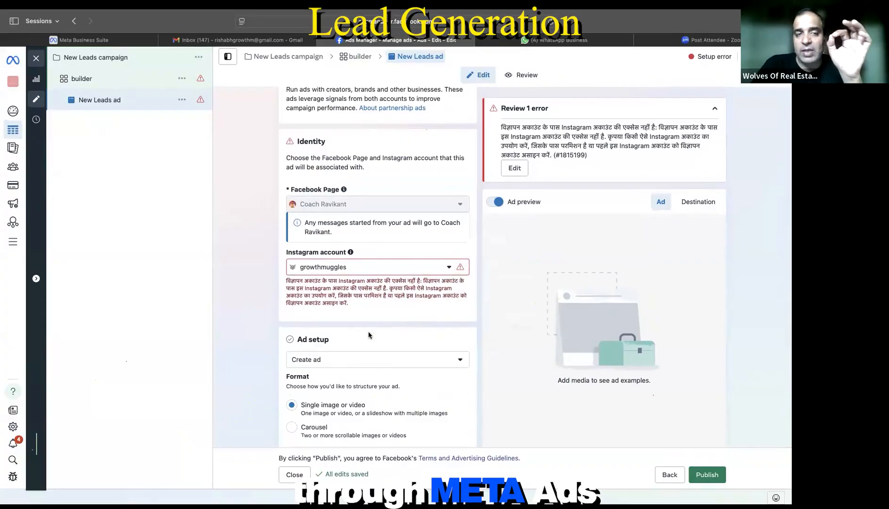
scroll(368, 335, up, 3)
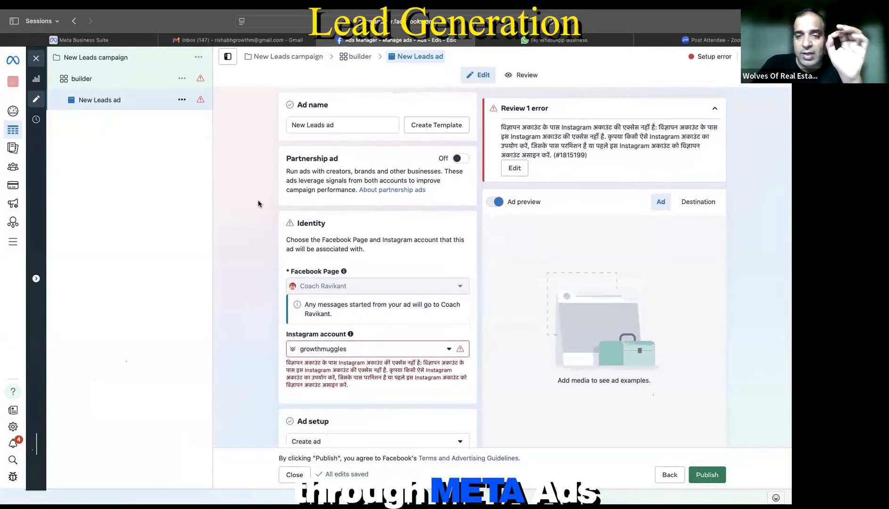
click(117, 80)
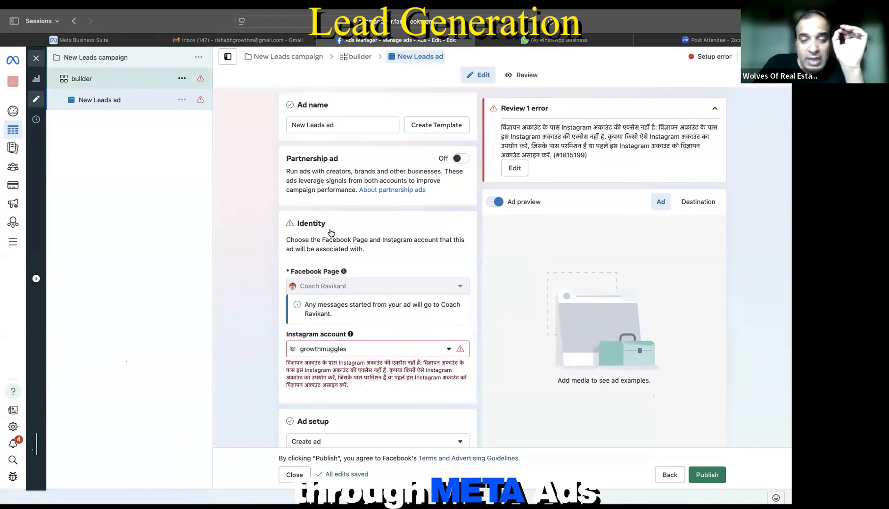
scroll(331, 232, down, 5)
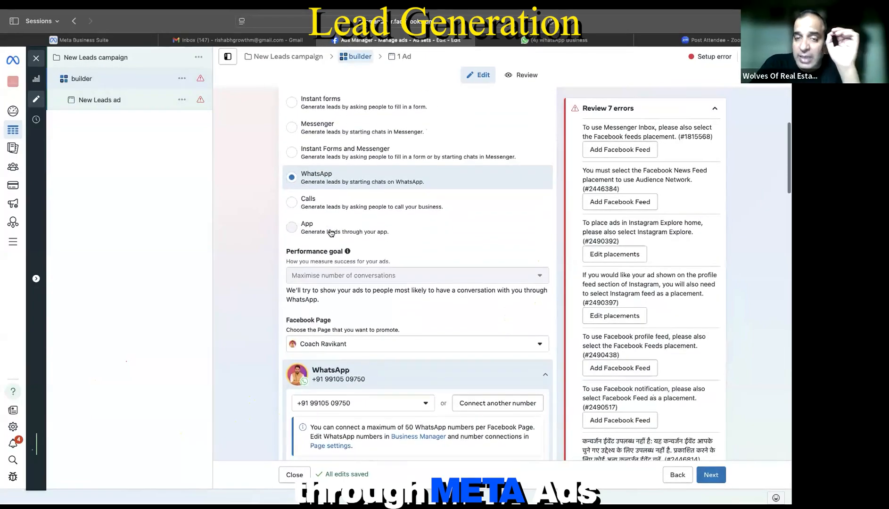
scroll(330, 228, up, 1)
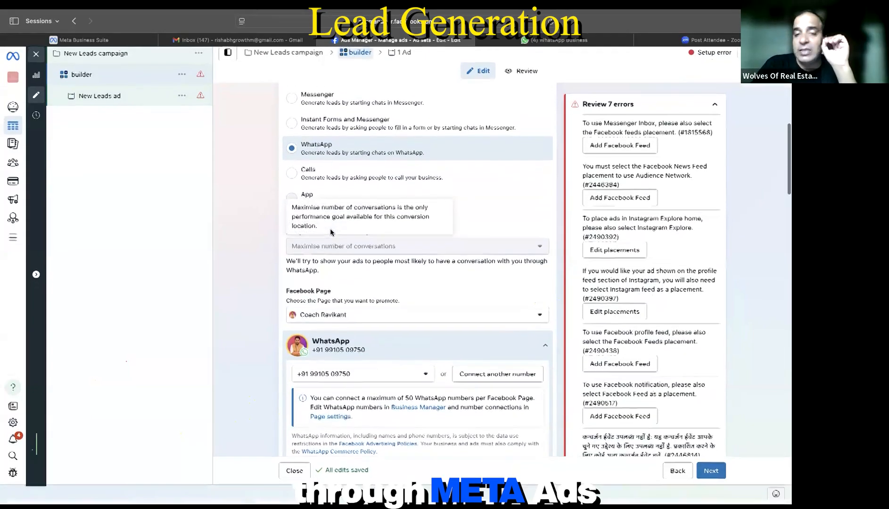
scroll(374, 325, down, 8)
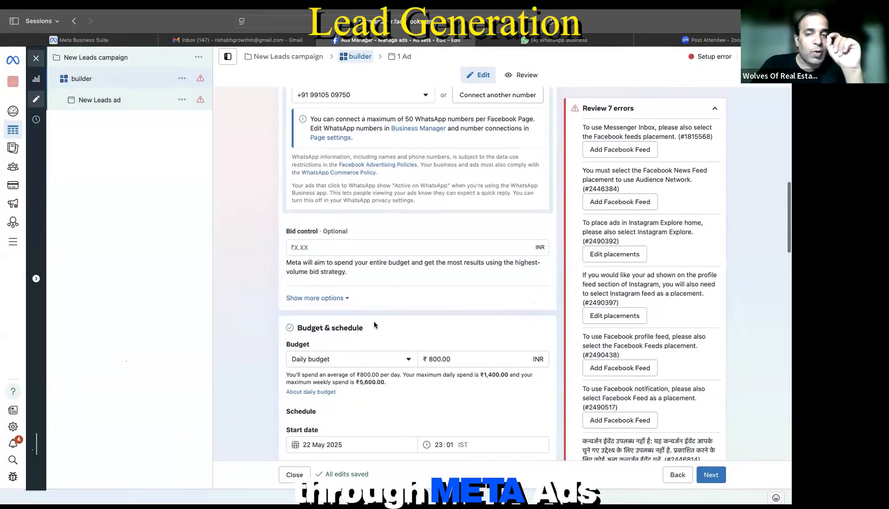
scroll(452, 123, up, 4)
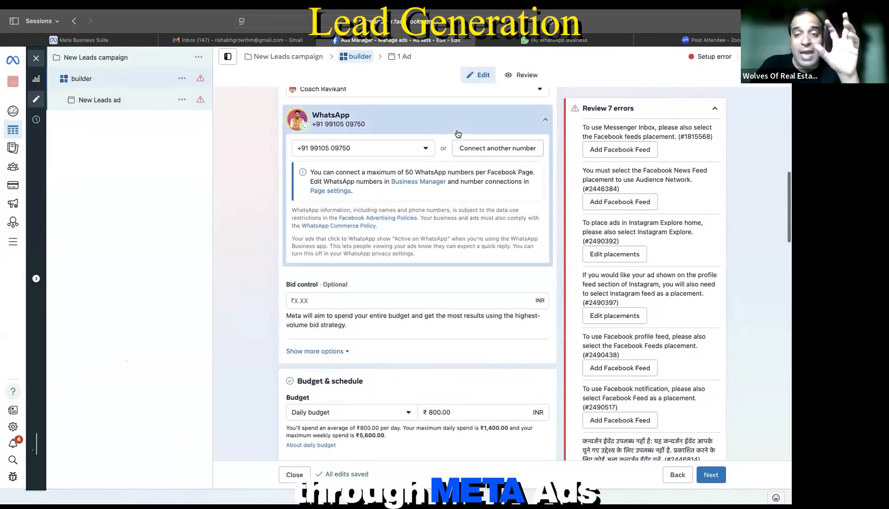
Step: Switch the builder ad set's Facebook Page to Growth Muggles and review its audience settings
click(410, 127)
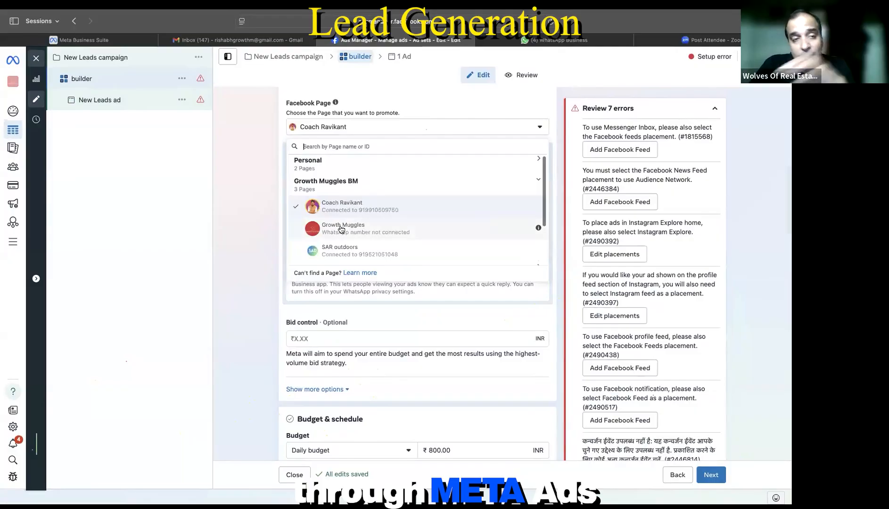
click(340, 226)
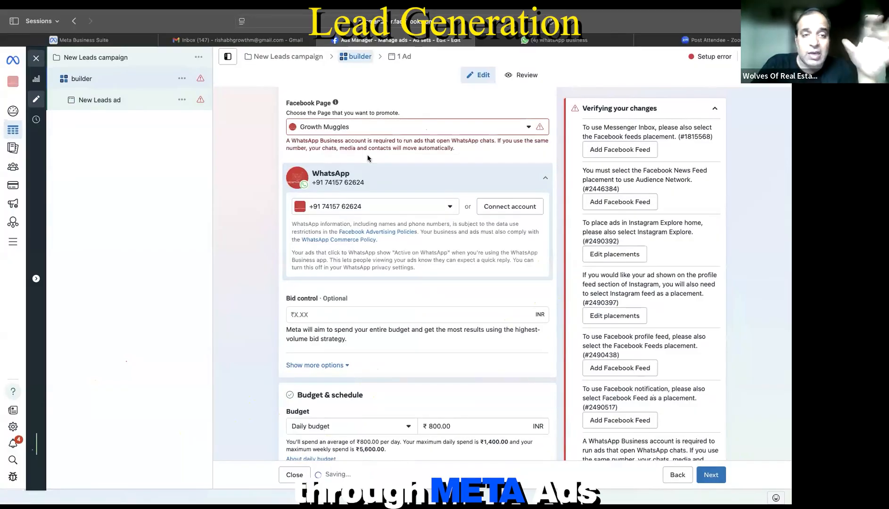
scroll(367, 156, down, 3)
scroll(367, 155, down, 3)
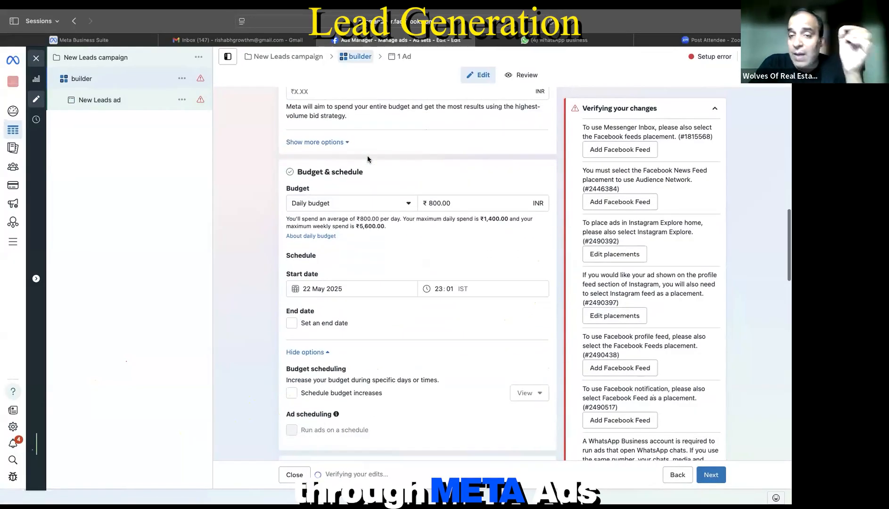
scroll(367, 156, down, 6)
scroll(367, 158, down, 1)
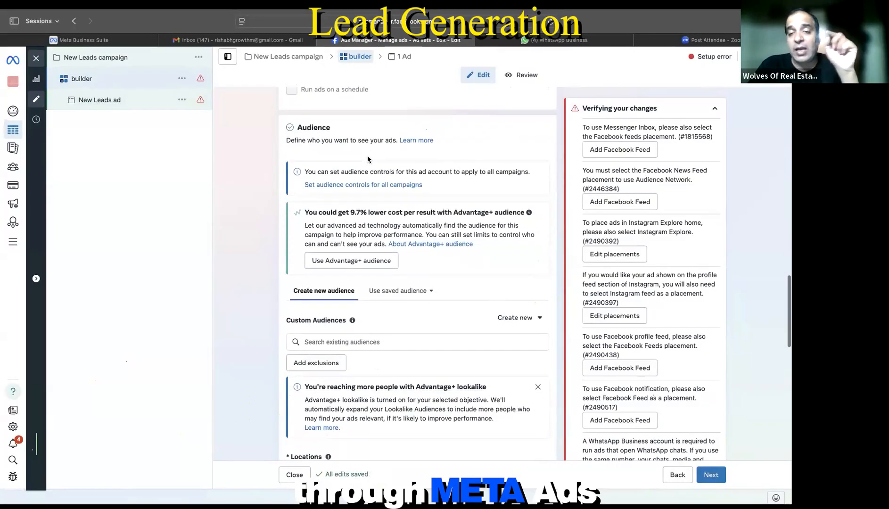
scroll(368, 159, down, 6)
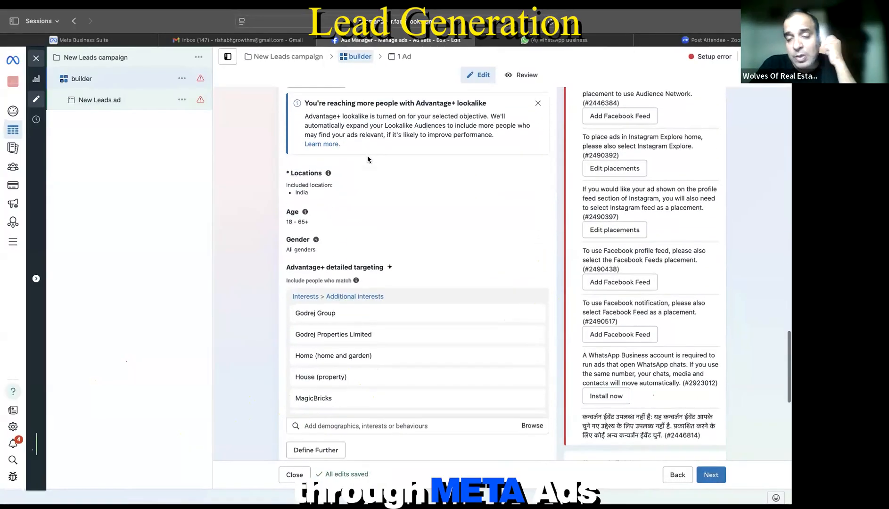
scroll(367, 155, down, 5)
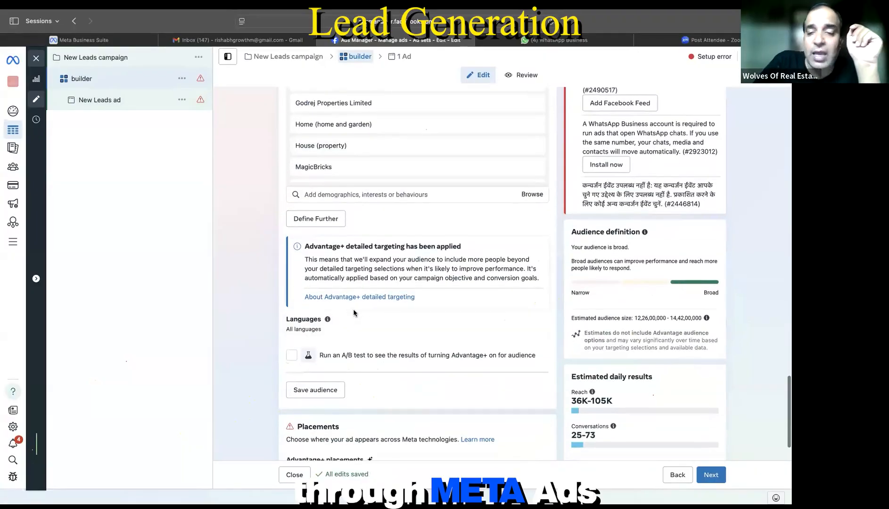
scroll(353, 309, down, 1)
click(99, 99)
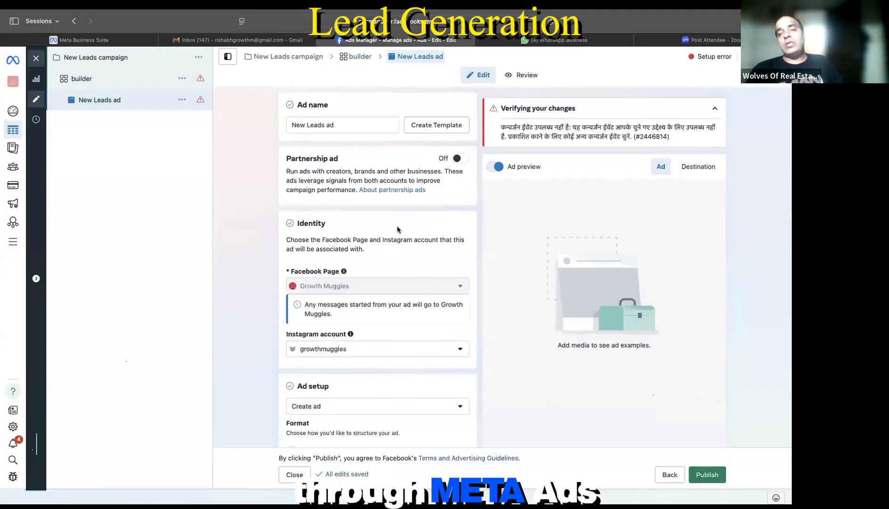
Step: Check the New Leads ad's identity, then exit the editor without publishing
scroll(397, 230, down, 4)
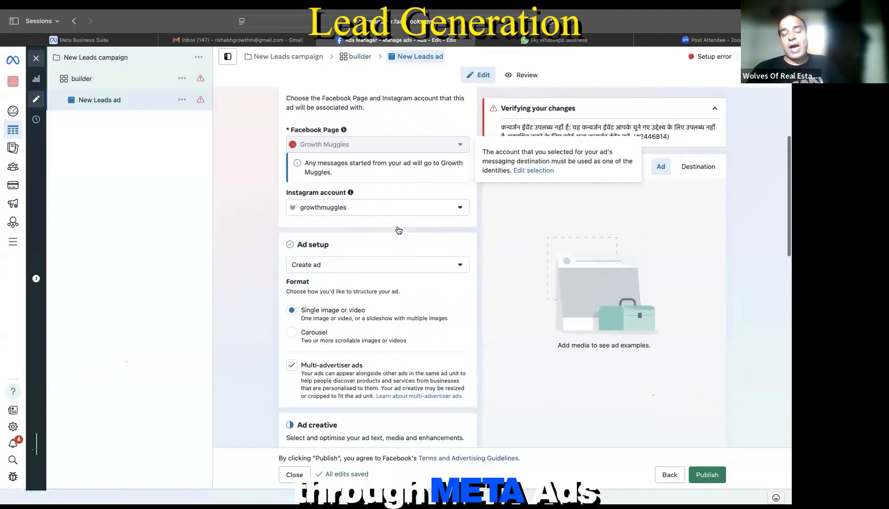
scroll(397, 227, down, 2)
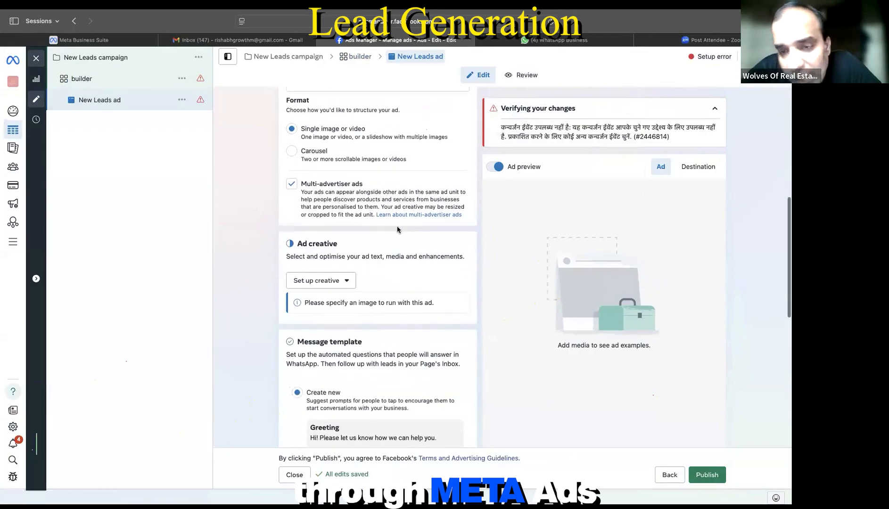
scroll(397, 230, down, 7)
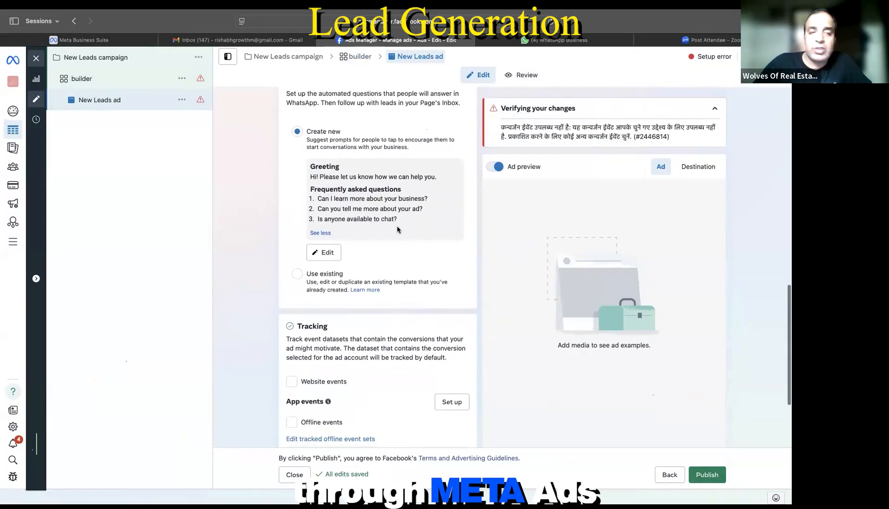
scroll(397, 228, up, 13)
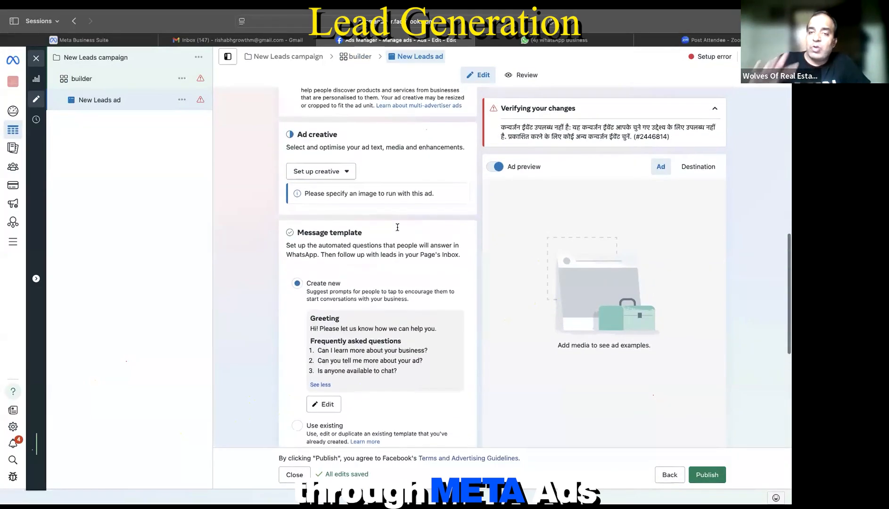
scroll(397, 227, up, 1)
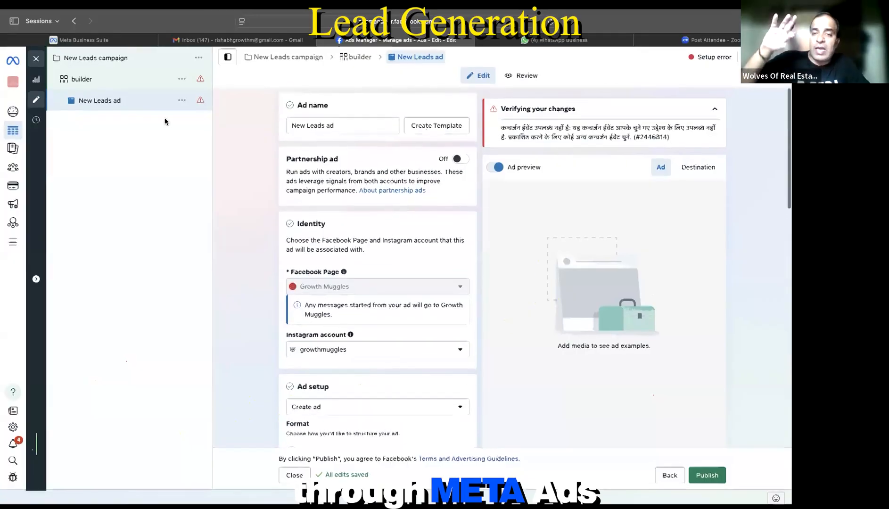
click(37, 64)
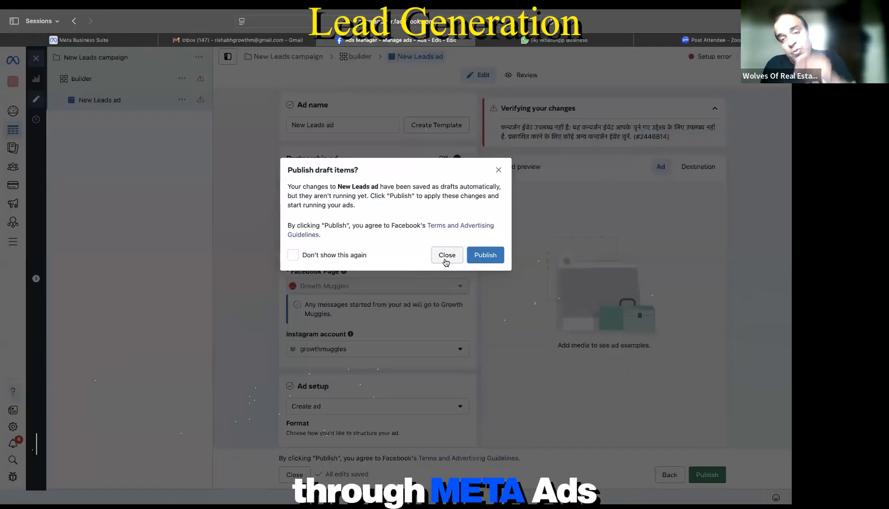
click(446, 257)
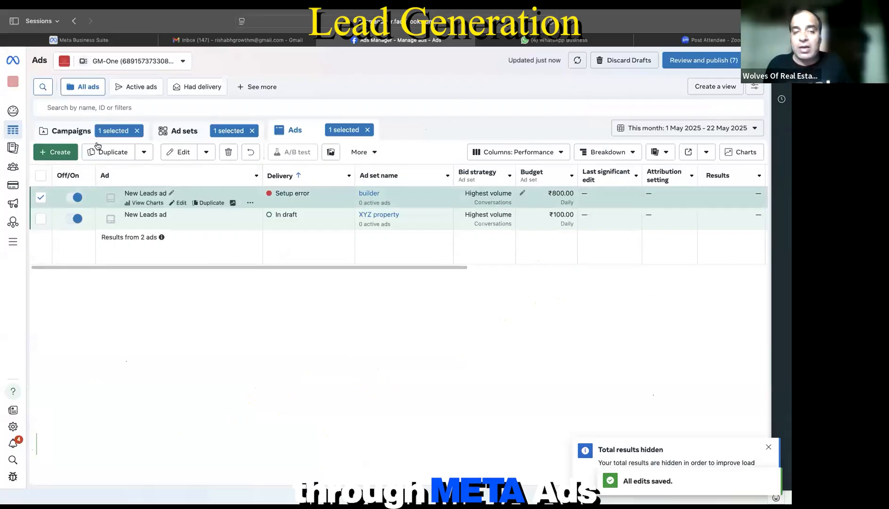
Step: Show the campaigns table and clear the ad set selection filter
click(75, 132)
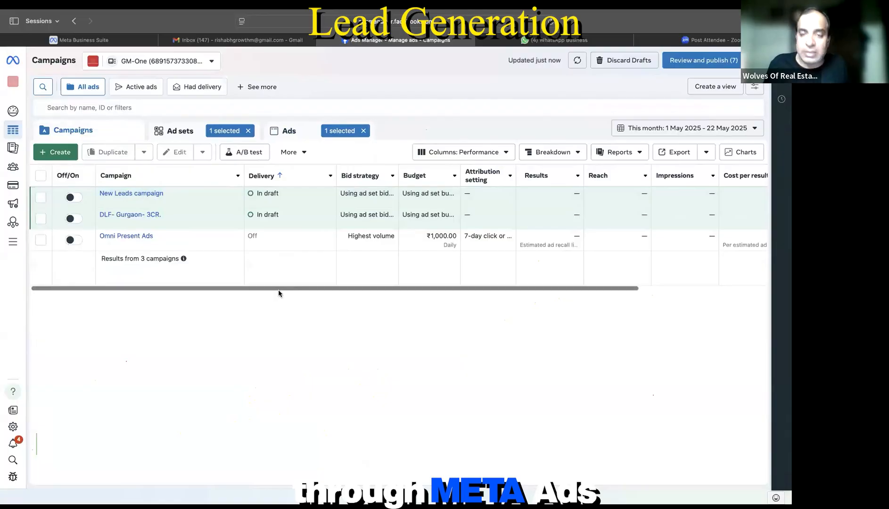
scroll(377, 253, right, 3)
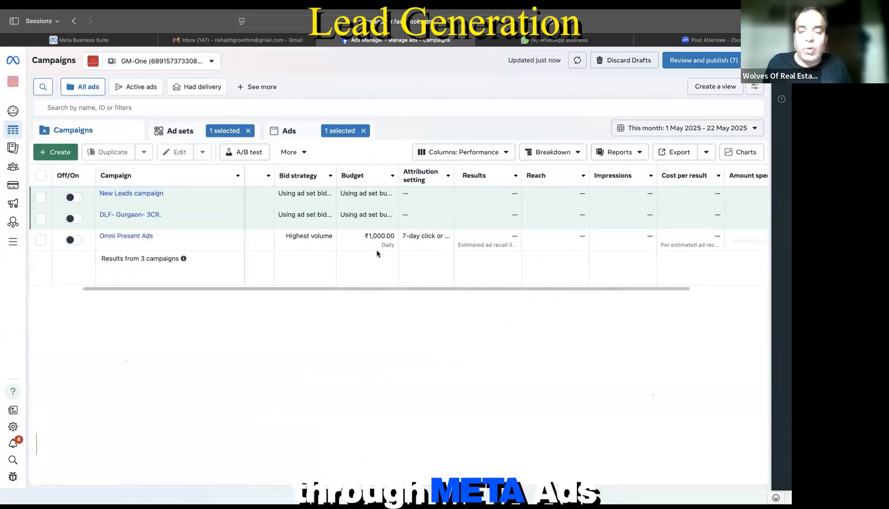
scroll(377, 253, right, 3)
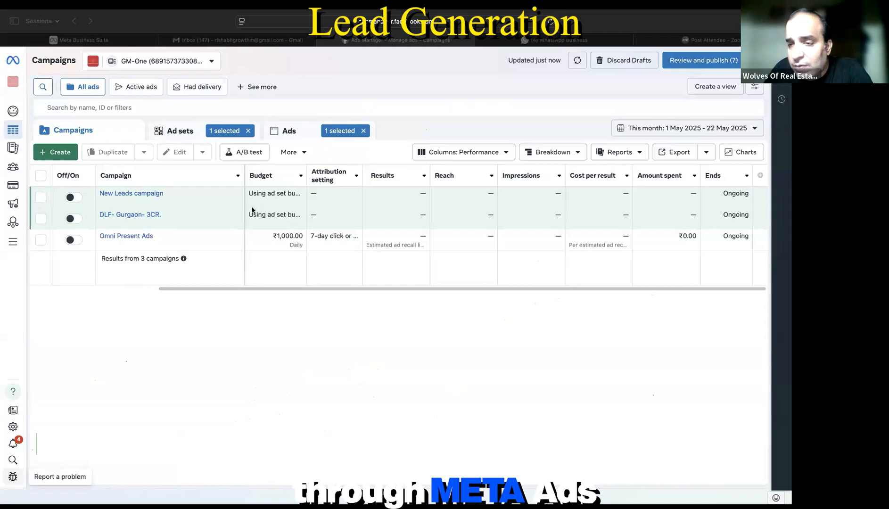
click(247, 131)
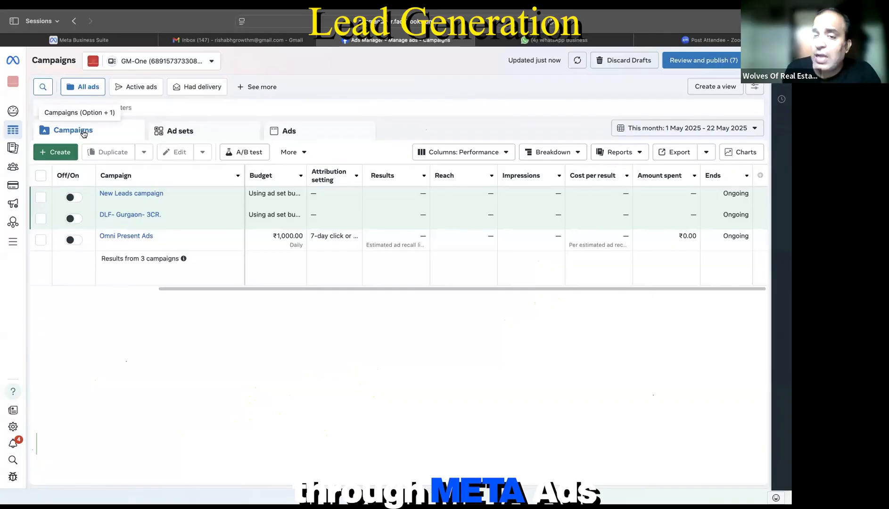
Step: Add MD/CEO to the builder ad set's detailed targeting
click(147, 206)
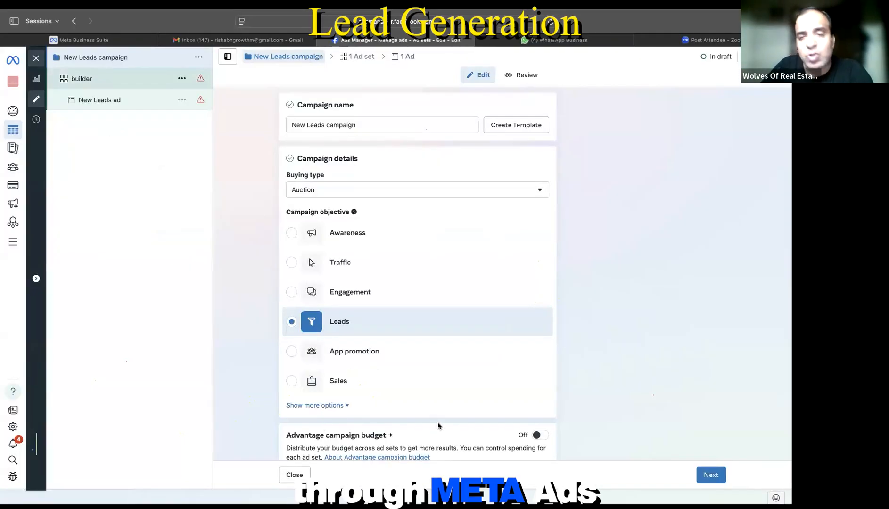
scroll(403, 366, down, 15)
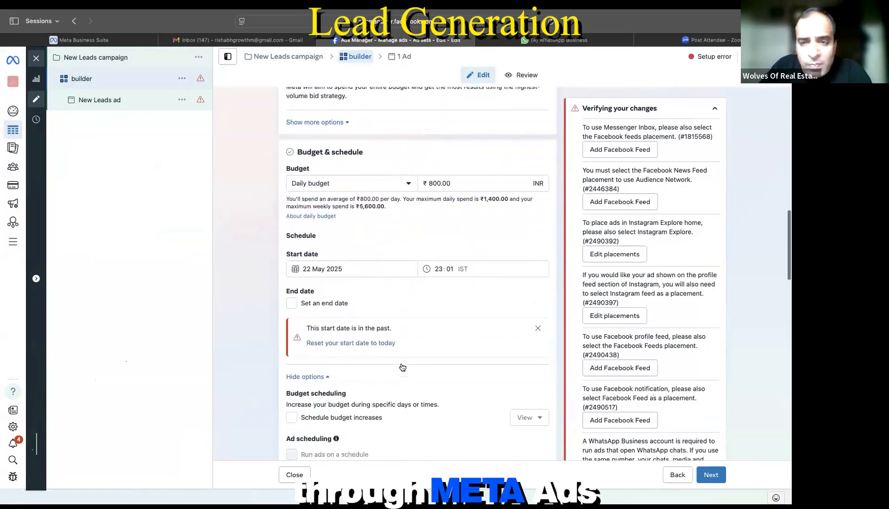
scroll(402, 366, down, 15)
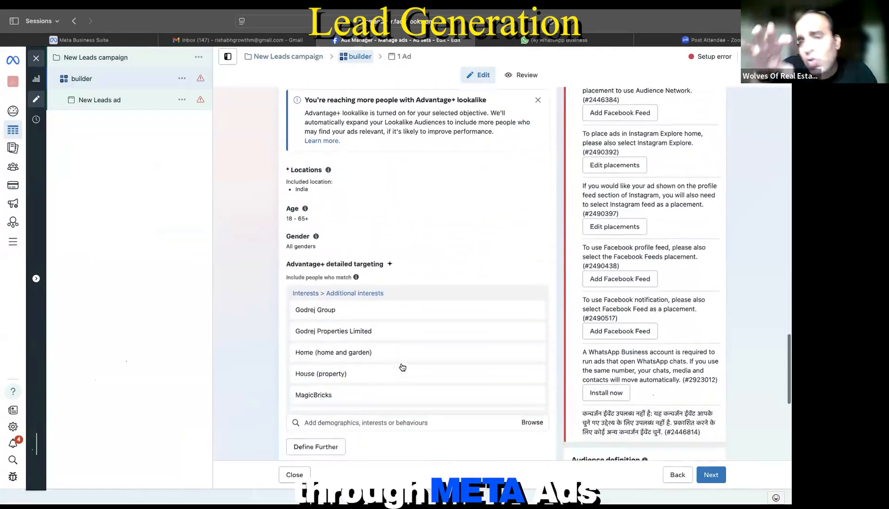
scroll(401, 367, down, 5)
click(395, 355)
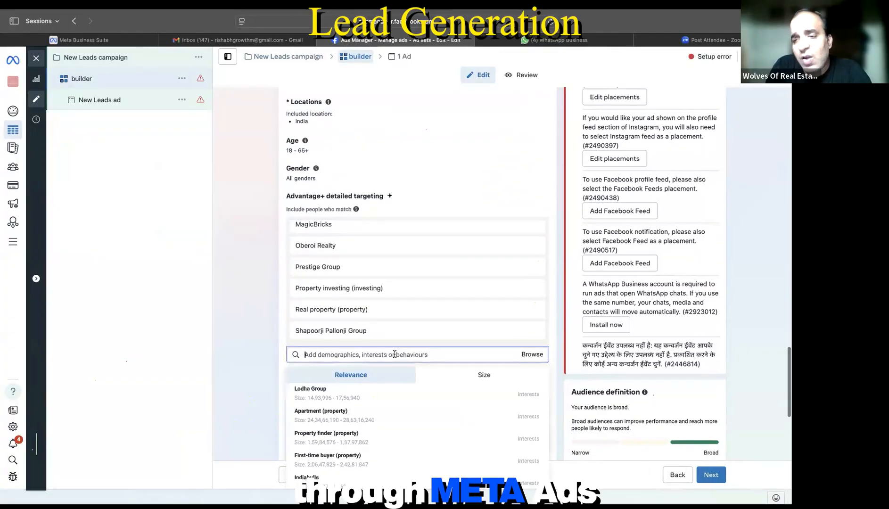
text(d)
text(O)
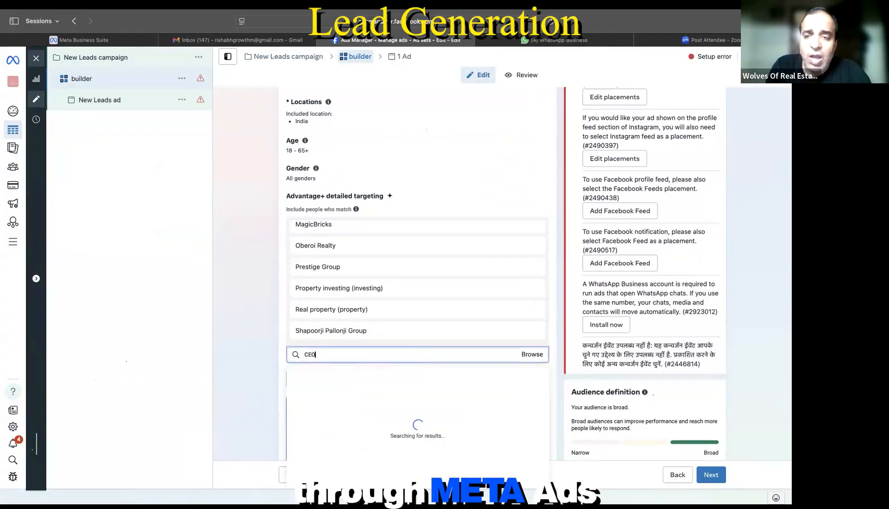
scroll(404, 328, down, 2)
scroll(404, 328, down, 3)
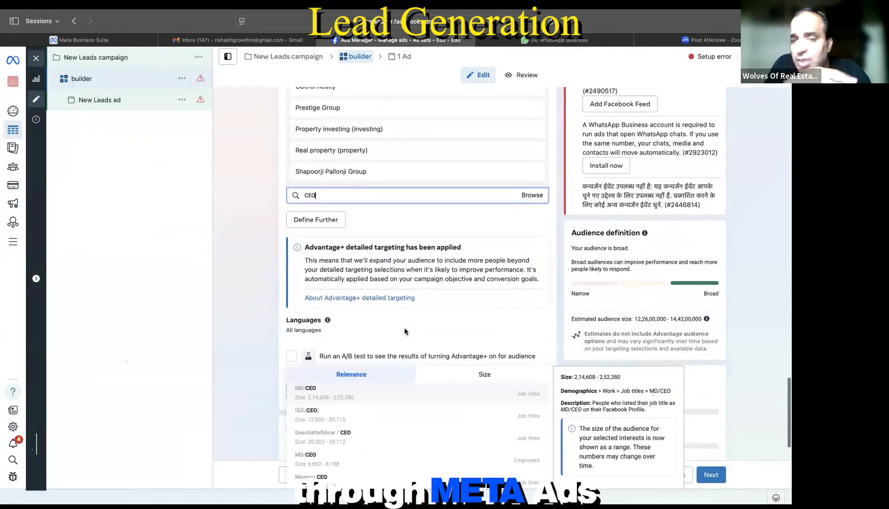
key(Return)
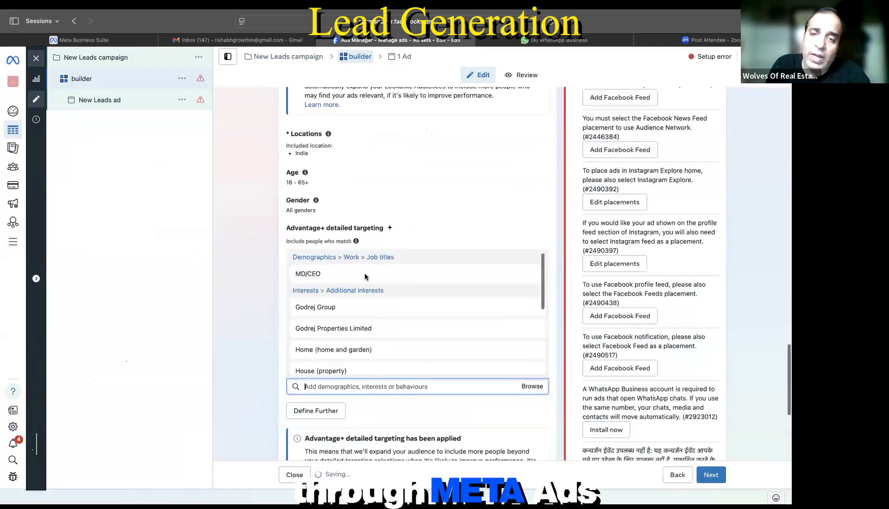
Step: Remove MD/CEO from the targeting again and close the ad set editor
scroll(365, 276, down, 6)
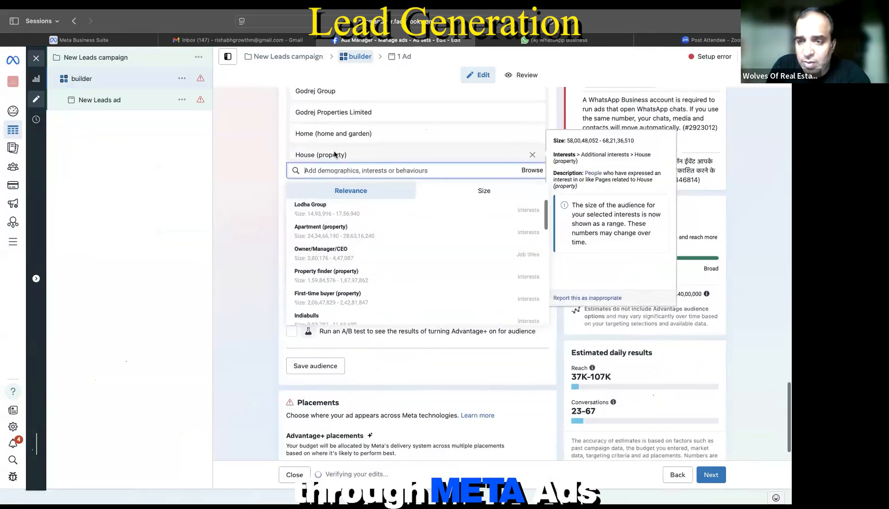
scroll(334, 154, up, 2)
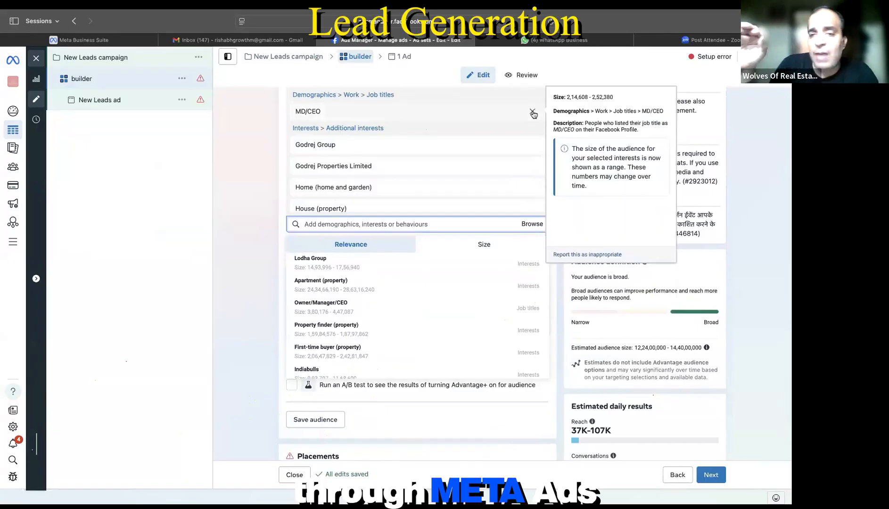
click(533, 115)
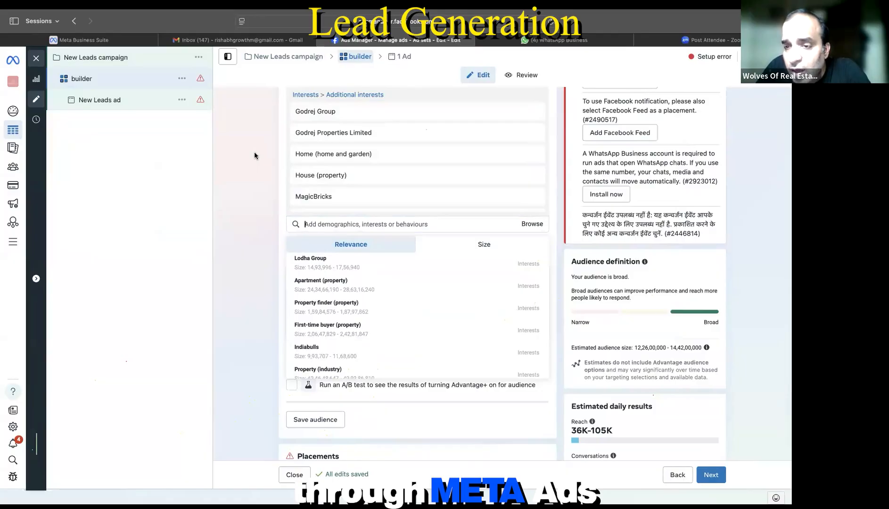
click(37, 60)
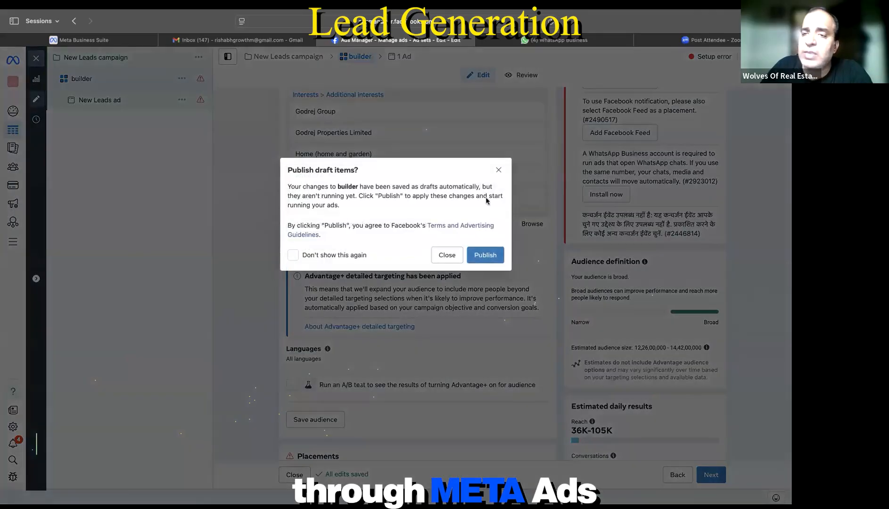
Step: Keep editing and search detailed targeting for 'real estate agent' job titles
click(498, 173)
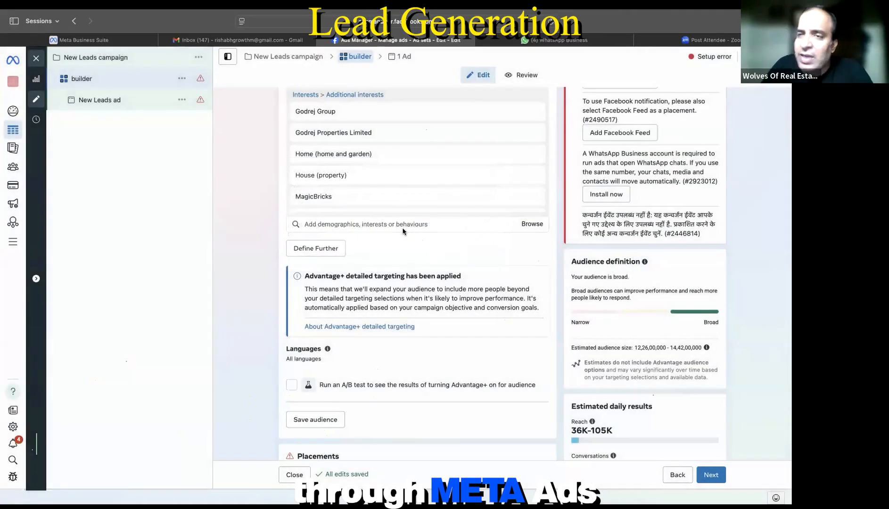
click(403, 229)
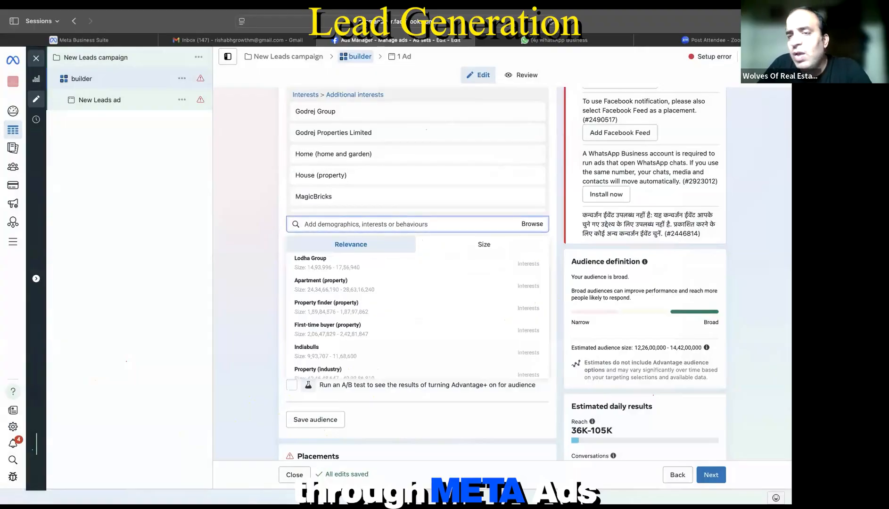
text(real)
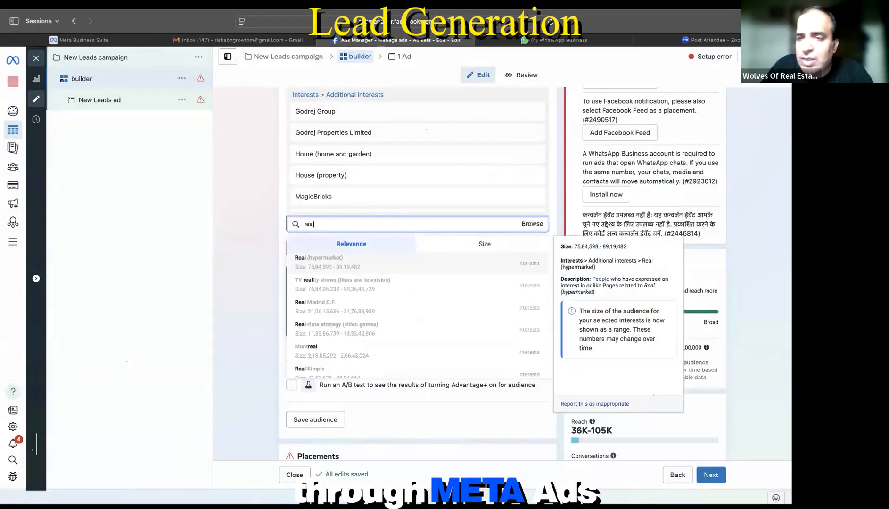
text( estate)
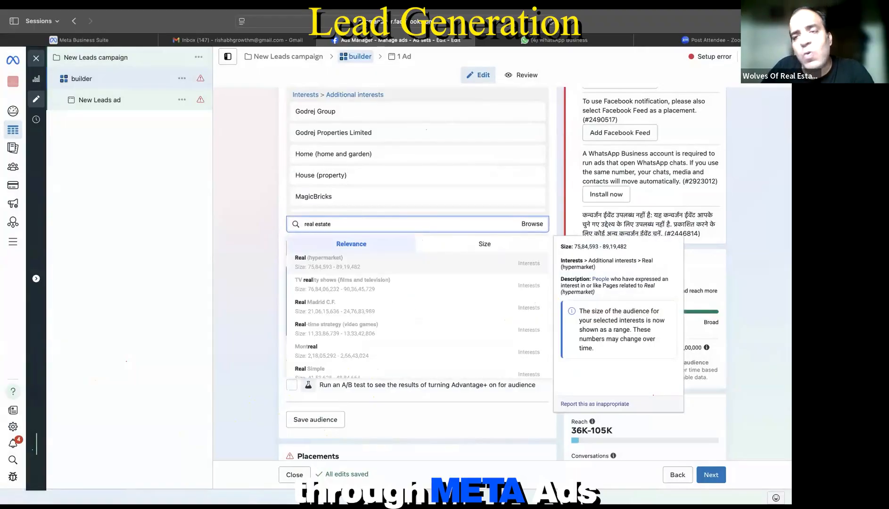
text( agenc)
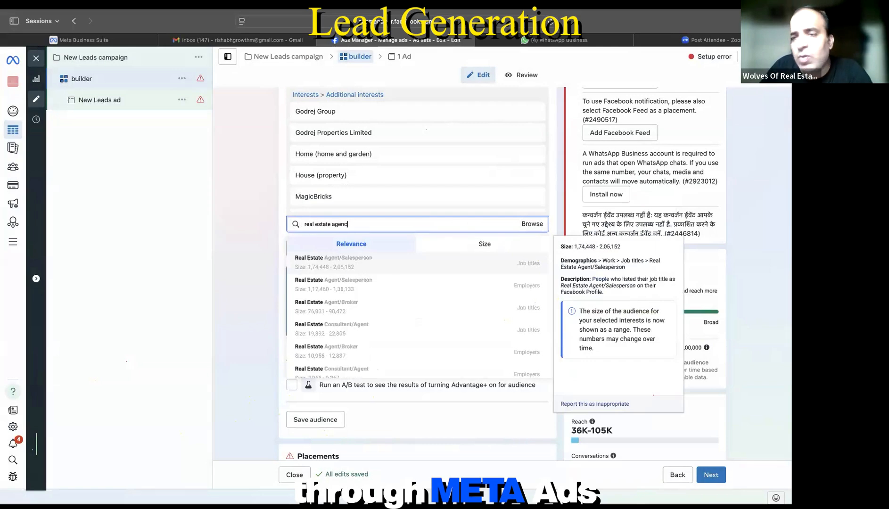
text(y)
key(BackSpace)
key(BackSpace)
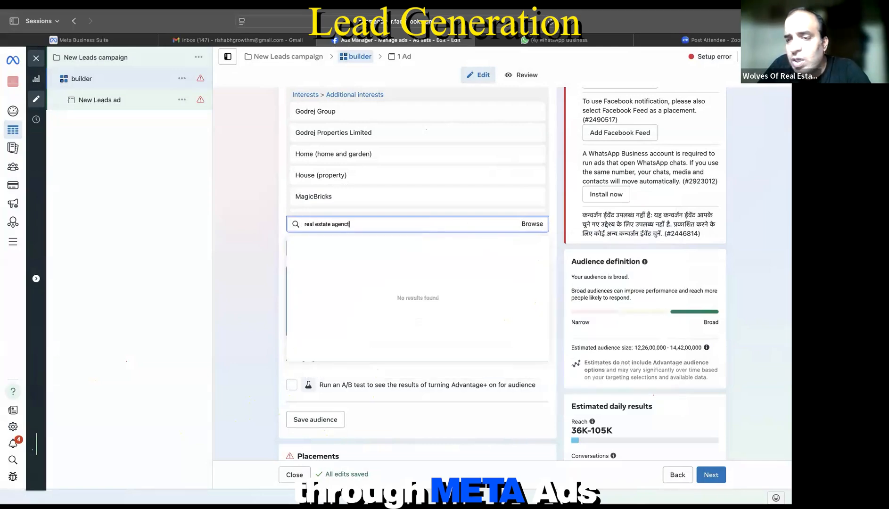
text(t)
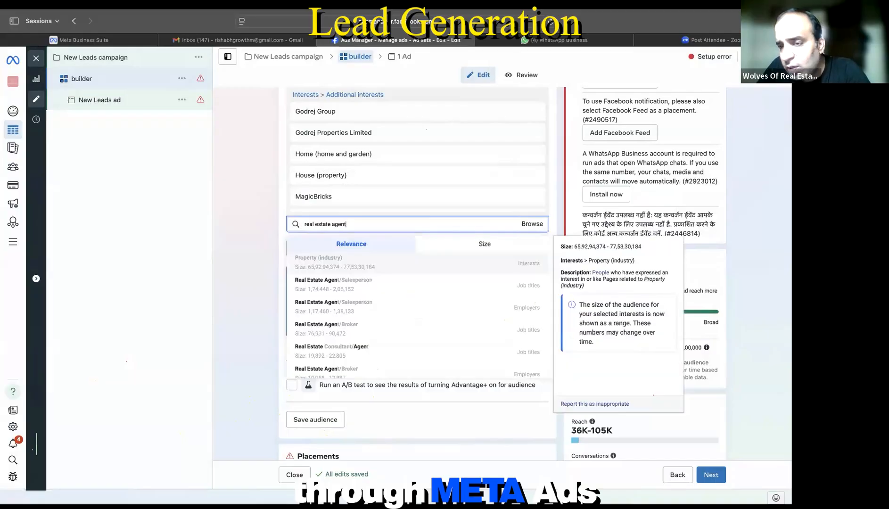
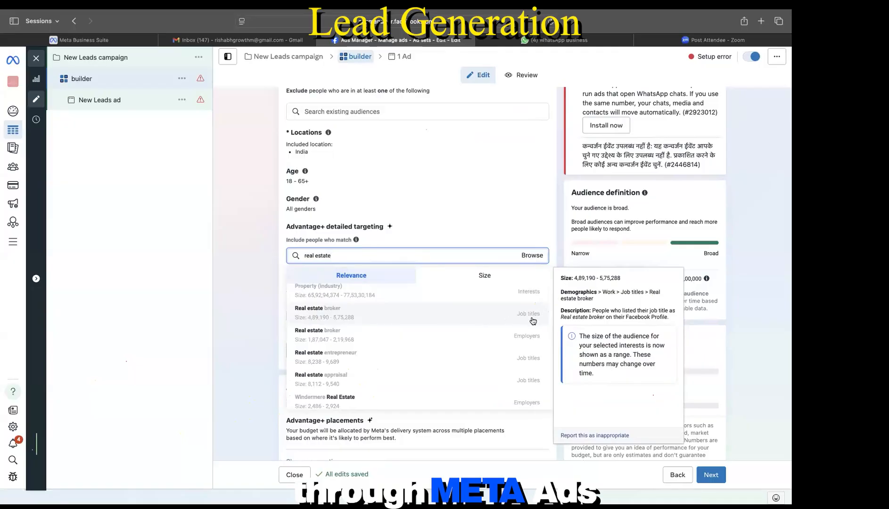
Step: Add Real estate broker, Real Estate Associate, Realtor, Real Estate Consultant and Real Estate Advisor as job titles
scroll(529, 319, up, 1)
scroll(503, 206, down, 1)
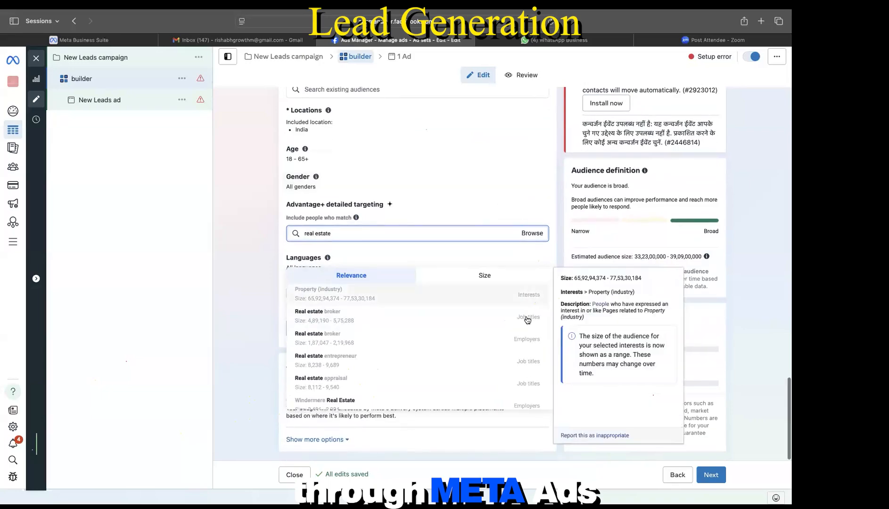
click(349, 316)
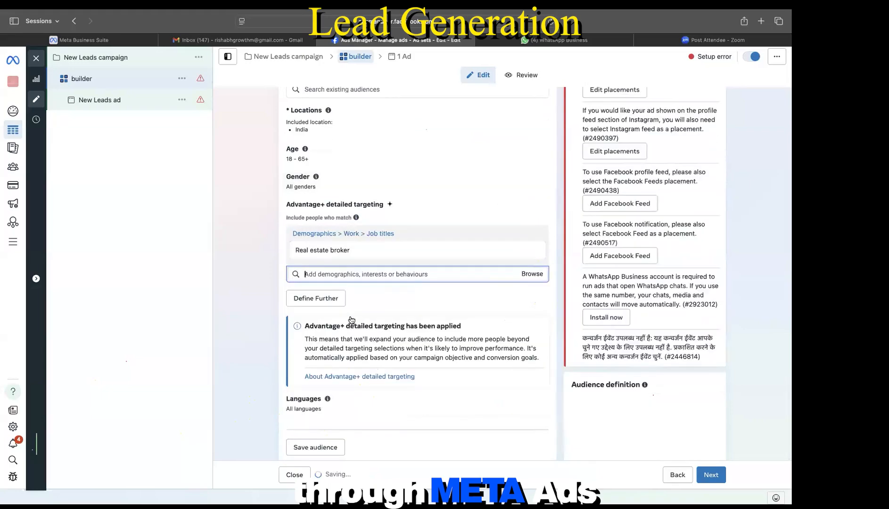
scroll(401, 231, down, 4)
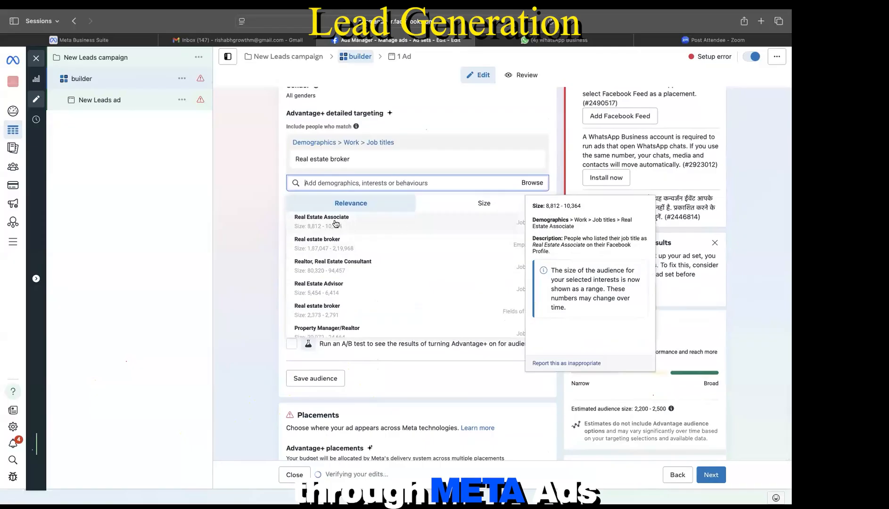
click(335, 223)
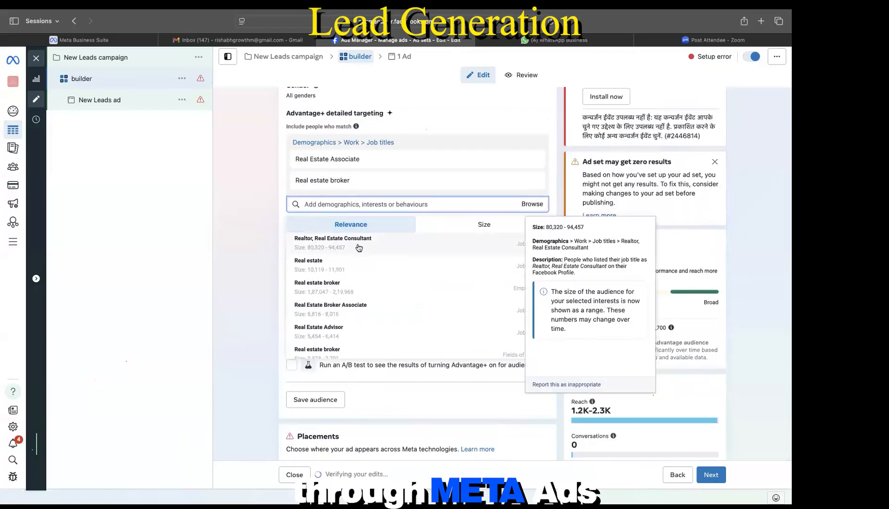
click(358, 248)
click(335, 270)
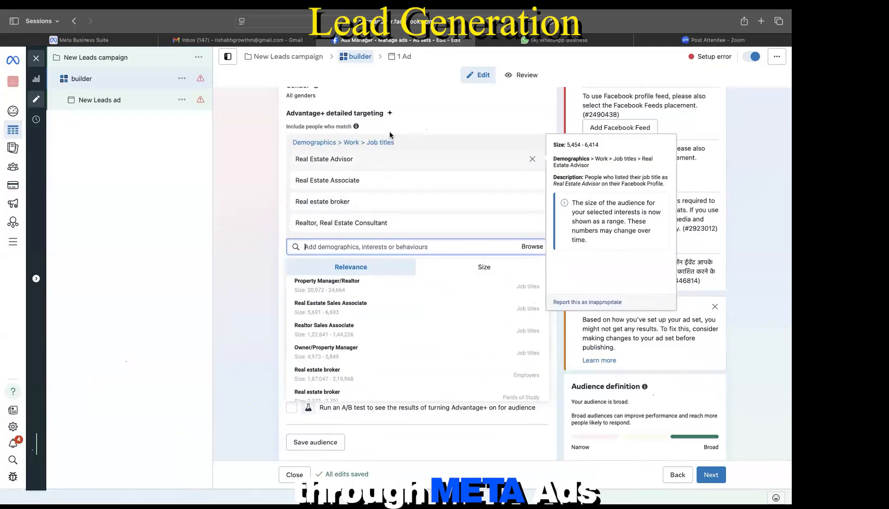
scroll(390, 135, up, 1)
scroll(390, 136, up, 3)
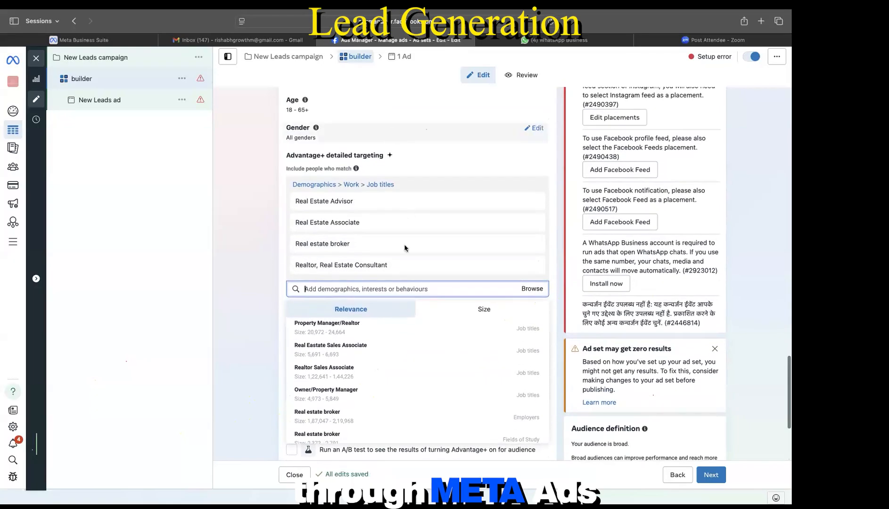
mouse_move(405, 248)
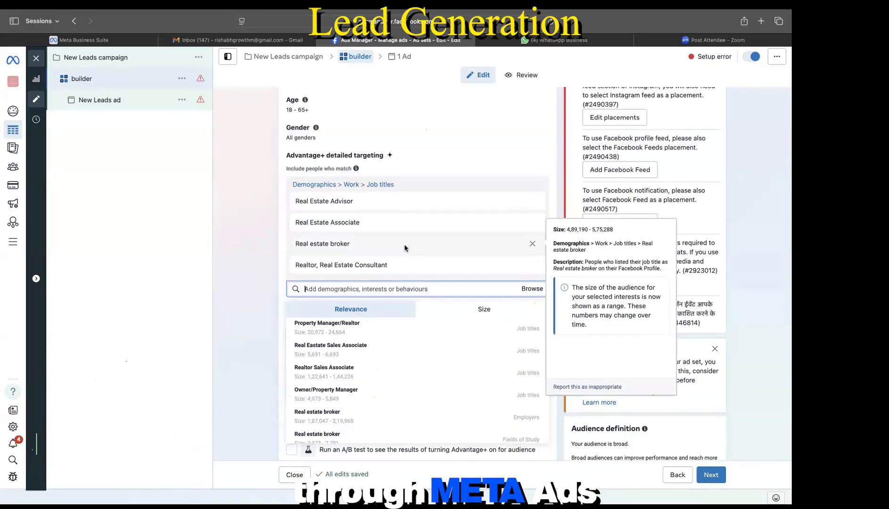
click(435, 174)
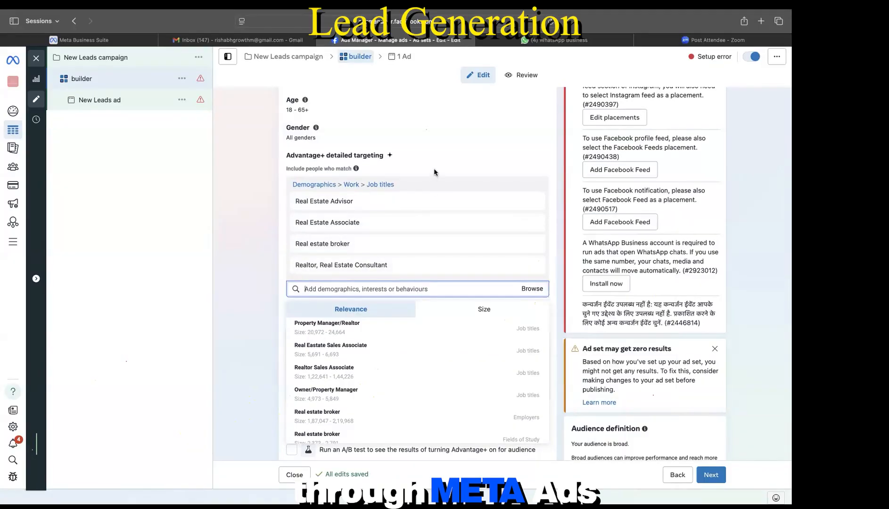
scroll(435, 175, down, 3)
Step: Save the job-title targeting as an audience, replacing the default name GM-One with 'Real estate agent'
click(316, 399)
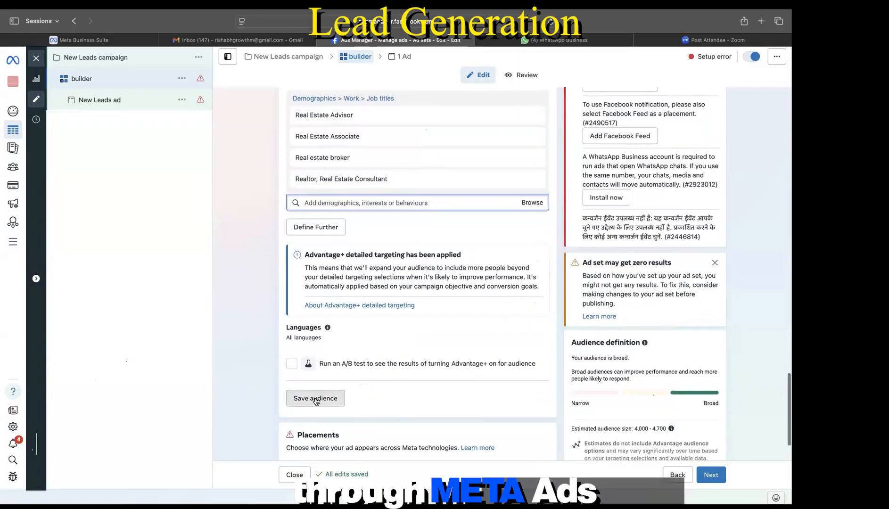
click(325, 170)
key(super+a)
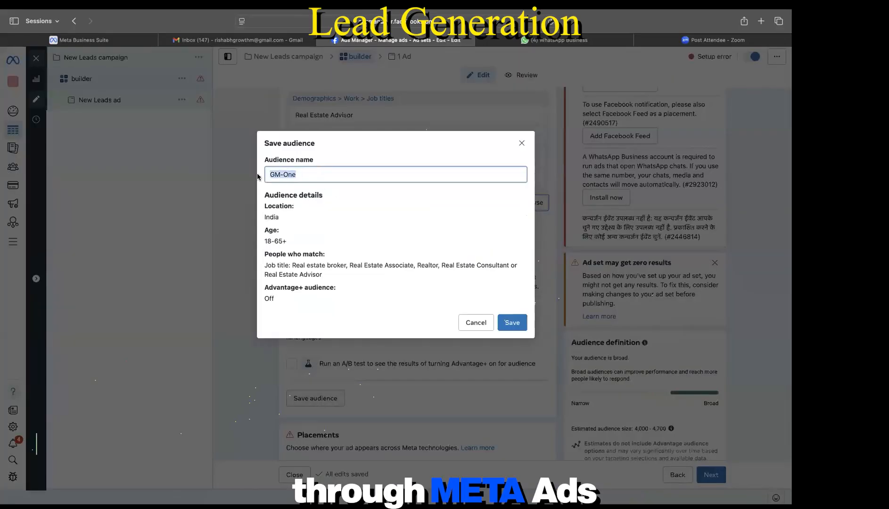
text(Real estate agent)
click(512, 323)
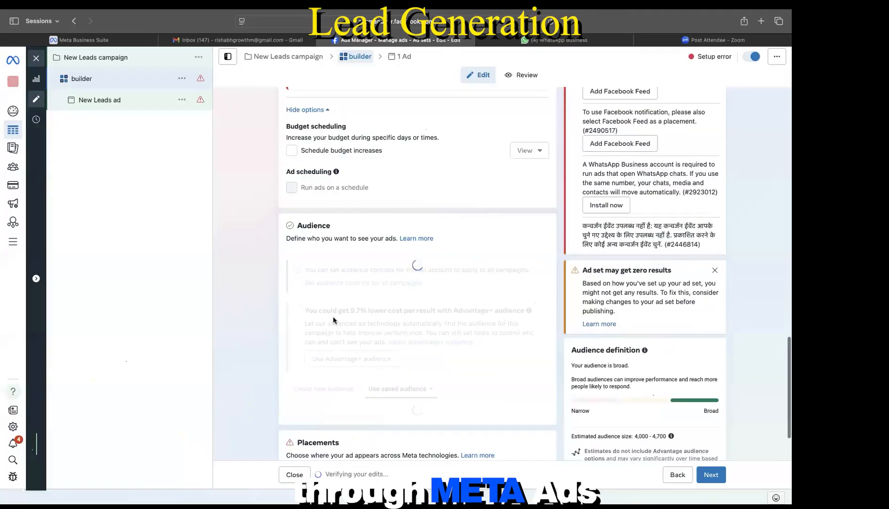
Step: Reset the builder ad set's start date to today
scroll(346, 278, down, 2)
scroll(345, 278, up, 3)
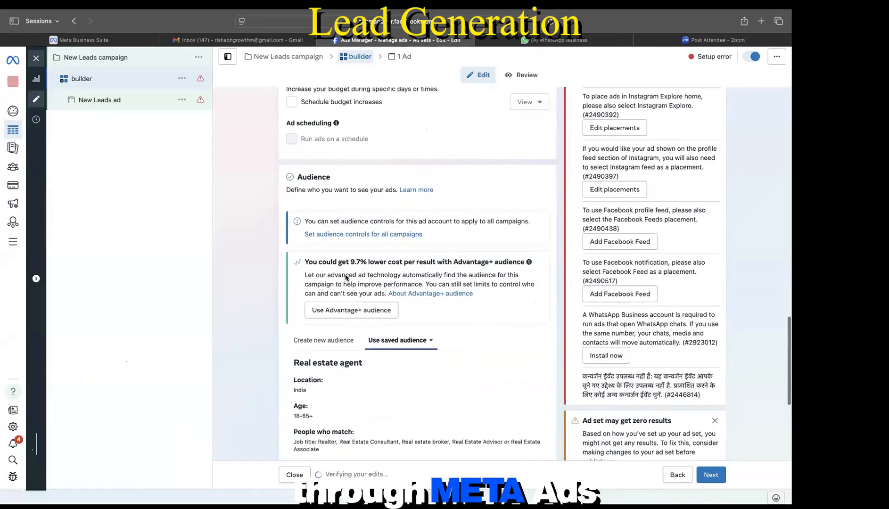
scroll(353, 311, down, 7)
scroll(365, 351, up, 3)
scroll(364, 350, up, 8)
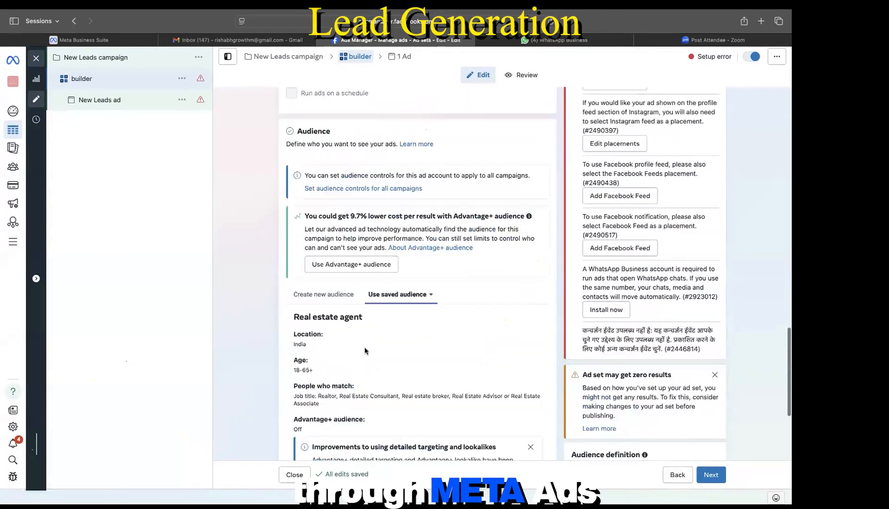
scroll(364, 351, down, 3)
scroll(365, 350, down, 1)
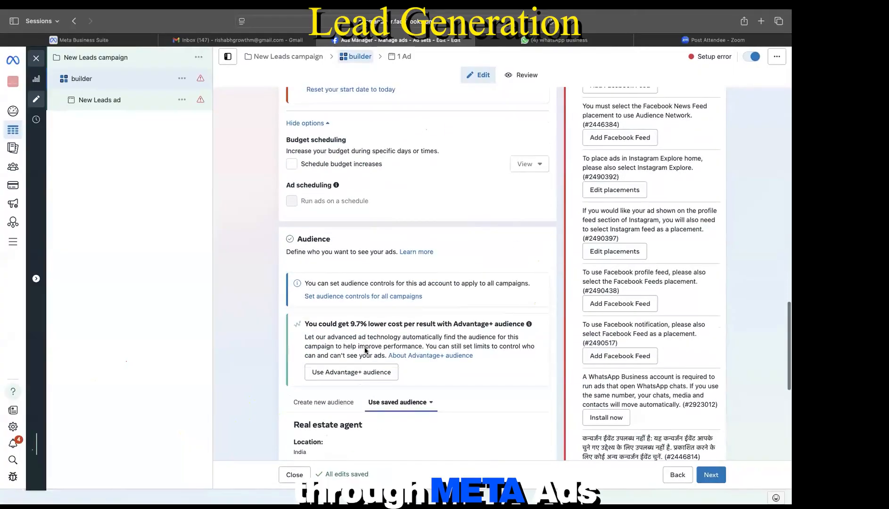
scroll(365, 350, up, 8)
scroll(379, 187, up, 5)
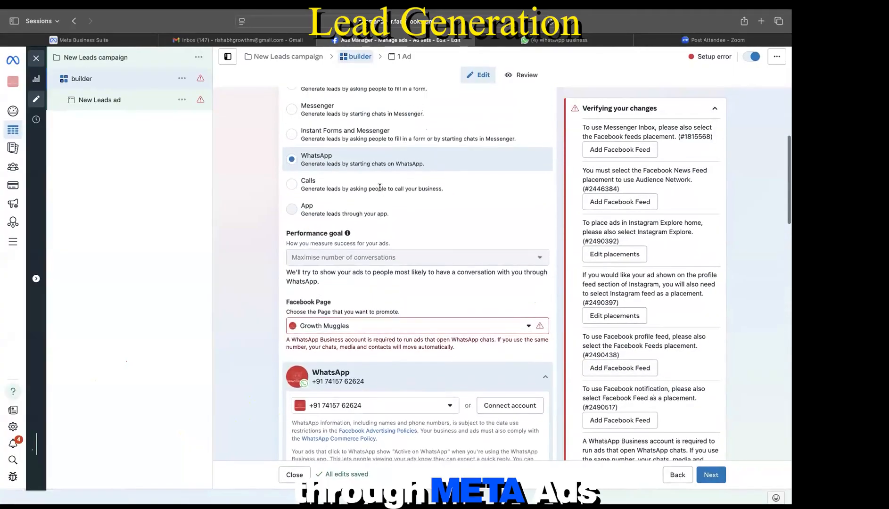
scroll(332, 317, down, 10)
scroll(330, 316, up, 1)
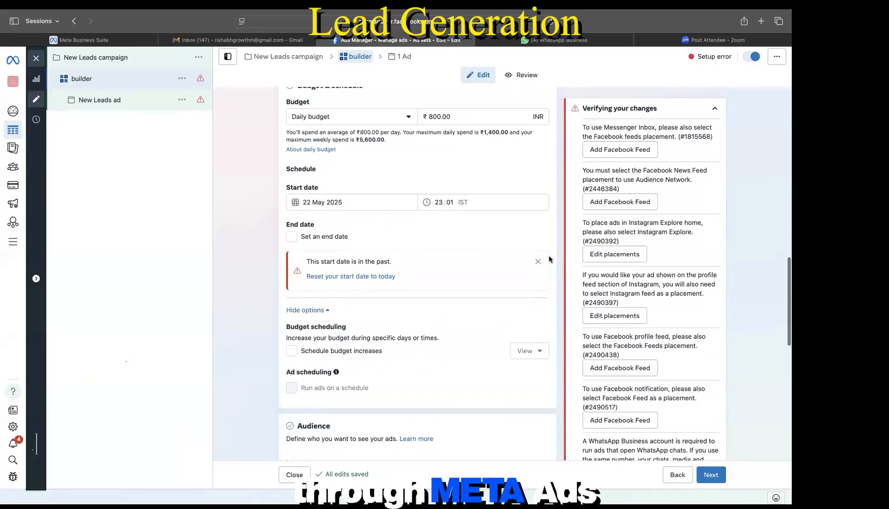
click(377, 279)
Step: Switch to a new audience, add exclusions, and check the Custom and Lookalike exclusion lists
scroll(377, 279, down, 7)
scroll(377, 281, down, 2)
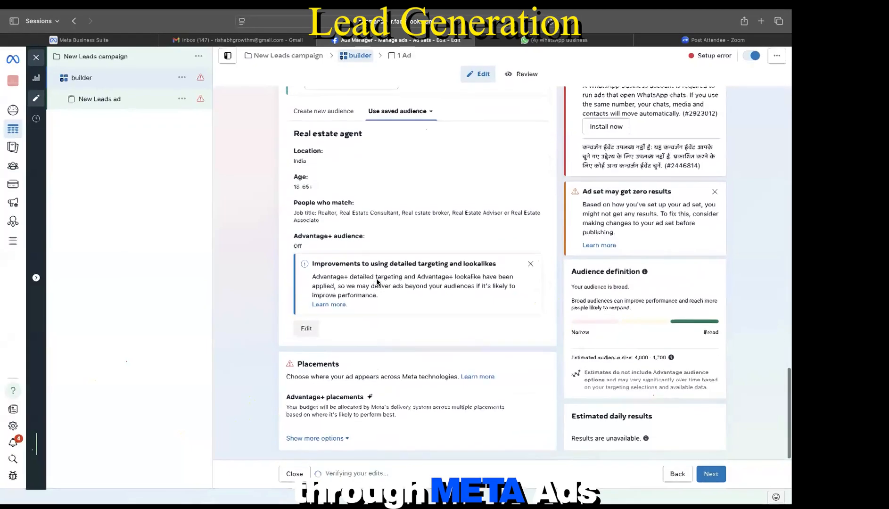
scroll(353, 269, up, 4)
click(331, 257)
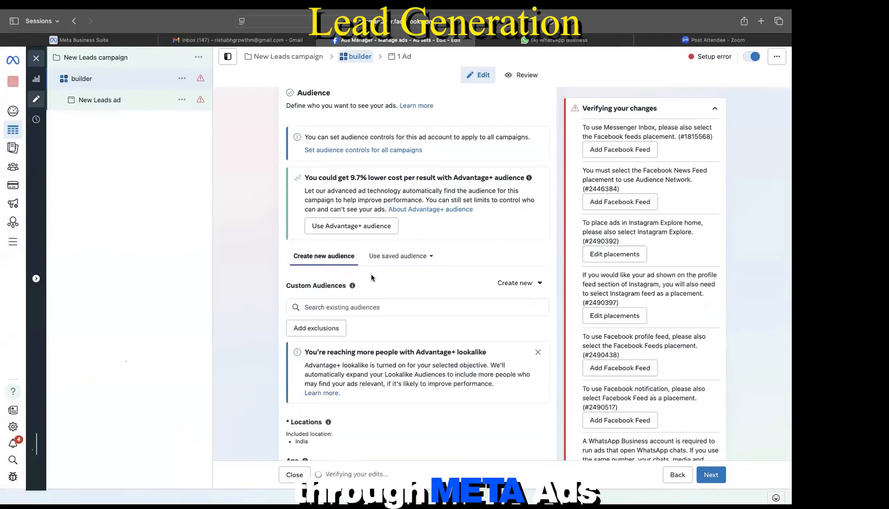
scroll(371, 273, down, 3)
click(316, 260)
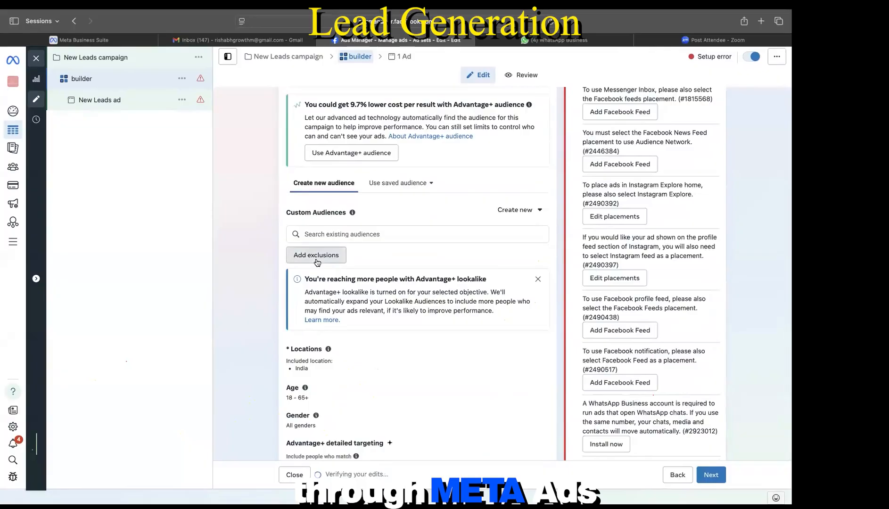
click(338, 244)
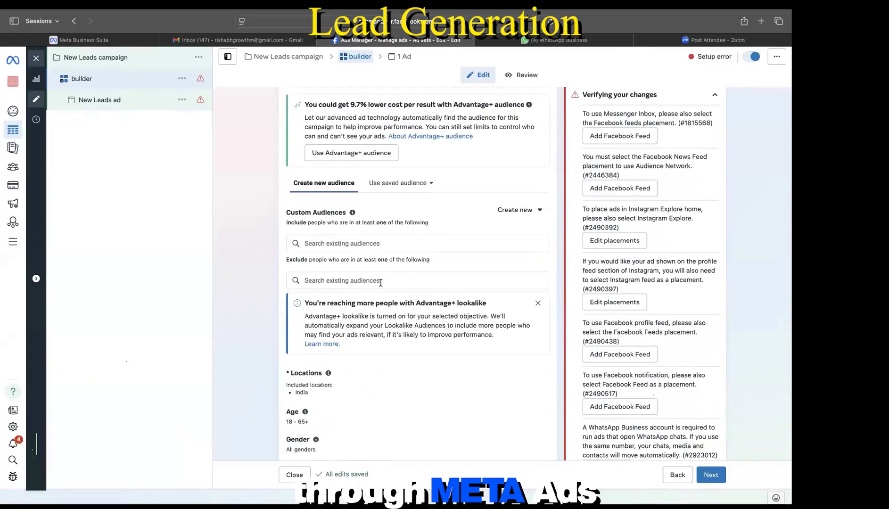
click(405, 279)
click(384, 303)
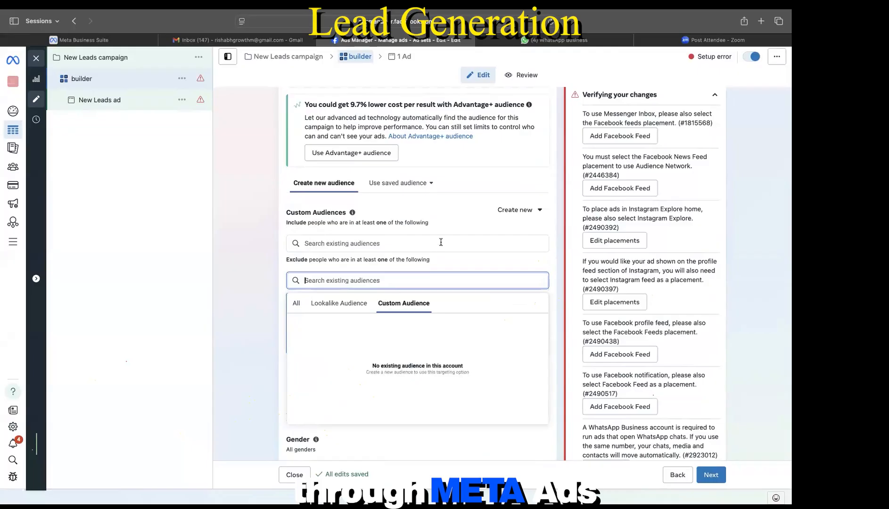
scroll(383, 302, down, 2)
click(317, 267)
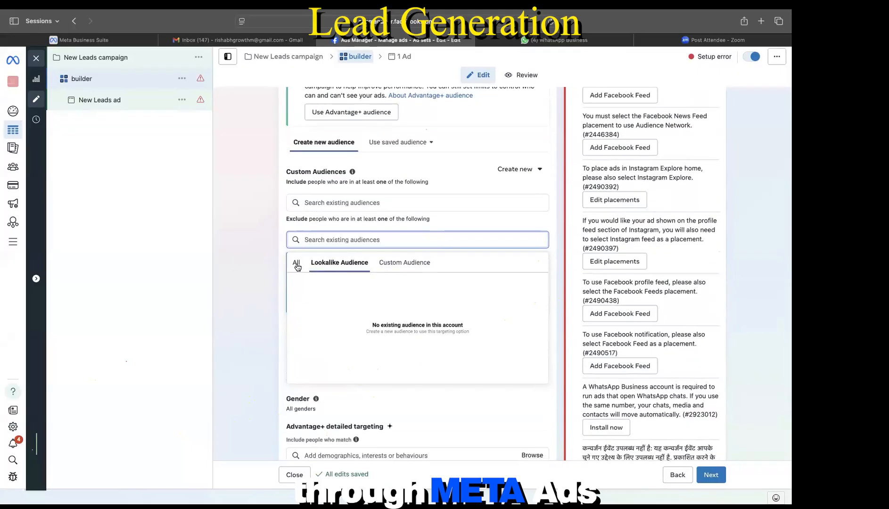
Step: Apply the Real estate agent saved audience and dismiss the targeting improvements notice
click(360, 202)
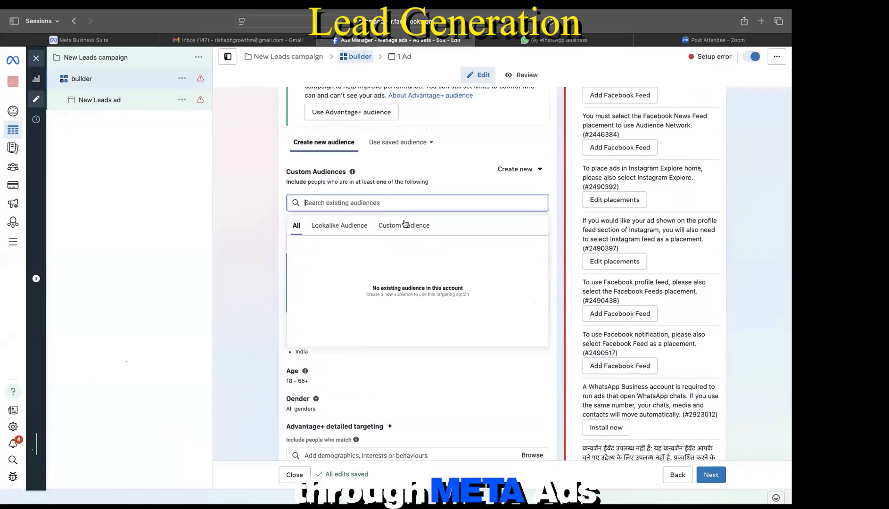
click(392, 144)
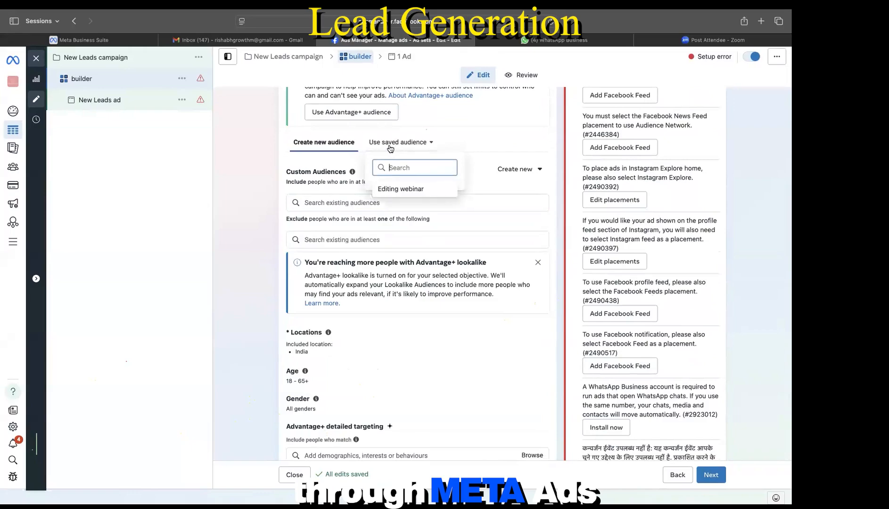
click(390, 146)
click(391, 144)
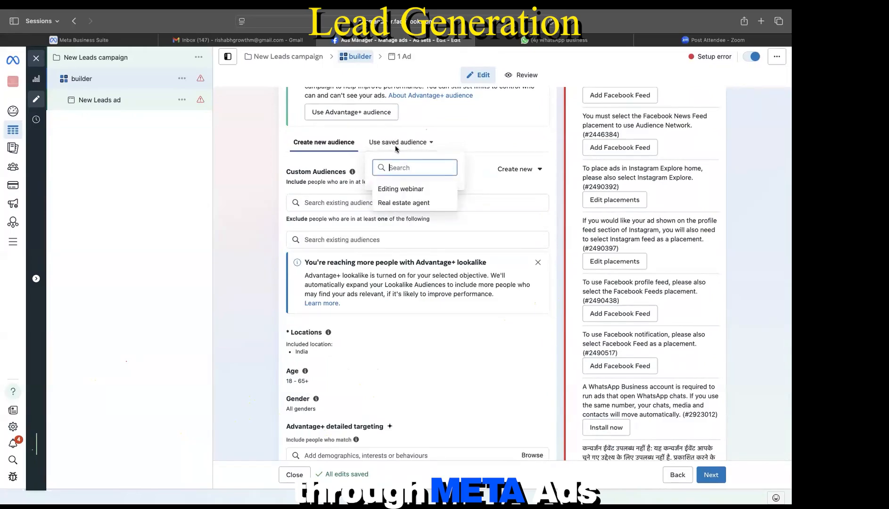
click(404, 206)
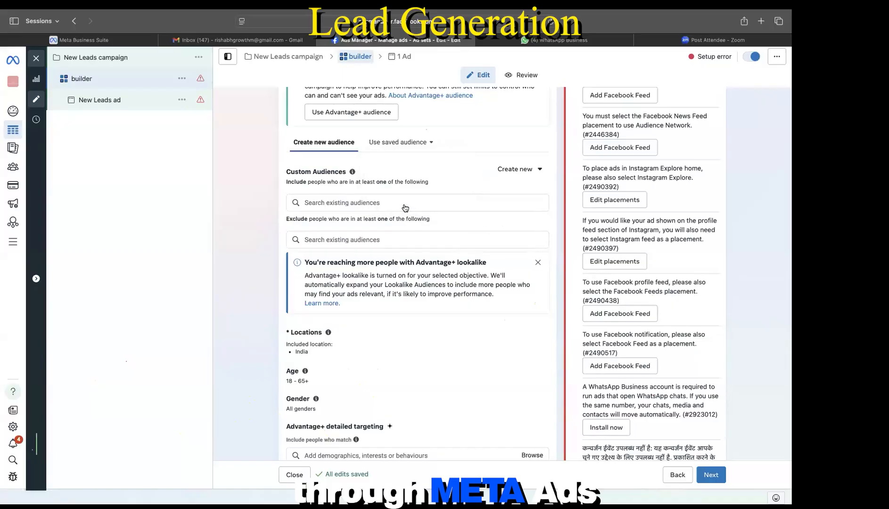
scroll(381, 241, down, 1)
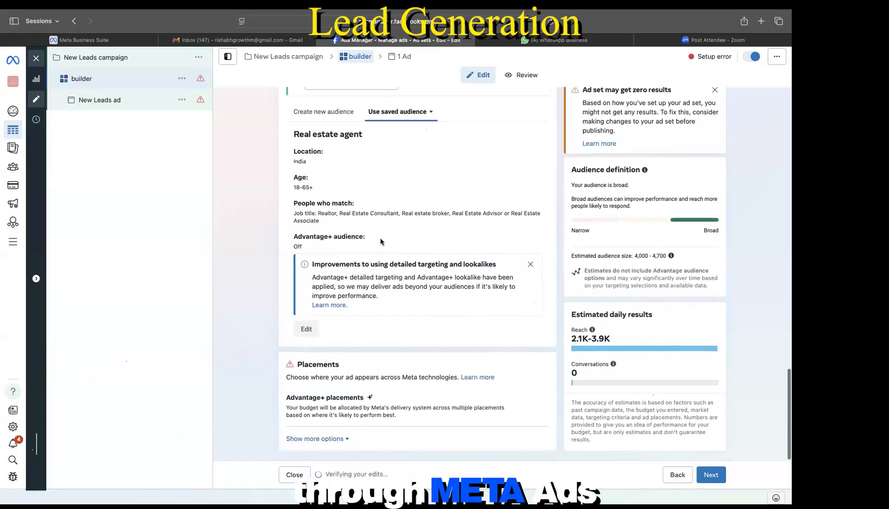
click(530, 264)
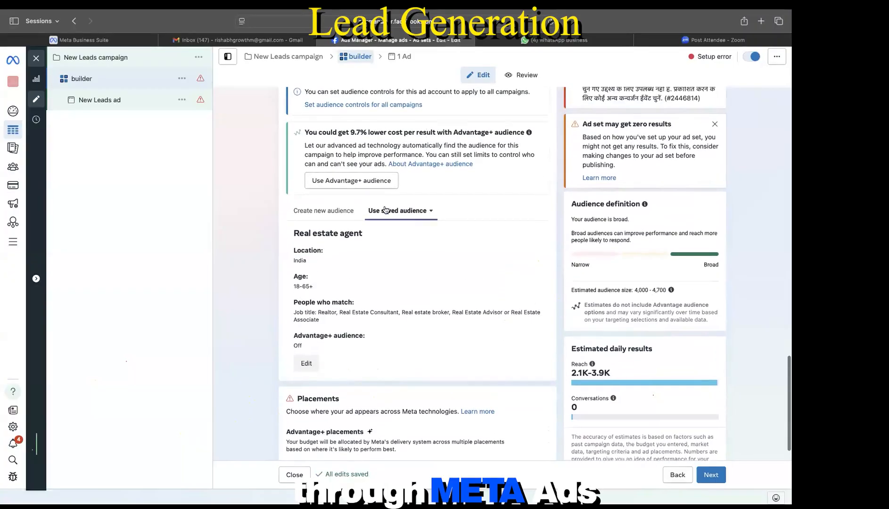
Step: Switch back to Create new audience and confirm the Custom and Lookalike lists are empty
click(323, 211)
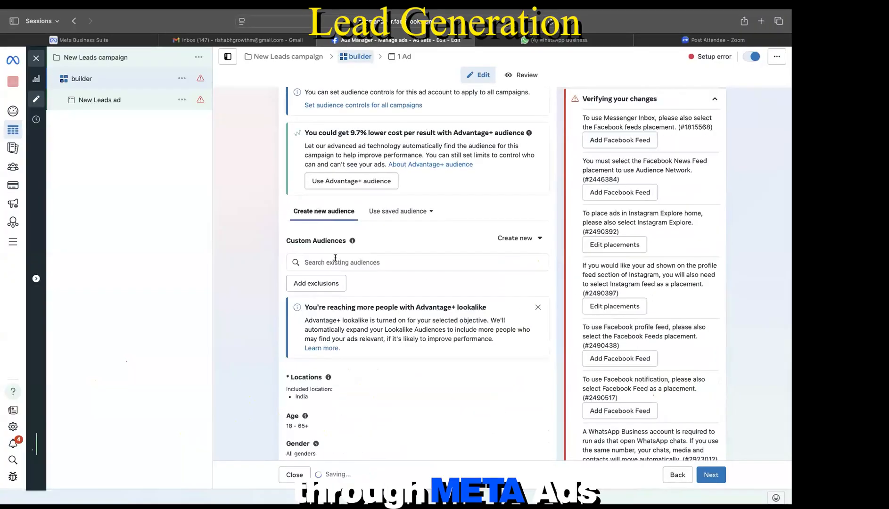
click(337, 262)
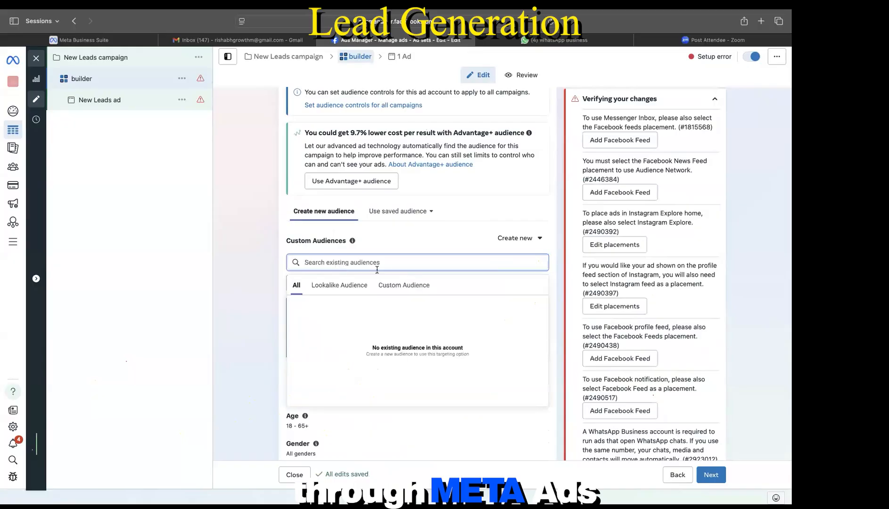
click(405, 285)
click(346, 285)
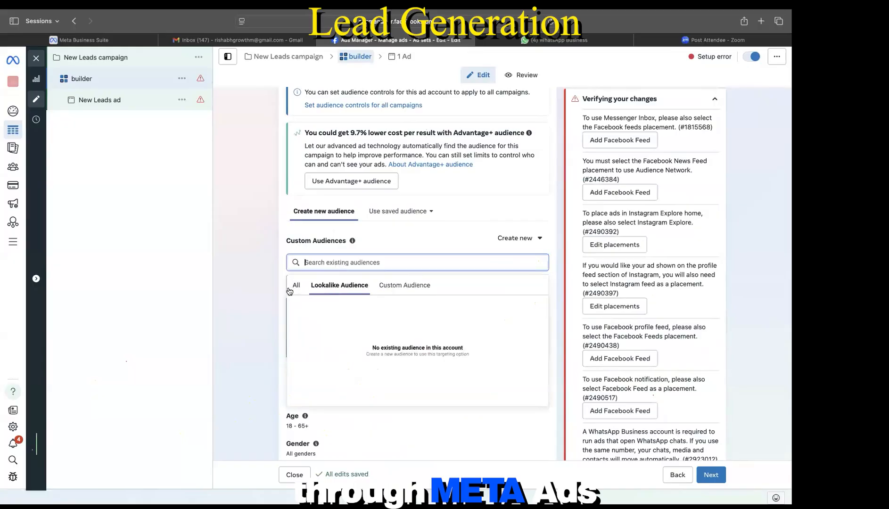
click(392, 248)
scroll(392, 248, down, 5)
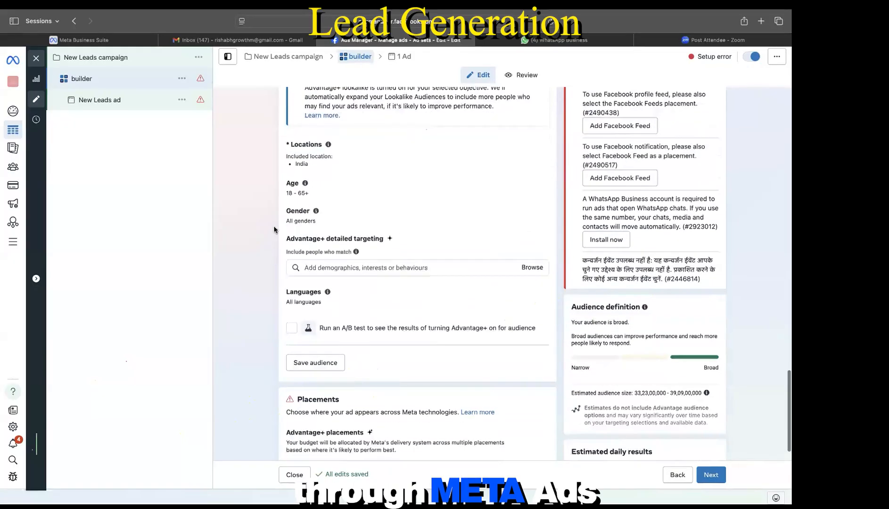
scroll(342, 283, down, 1)
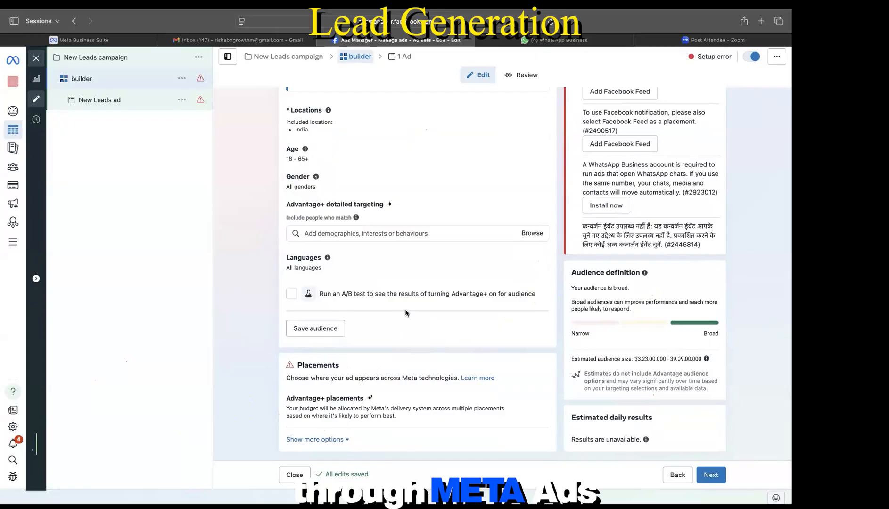
scroll(405, 312, up, 5)
scroll(405, 312, up, 10)
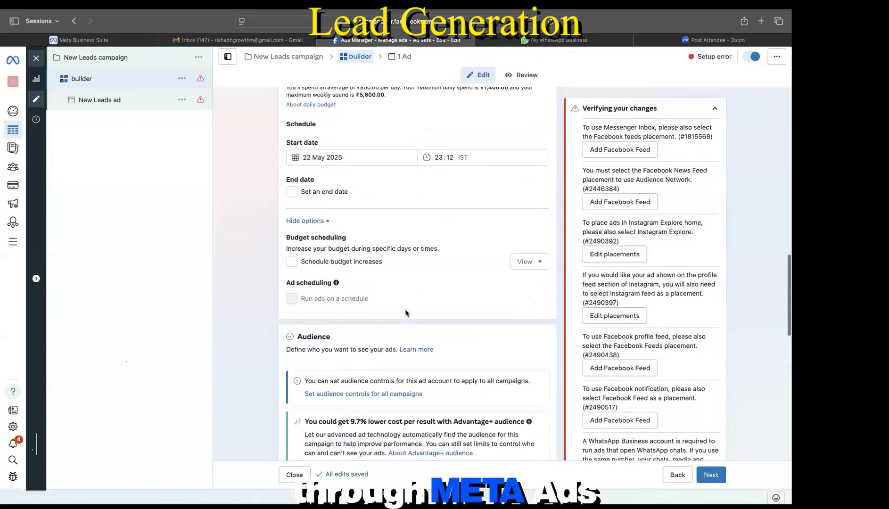
scroll(405, 311, up, 6)
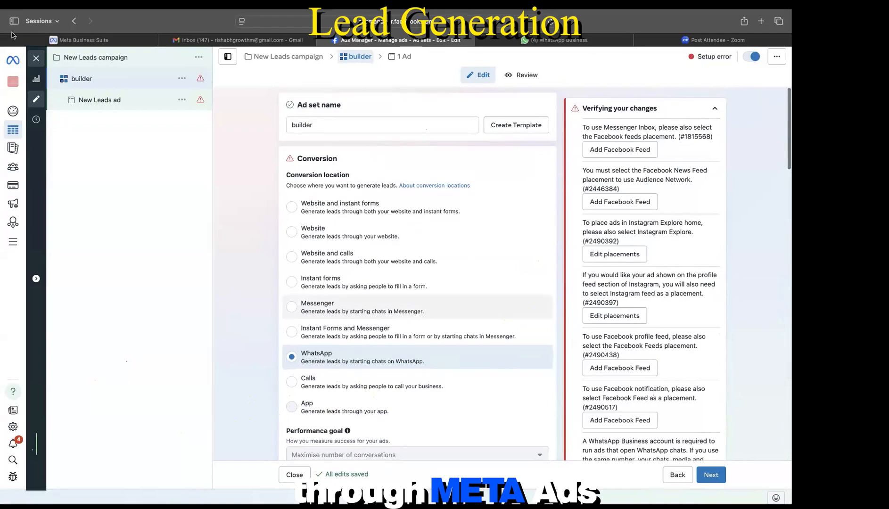
Step: Close the ad set editor without publishing and clear the campaign and ad set selections
click(35, 58)
click(444, 261)
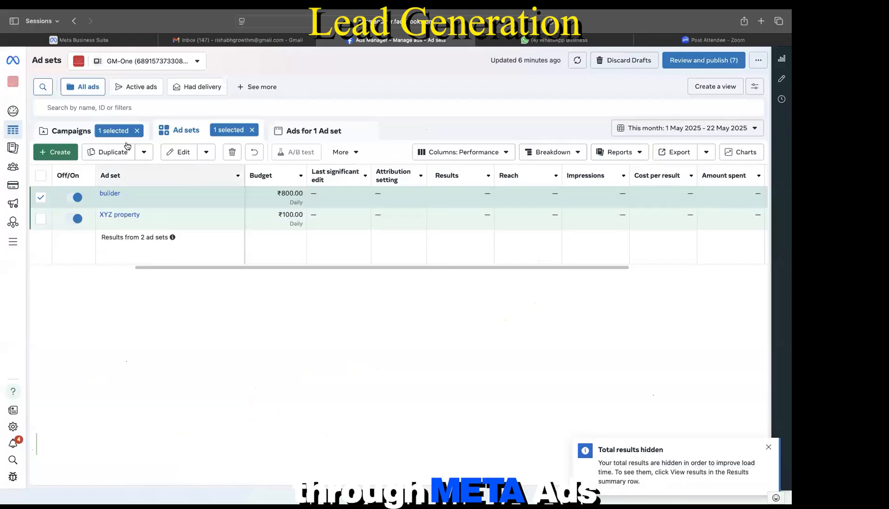
click(66, 132)
click(138, 130)
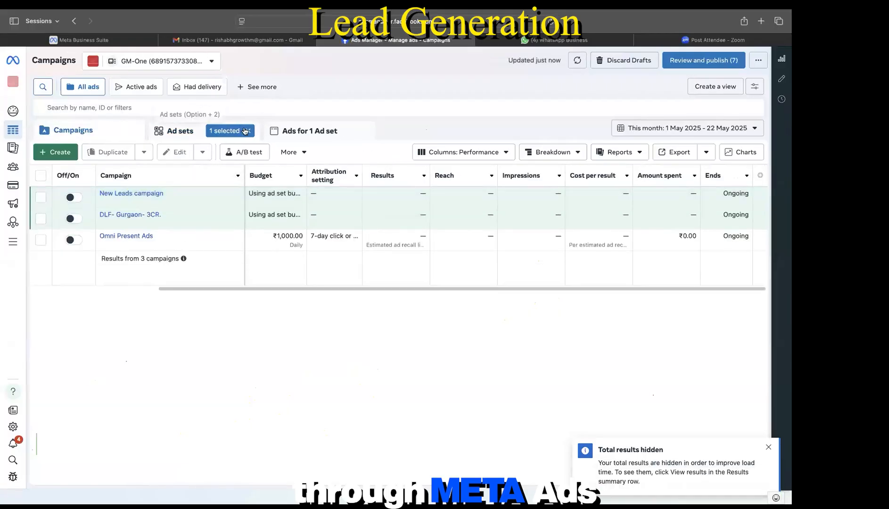
click(253, 131)
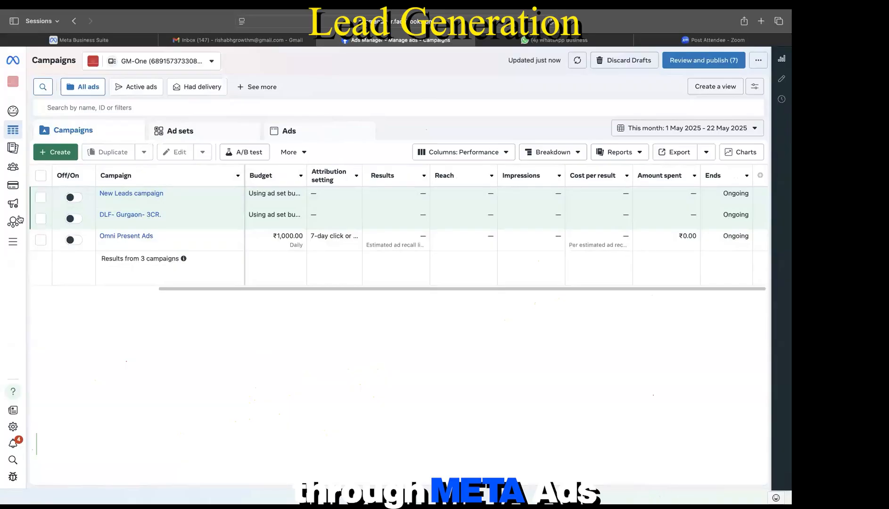
Step: Review the Audiences page, then go back to the Campaigns list
mouse_move(20, 236)
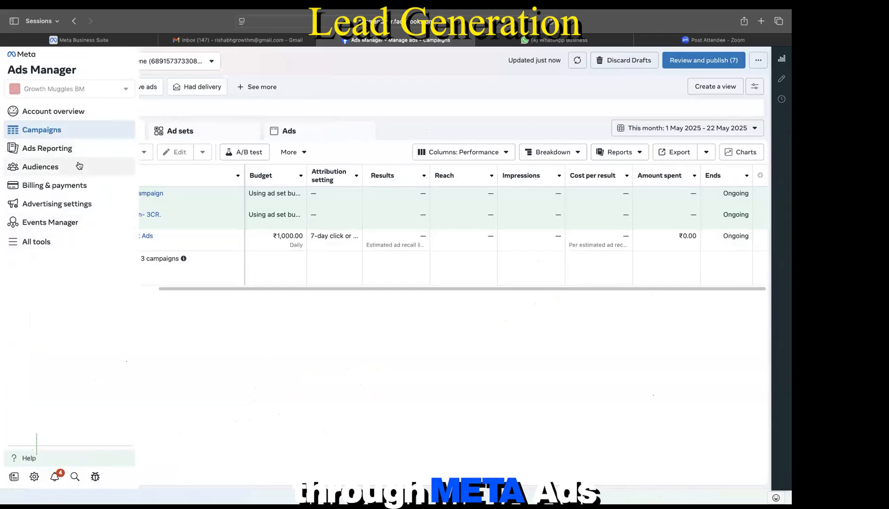
click(59, 172)
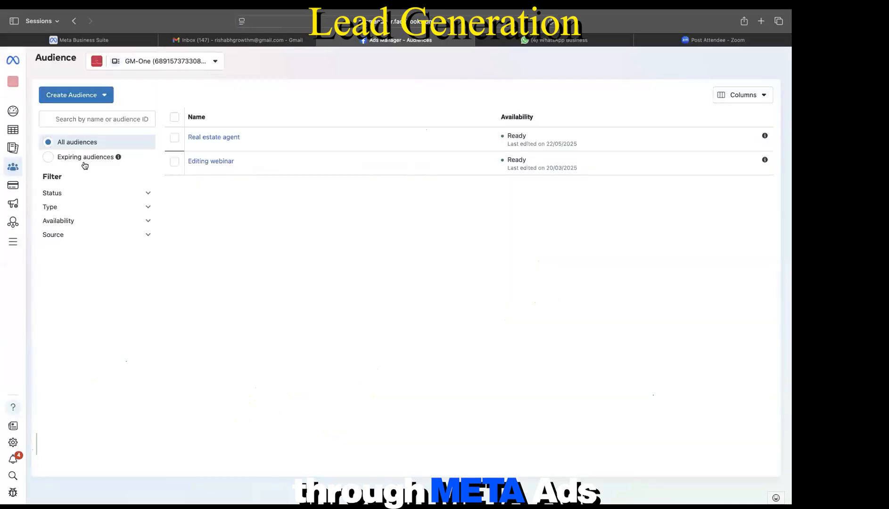
mouse_move(12, 167)
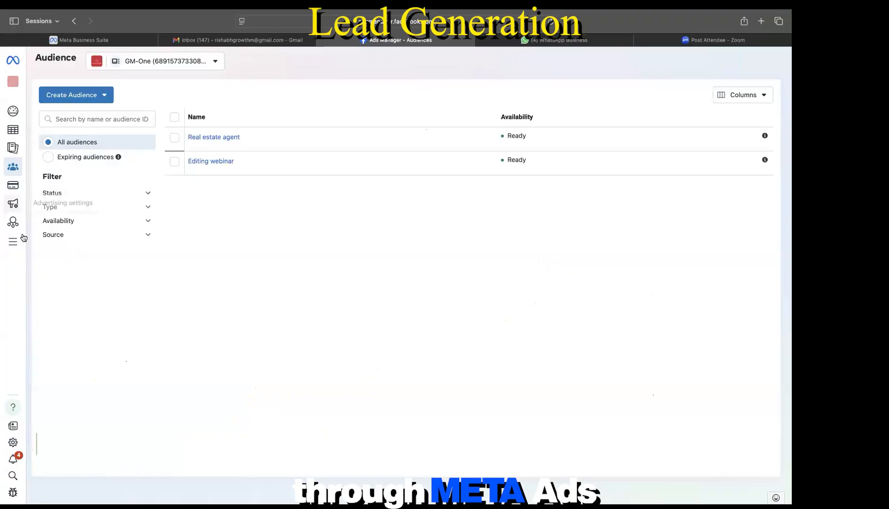
mouse_move(55, 251)
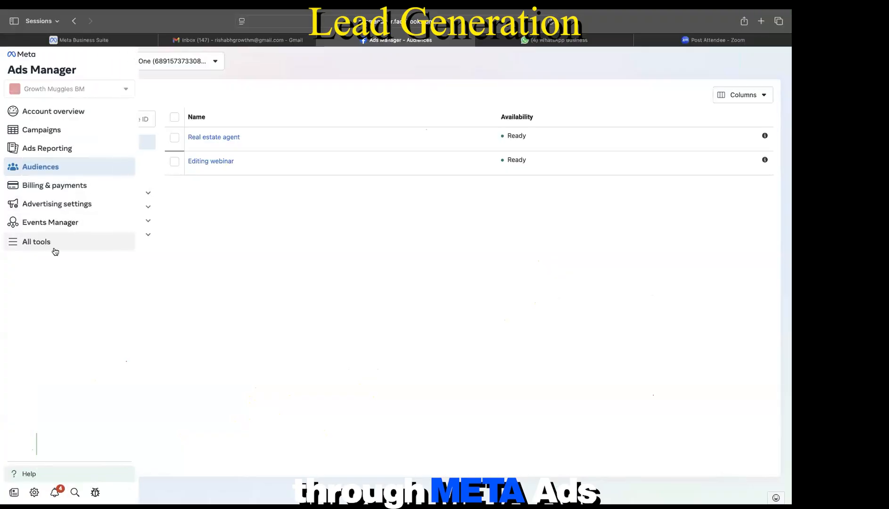
click(48, 140)
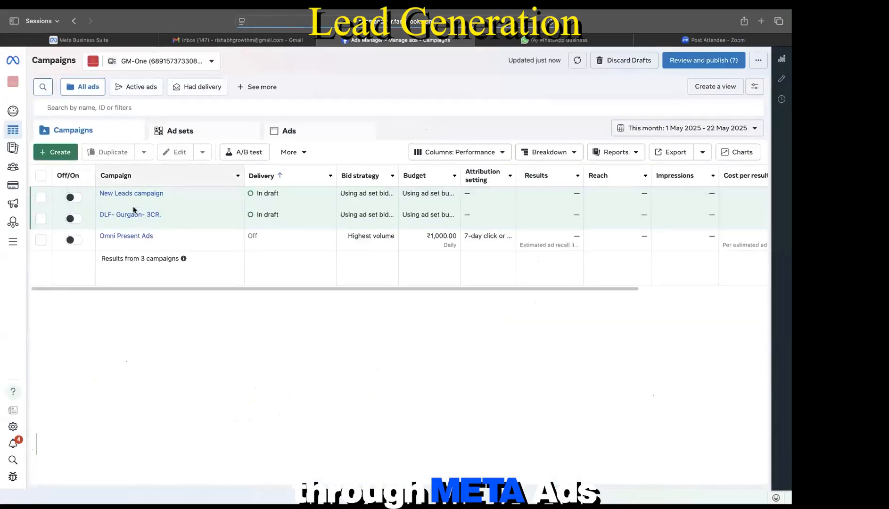
Step: Open the New Leads builder ad set, check the promotable Pages, and scroll to Audience
click(156, 203)
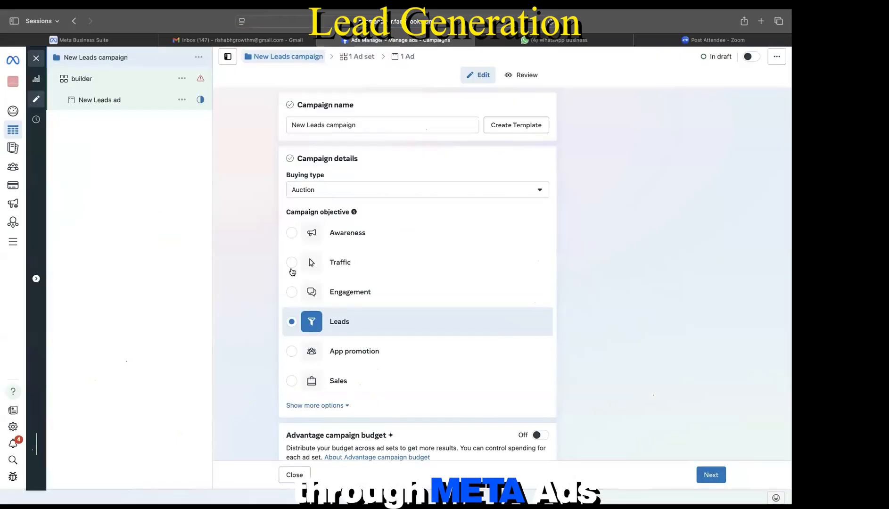
click(91, 75)
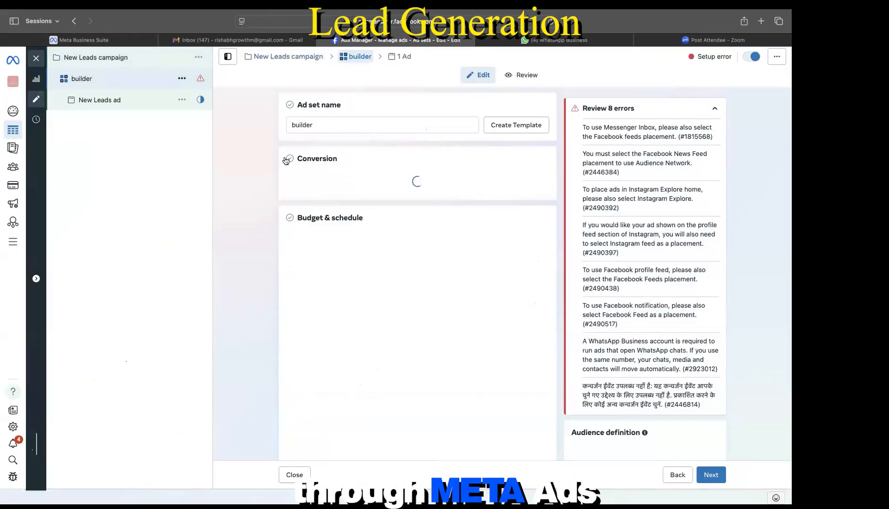
scroll(369, 204, down, 10)
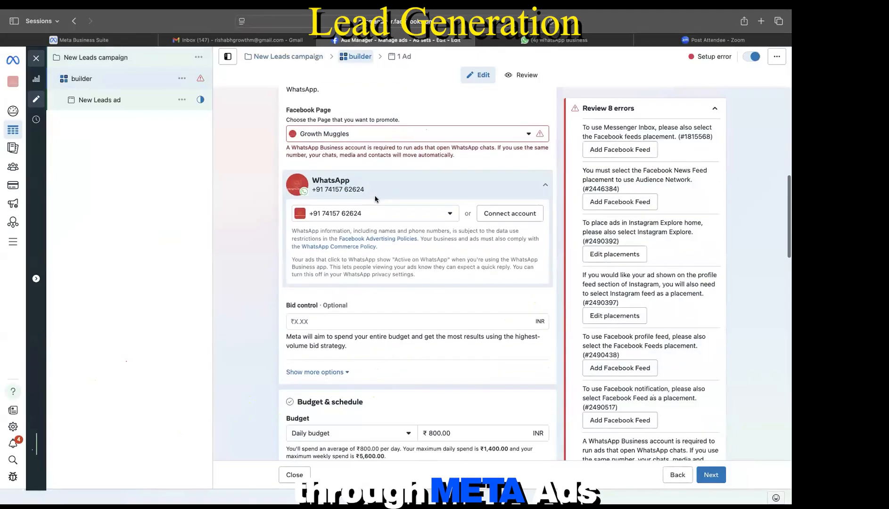
click(525, 138)
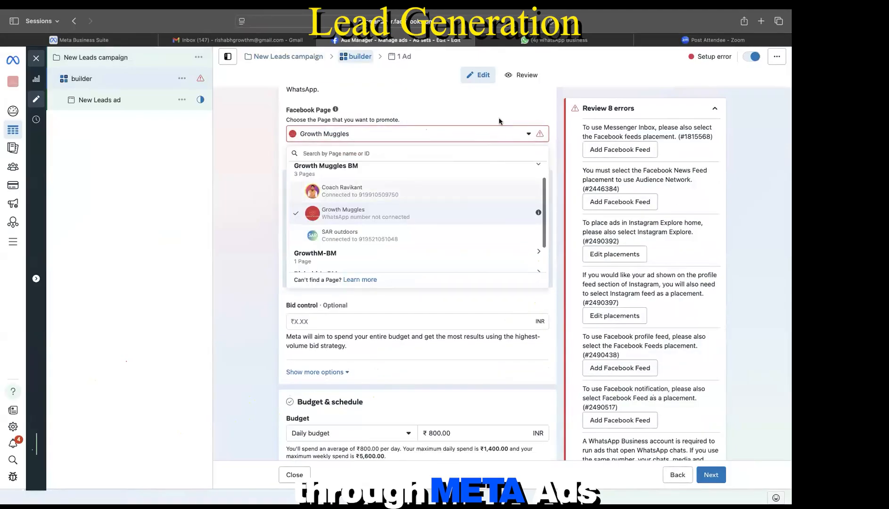
scroll(495, 150, down, 5)
scroll(450, 281, down, 10)
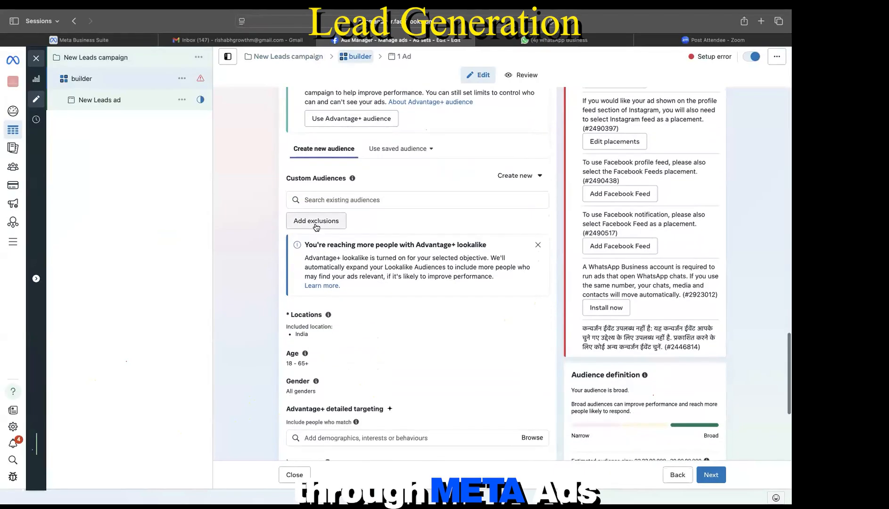
Step: Find no Custom or Lookalike audiences to exclude, then apply the saved Real estate agent audience
click(315, 225)
click(325, 251)
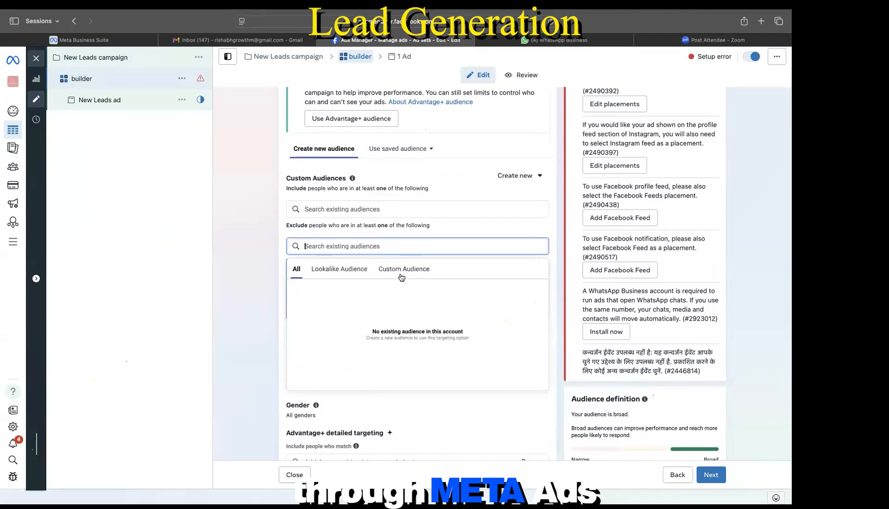
click(401, 270)
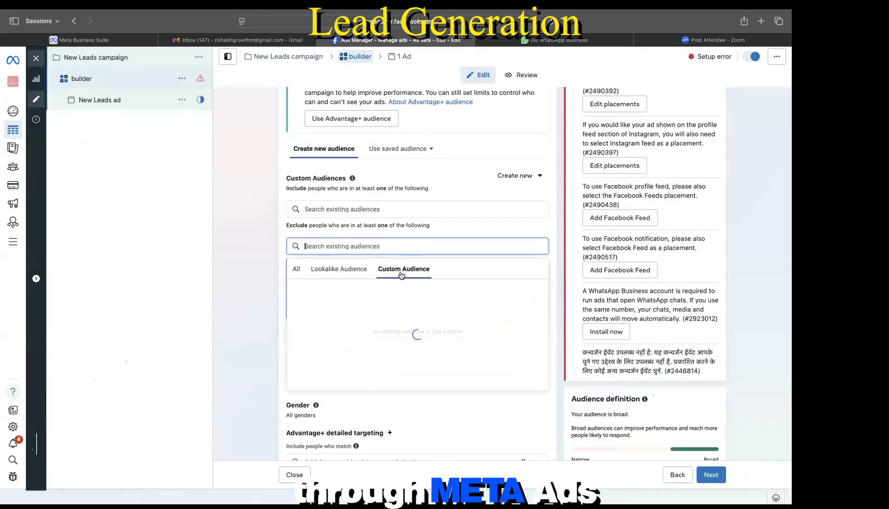
click(348, 276)
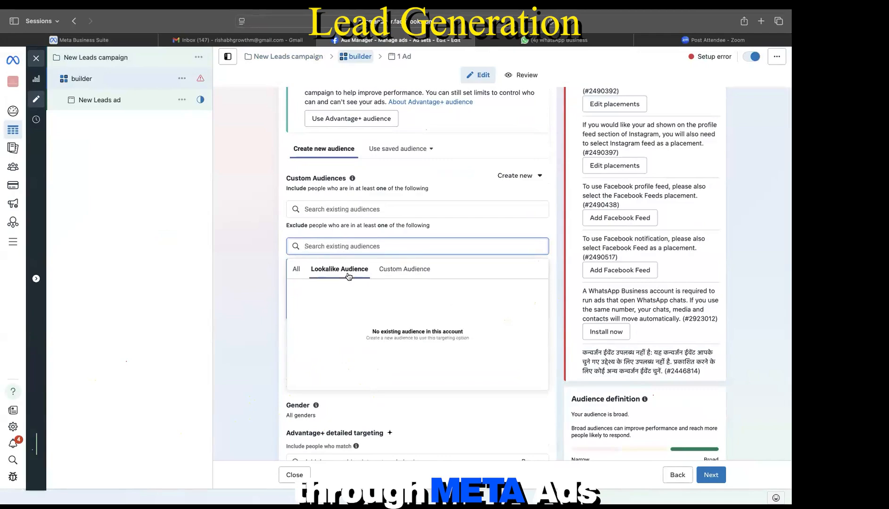
click(401, 149)
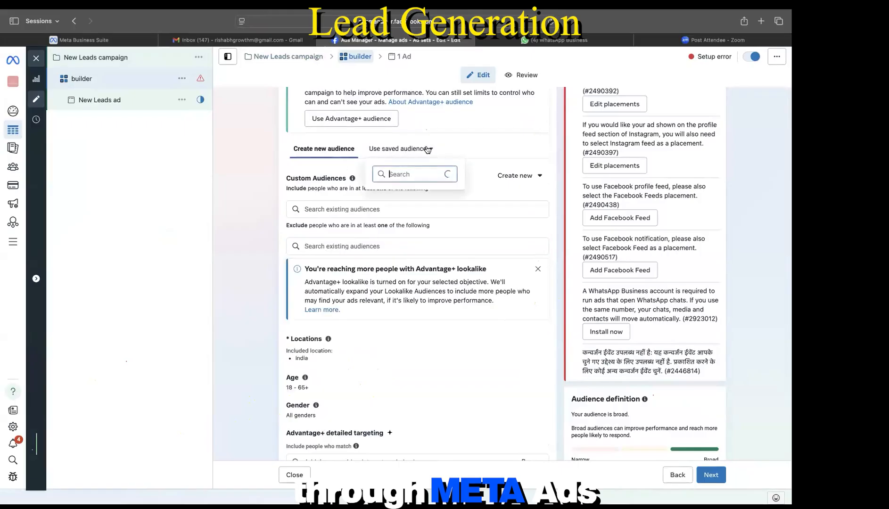
click(406, 211)
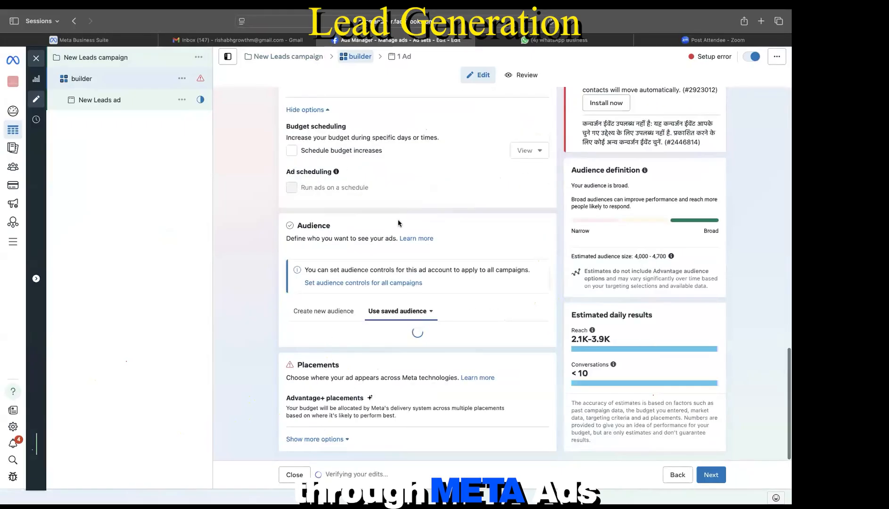
Step: Start a new saved audience from the Audiences page and name it 'agencytt'
click(17, 168)
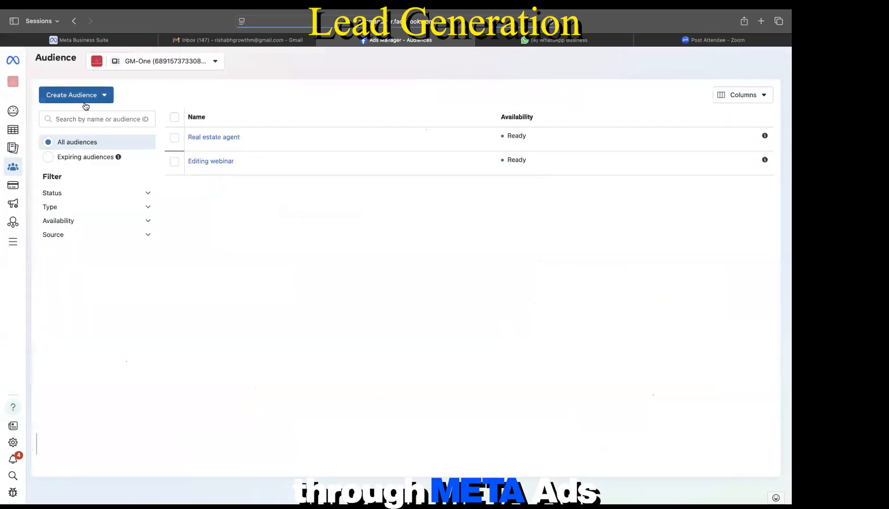
click(90, 99)
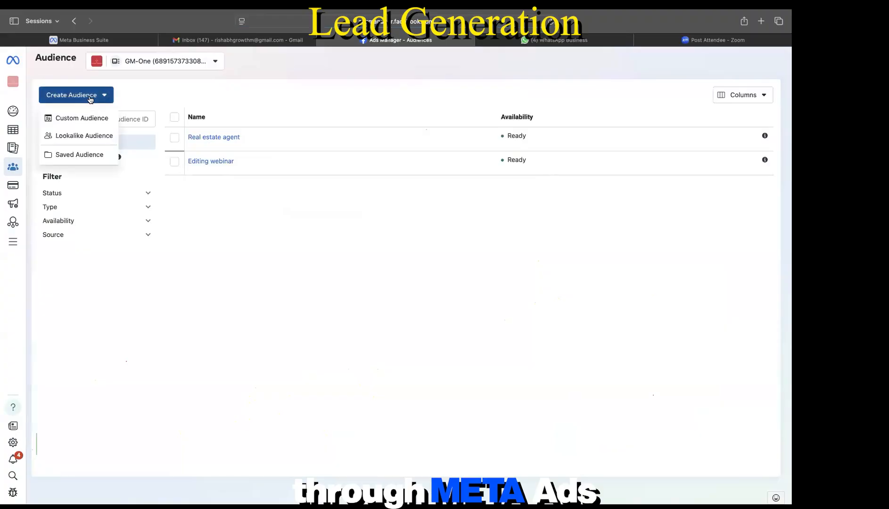
click(84, 155)
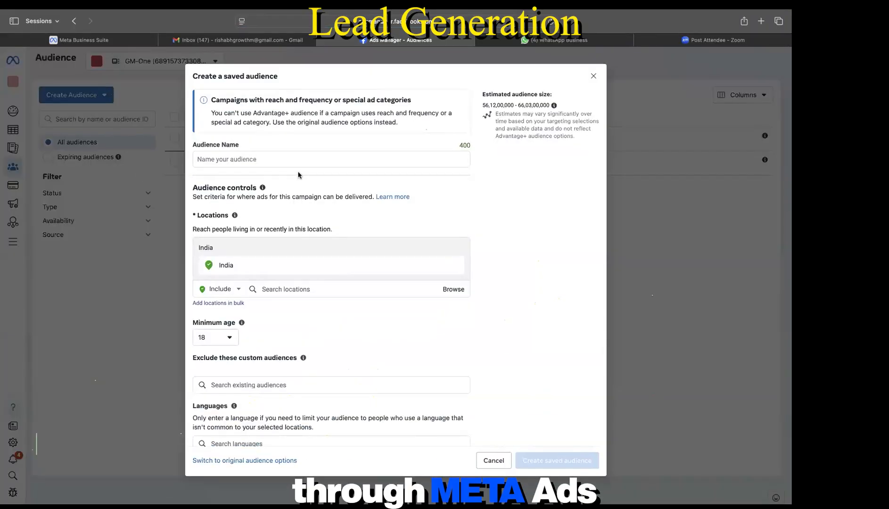
click(292, 163)
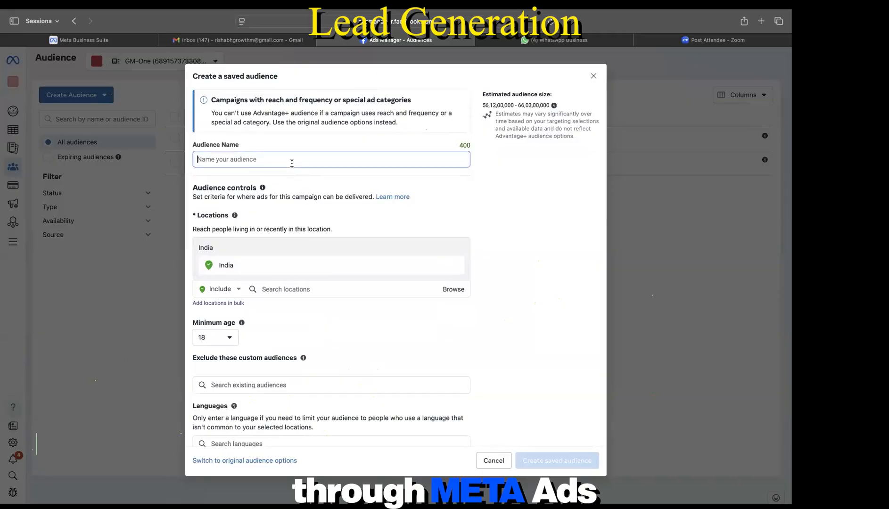
text(agency)
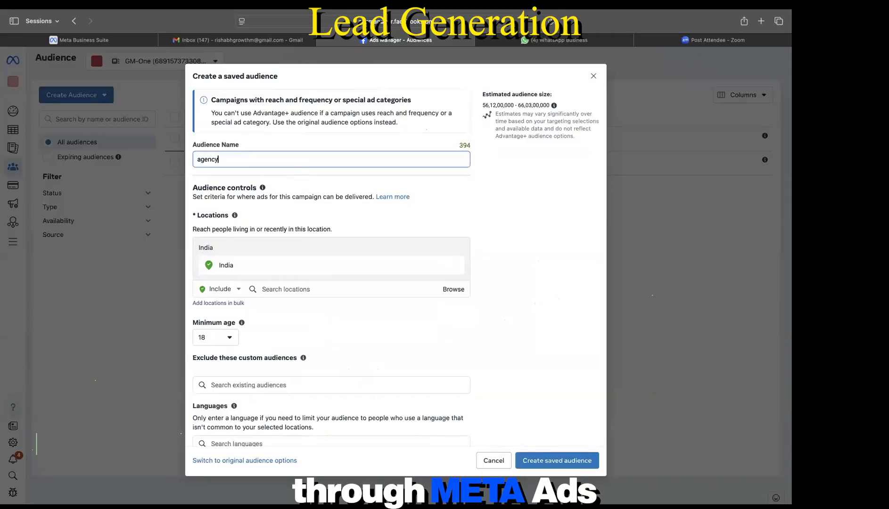
text(ts)
key(BackSpace)
key(BackSpace)
key(BackSpace)
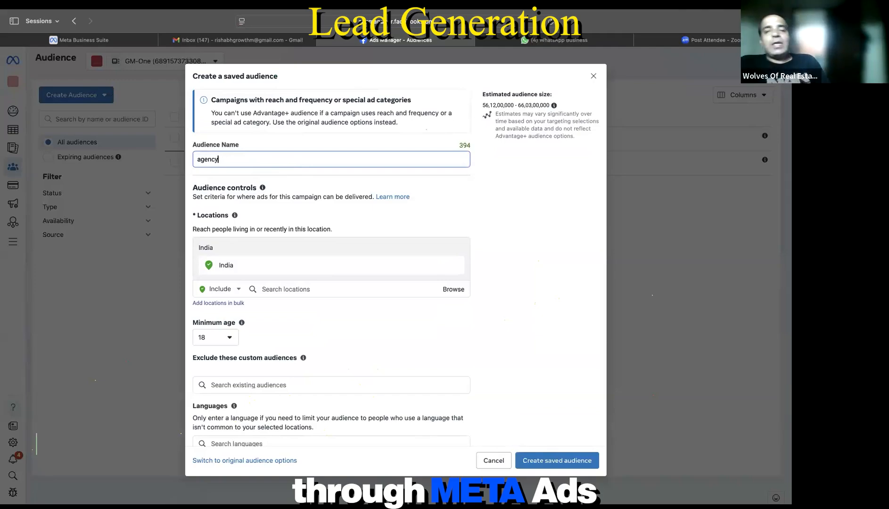
text(t)
scroll(431, 285, down, 5)
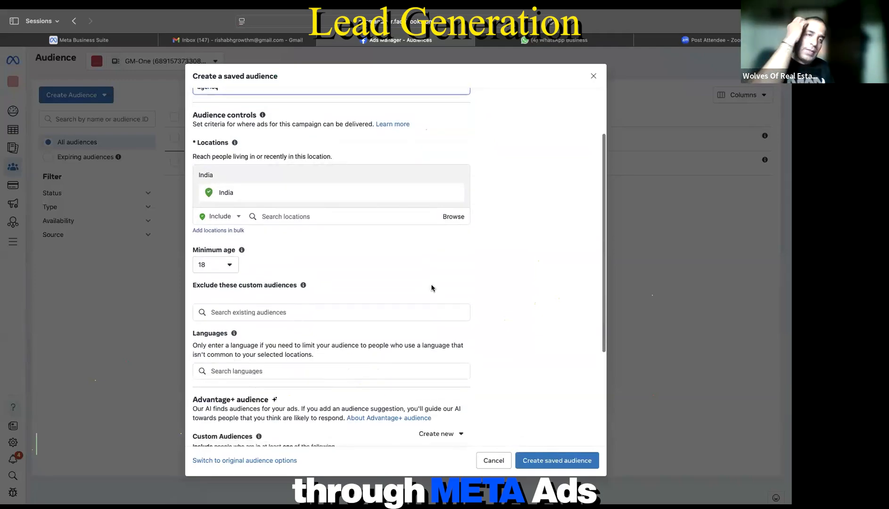
Step: Check the 'Exclude these custom audiences' and 'Custom Audiences' pickers, both empty
click(278, 265)
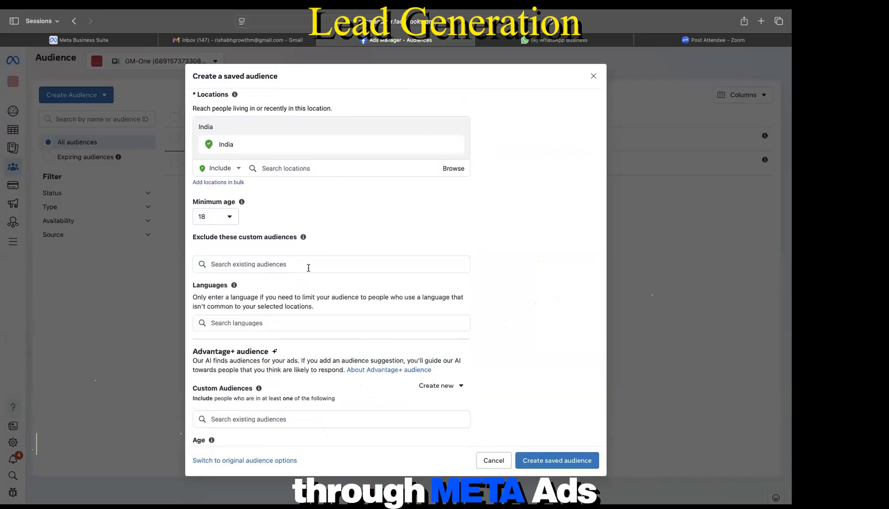
scroll(308, 268, down, 2)
mouse_move(234, 243)
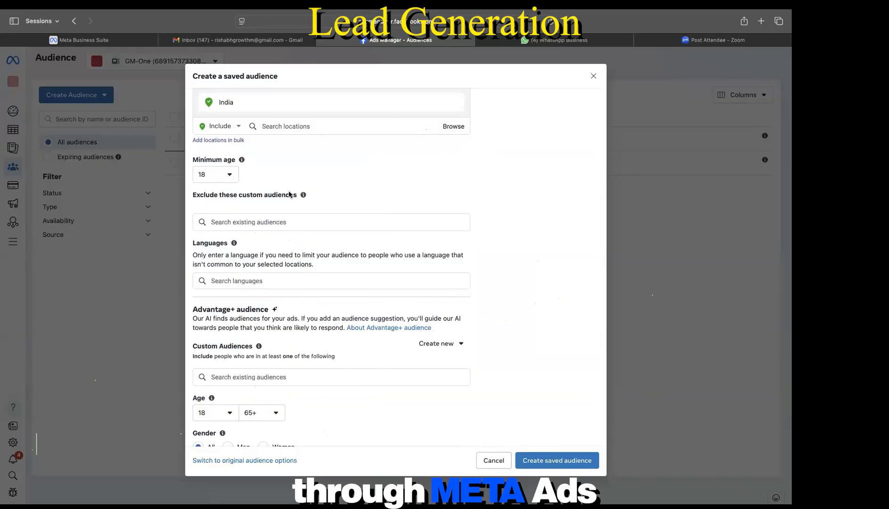
scroll(276, 207, down, 2)
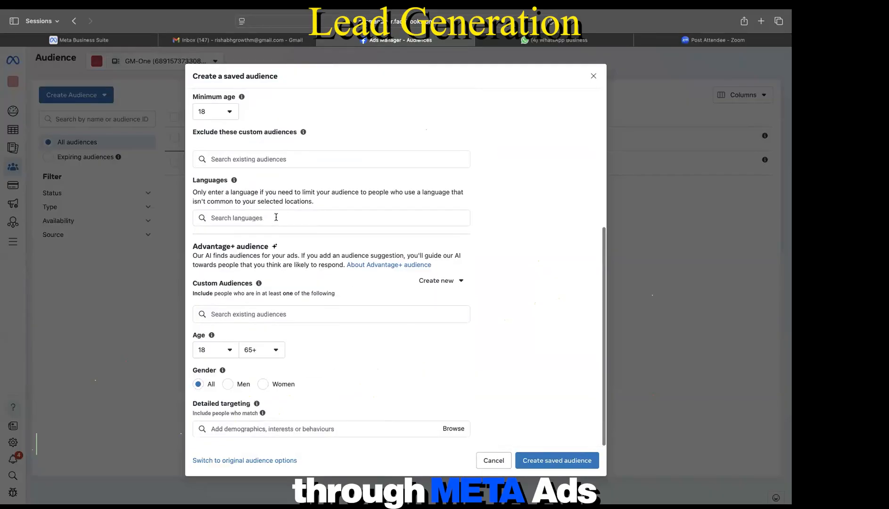
scroll(274, 219, up, 4)
click(243, 272)
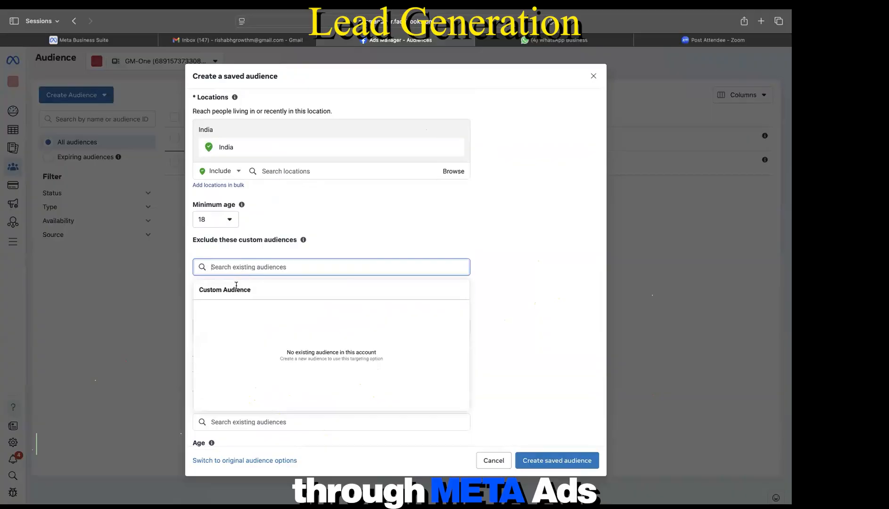
click(302, 223)
scroll(295, 264, down, 3)
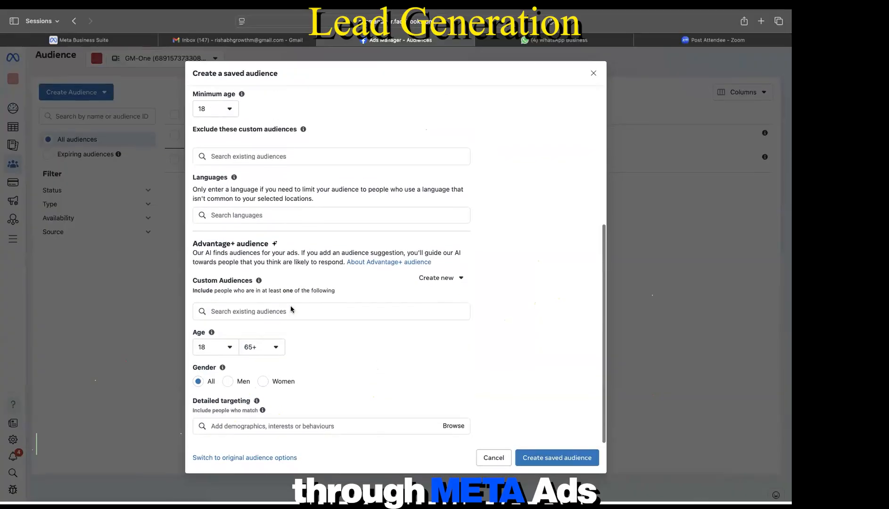
click(254, 311)
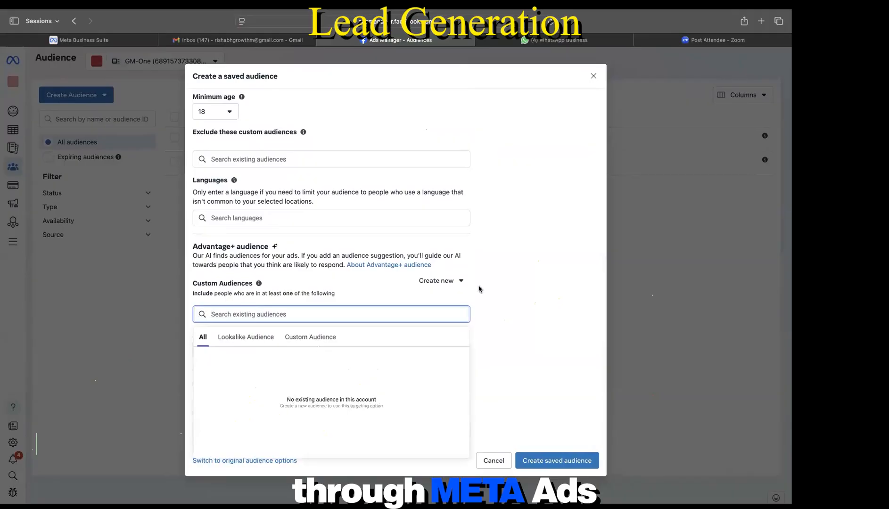
click(523, 278)
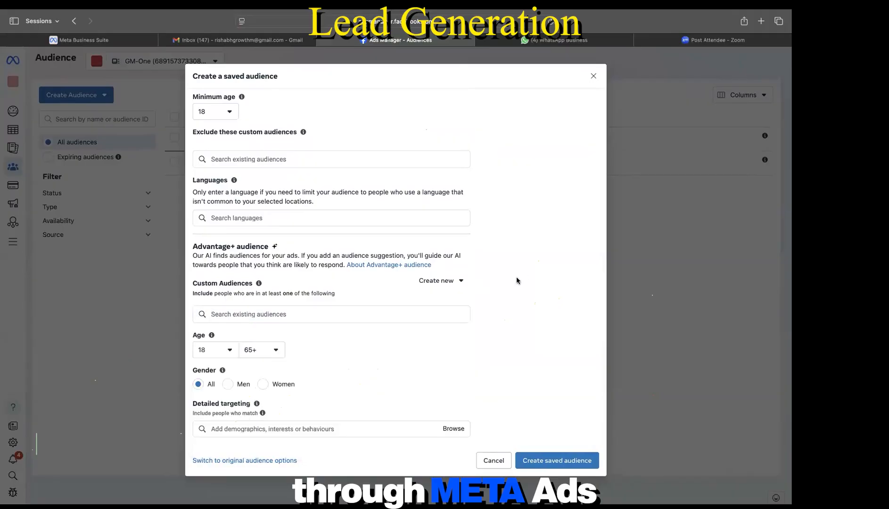
Step: Switch to original audience options, add an exclusion section, and browse its Lookalike, Custom and All tabs
click(267, 461)
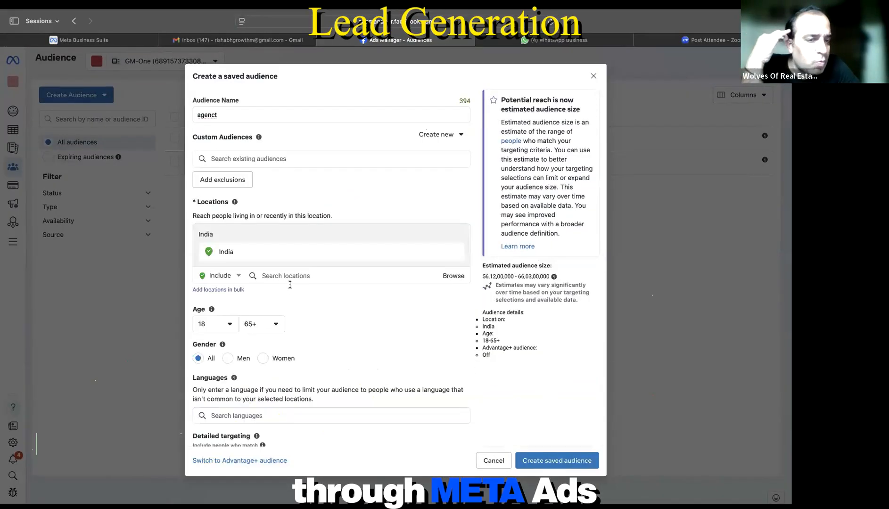
scroll(290, 283, down, 1)
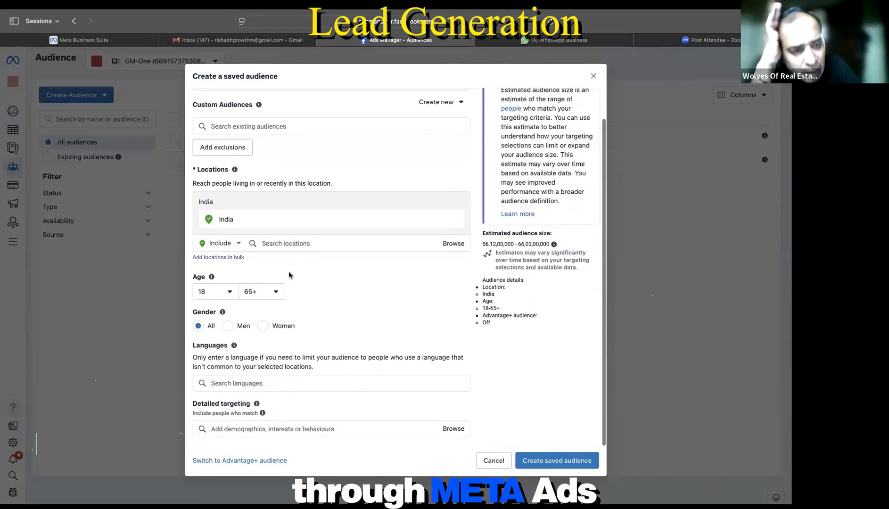
click(232, 150)
click(245, 173)
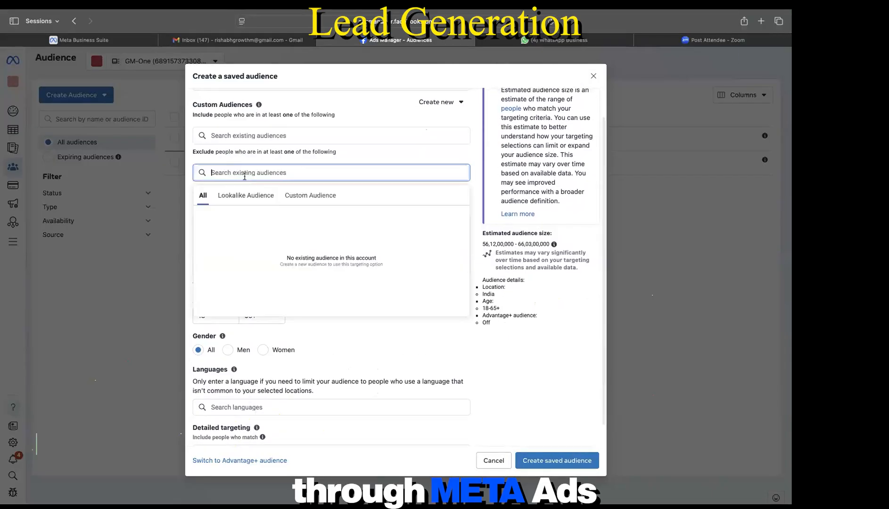
click(255, 198)
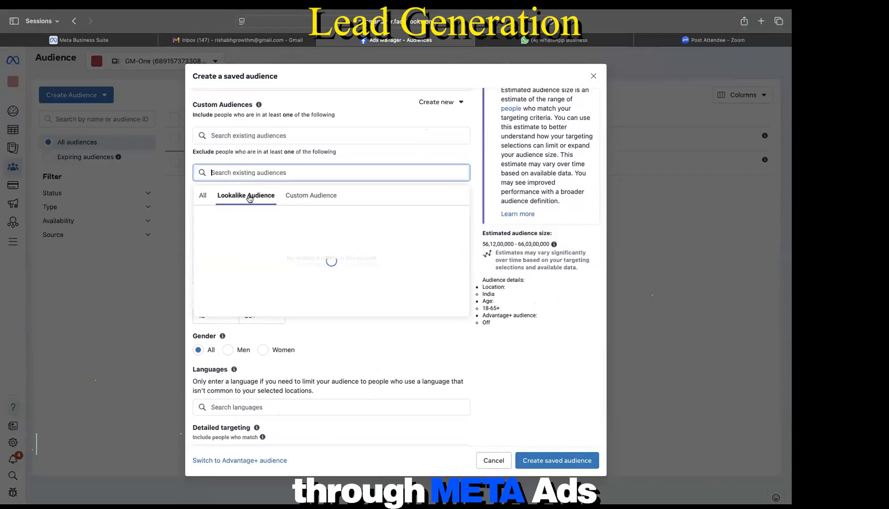
click(310, 202)
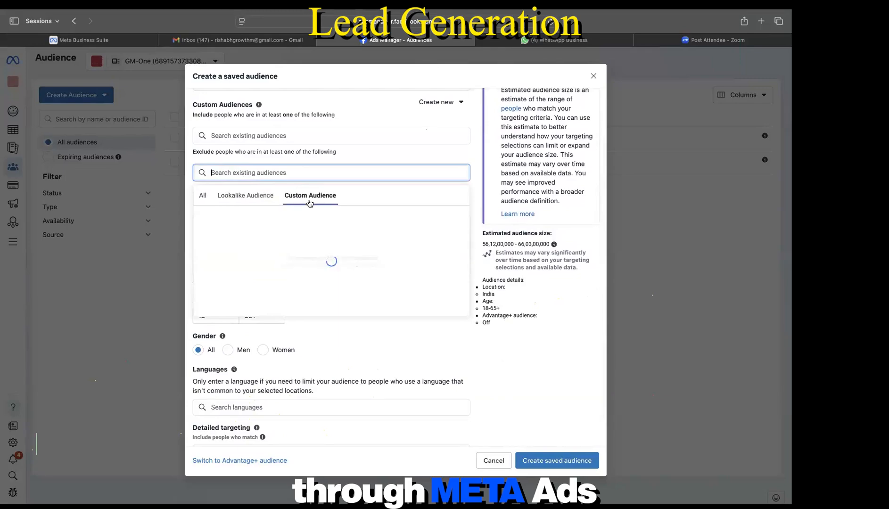
click(202, 195)
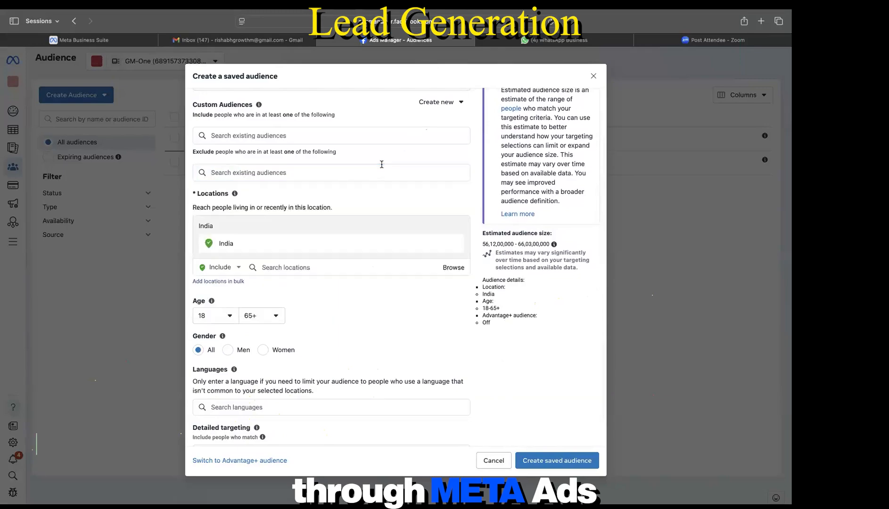
click(246, 136)
scroll(352, 227, down, 1)
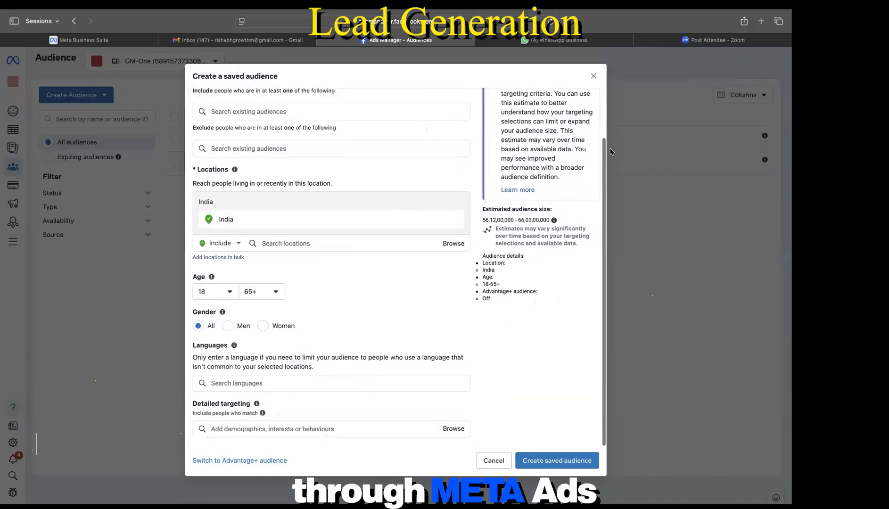
Step: Discard the saved-audience form and return to the Campaigns list through the left navigation
click(593, 77)
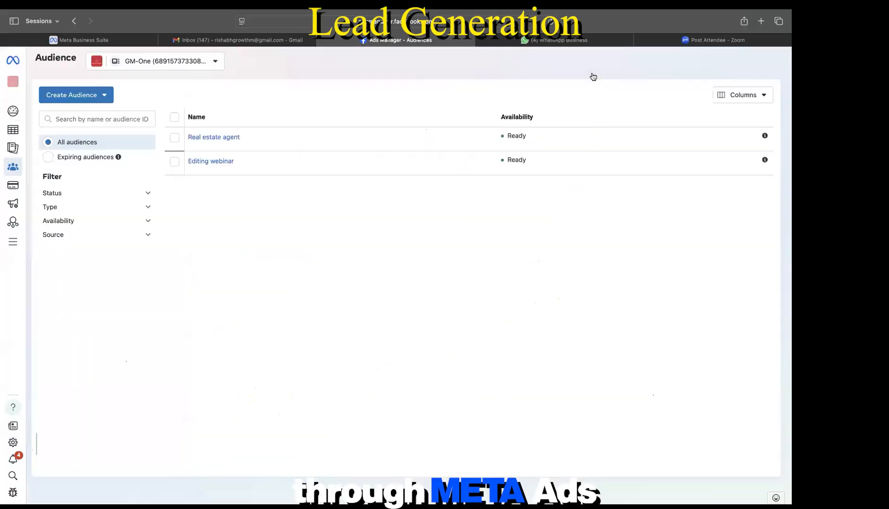
mouse_move(13, 237)
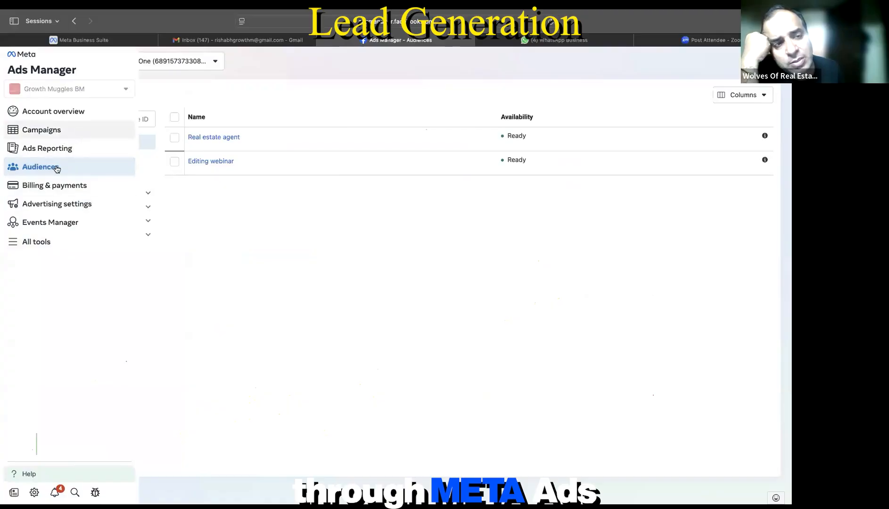
mouse_move(230, 141)
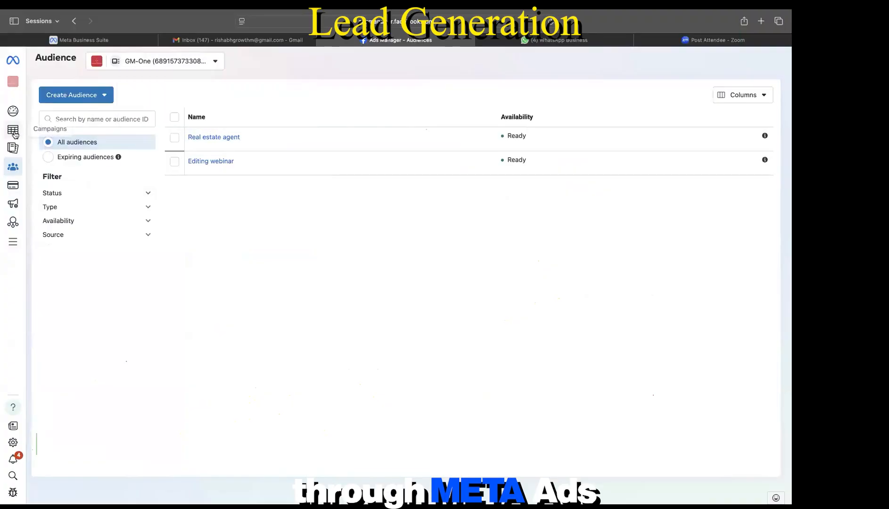
mouse_move(14, 134)
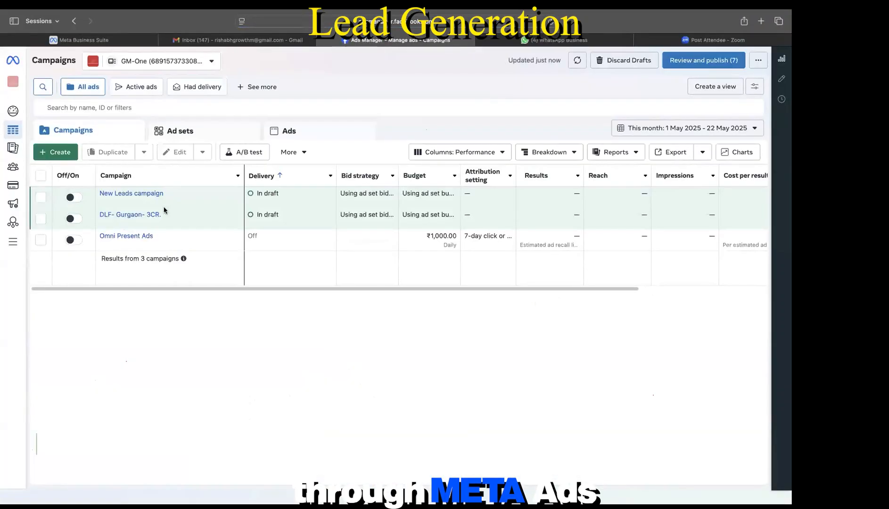
mouse_move(132, 197)
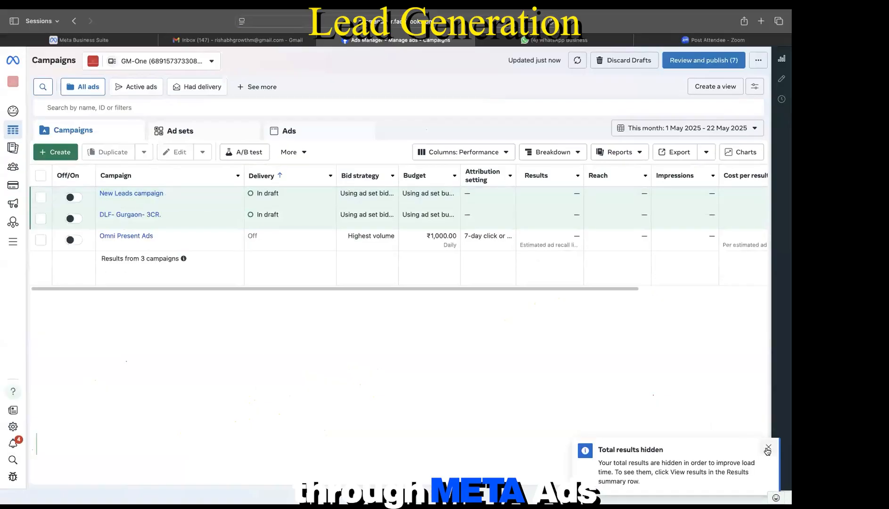
Step: Reopen the New Leads campaign's builder ad set settings
click(160, 203)
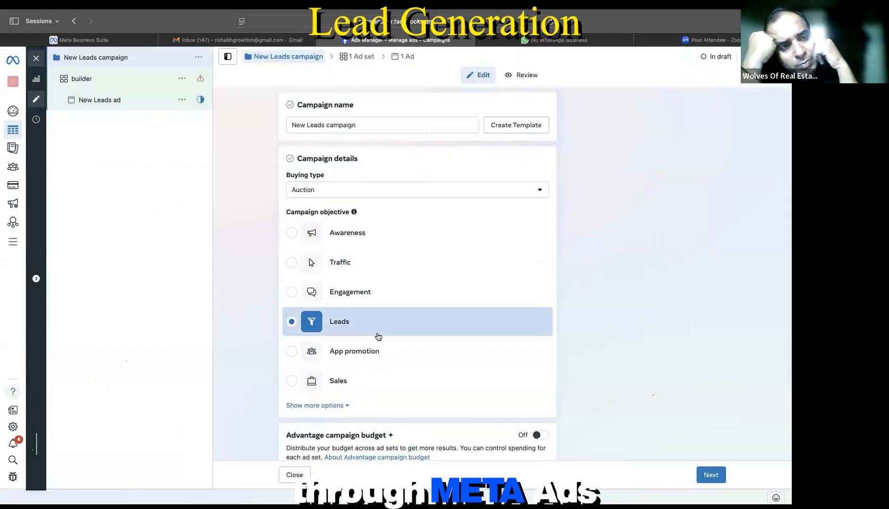
scroll(377, 336, down, 5)
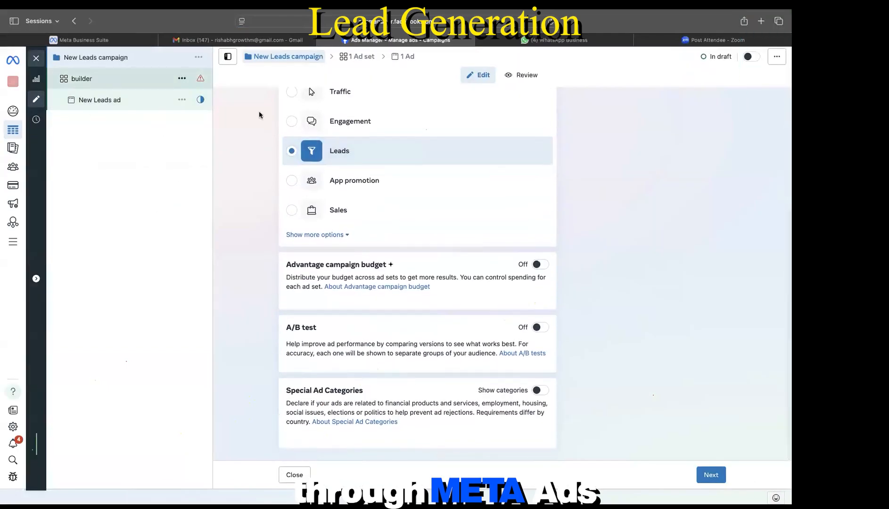
click(108, 88)
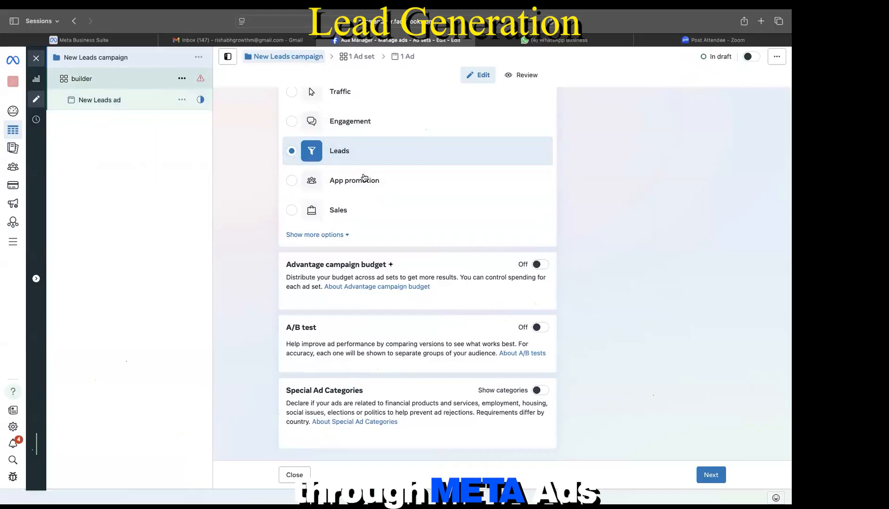
scroll(356, 273, down, 10)
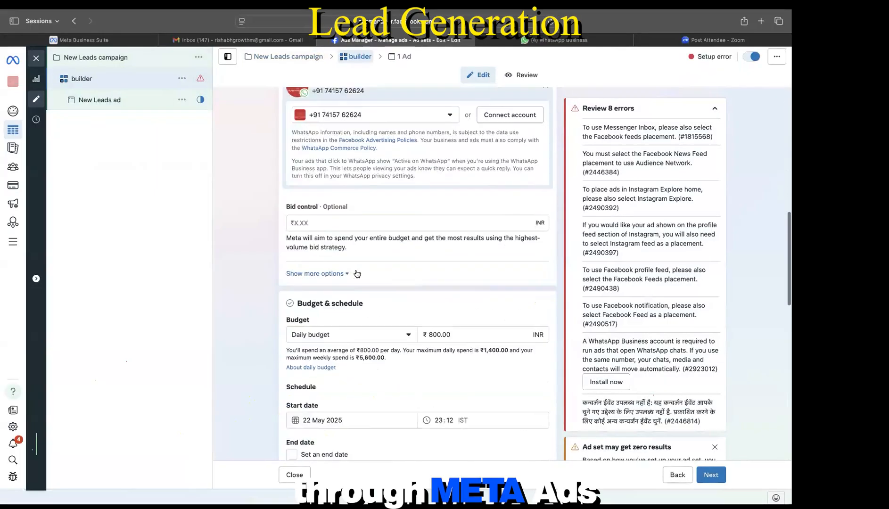
scroll(326, 249, up, 7)
scroll(306, 212, up, 1)
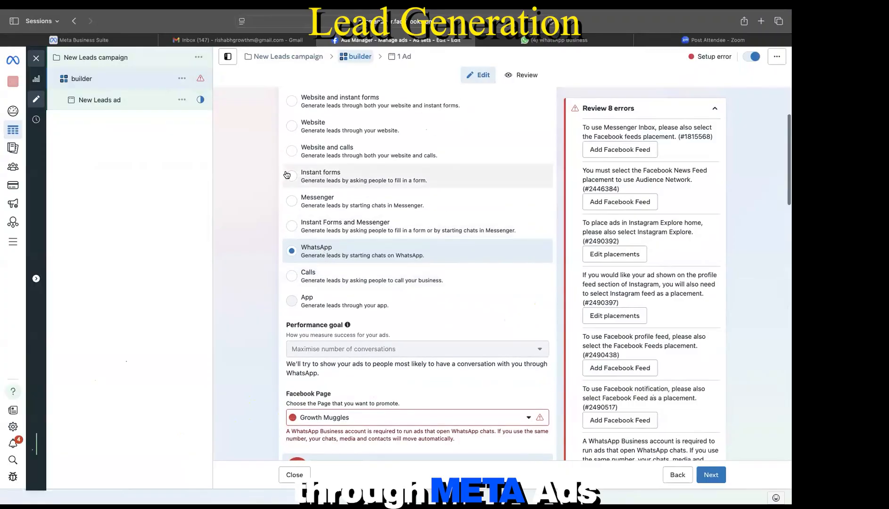
Step: Switch the ad set's lead collection from WhatsApp to Instant forms
click(292, 177)
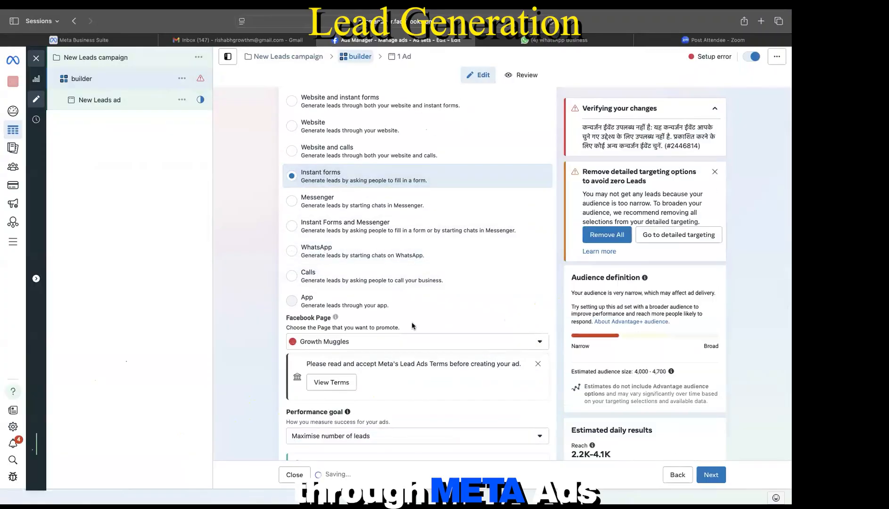
scroll(411, 324, down, 6)
scroll(412, 325, down, 15)
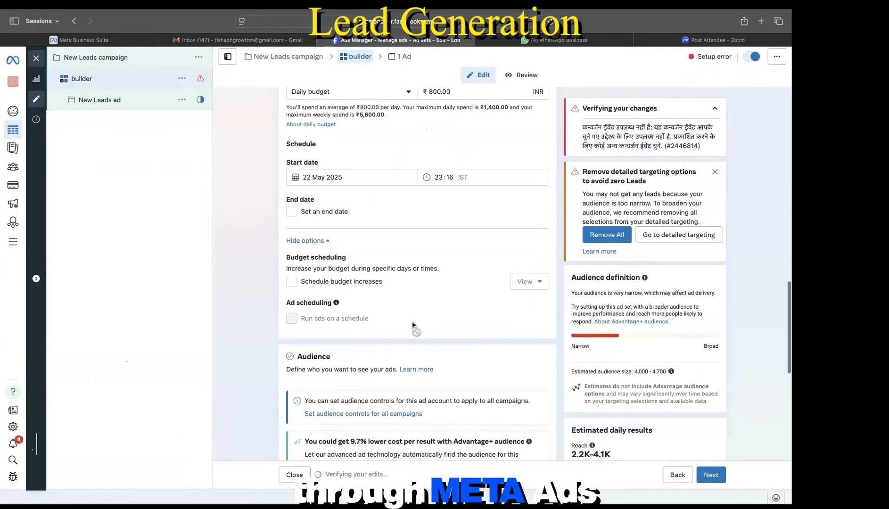
scroll(411, 325, down, 4)
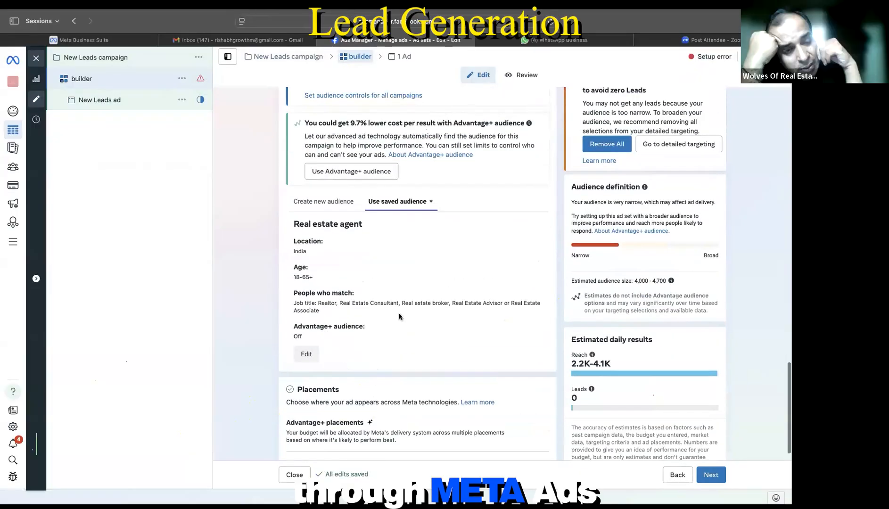
scroll(402, 255, up, 3)
scroll(401, 256, up, 2)
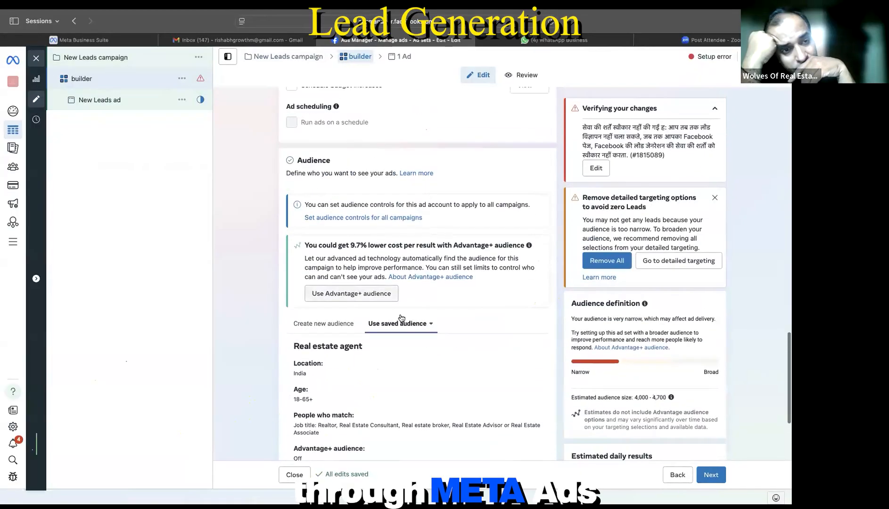
scroll(401, 317, down, 3)
scroll(401, 319, up, 3)
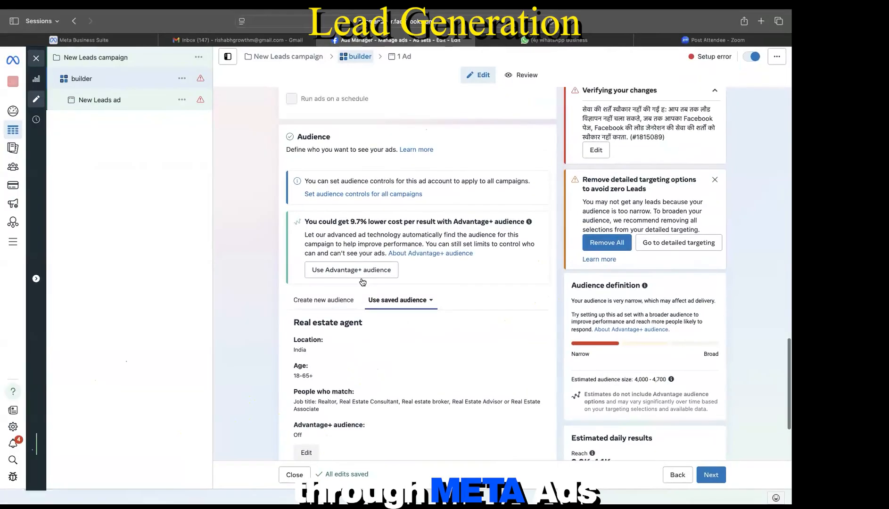
Step: Switch to building a new audience and add an exclusion line under custom audiences
click(349, 297)
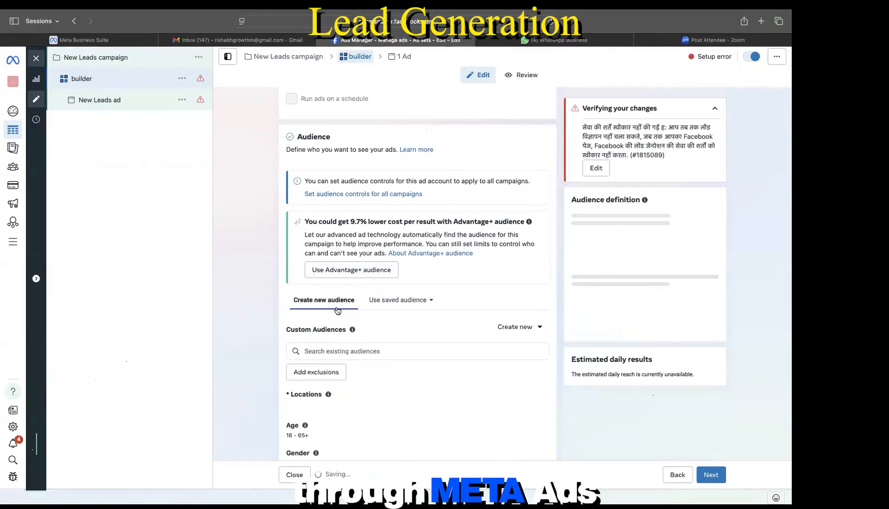
scroll(313, 232, down, 3)
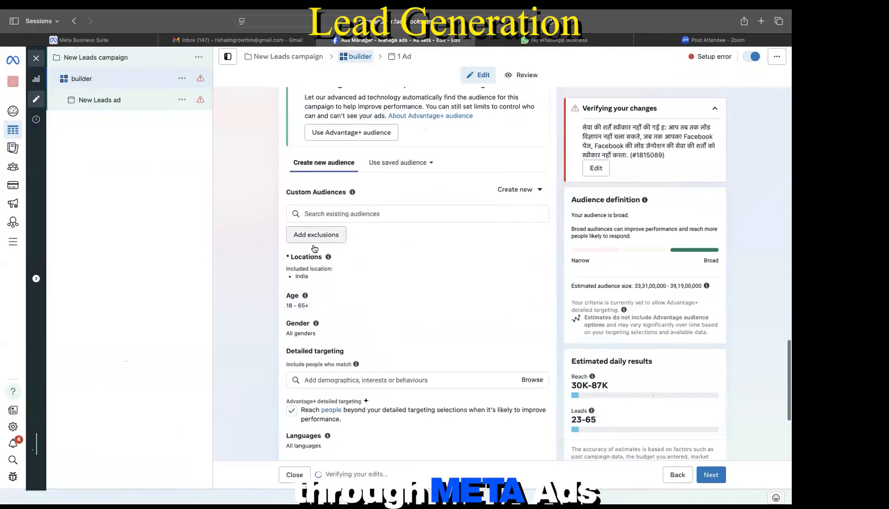
click(313, 233)
Step: Search exclusions for 'agen' and 'home', check the Lookalike and Custom filters, then clear the search
click(338, 263)
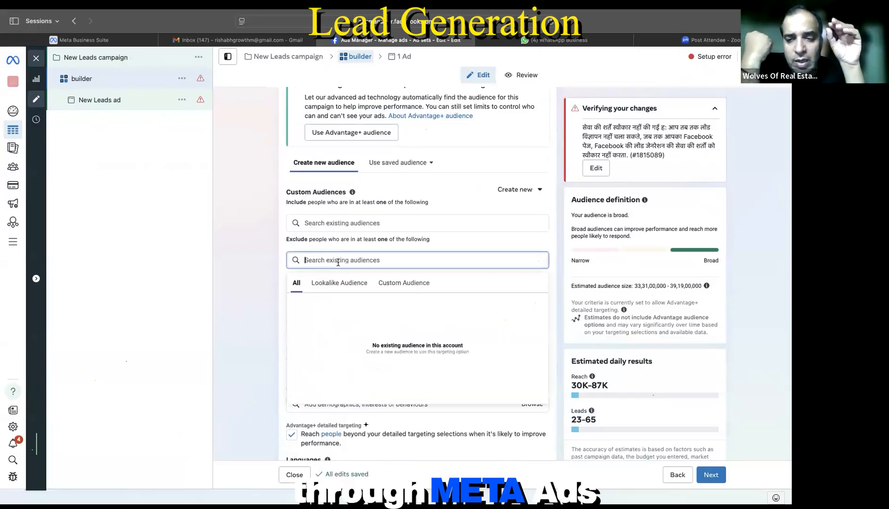
text(agen)
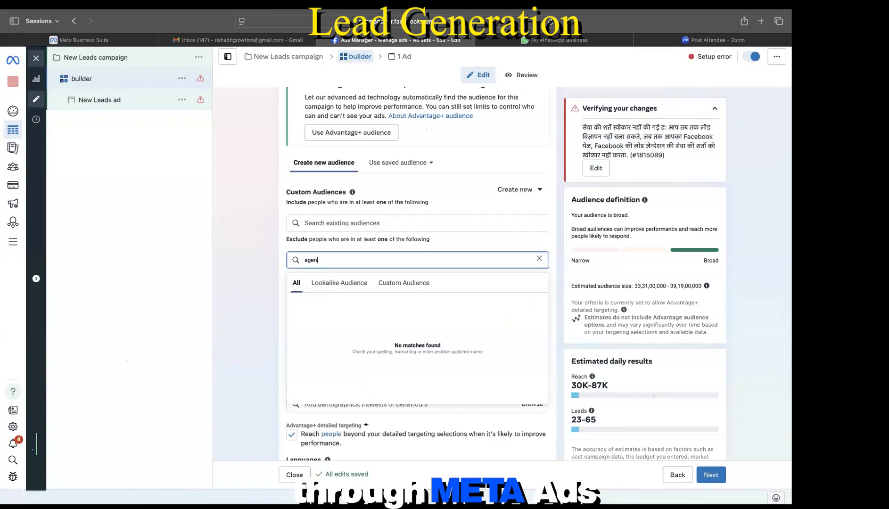
key(BackSpace)
key(BackSpace)
key(BackSpace)
text(home)
click(331, 287)
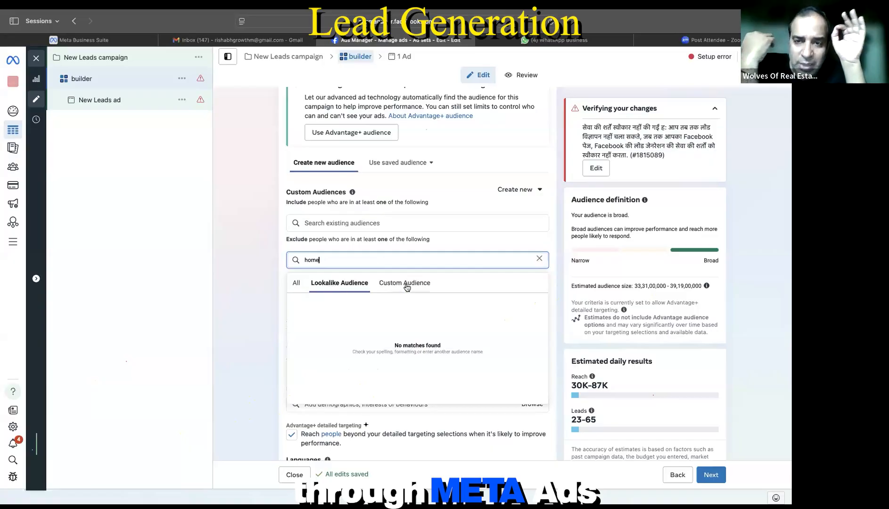
click(406, 283)
click(539, 258)
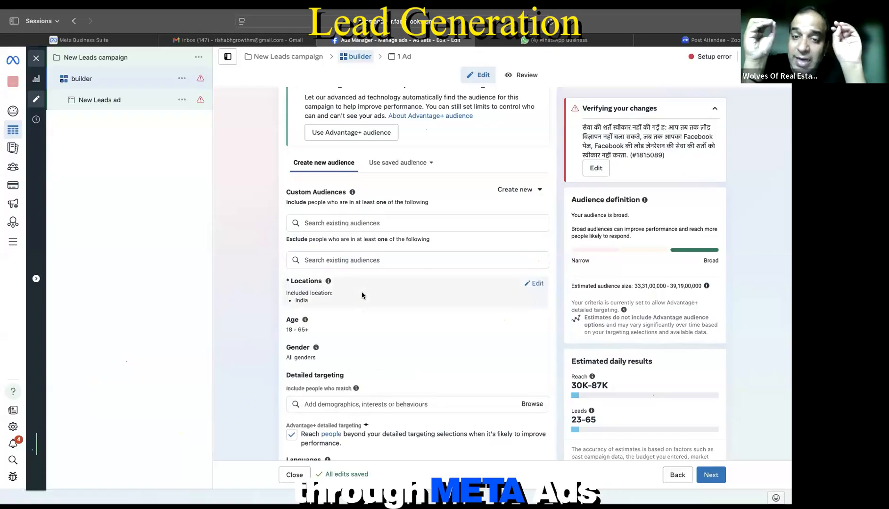
scroll(362, 295, down, 3)
Step: Preview the detailed targeting suggestions and toggle Advantage+ detailed targeting off and on
click(357, 319)
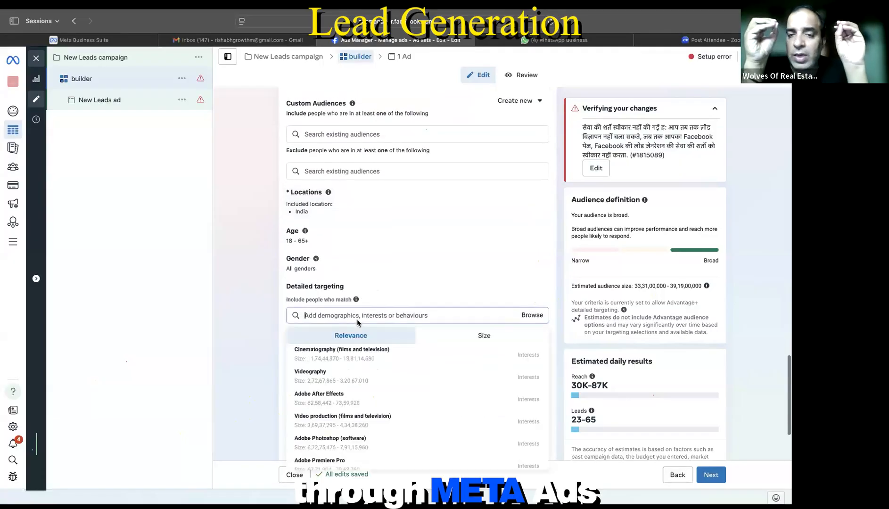
click(382, 303)
scroll(381, 303, down, 2)
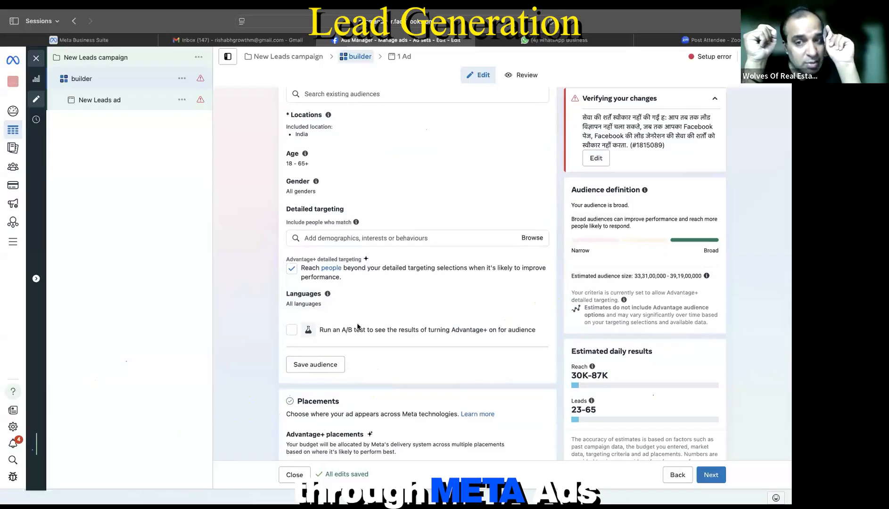
scroll(357, 326, down, 1)
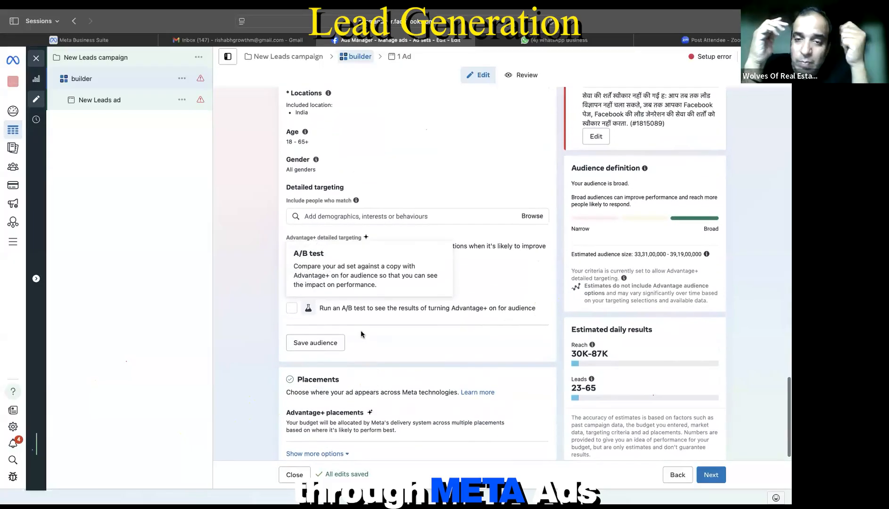
click(294, 252)
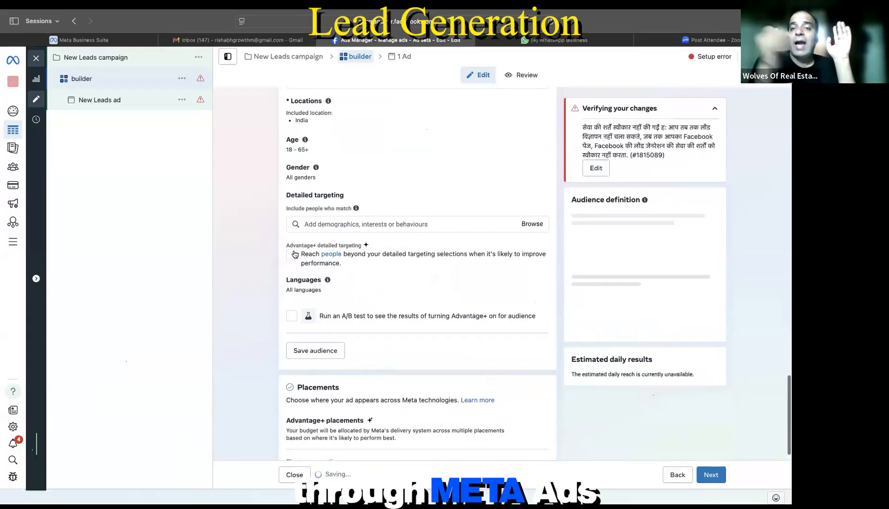
click(295, 254)
Step: Set the conversion location to Website and instant forms
scroll(368, 298, up, 3)
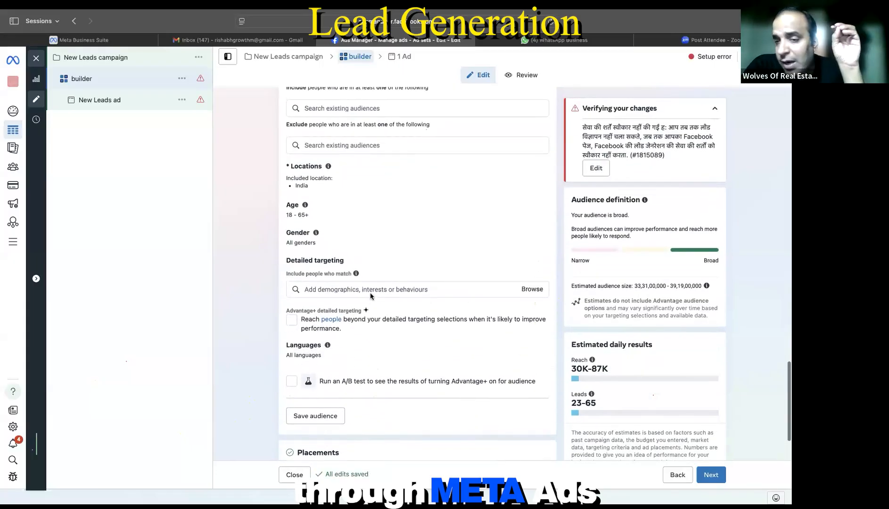
scroll(369, 296, up, 5)
scroll(354, 249, up, 1)
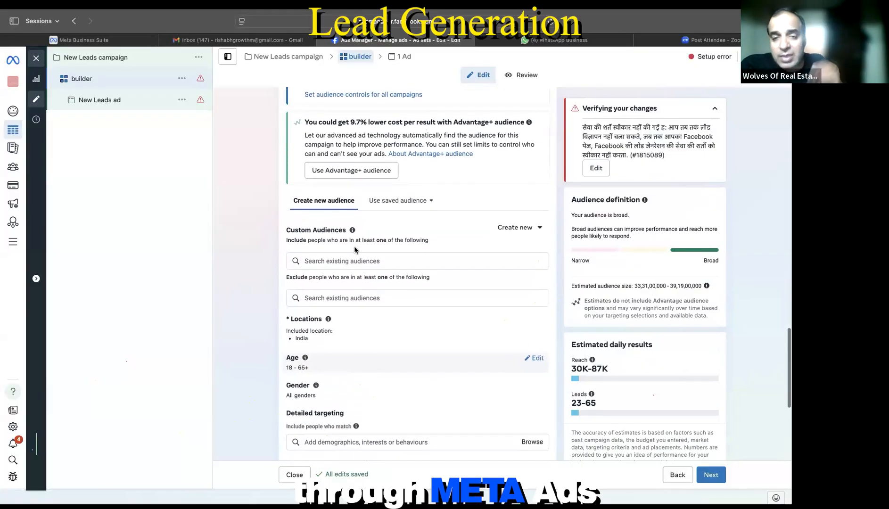
scroll(354, 249, up, 2)
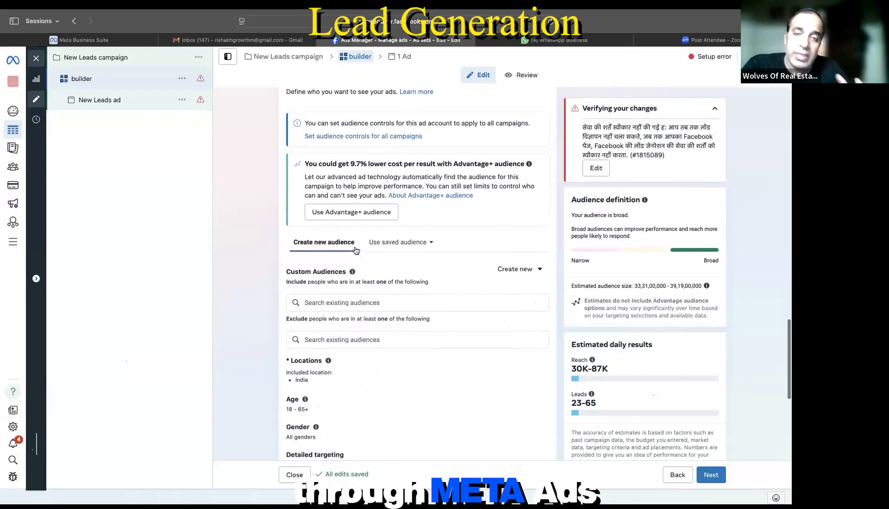
scroll(327, 222, up, 15)
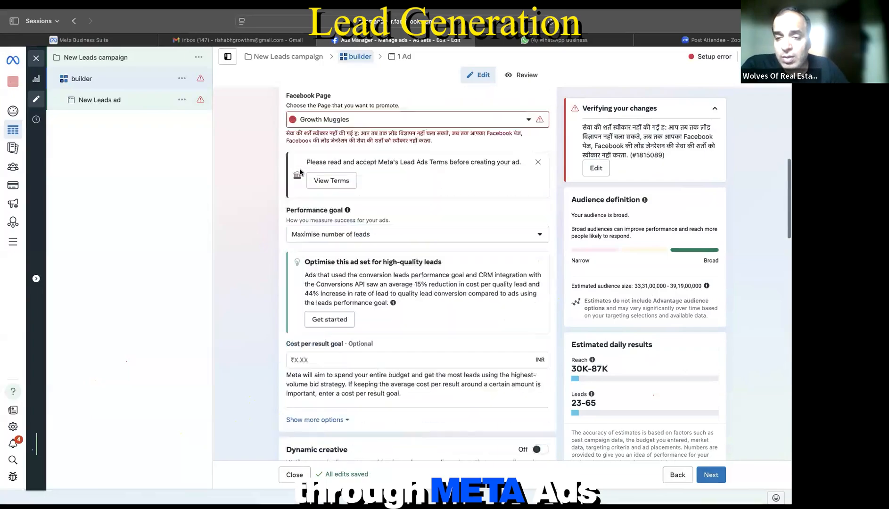
click(327, 222)
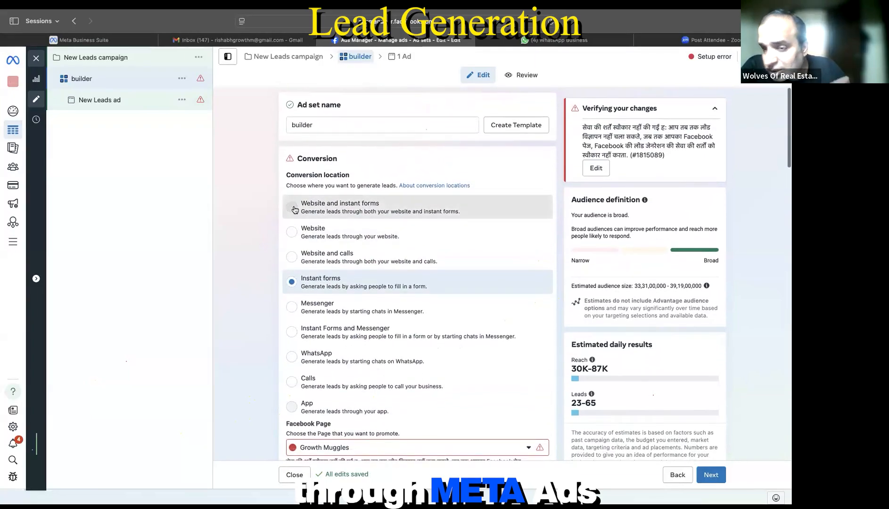
Step: Confirm no audiences are available to include, re-add the exclusion line, and close the ad set editor
scroll(347, 263, down, 2)
scroll(347, 263, down, 15)
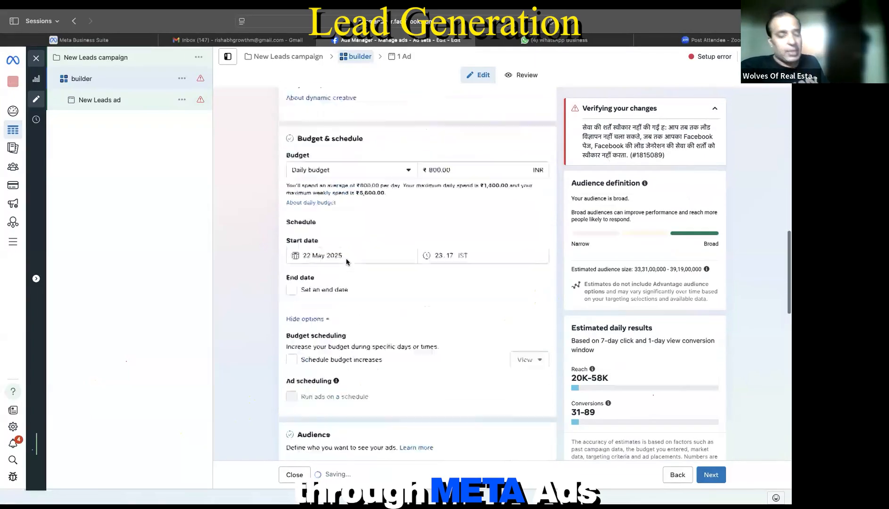
scroll(380, 187, down, 5)
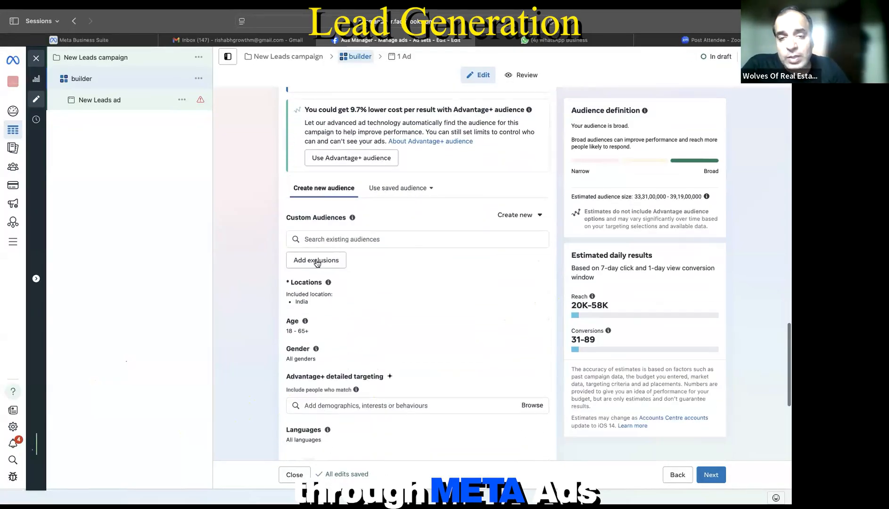
click(325, 238)
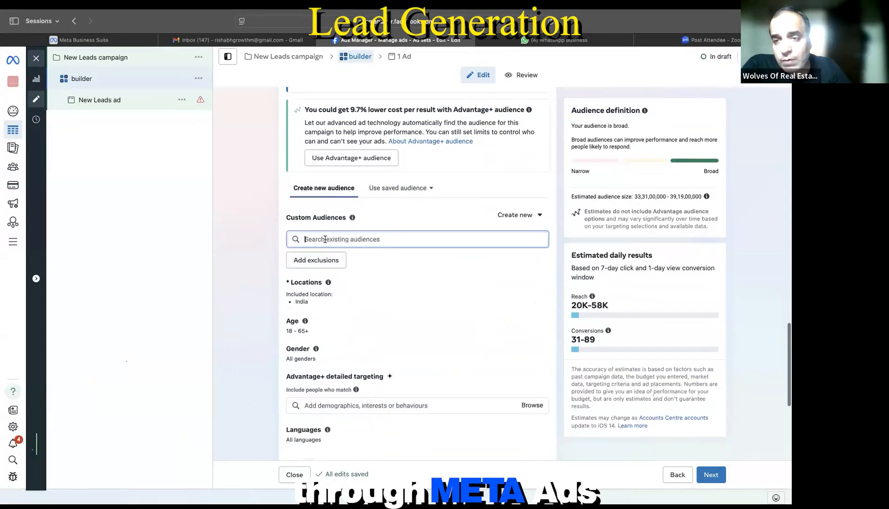
click(375, 230)
click(316, 260)
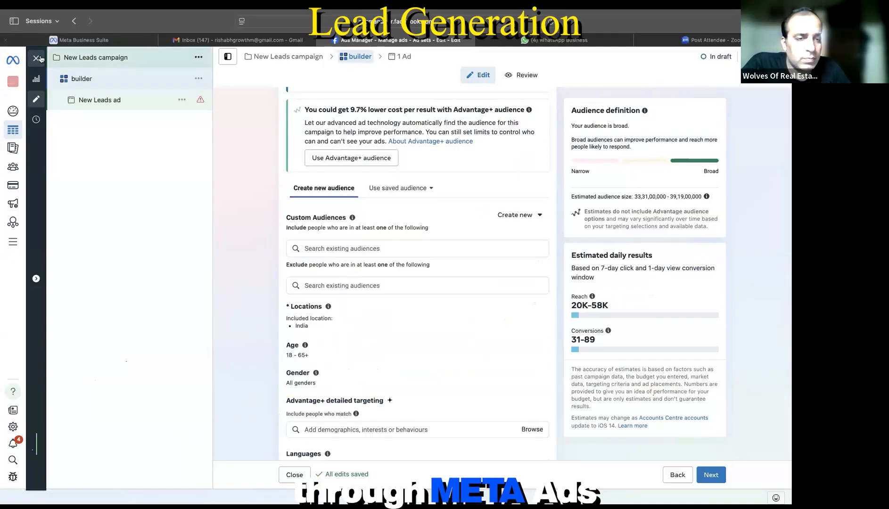
click(36, 58)
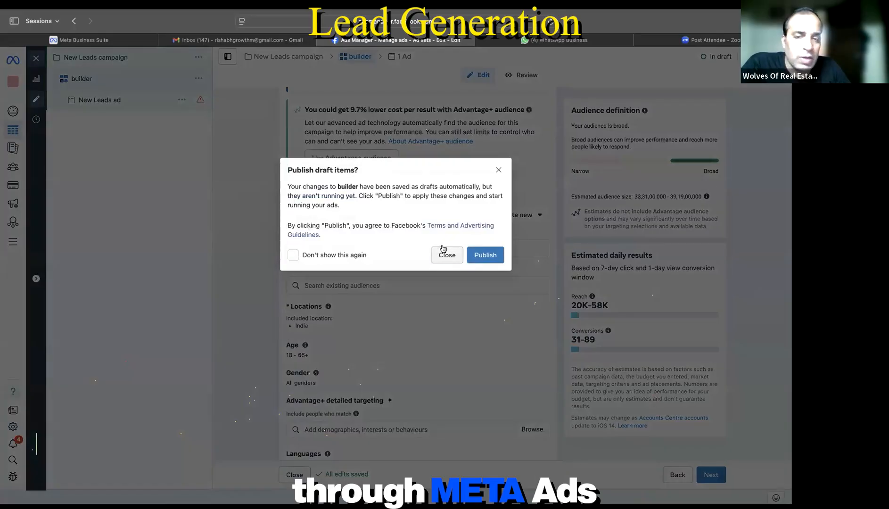
Step: Dismiss the publish prompt unpublished, then start a Custom Audience from the Audiences page
click(443, 250)
mouse_move(14, 169)
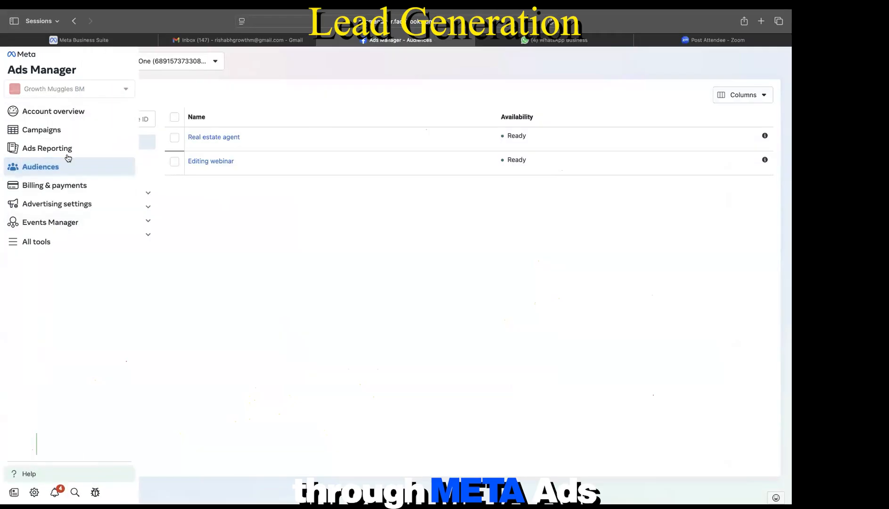
click(98, 101)
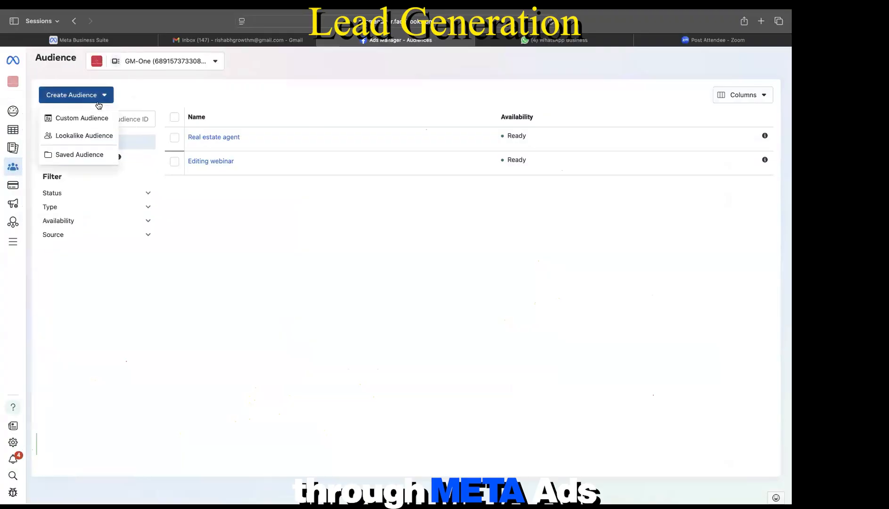
click(89, 119)
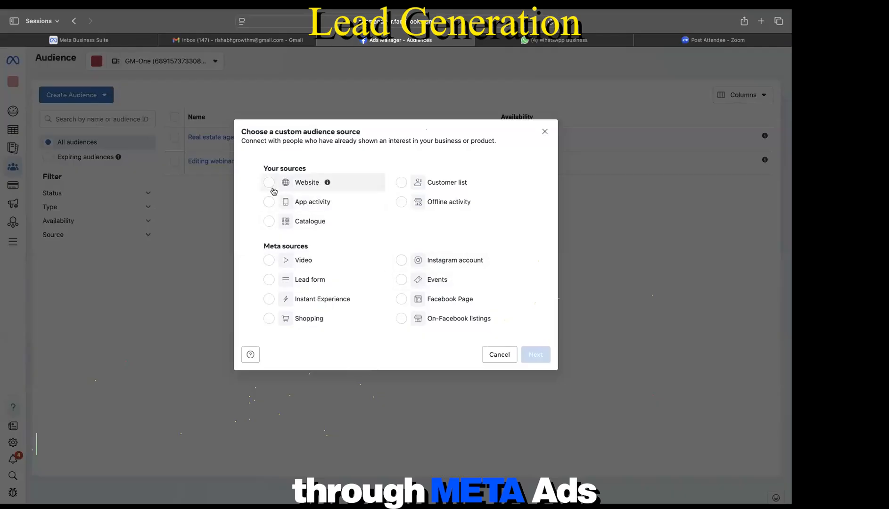
Step: Pick Customer list as the audience source and continue to the Prepare list guidelines
click(402, 183)
click(535, 354)
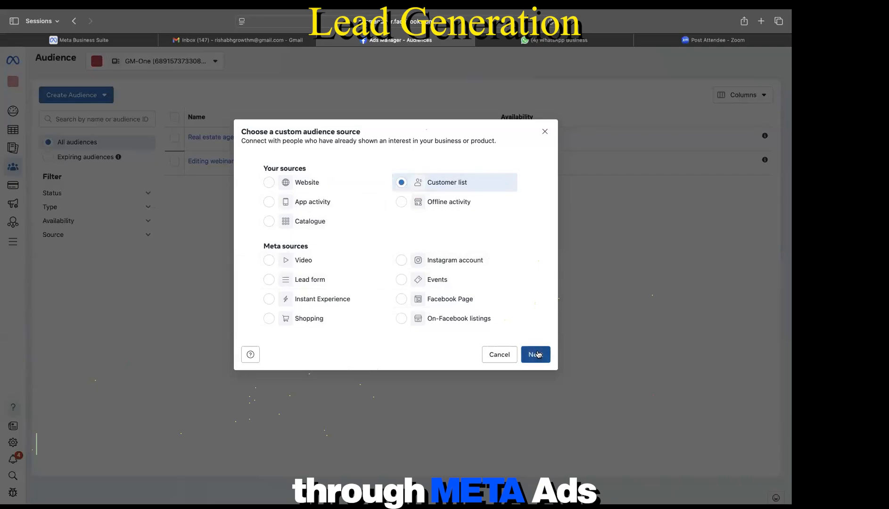
scroll(330, 212, down, 2)
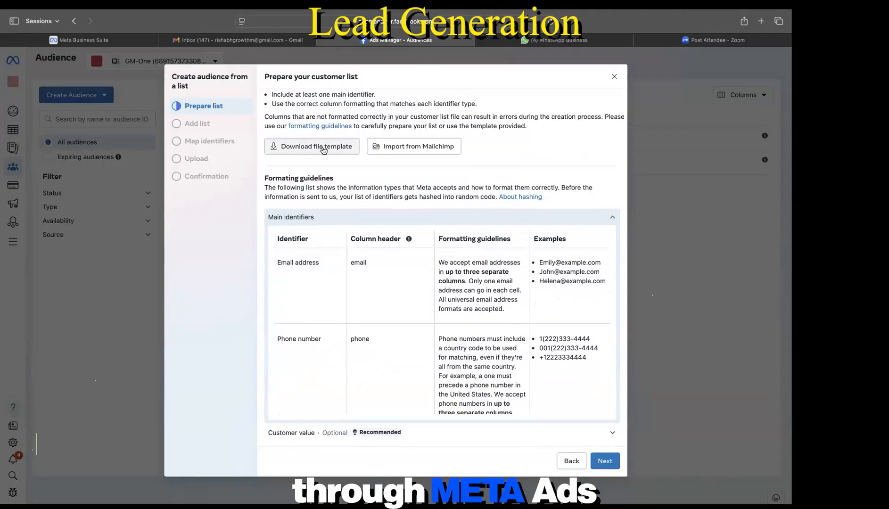
Step: Review the Main identifiers formatting table, then advance to the Add list step
scroll(378, 279, down, 2)
scroll(378, 279, up, 2)
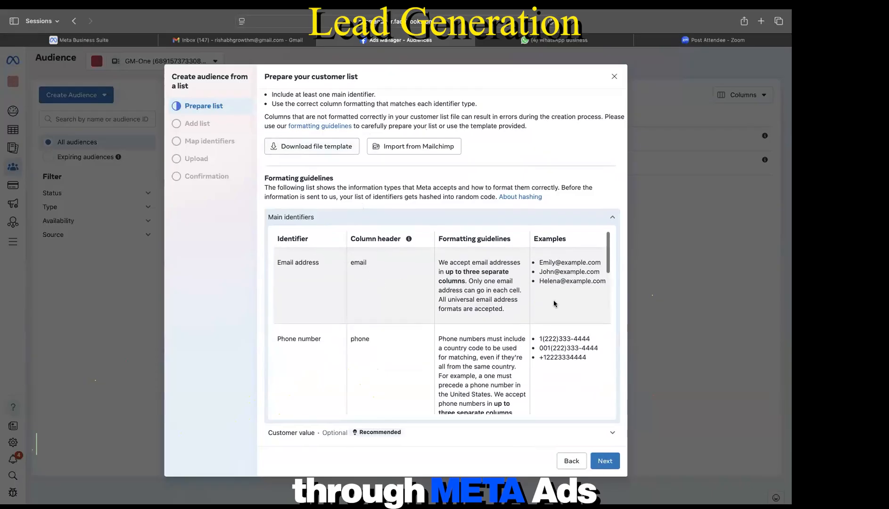
scroll(417, 351, down, 2)
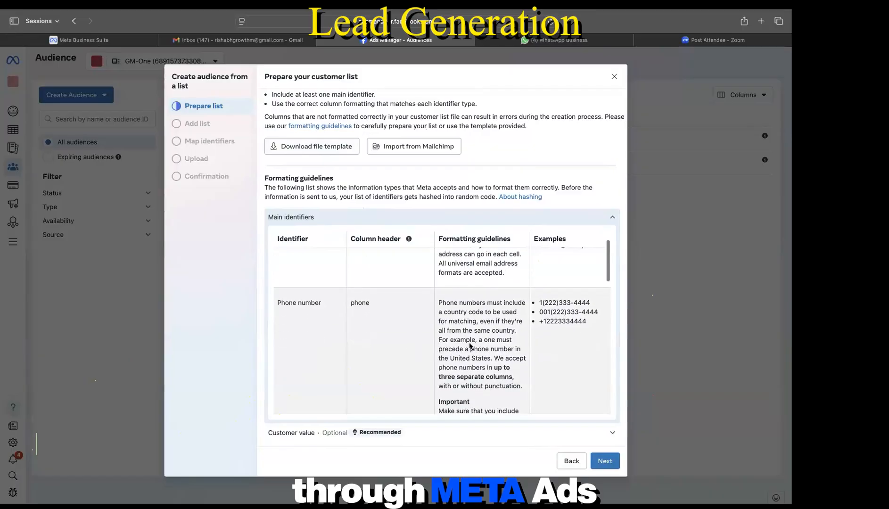
scroll(413, 340, down, 5)
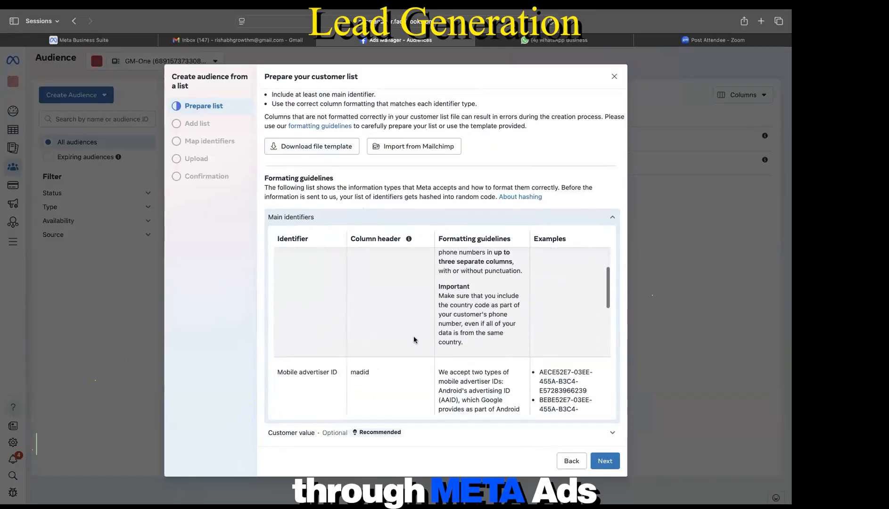
scroll(405, 335, up, 1)
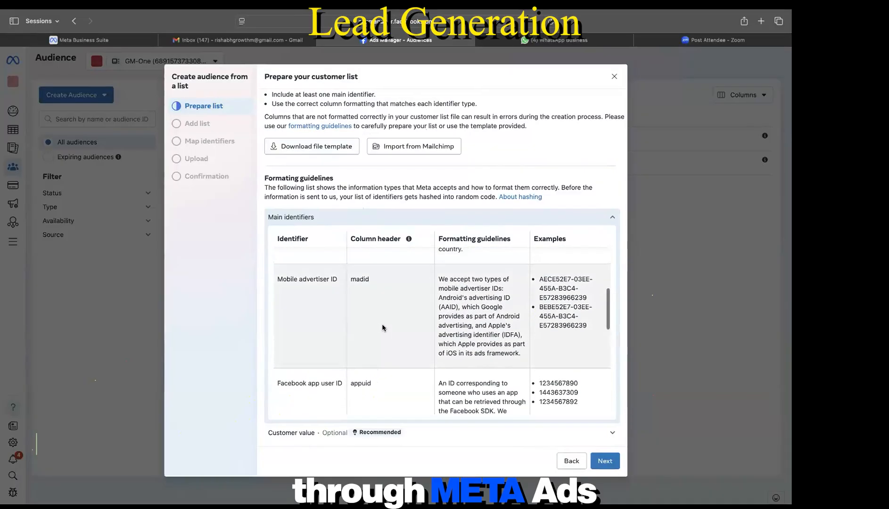
scroll(347, 306, up, 1)
scroll(367, 351, down, 10)
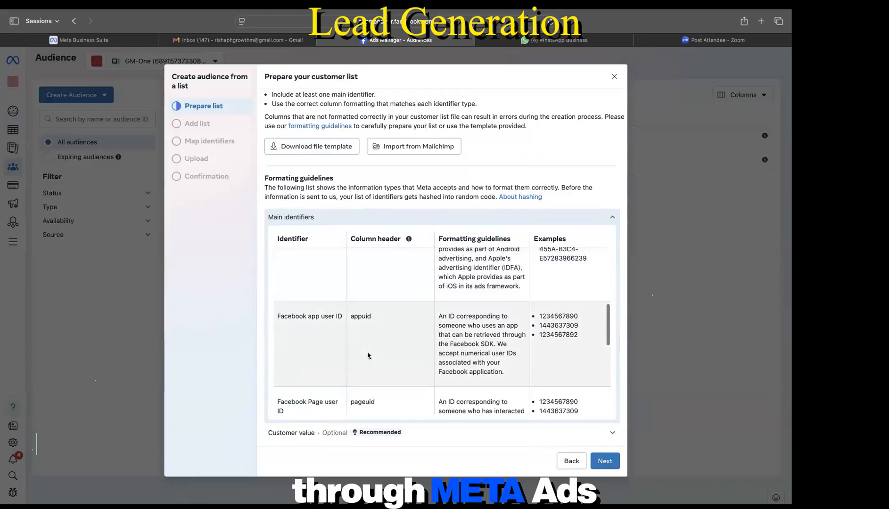
scroll(367, 351, down, 1)
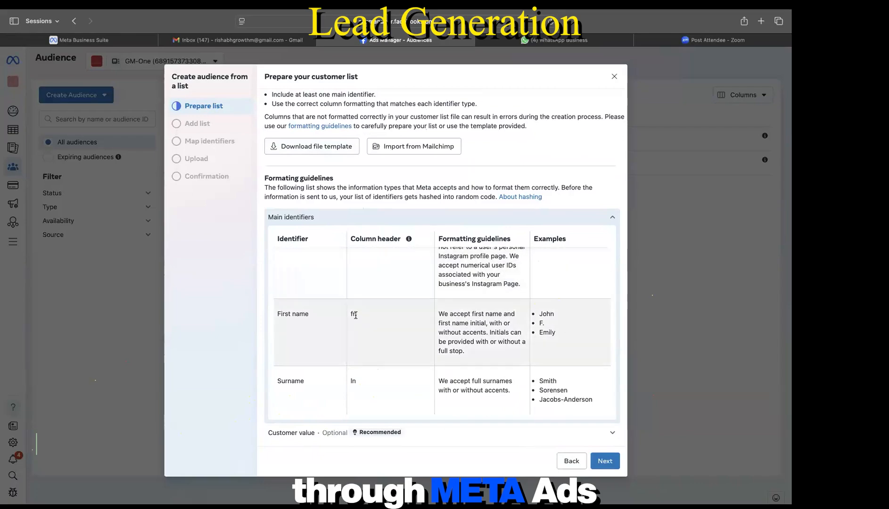
scroll(365, 389, down, 2)
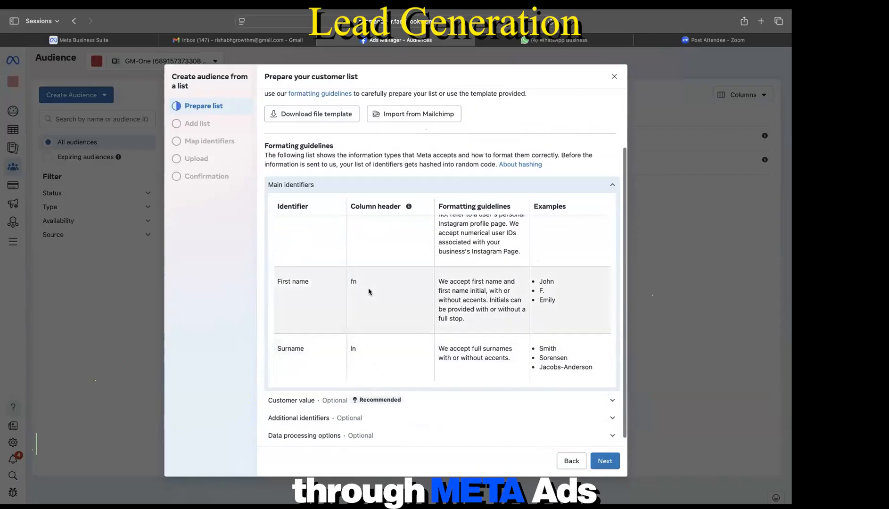
scroll(451, 303, up, 5)
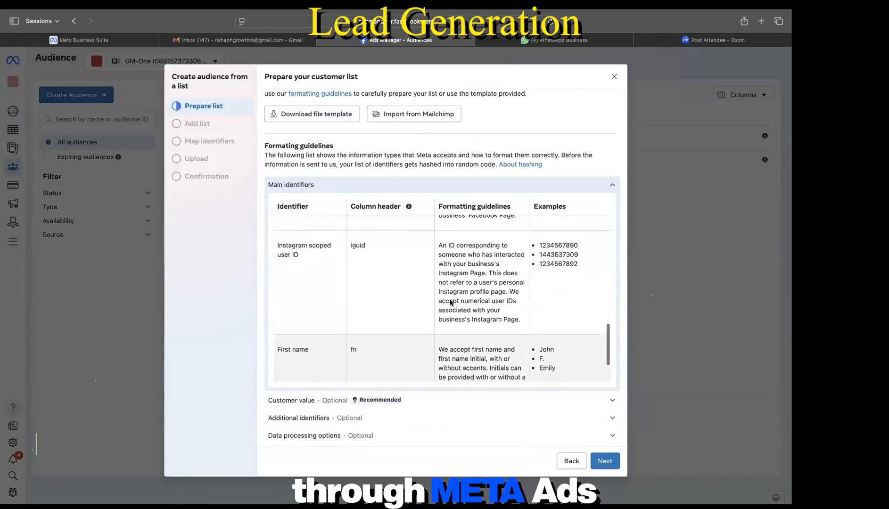
scroll(451, 303, up, 8)
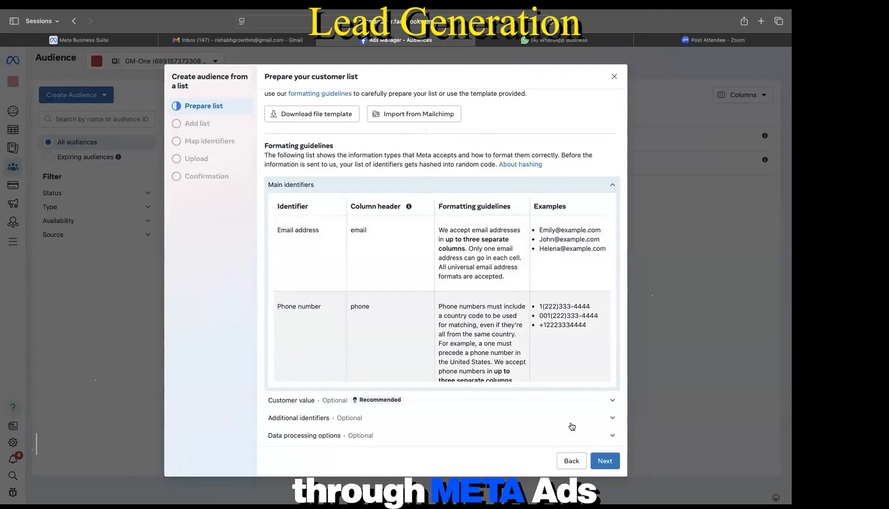
click(606, 461)
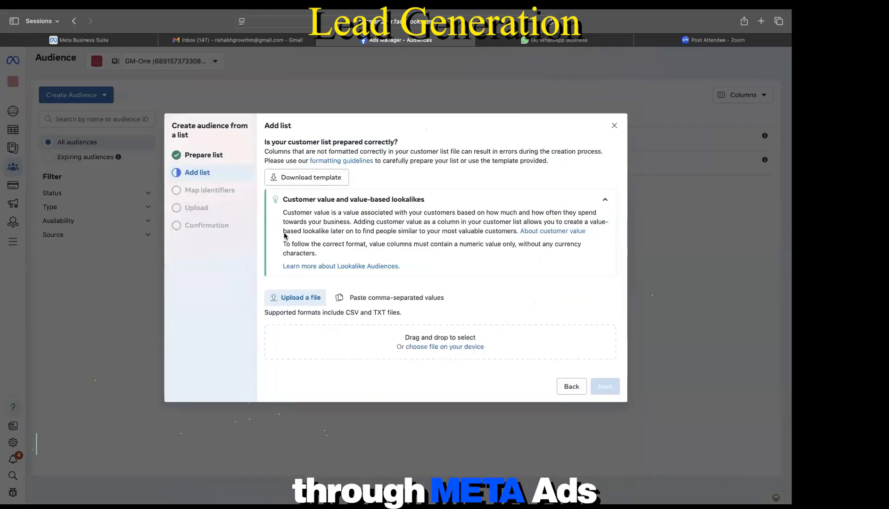
Step: Choose the Char dham Luxury Travel –Video_Leads_2025-04-05_2025-04-09.csv file from the device as the list
click(441, 349)
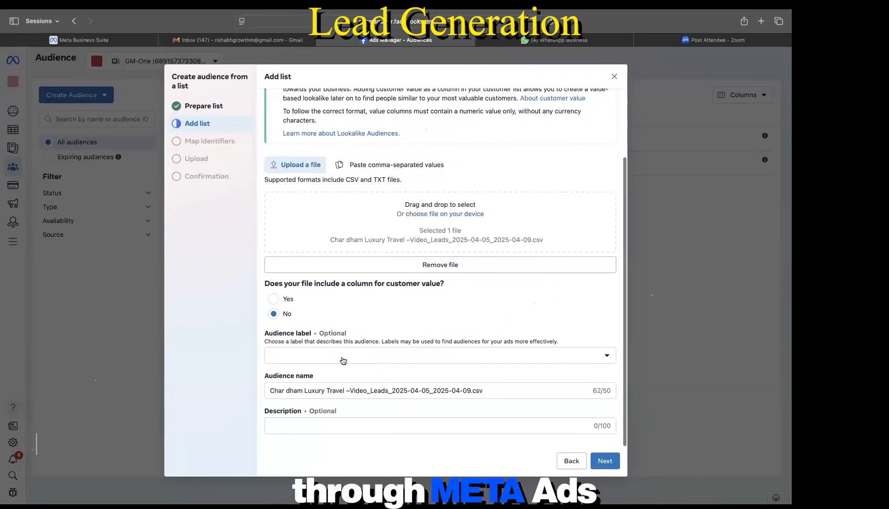
Step: Review the mapped email column and unmapped identifiers, then import and upload all 7 rows anyway
click(605, 460)
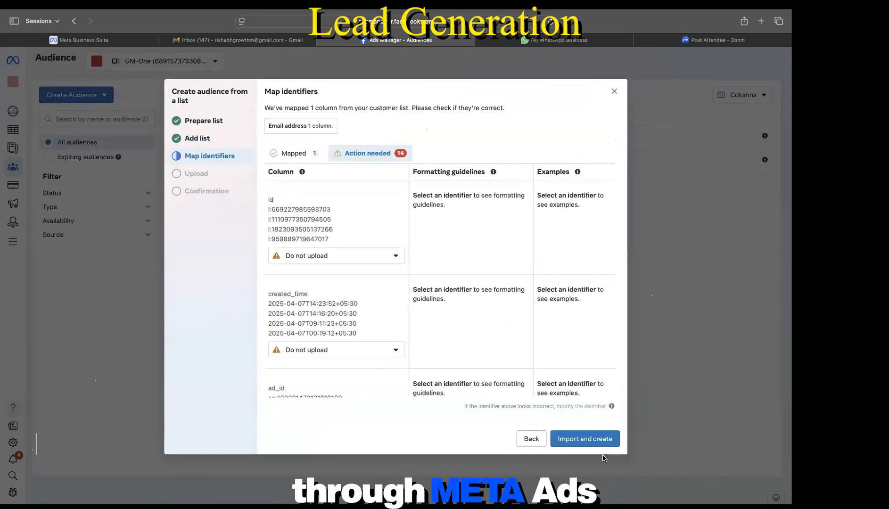
scroll(362, 308, down, 1)
scroll(362, 308, up, 1)
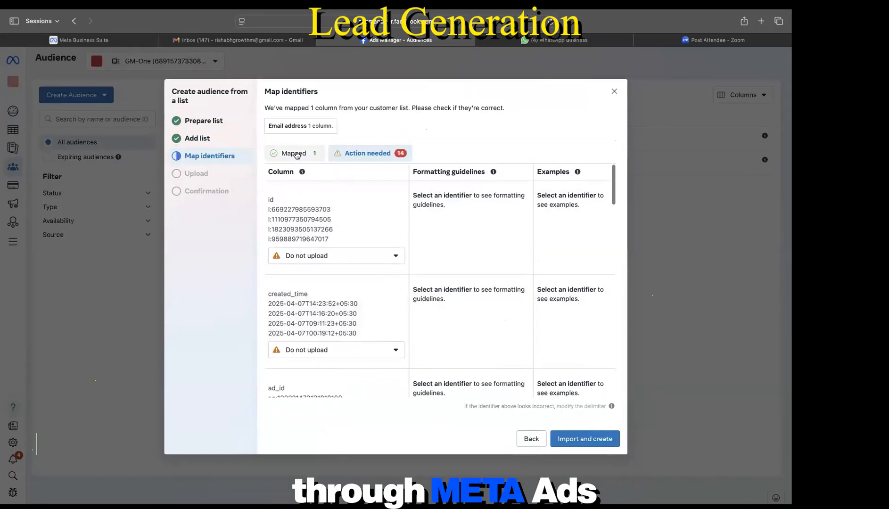
click(296, 154)
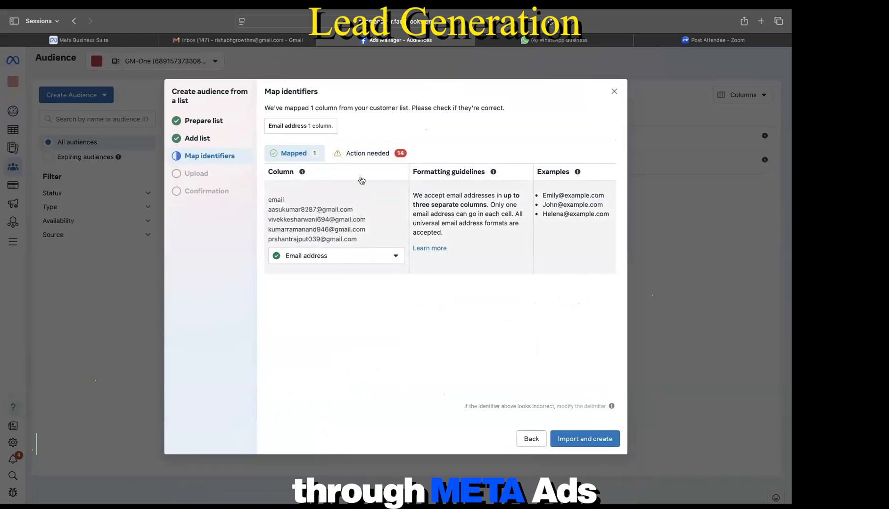
click(367, 153)
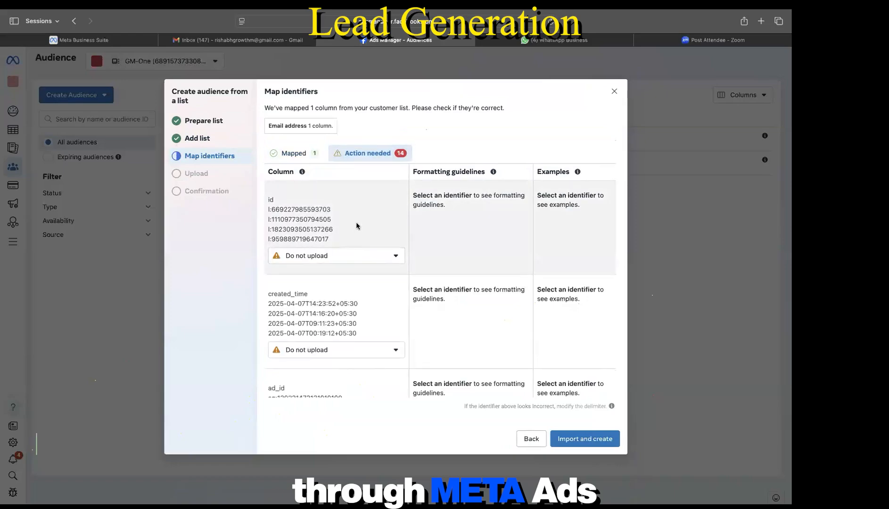
scroll(369, 279, down, 2)
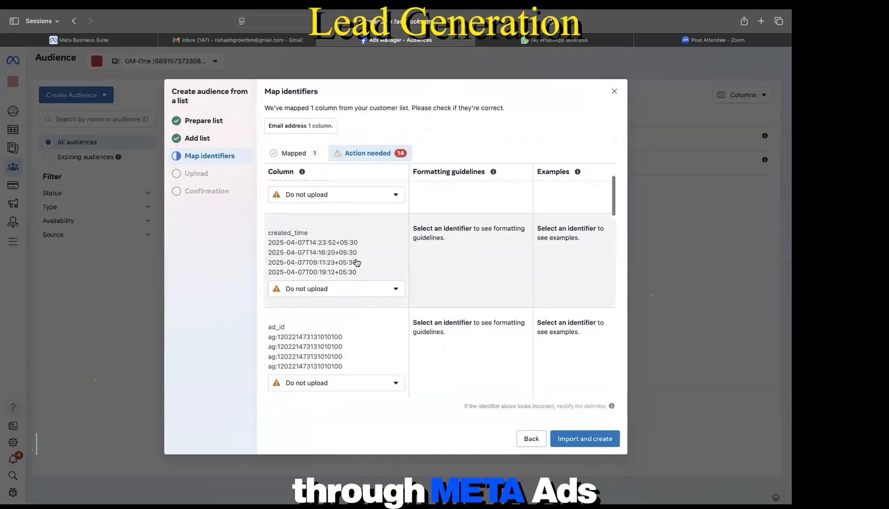
scroll(356, 263, down, 6)
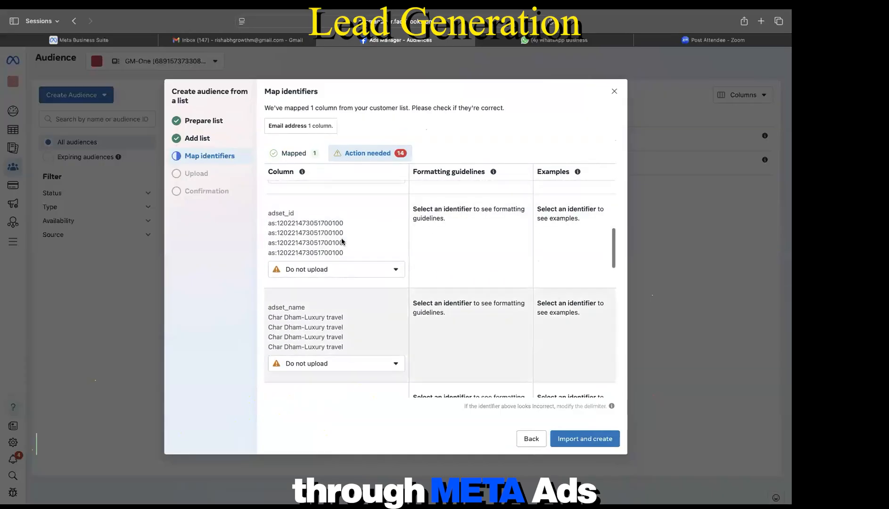
scroll(342, 278, down, 5)
scroll(342, 279, up, 10)
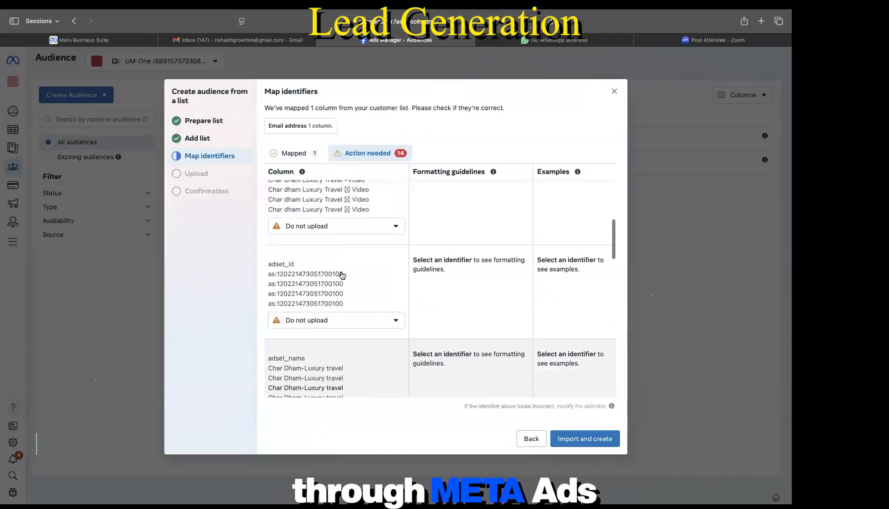
click(301, 156)
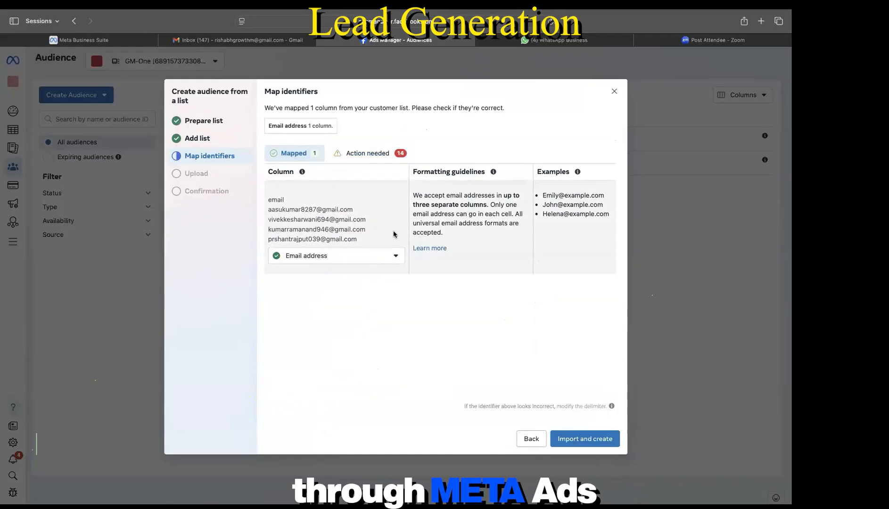
click(591, 439)
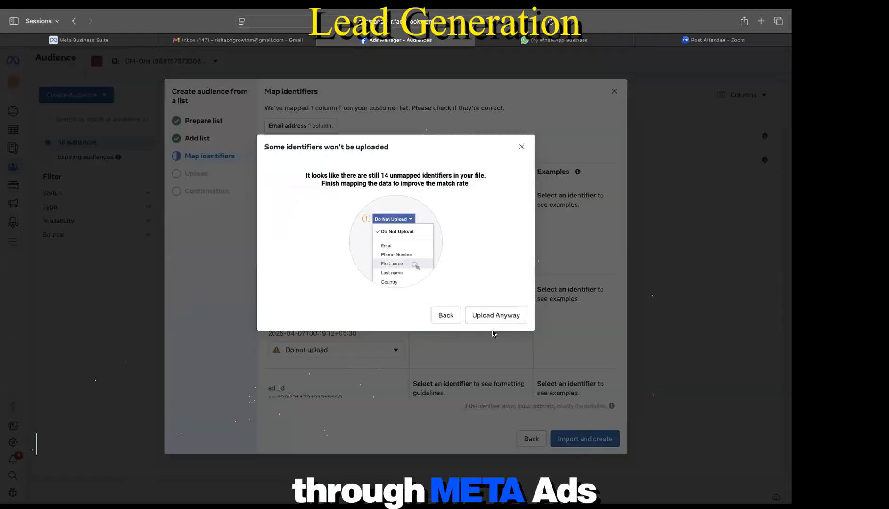
click(493, 322)
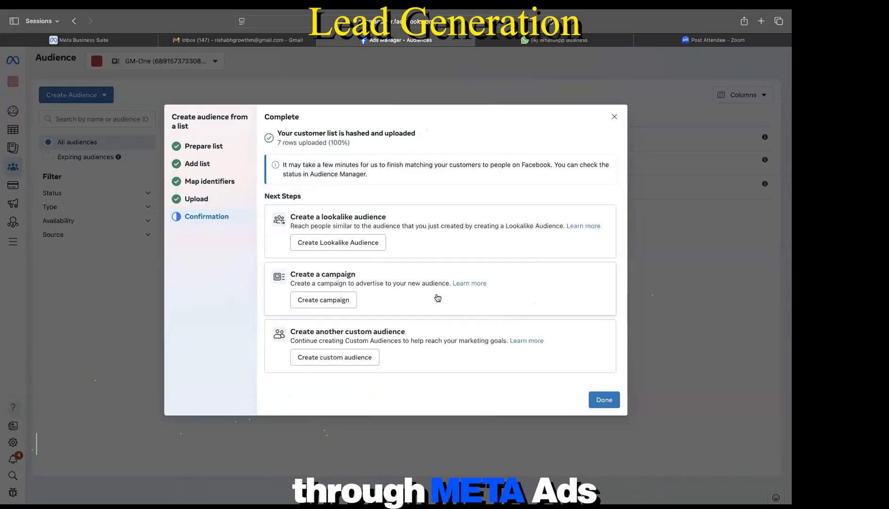
Step: Start a lookalike from the new list, trying 3% and 6% sizes and 6 audiences
scroll(438, 299, down, 1)
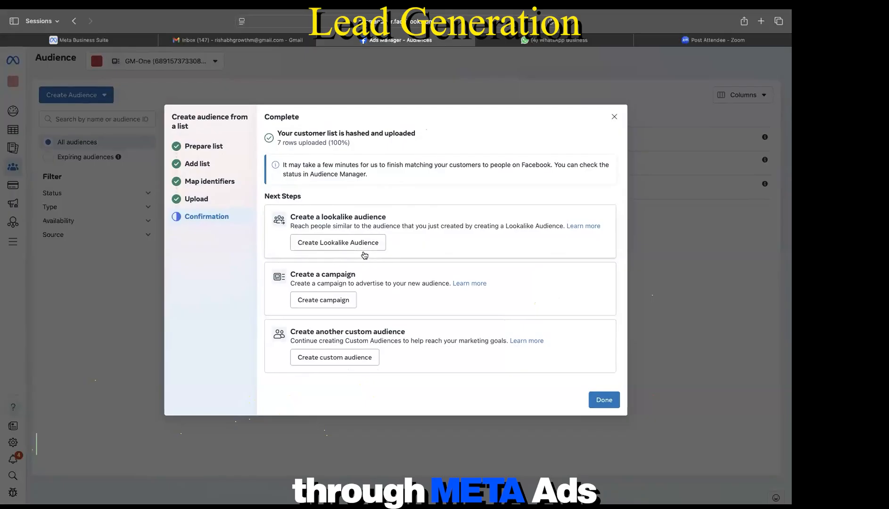
click(355, 241)
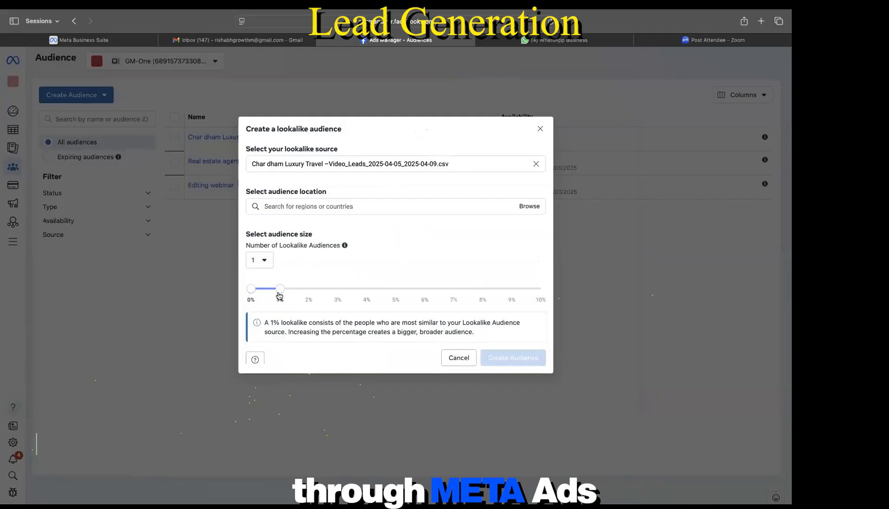
drag(281, 292, 409, 295)
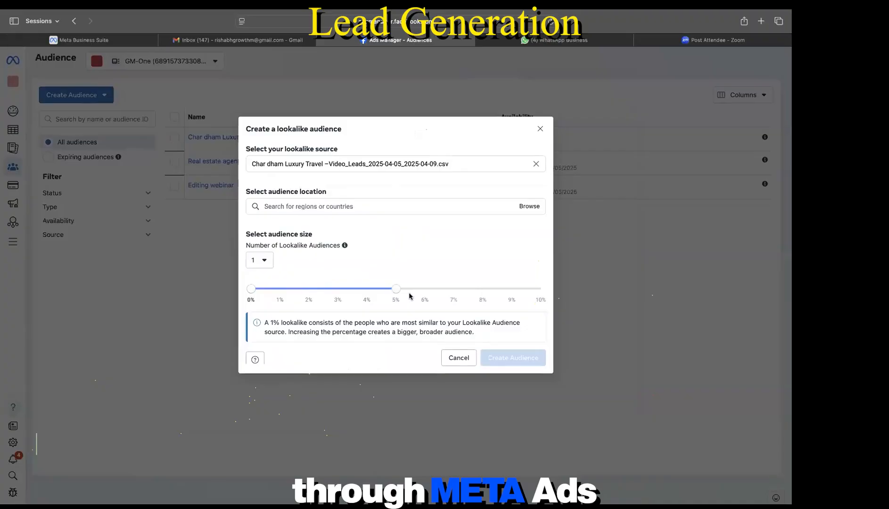
drag(409, 295, 280, 298)
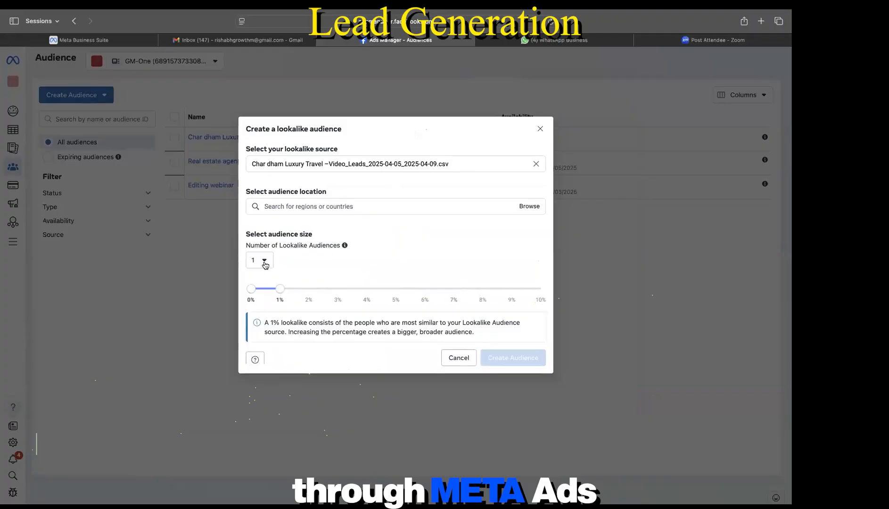
click(260, 260)
click(269, 360)
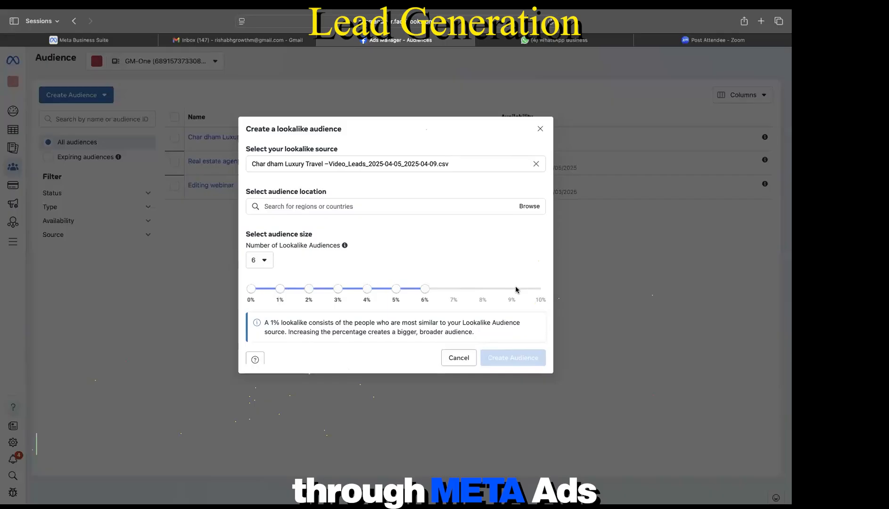
Step: Discard the lookalike setup and go to the Campaigns overview via All tools
click(459, 358)
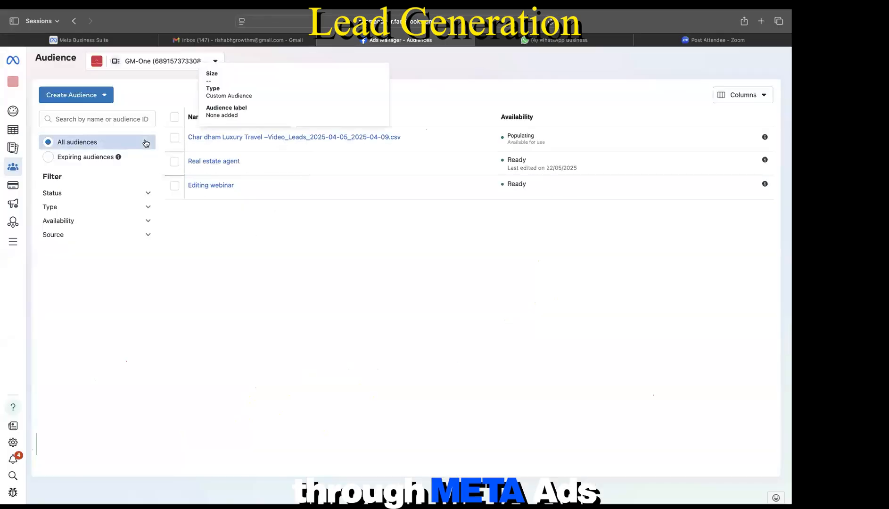
click(13, 238)
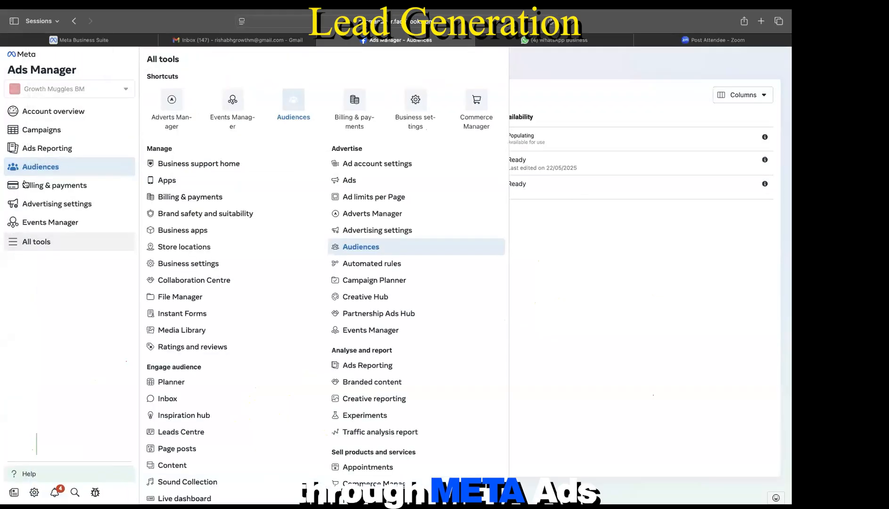
click(54, 134)
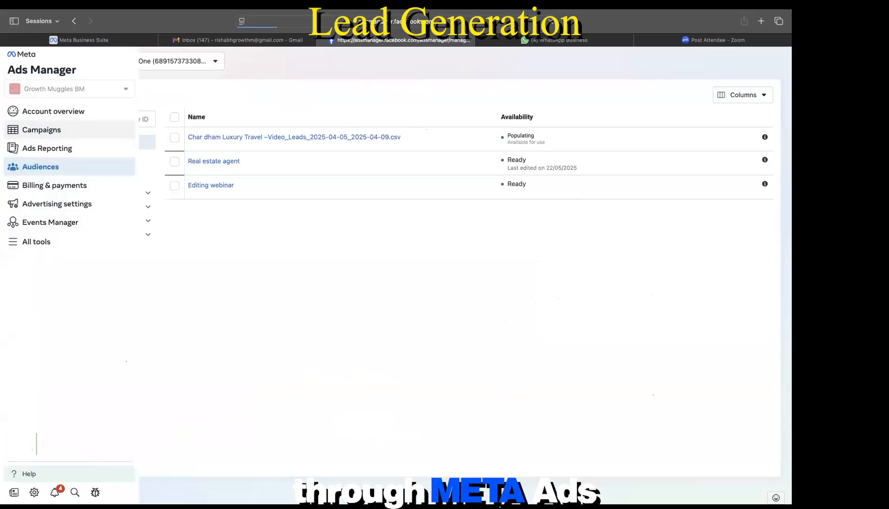
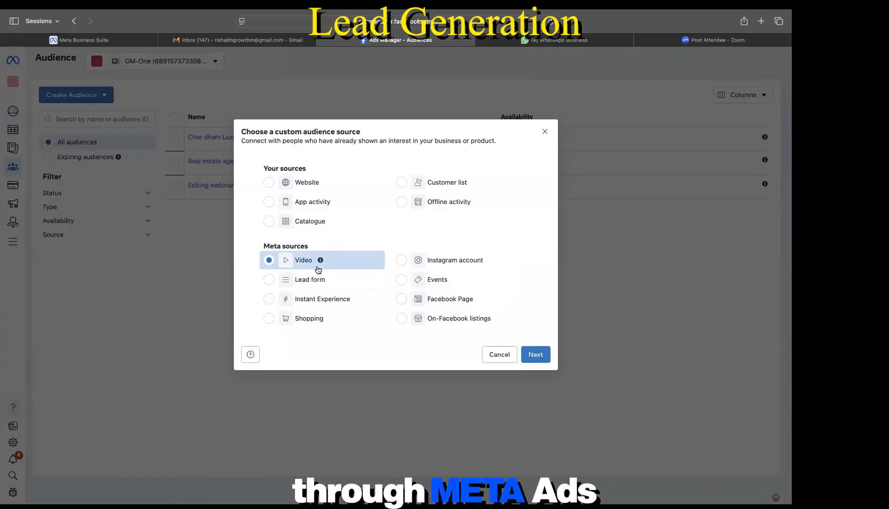
Step: Set up a lead-form audience of people who opened but didn't submit the form, then close it unsaved
click(267, 282)
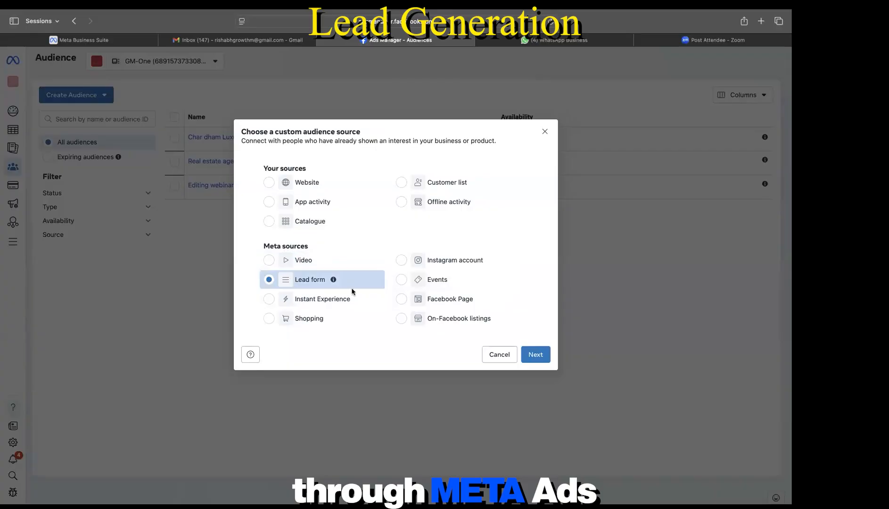
click(535, 360)
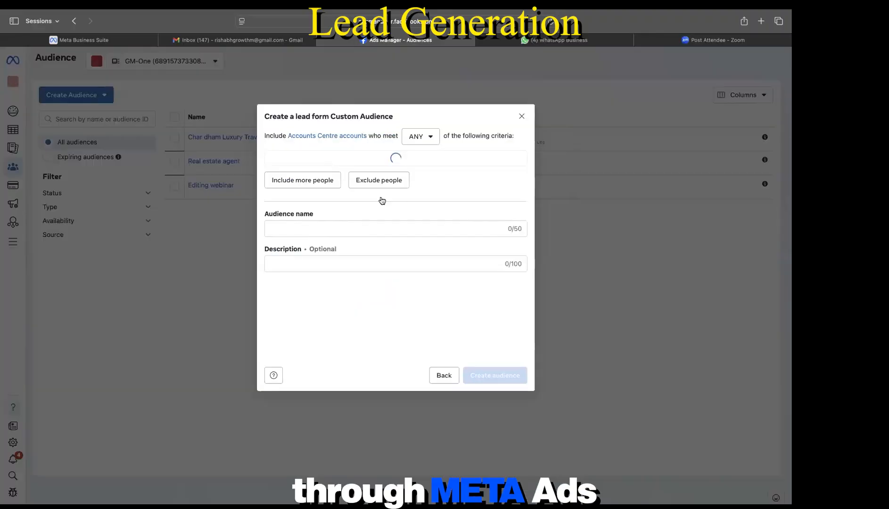
click(342, 160)
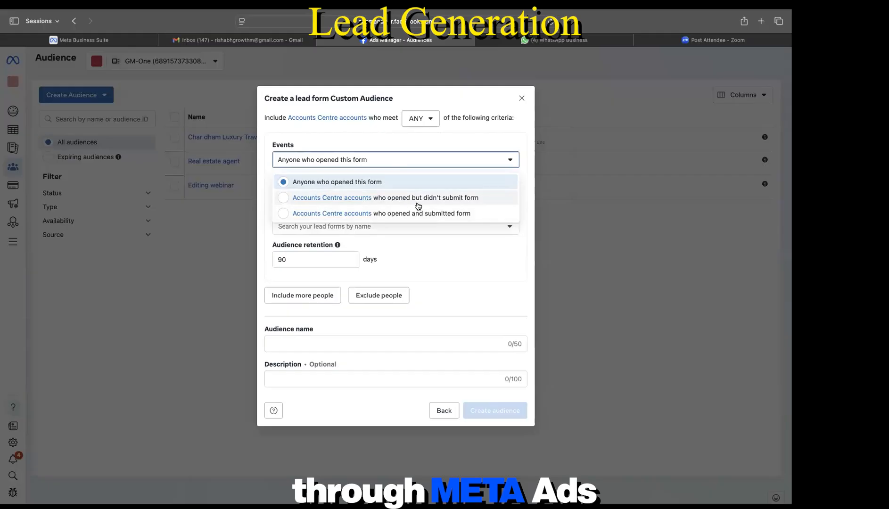
click(455, 206)
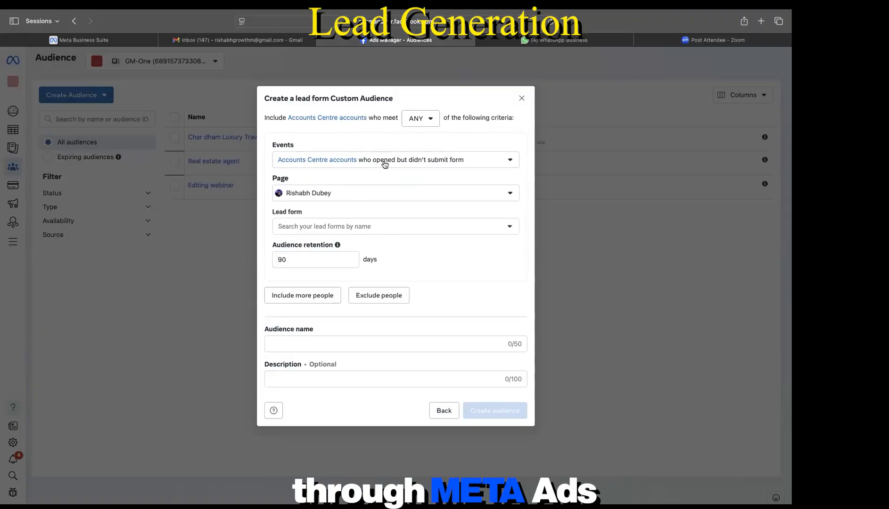
click(522, 99)
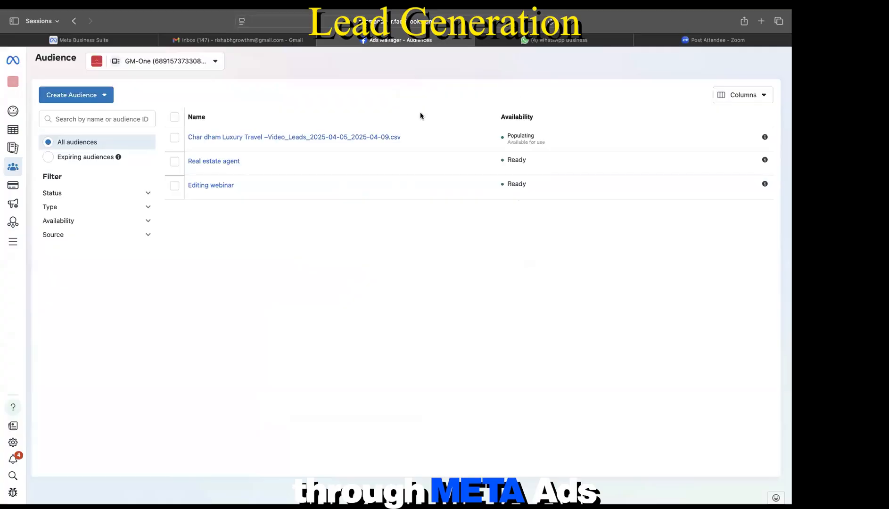
click(15, 242)
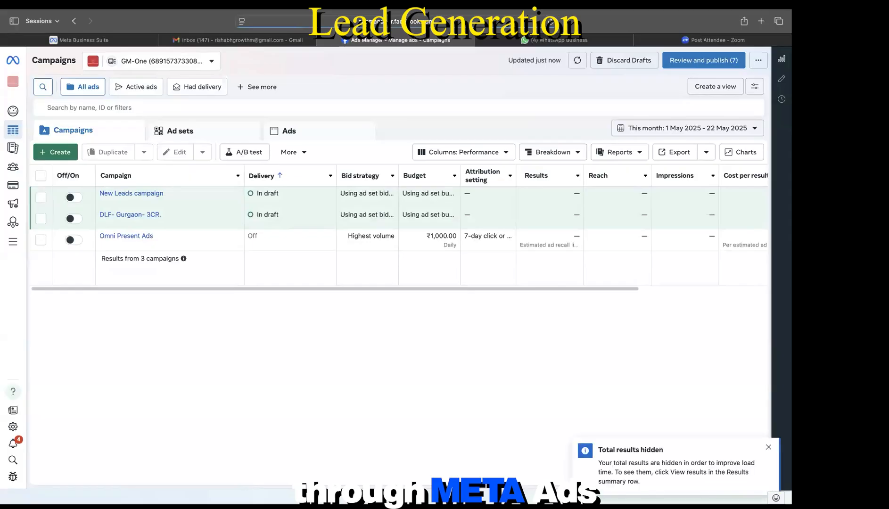
click(768, 447)
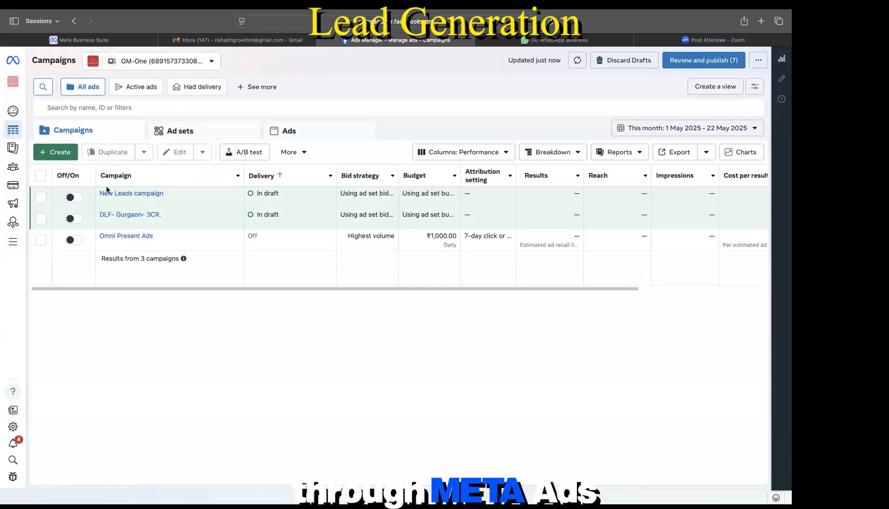
click(13, 169)
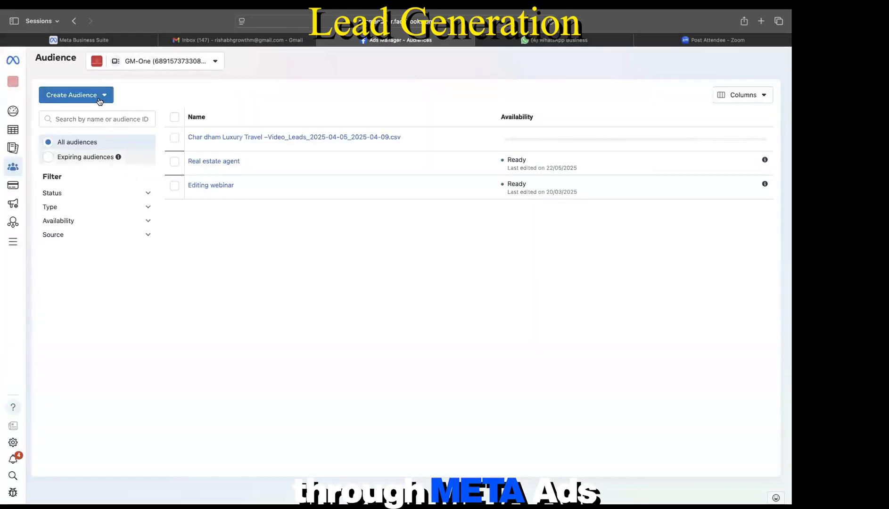
Step: Start a new custom audience with an Instagram account as its source
click(99, 95)
click(91, 119)
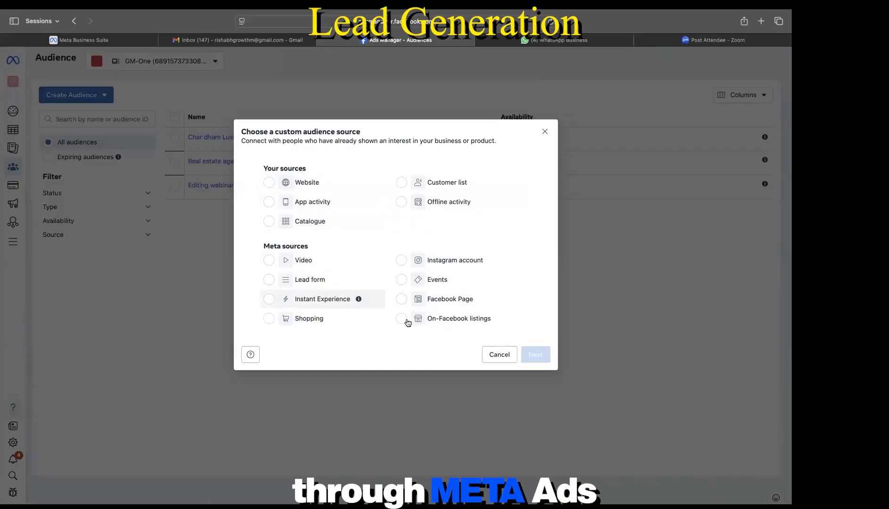
click(402, 259)
click(545, 358)
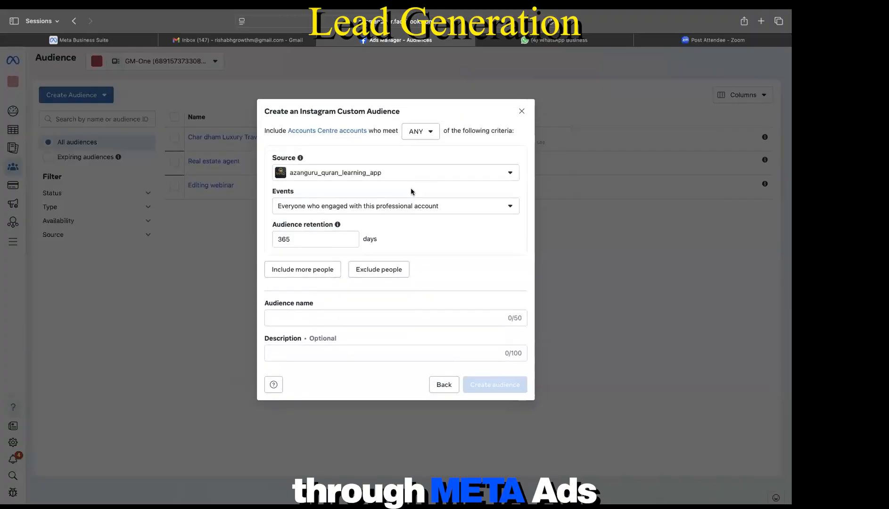
Step: Switch the source to a different Instagram account, browse its engagement events, and close unsaved
click(411, 179)
click(311, 255)
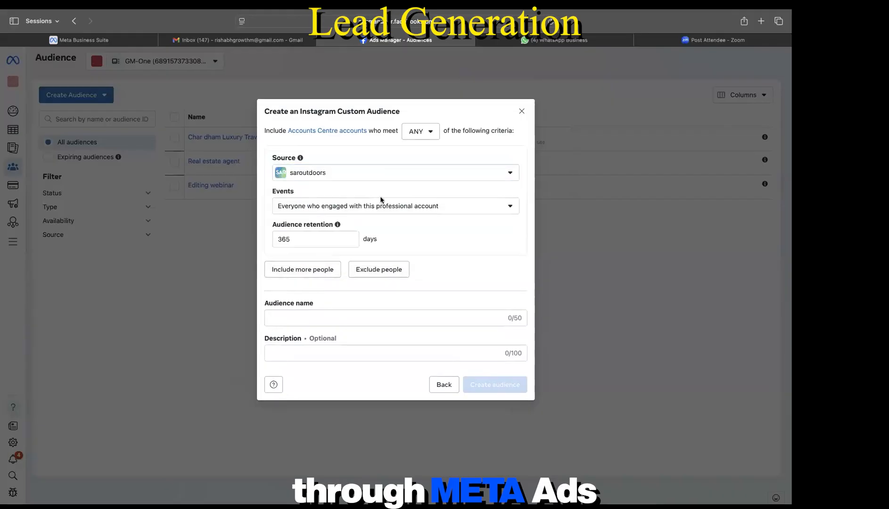
click(390, 212)
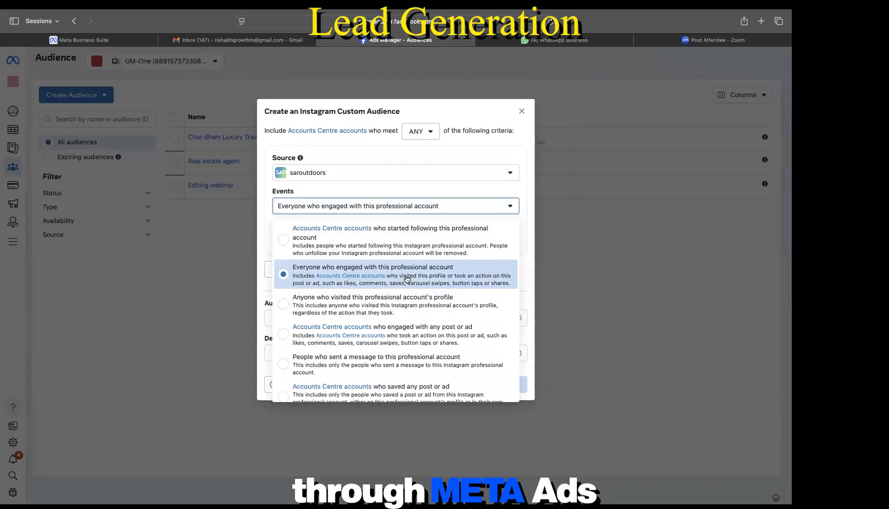
scroll(406, 279, down, 1)
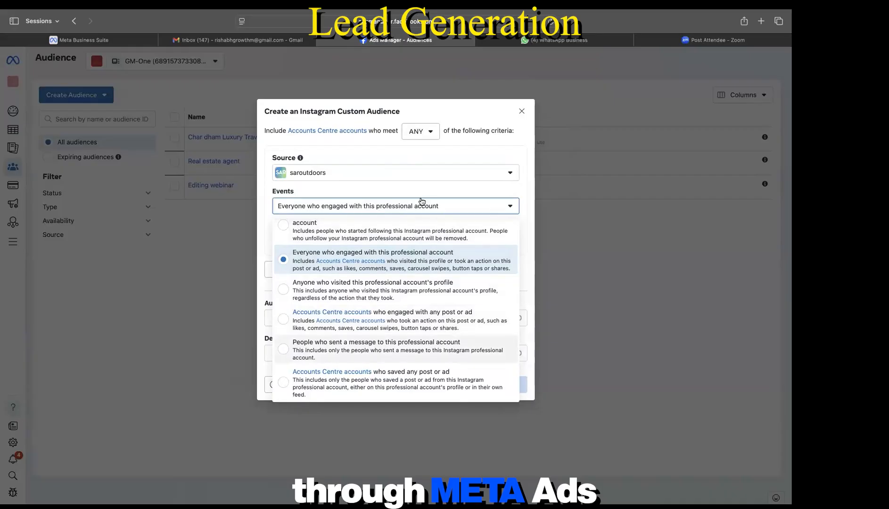
click(520, 112)
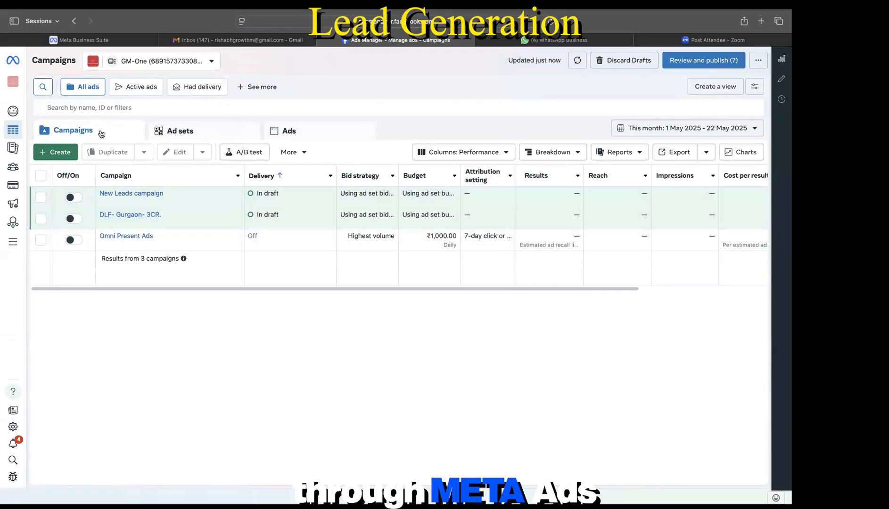
scroll(434, 208, right, 5)
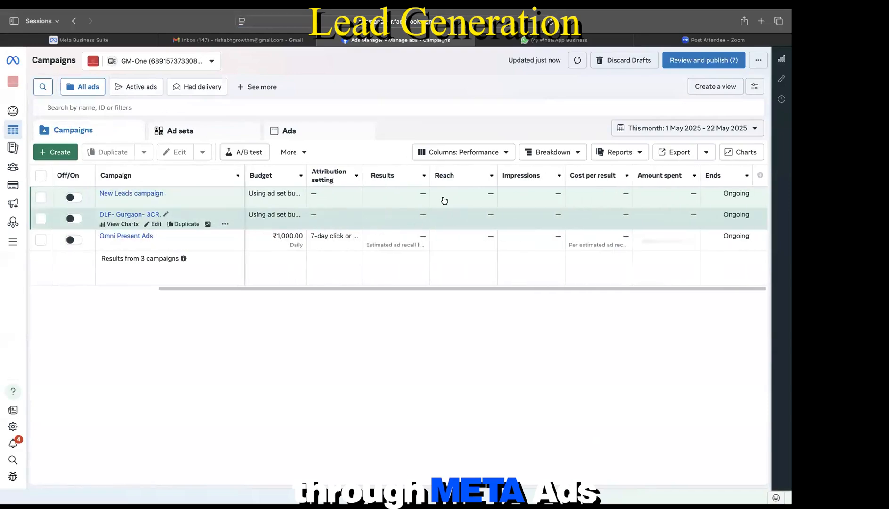
click(493, 150)
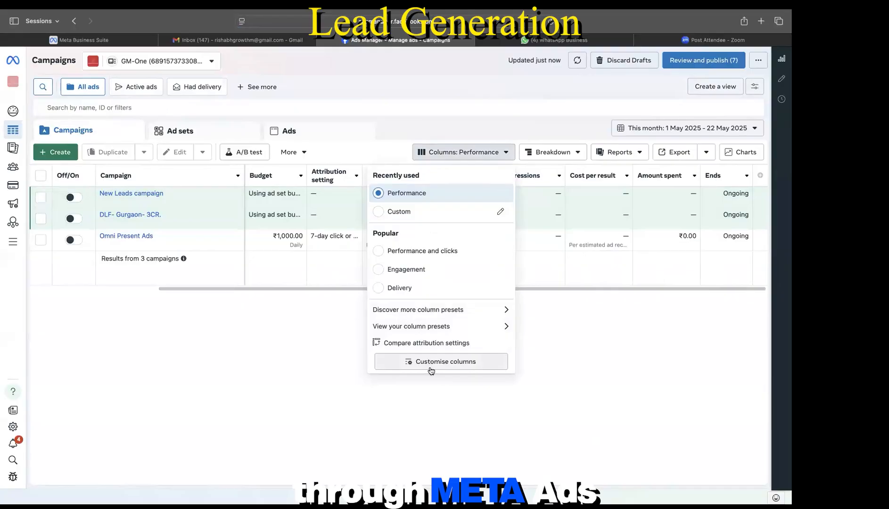
click(374, 249)
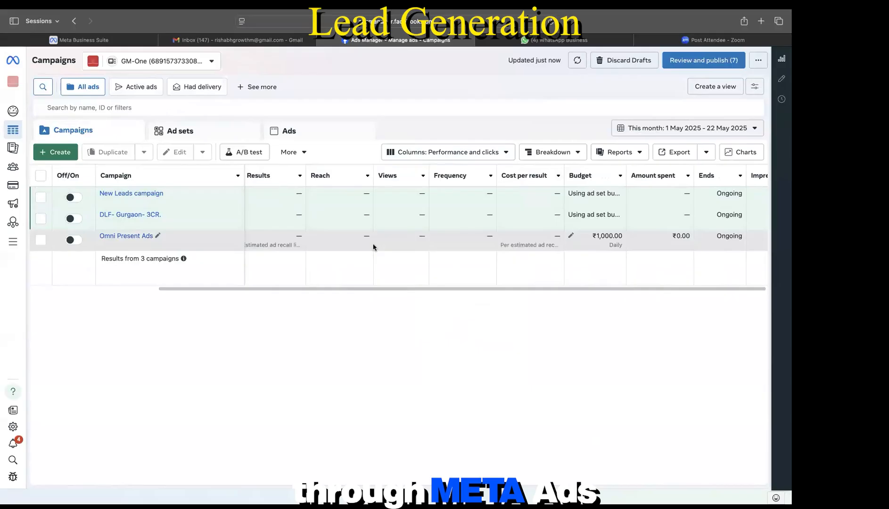
scroll(415, 221, left, 5)
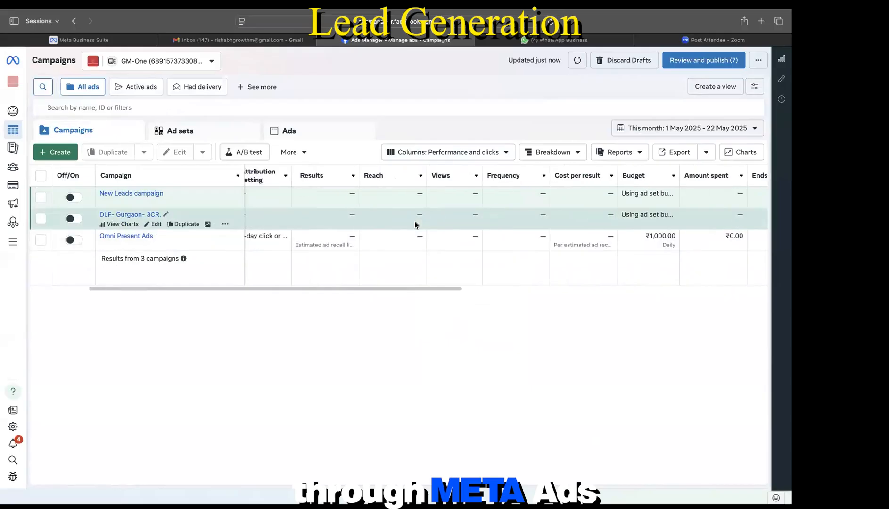
scroll(414, 224, right, 10)
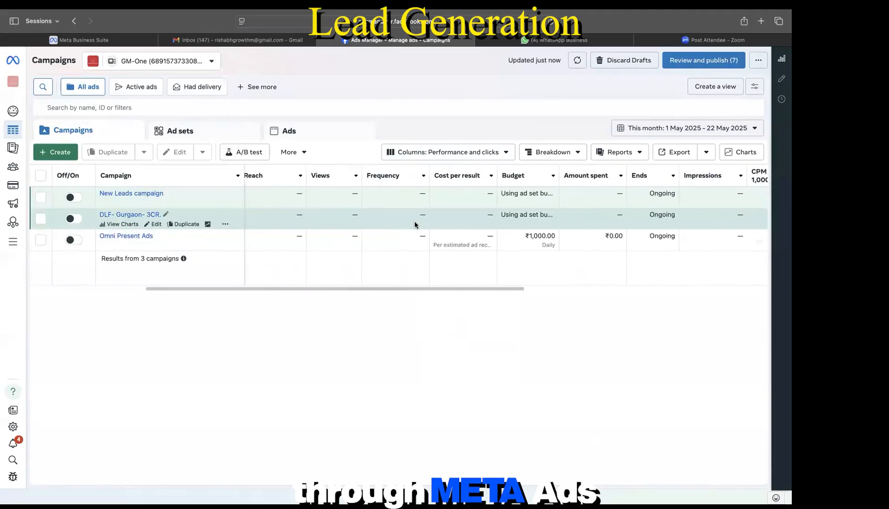
scroll(415, 224, right, 2)
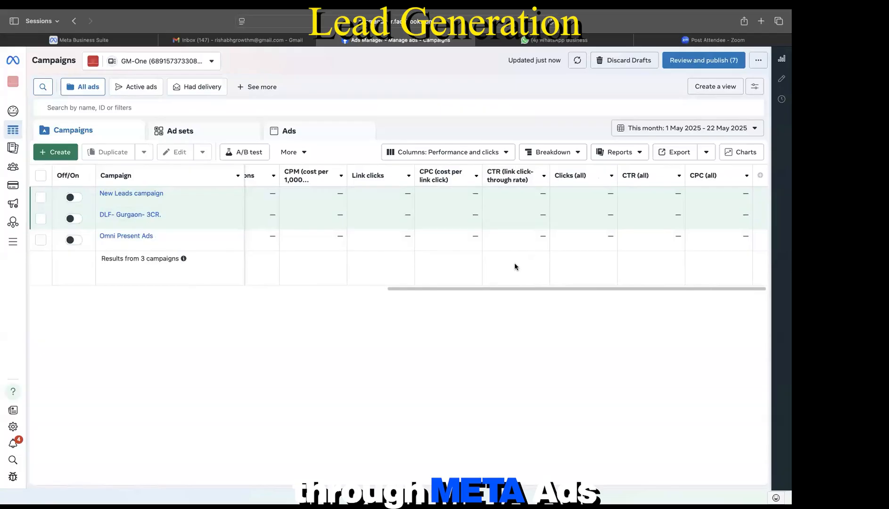
scroll(515, 229, left, 3)
scroll(515, 229, left, 5)
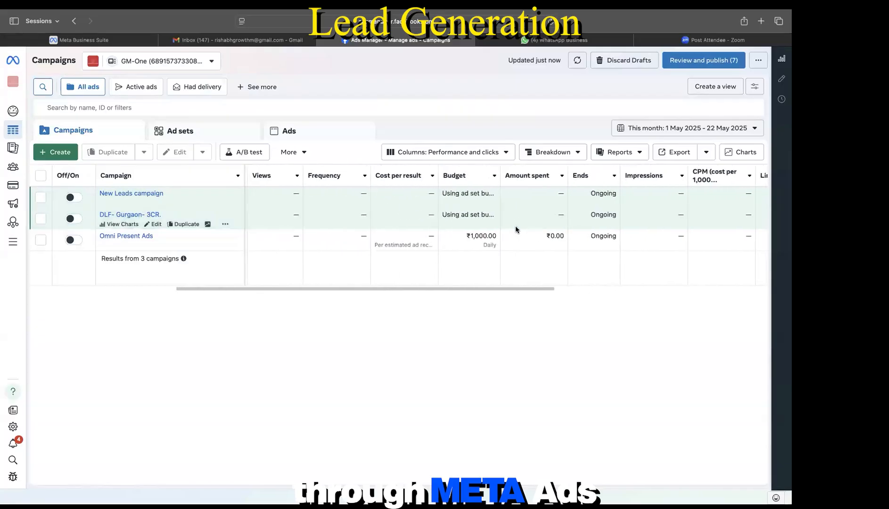
scroll(471, 230, left, 3)
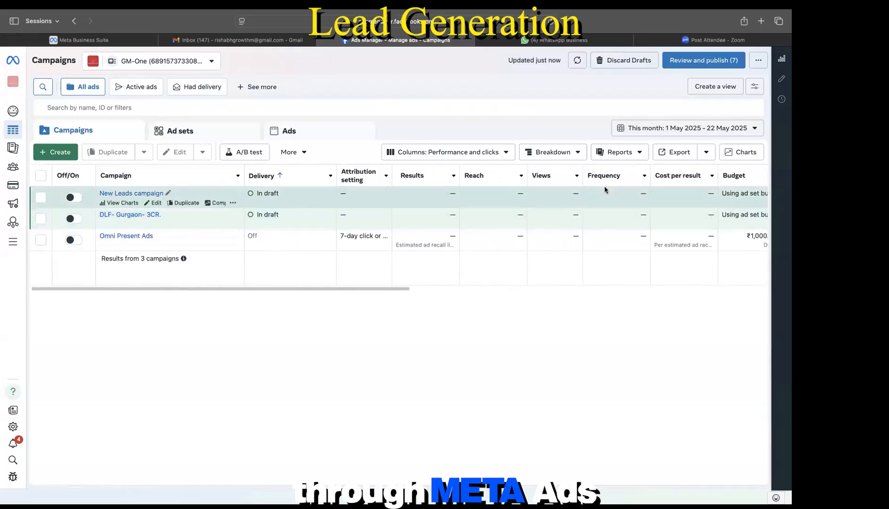
scroll(604, 189, right, 3)
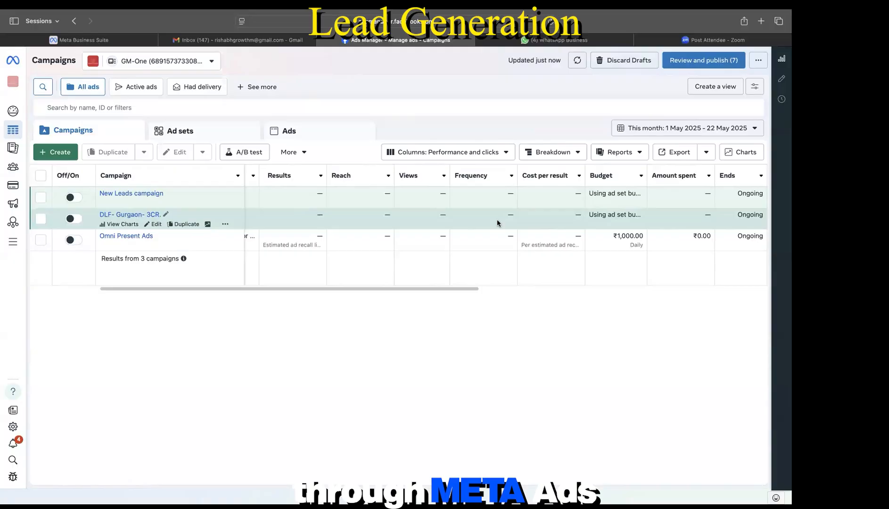
scroll(497, 223, left, 5)
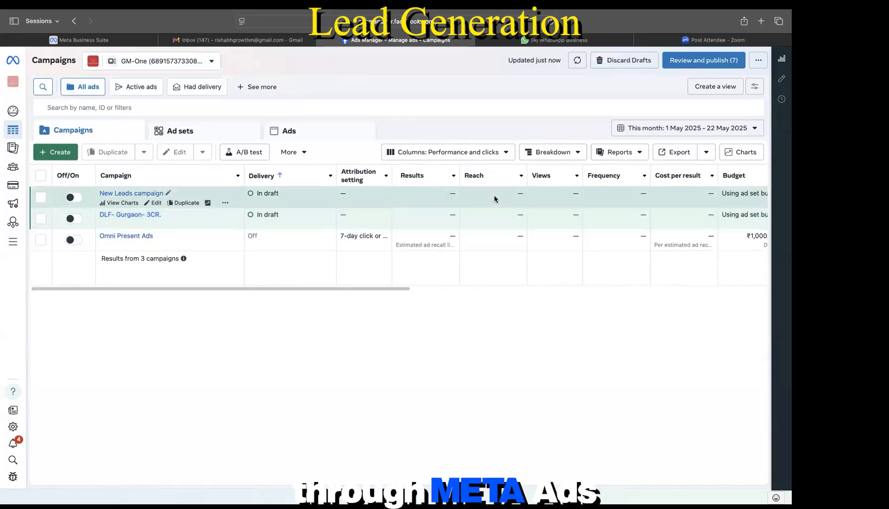
scroll(493, 198, right, 2)
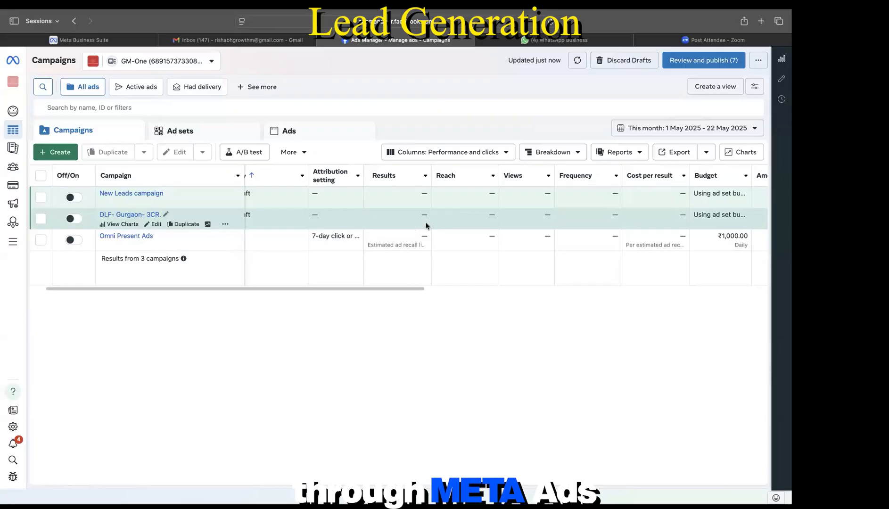
scroll(426, 226, right, 5)
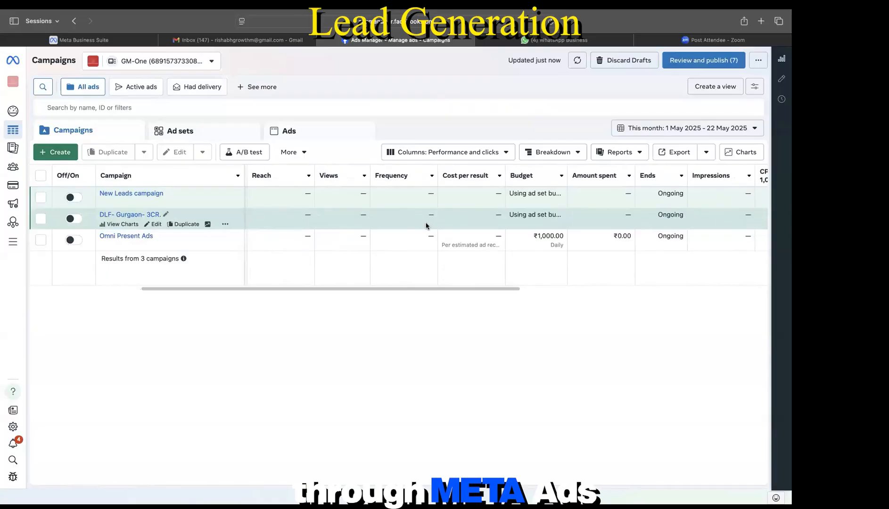
scroll(426, 226, right, 6)
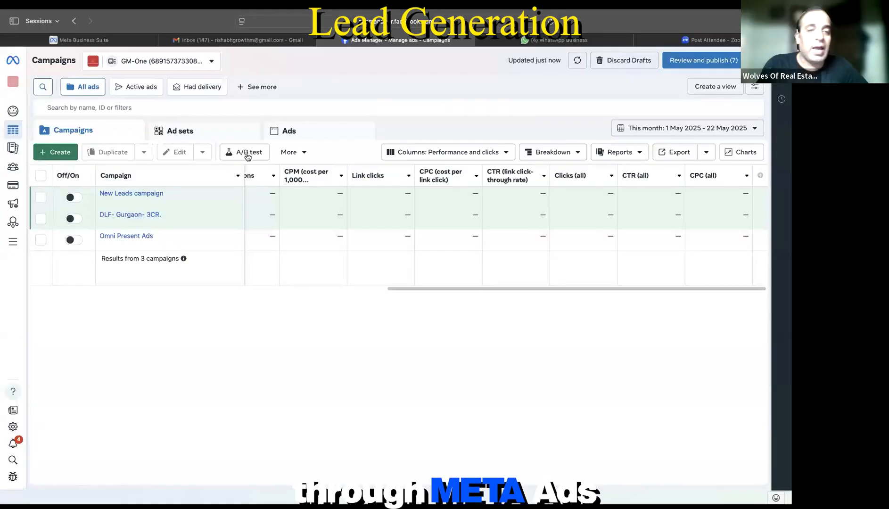
Step: From Audiences, start a video-engagement custom audience targeting people who watched at least 50%
click(14, 170)
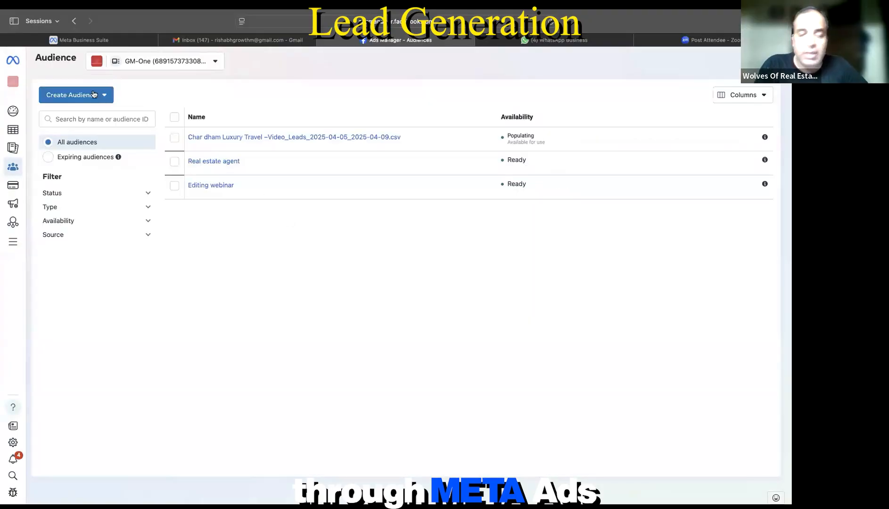
click(93, 100)
click(84, 117)
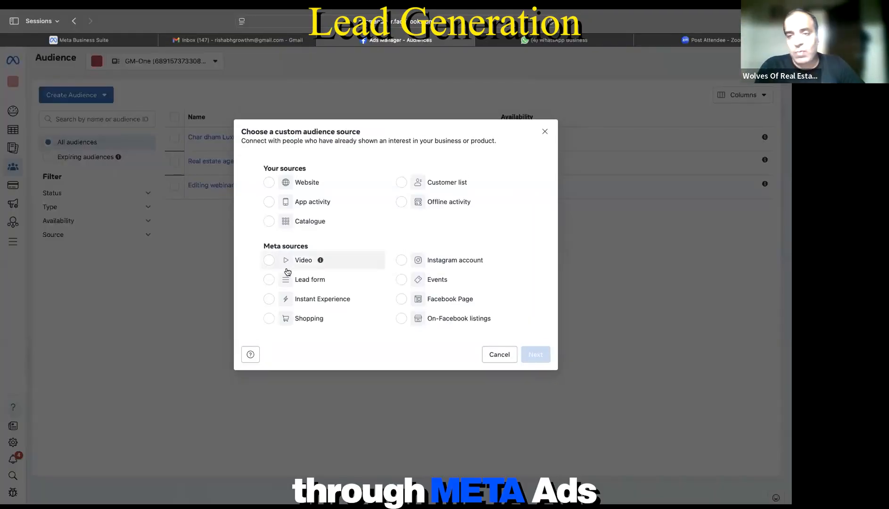
click(269, 261)
click(535, 358)
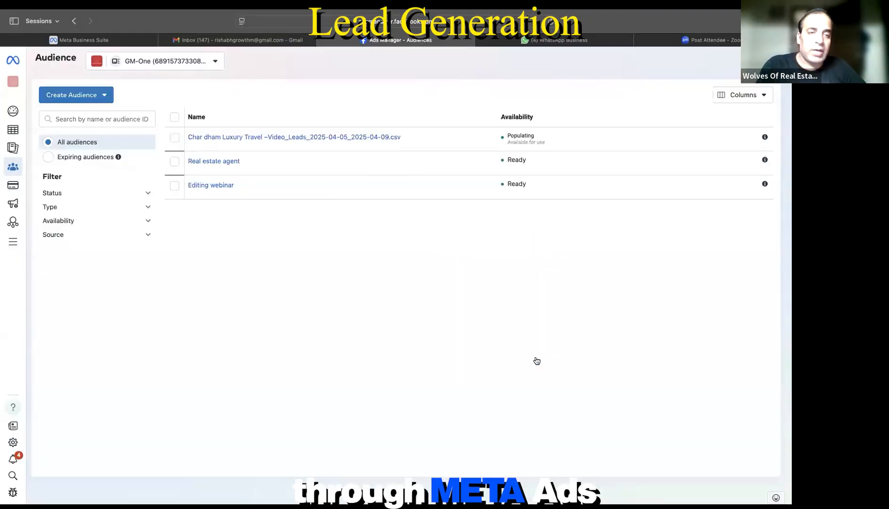
click(338, 114)
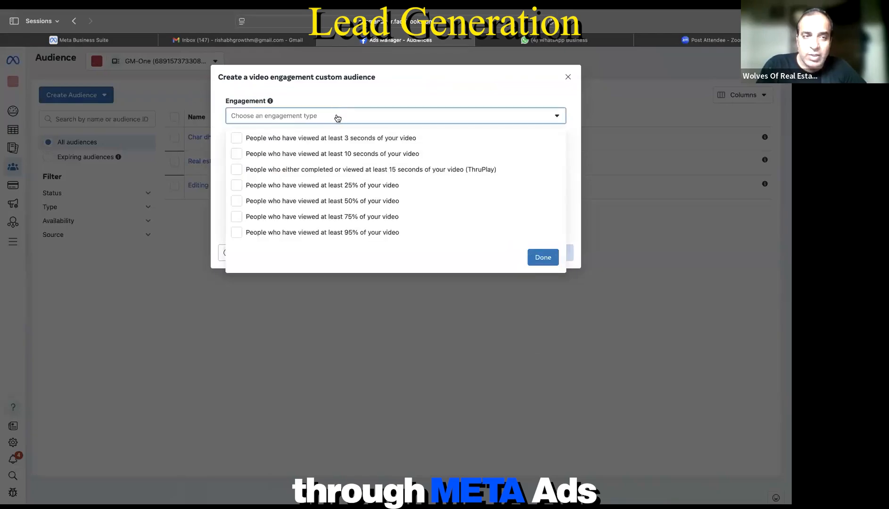
click(342, 200)
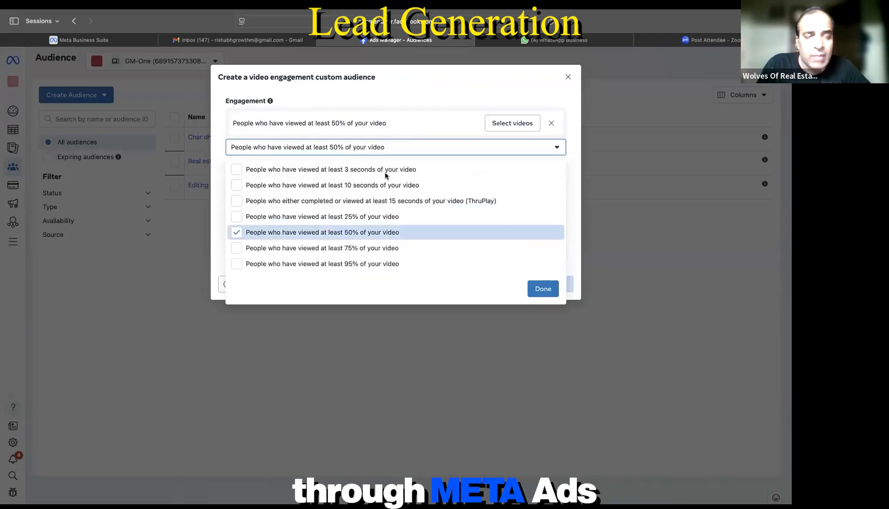
click(556, 150)
Step: Select chardham1-2.mp4 from the Instagram professional account, confirm it, and close without creating
click(516, 122)
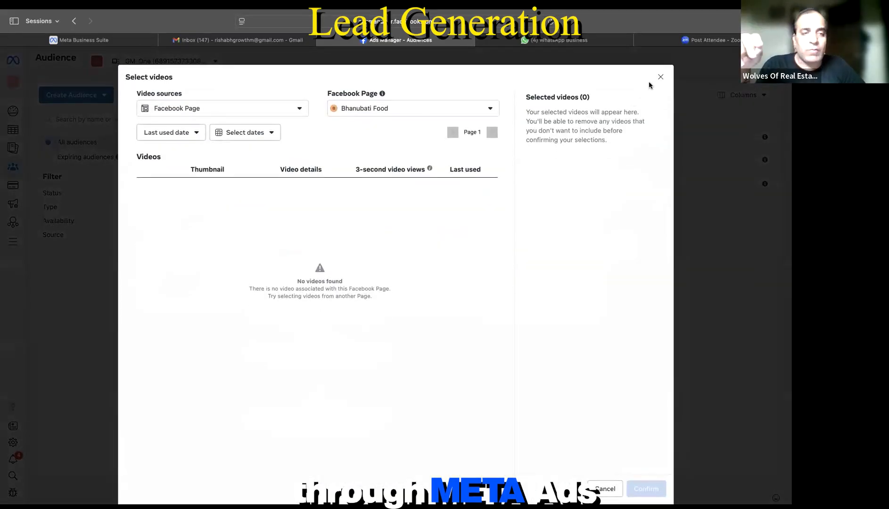
click(296, 111)
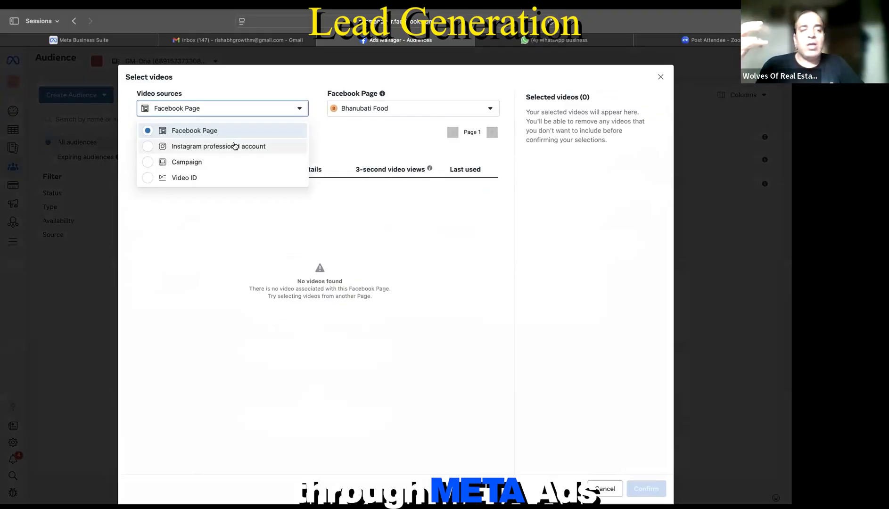
click(236, 146)
click(383, 115)
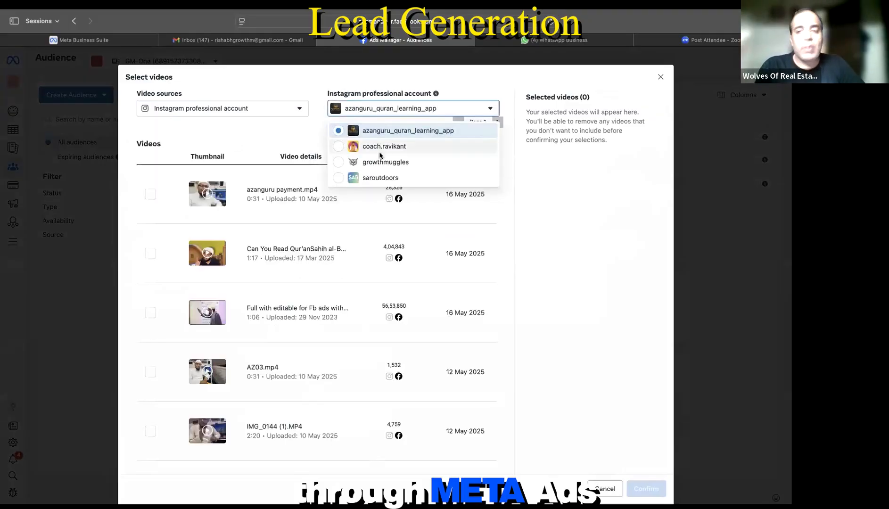
click(375, 177)
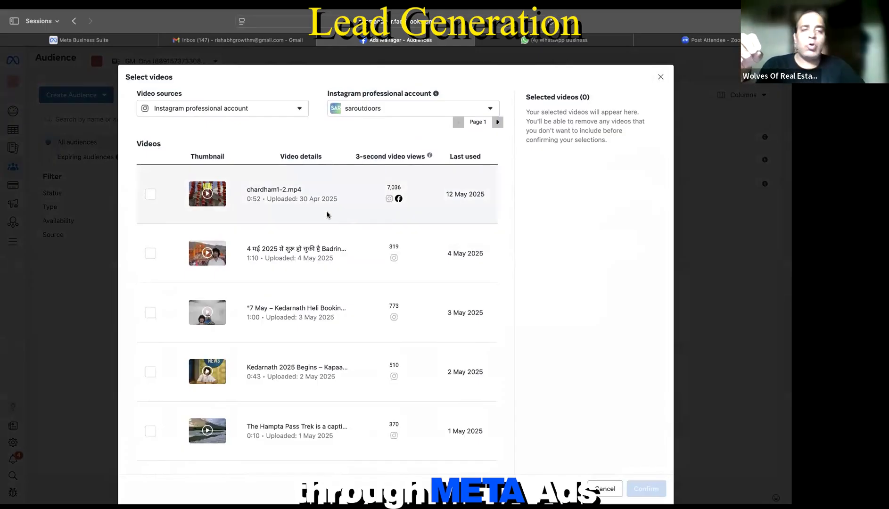
click(150, 194)
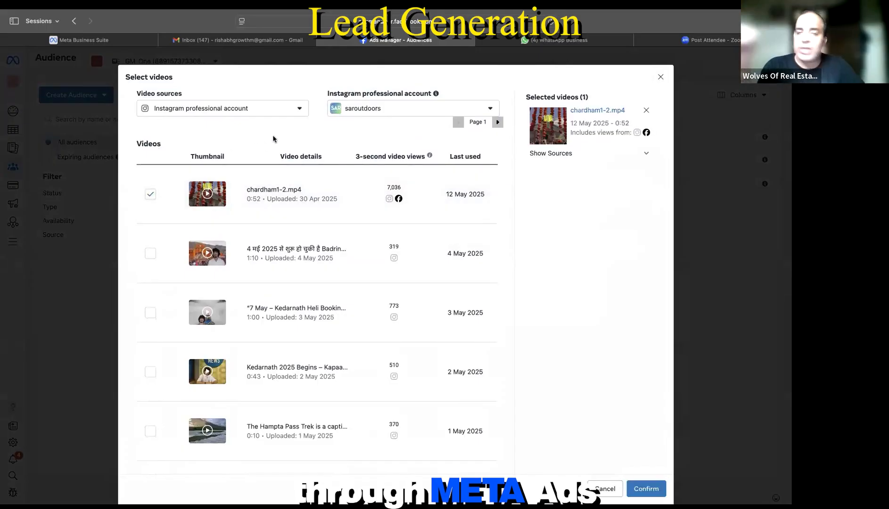
click(296, 112)
click(296, 112)
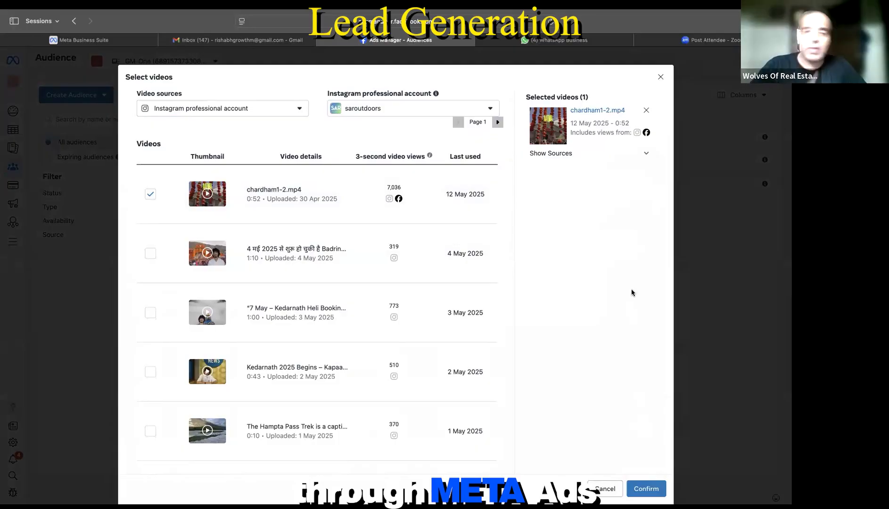
click(700, 397)
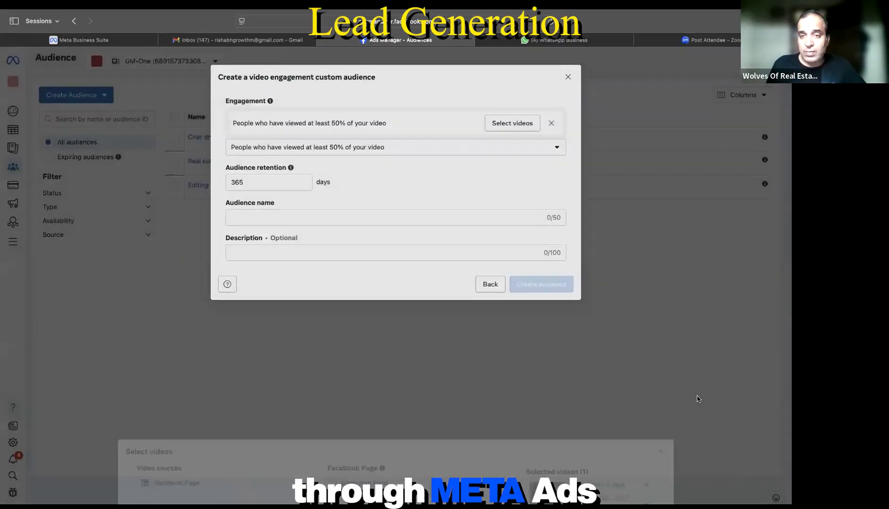
click(568, 78)
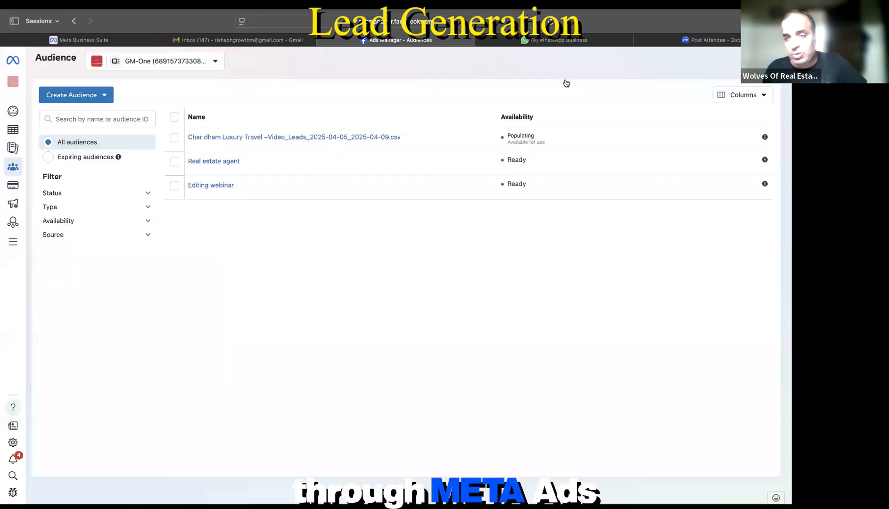